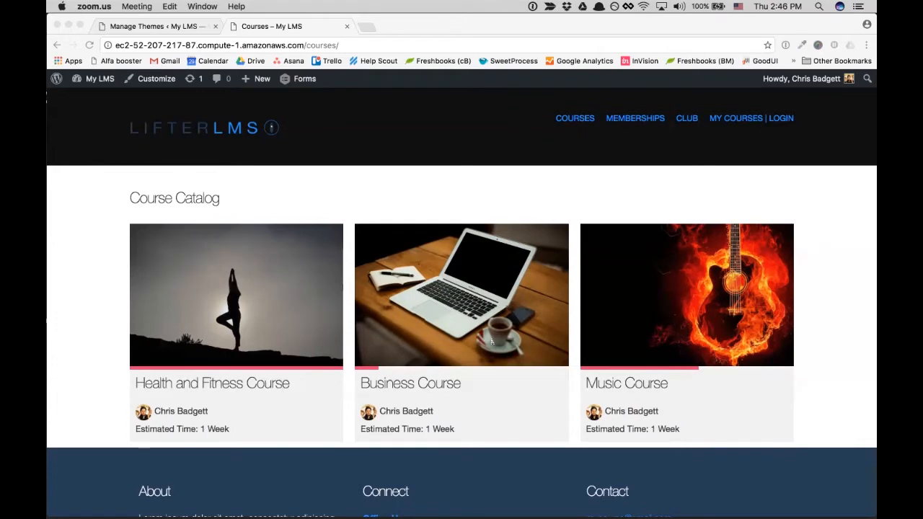
# - Scroll through the Course Catalog, then return to the Manage Themes admin tab
pyautogui.scroll(-2, 491, 341)
pyautogui.scroll(3, 600, 393)
pyautogui.scroll(-3, 601, 391)
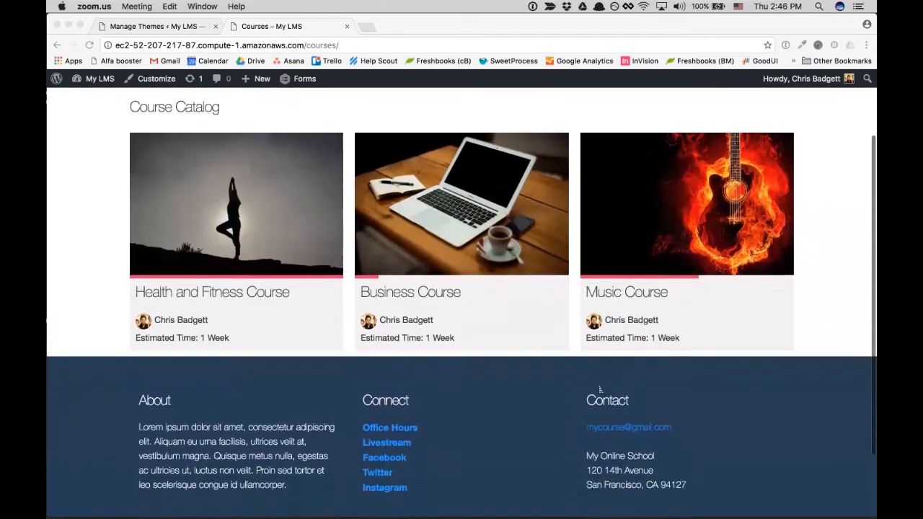
pyautogui.scroll(3, 600, 388)
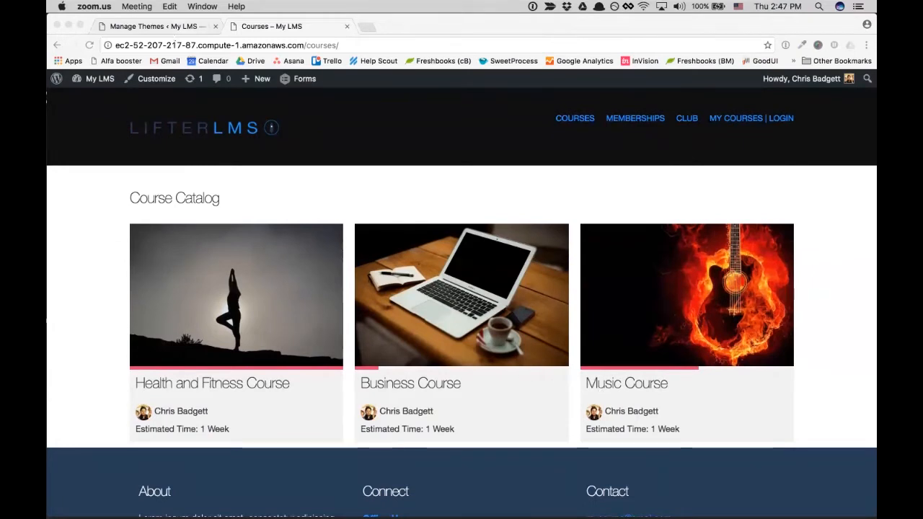
pyautogui.click(155, 26)
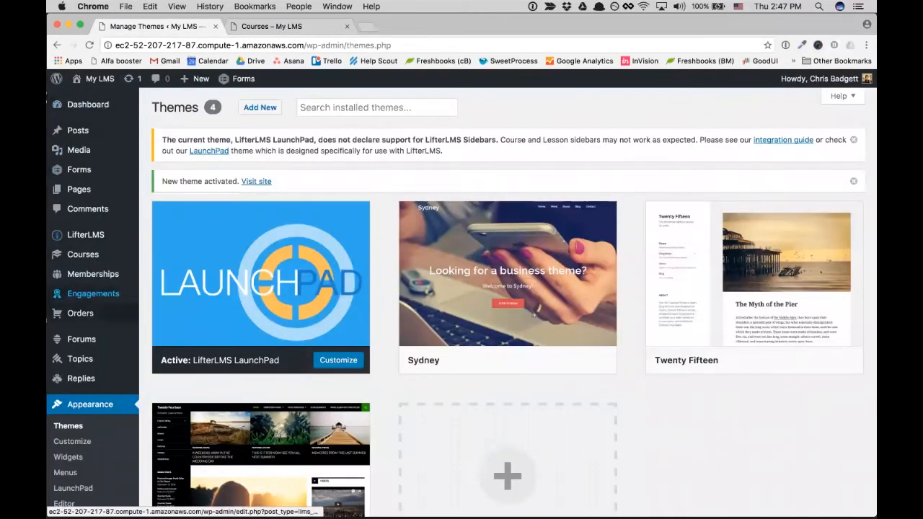
# - Activate the LifterLMS xAPI plugin from the Installed Plugins list
pyautogui.scroll(-1, 81, 339)
pyautogui.scroll(1, 82, 339)
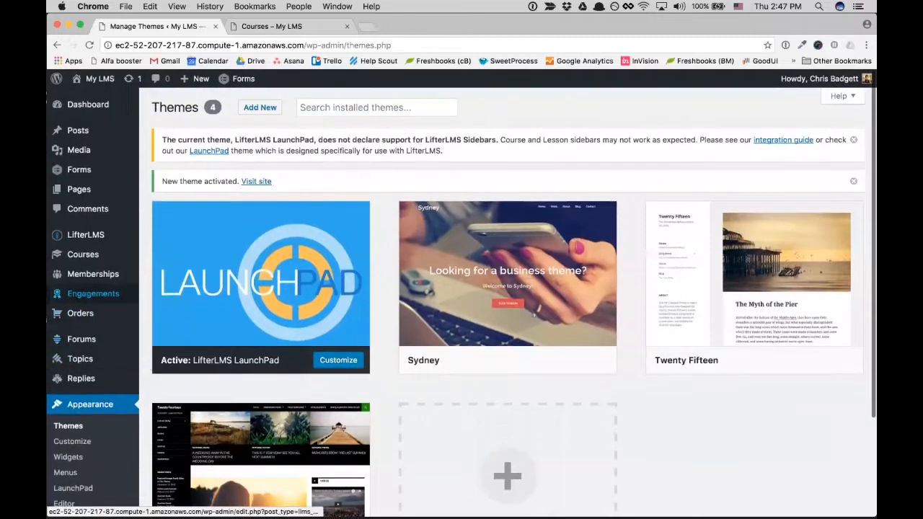
pyautogui.moveTo(79, 377)
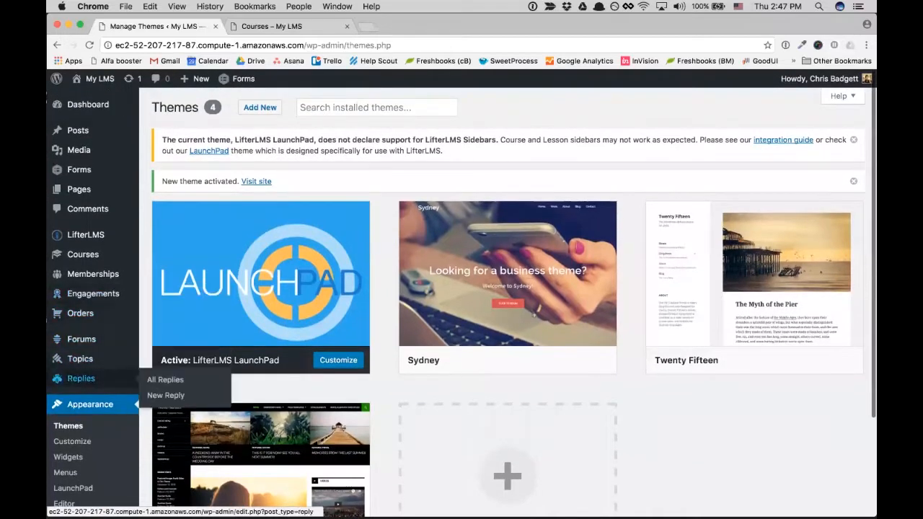
pyautogui.scroll(-3, 79, 378)
pyautogui.click(81, 400)
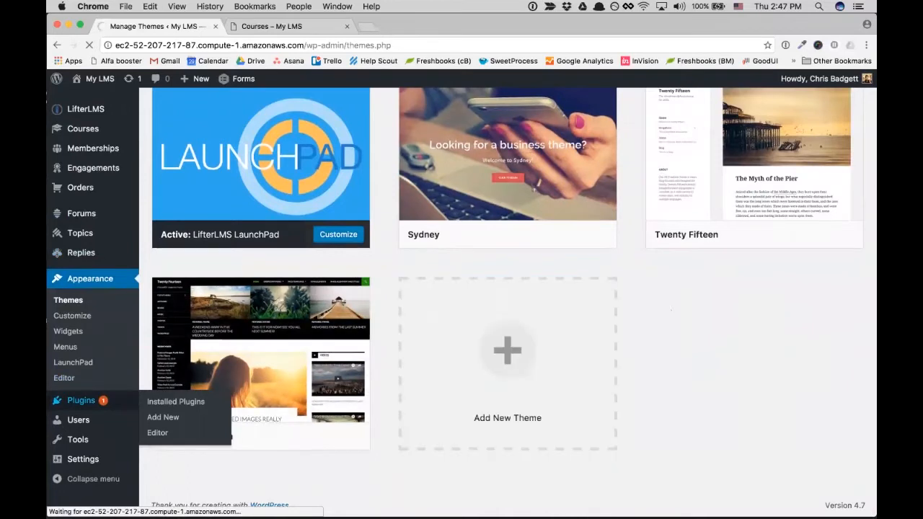
pyautogui.scroll(-5, 410, 349)
pyautogui.scroll(-5, 508, 300)
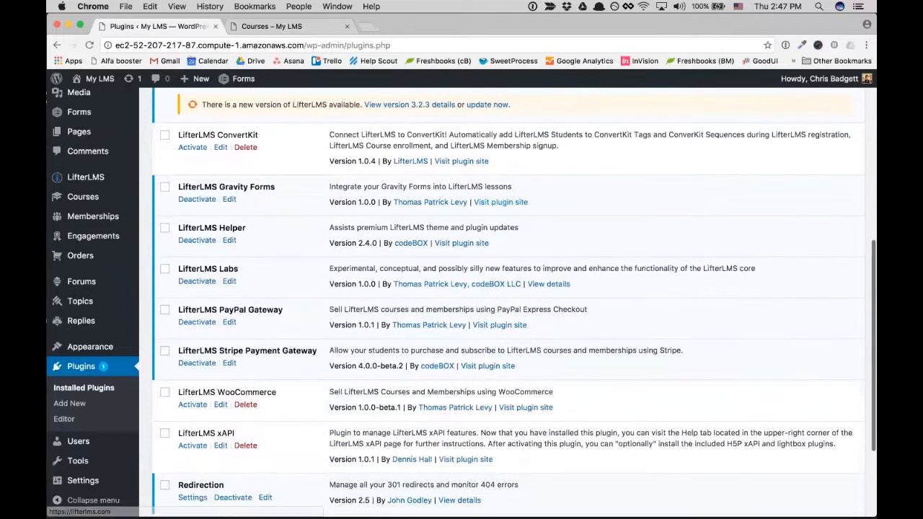
pyautogui.click(193, 445)
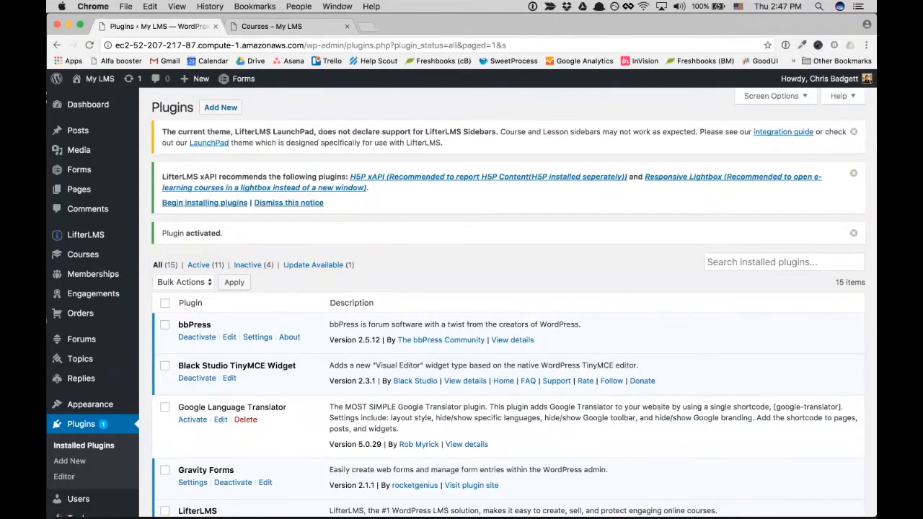
pyautogui.moveTo(86, 234)
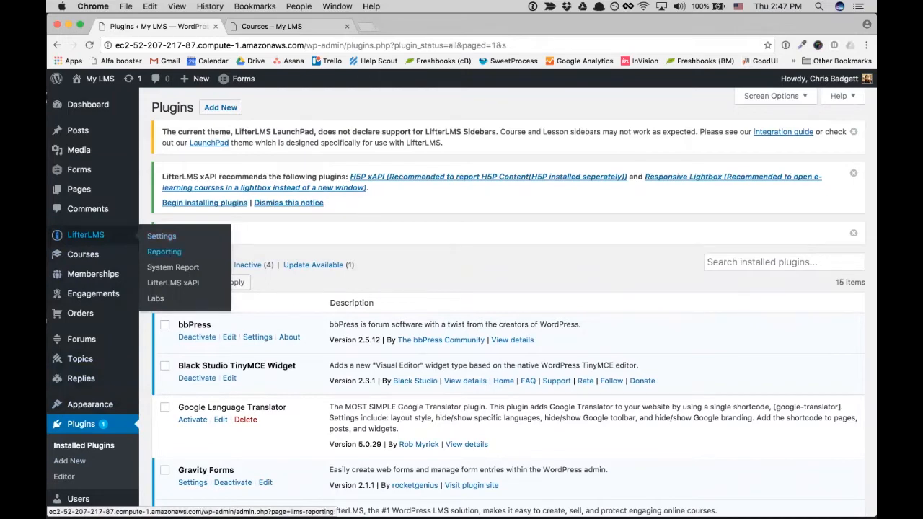
# - Open LifterLMS xAPI to view the empty TIN CAN Records List
pyautogui.click(174, 282)
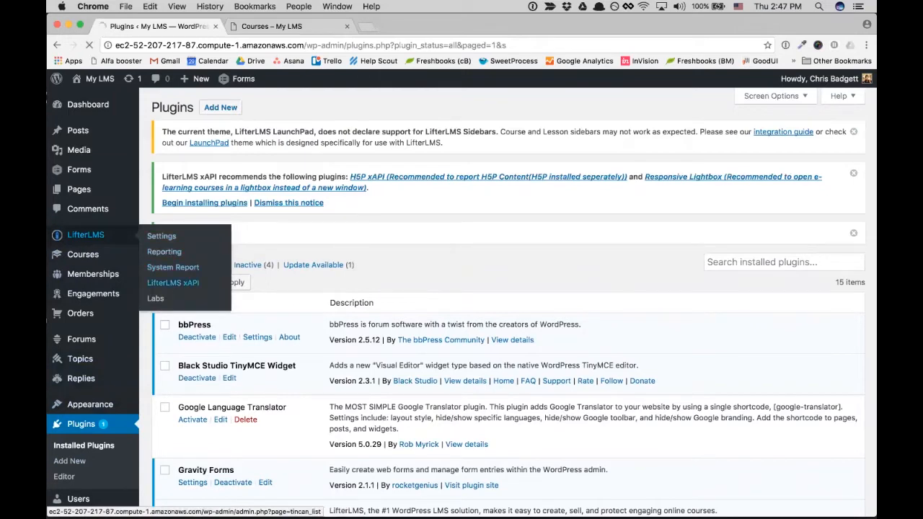
pyautogui.scroll(-3, 298, 426)
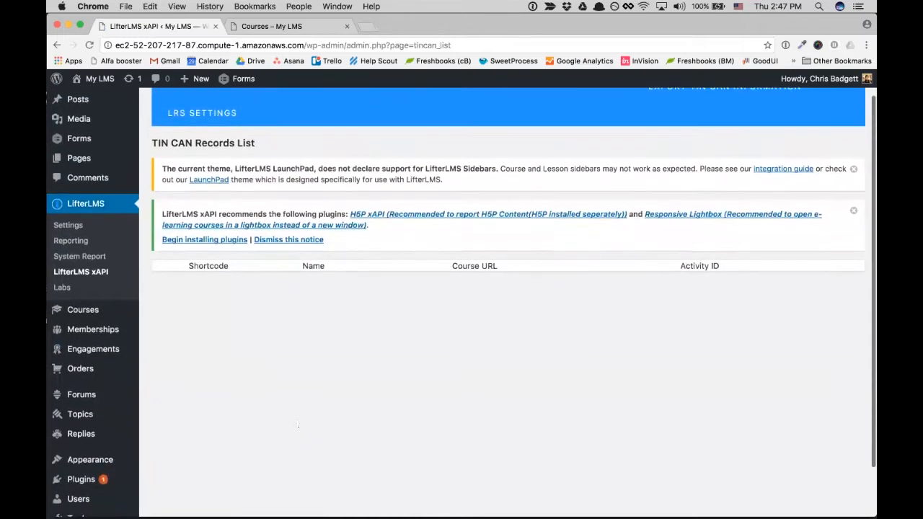
pyautogui.scroll(3, 298, 425)
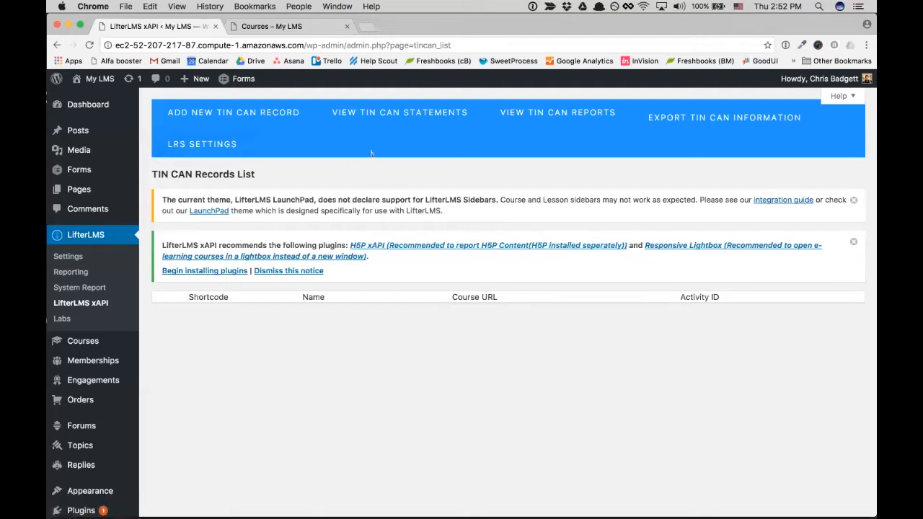
# - Open the LRS connection settings and highlight the user key and admin email values
pyautogui.click(202, 144)
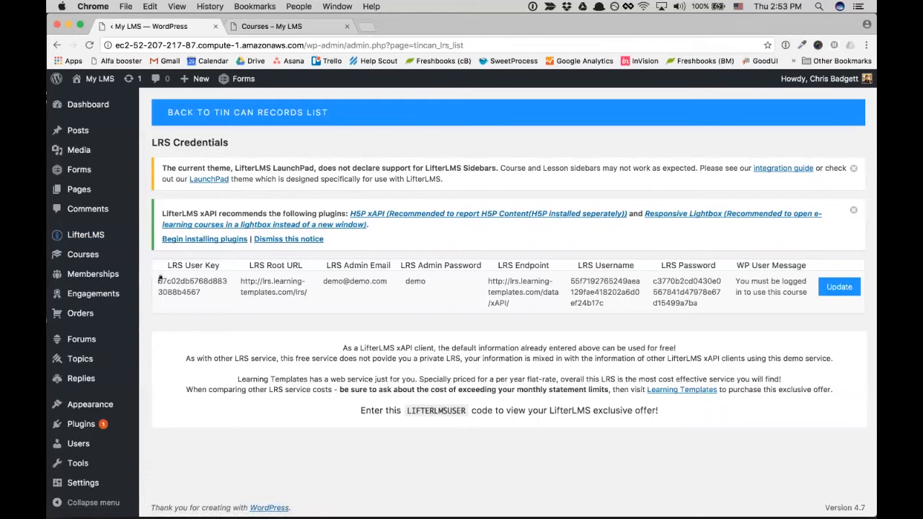
pyautogui.moveTo(159, 279); pyautogui.dragTo(753, 311)
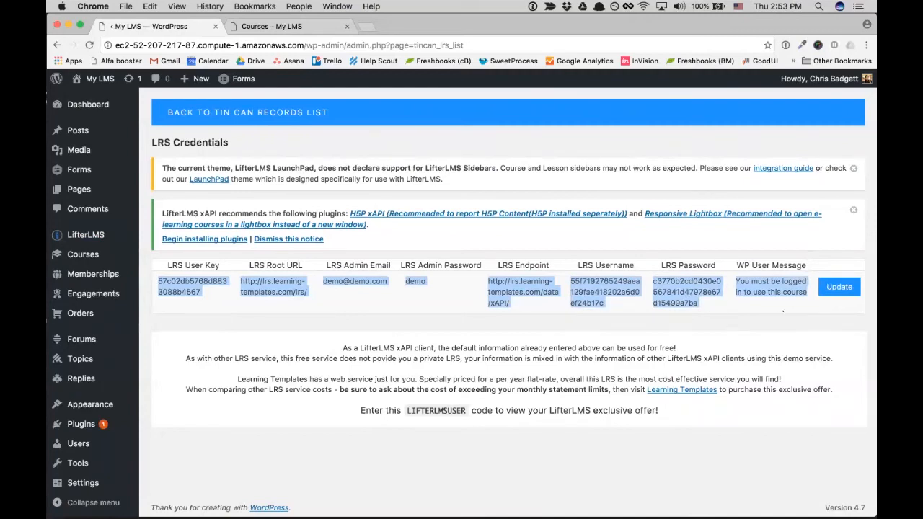
pyautogui.click(813, 318)
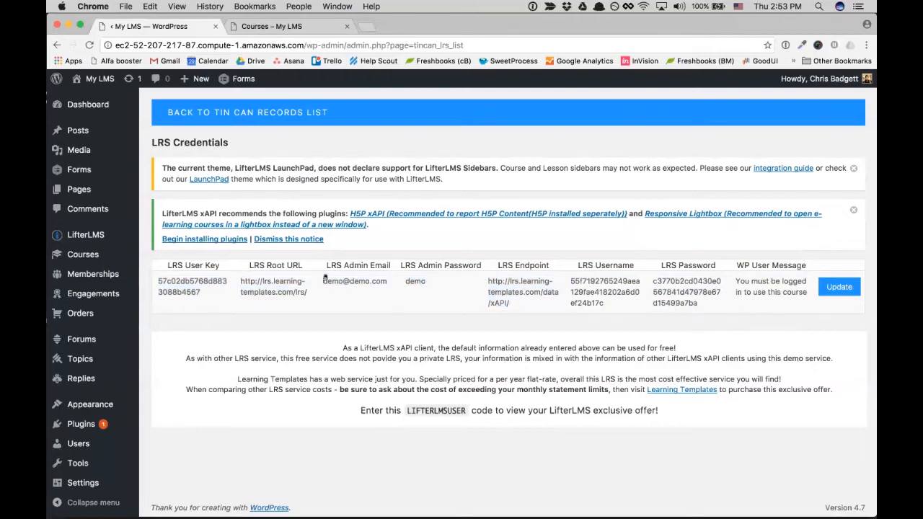
pyautogui.moveTo(323, 285); pyautogui.dragTo(428, 280)
pyautogui.click(451, 327)
# - Open the LRS credentials for editing and review the Register Your LRS fields
pyautogui.click(839, 287)
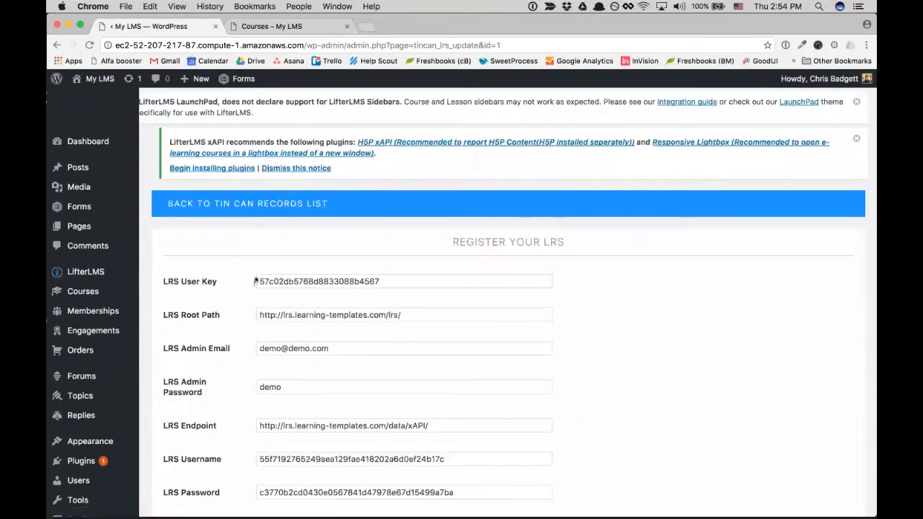
pyautogui.scroll(-2, 491, 356)
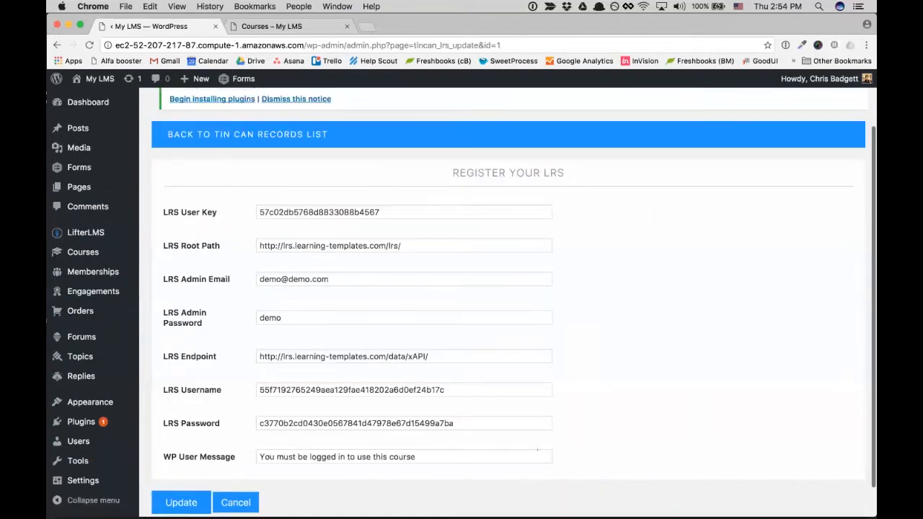
pyautogui.scroll(1, 420, 249)
pyautogui.scroll(1, 286, 211)
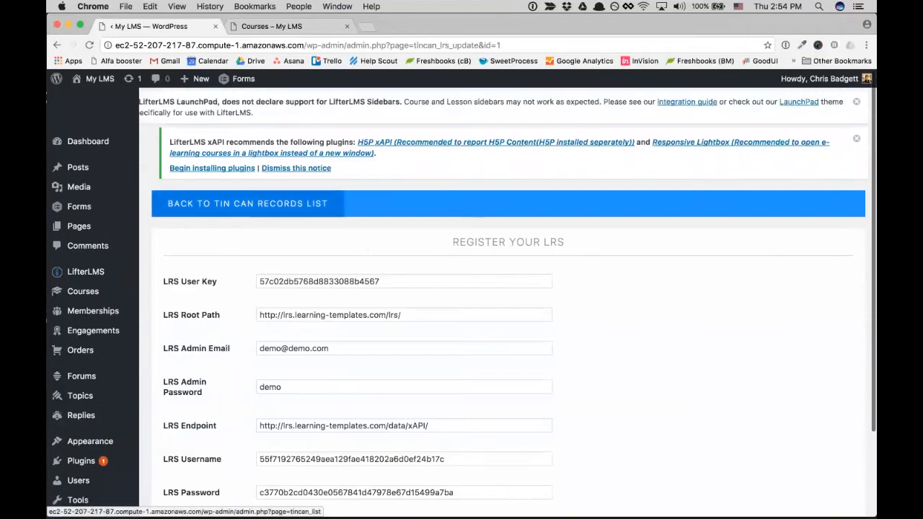
# - Go back to the Tin Can Records List, then to the Dashboard home
pyautogui.click(238, 208)
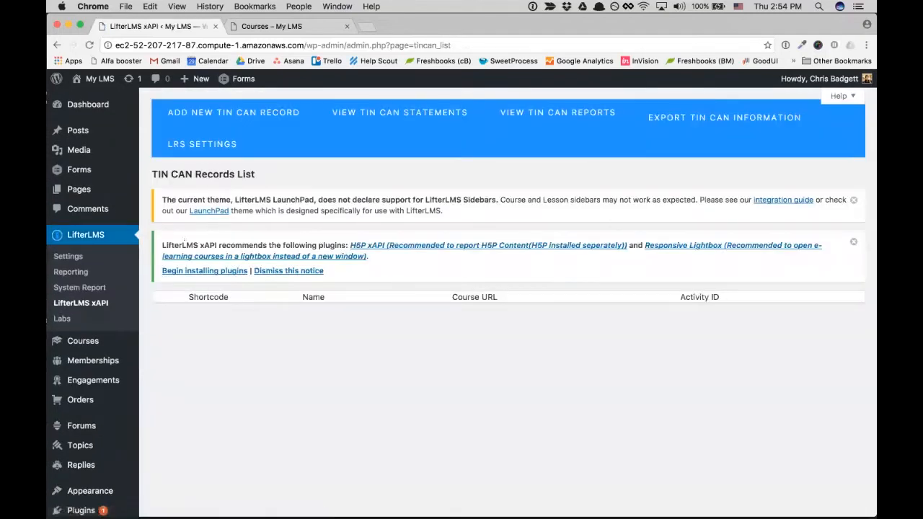
pyautogui.moveTo(94, 106)
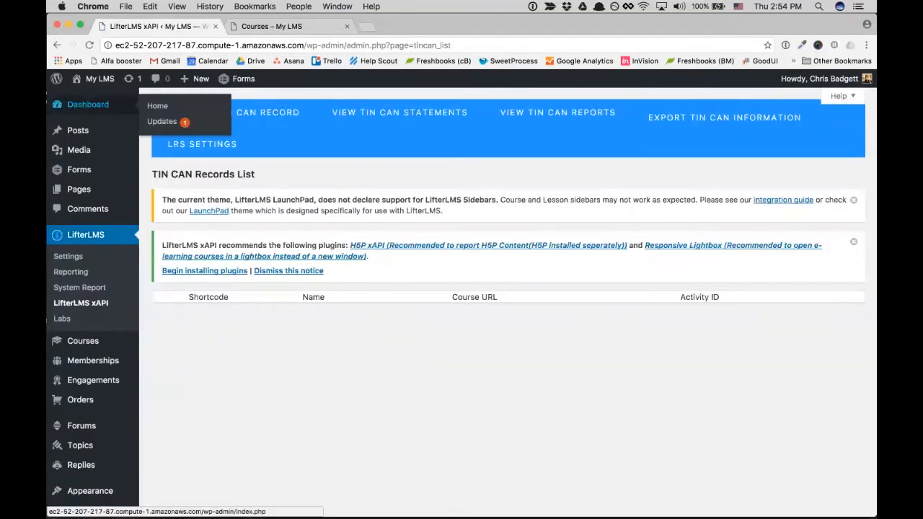
pyautogui.click(157, 106)
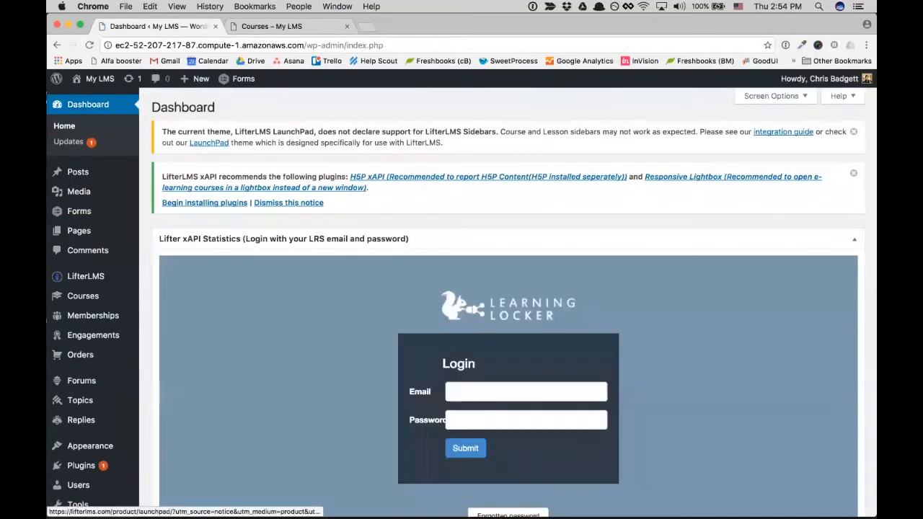
pyautogui.scroll(-1, 469, 356)
# - Log in to the Lifter xAPI Statistics widget with the LRS email and password, declining password saving
pyautogui.click(470, 357)
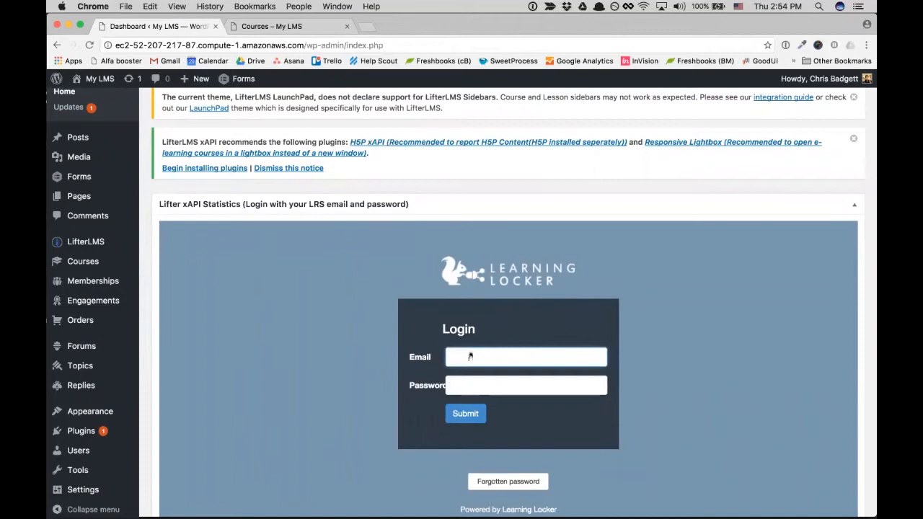
pyautogui.write('demo')
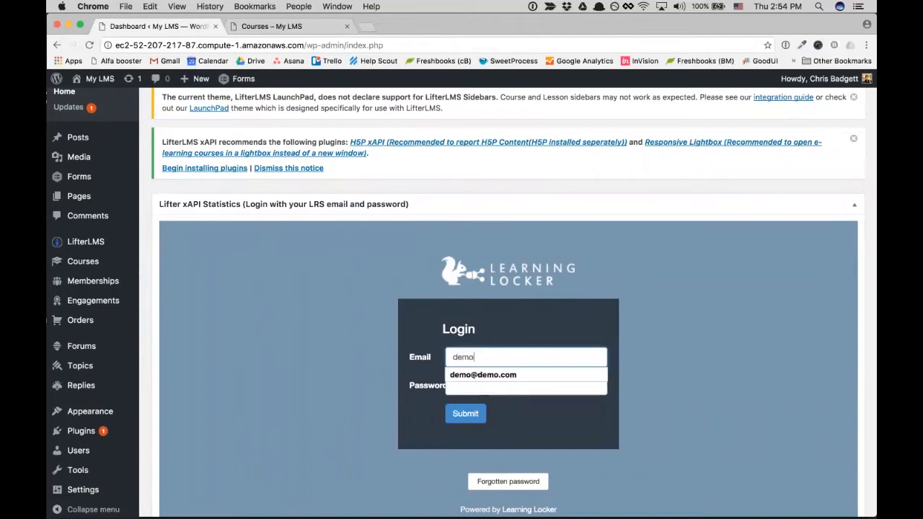
pyautogui.press('Down')
pyautogui.press('Return')
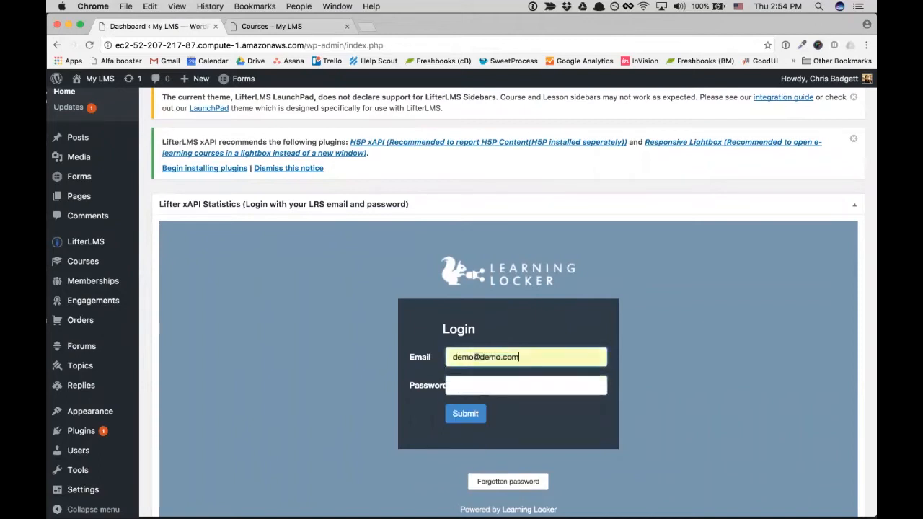
pyautogui.press('Tab')
pyautogui.write('demo')
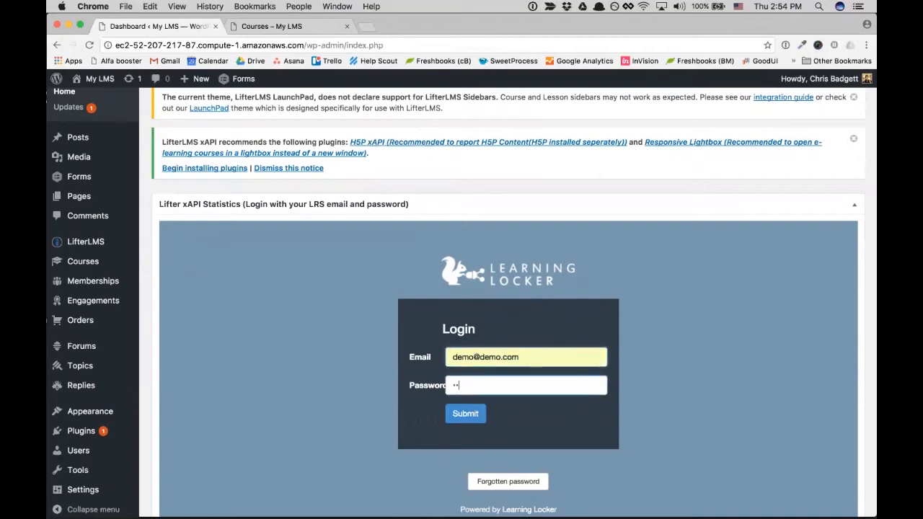
pyautogui.press('Return')
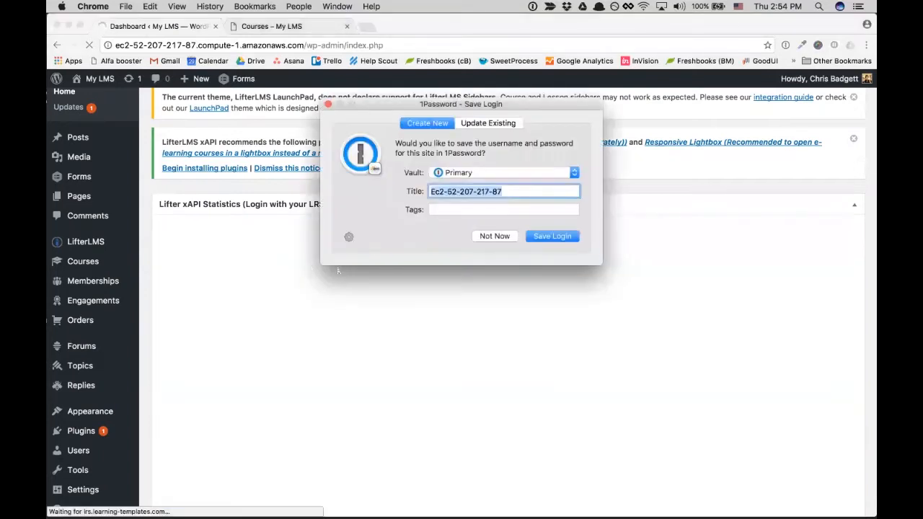
pyautogui.click(545, 236)
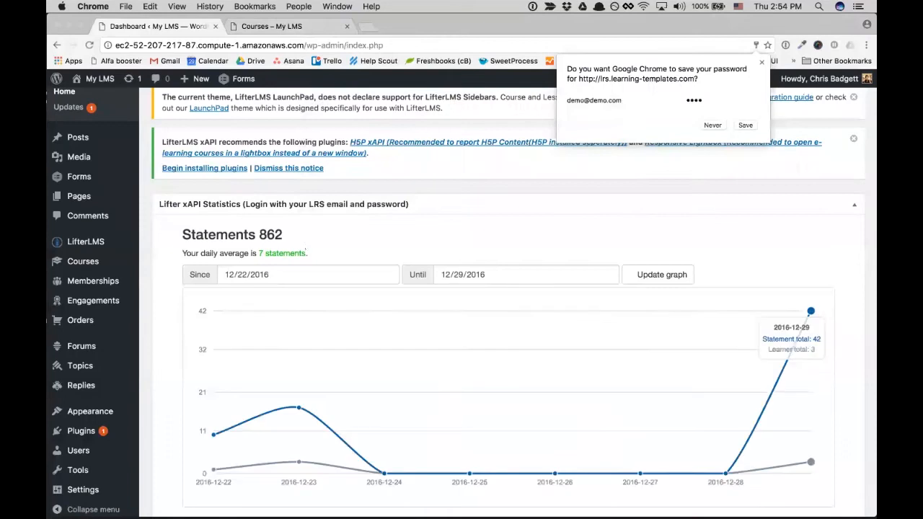
pyautogui.scroll(-1, 238, 244)
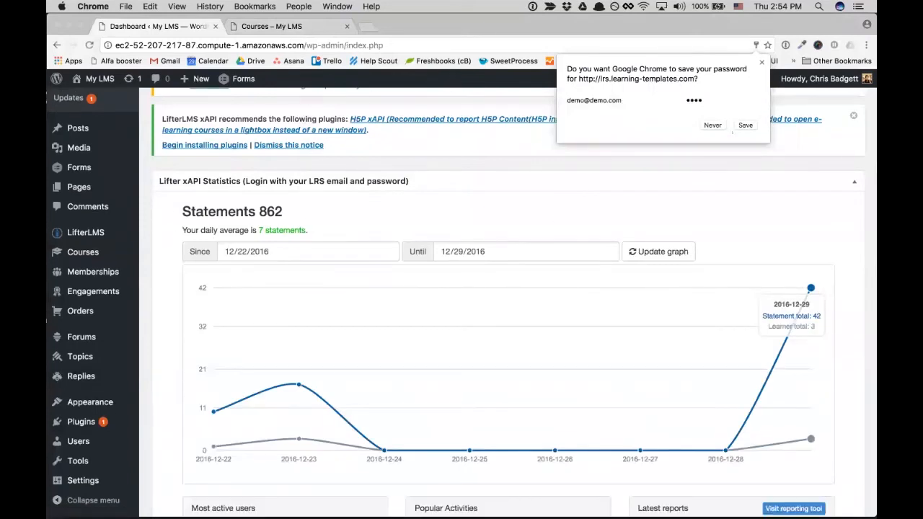
pyautogui.scroll(-1, 171, 274)
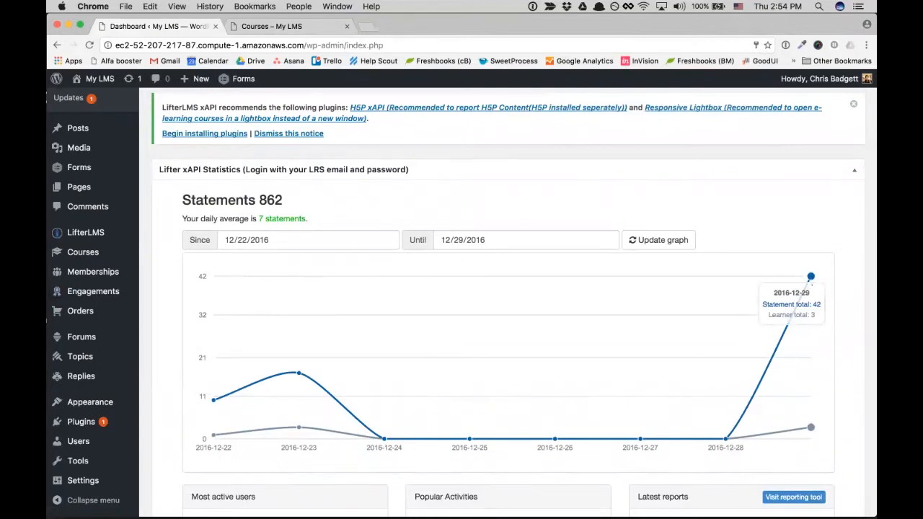
pyautogui.scroll(-2, 642, 369)
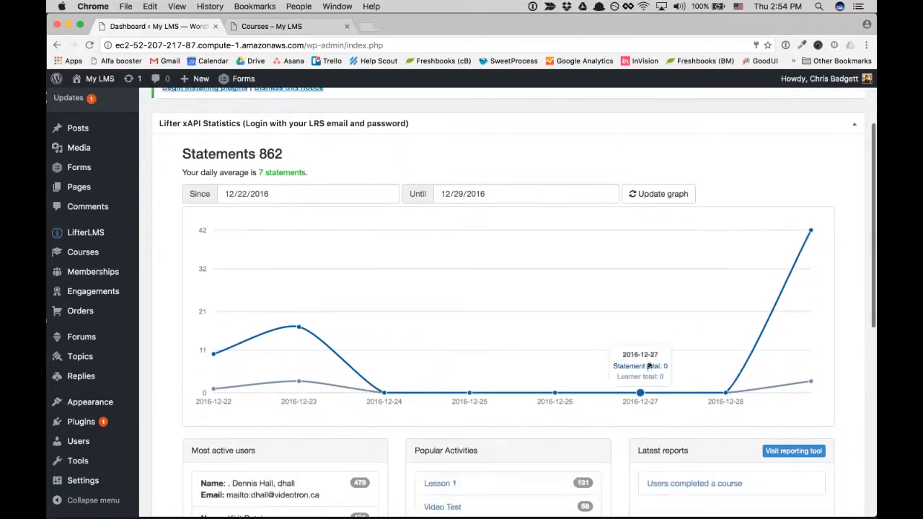
pyautogui.scroll(-2, 642, 369)
pyautogui.scroll(-5, 642, 369)
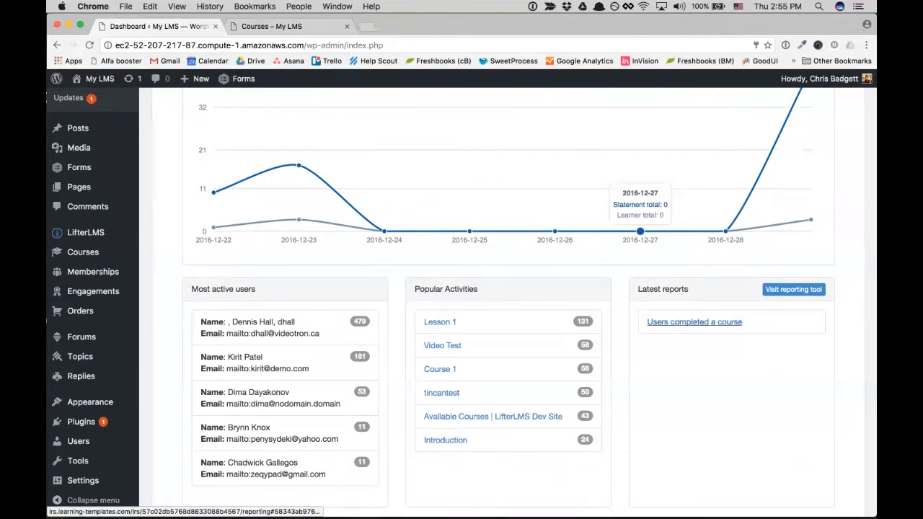
pyautogui.scroll(-2, 618, 361)
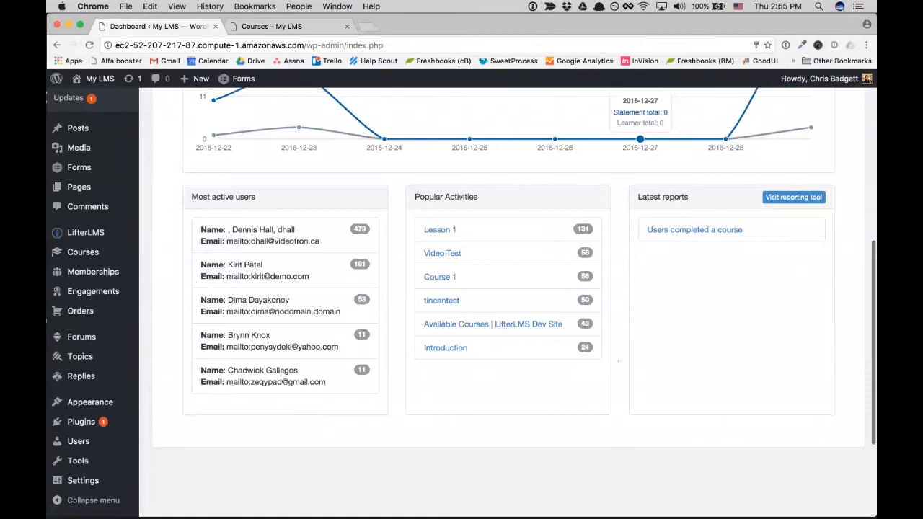
pyautogui.scroll(5, 618, 360)
pyautogui.scroll(4, 618, 359)
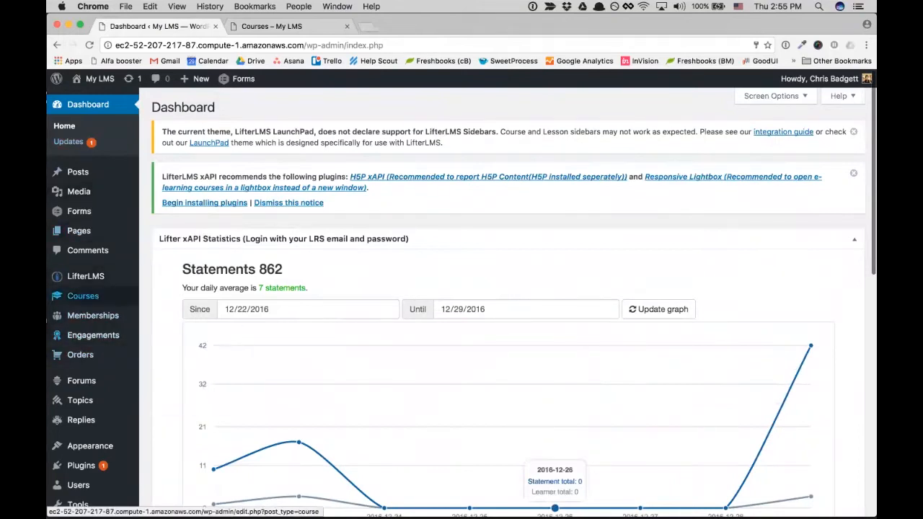
pyautogui.moveTo(83, 296)
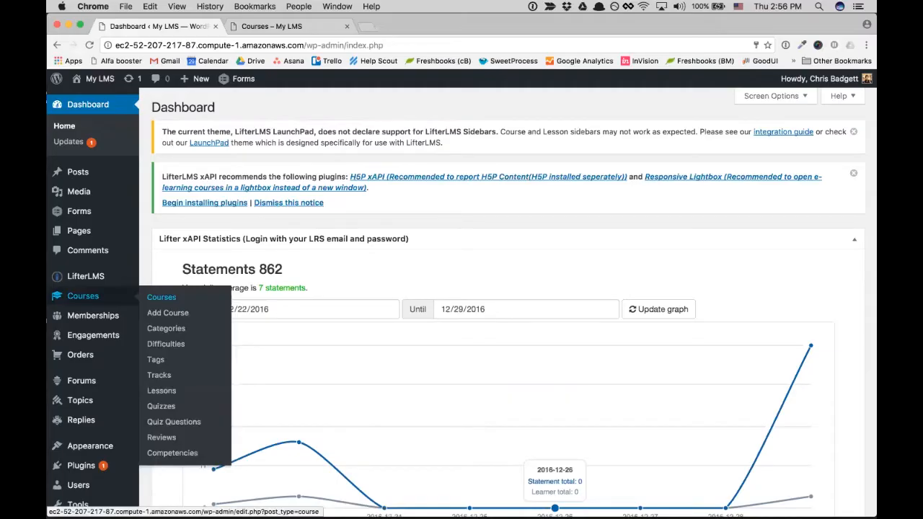
# - Open the Courses list from the admin sidebar's Courses menu
pyautogui.click(161, 297)
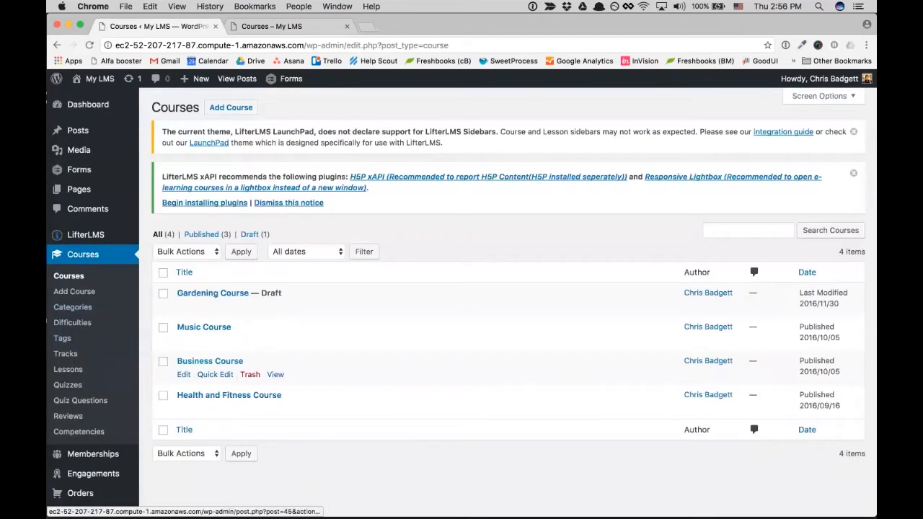
# - Open the Business Course editor and scroll down to its Course Options box
pyautogui.click(209, 361)
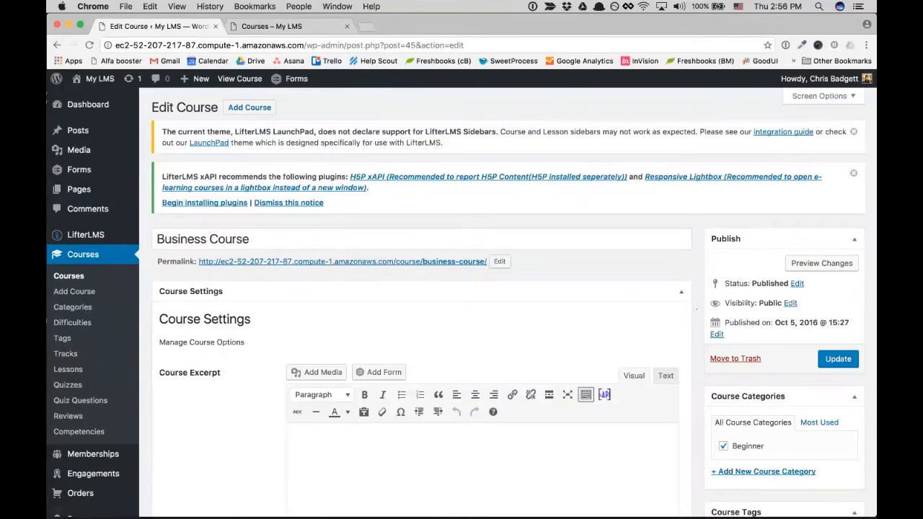
pyautogui.scroll(-1, 695, 309)
pyautogui.scroll(-2, 696, 309)
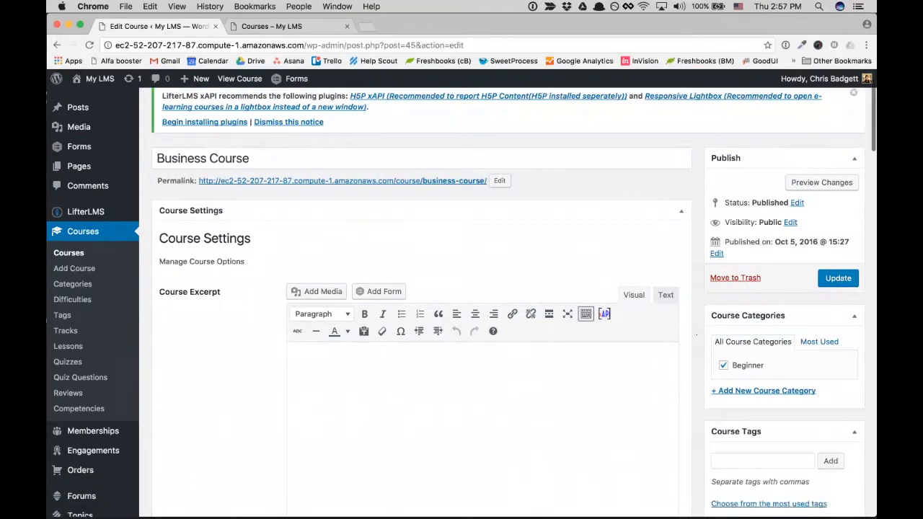
pyautogui.scroll(-10, 696, 334)
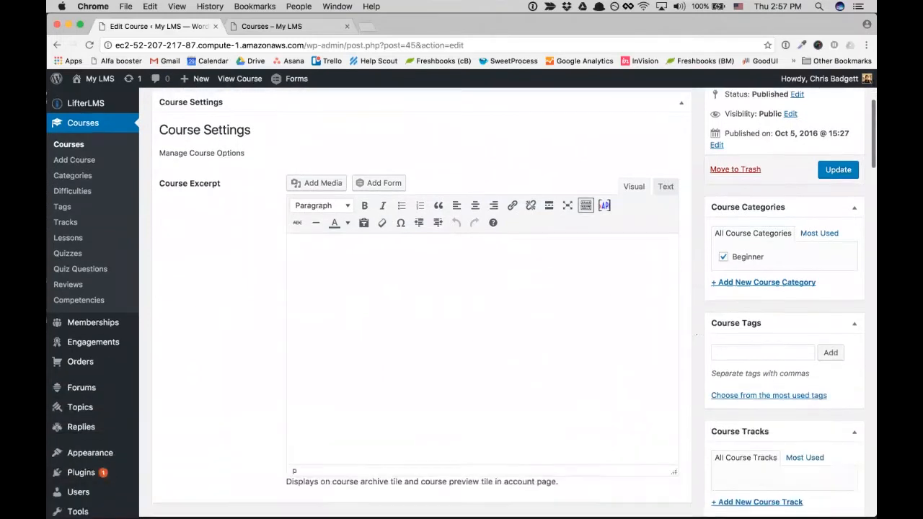
pyautogui.scroll(-10, 695, 334)
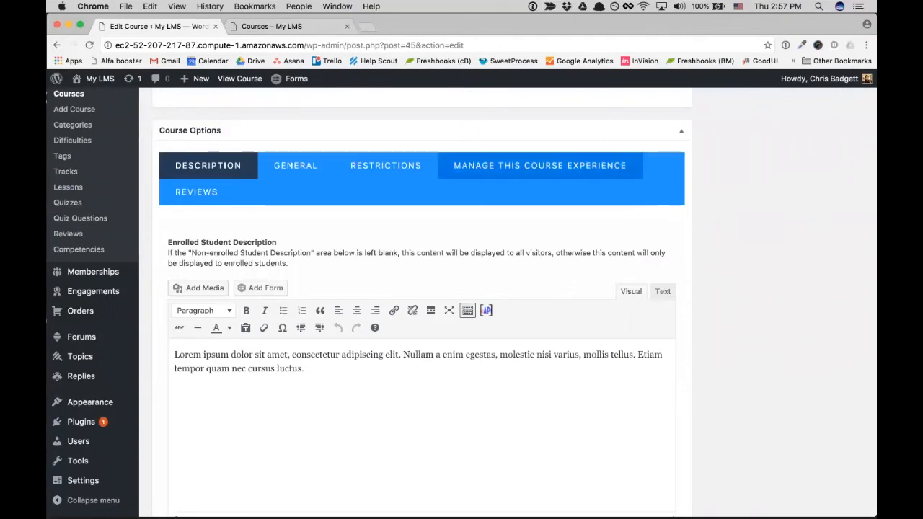
# - Switch Record xAPI Data on in the Business Course's experience settings, leaving competency at None
pyautogui.click(546, 185)
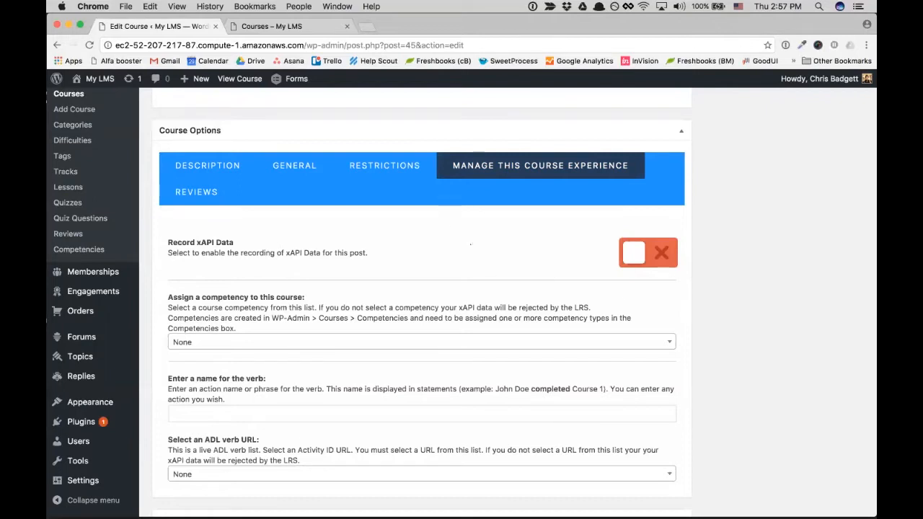
pyautogui.moveTo(383, 46); pyautogui.dragTo(400, 45)
pyautogui.click(724, 233)
pyautogui.click(632, 257)
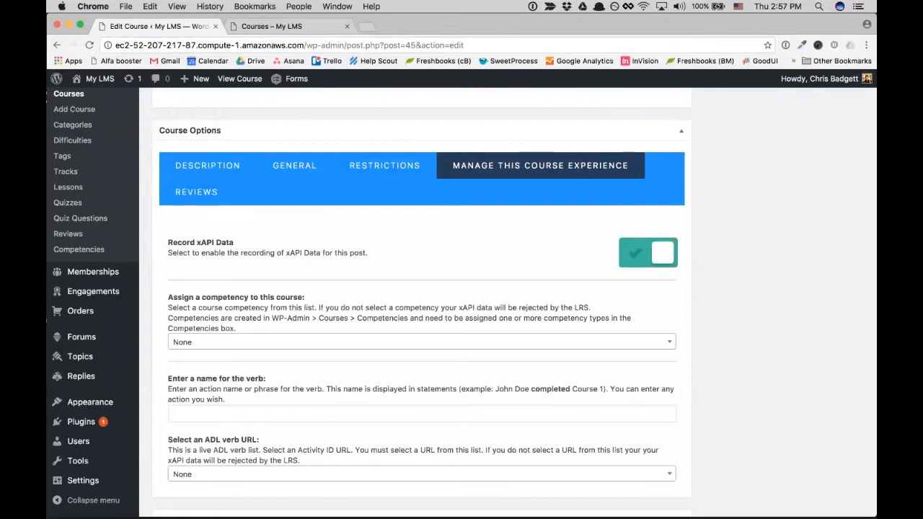
pyautogui.click(642, 258)
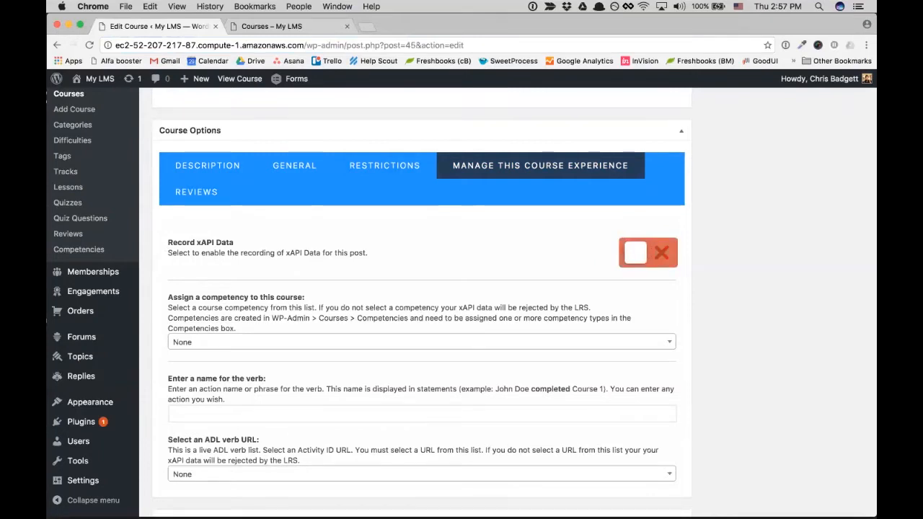
pyautogui.click(643, 257)
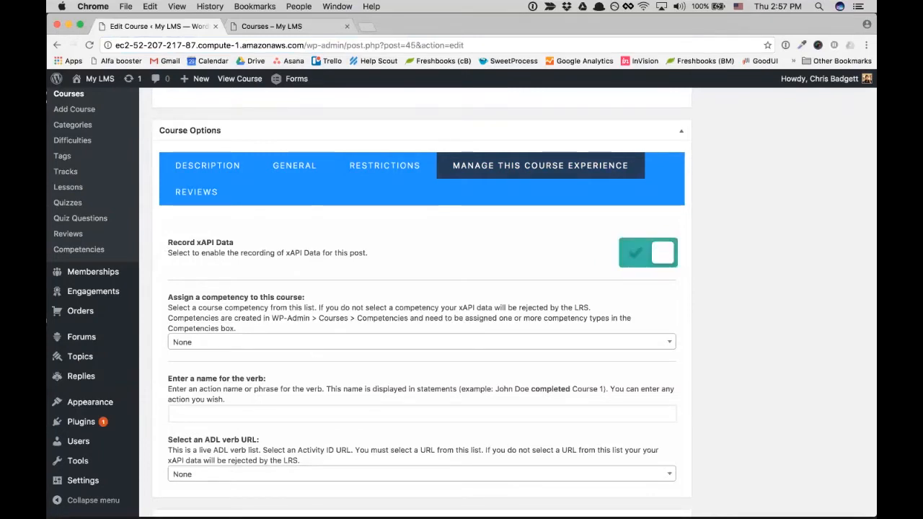
pyautogui.click(660, 342)
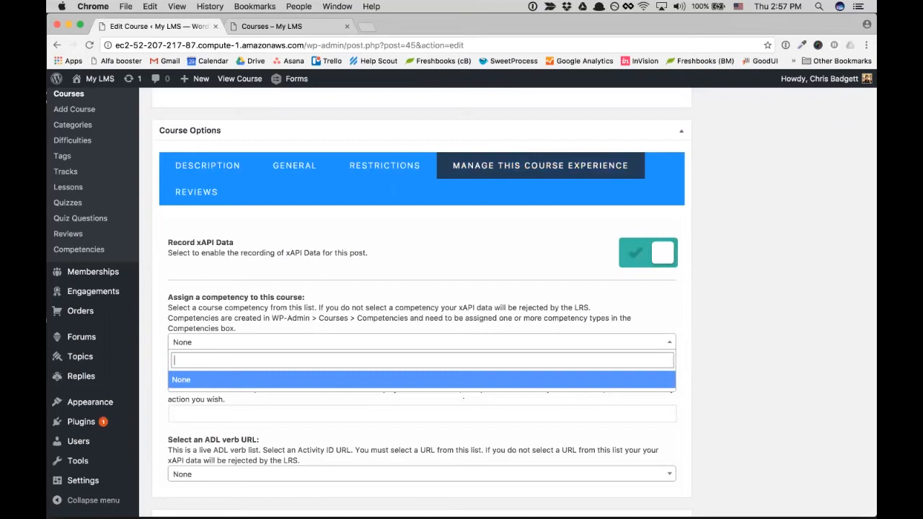
pyautogui.click(704, 339)
pyautogui.scroll(-1, 510, 410)
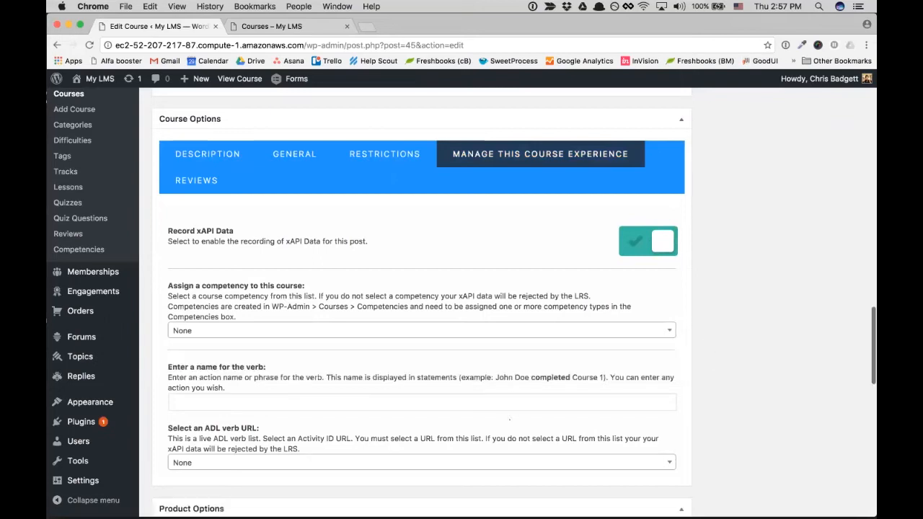
pyautogui.click(341, 399)
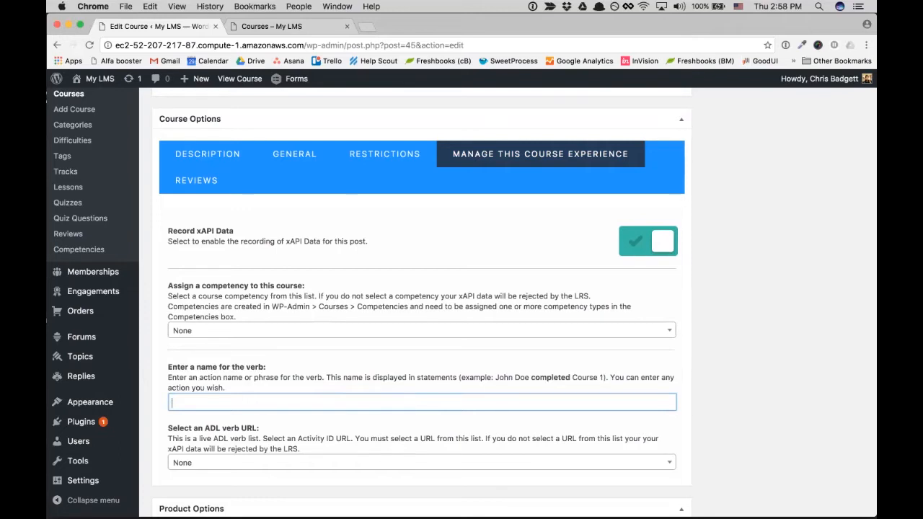
# - Browse the ADL activity URL options: lesson, profile, simulation, objective, attempt, assessment, file, interaction
pyautogui.click(390, 462)
pyautogui.press('Down')
pyautogui.press('Down')
pyautogui.press('Down')
pyautogui.press('Down')
pyautogui.press('Down')
pyautogui.press('Down')
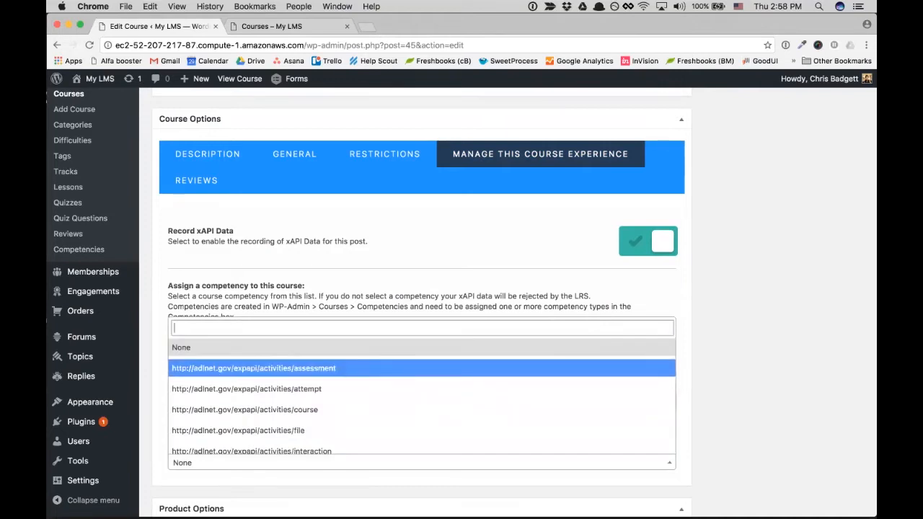
pyautogui.press('Down')
pyautogui.press('Down')
pyautogui.press('Down')
pyautogui.press('Down')
pyautogui.press('Down')
pyautogui.press('Down')
pyautogui.press('Down')
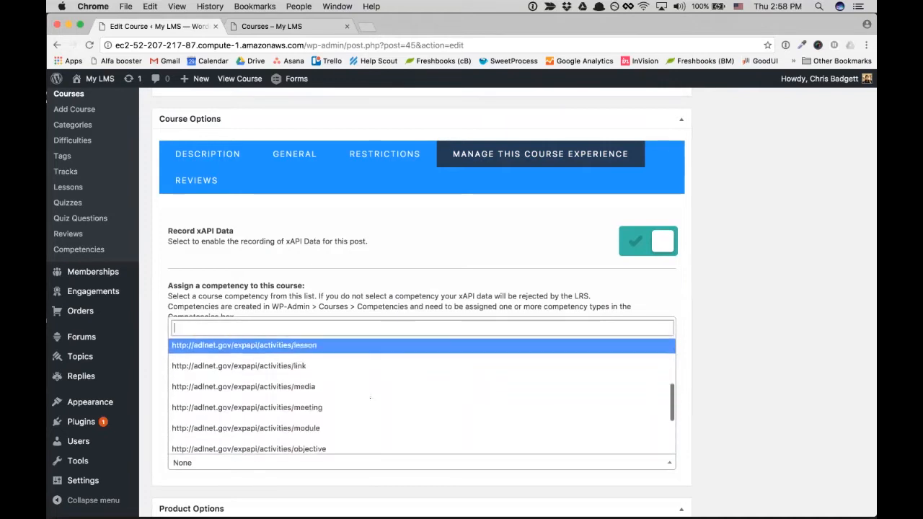
pyautogui.press('Down')
pyautogui.press('Down')
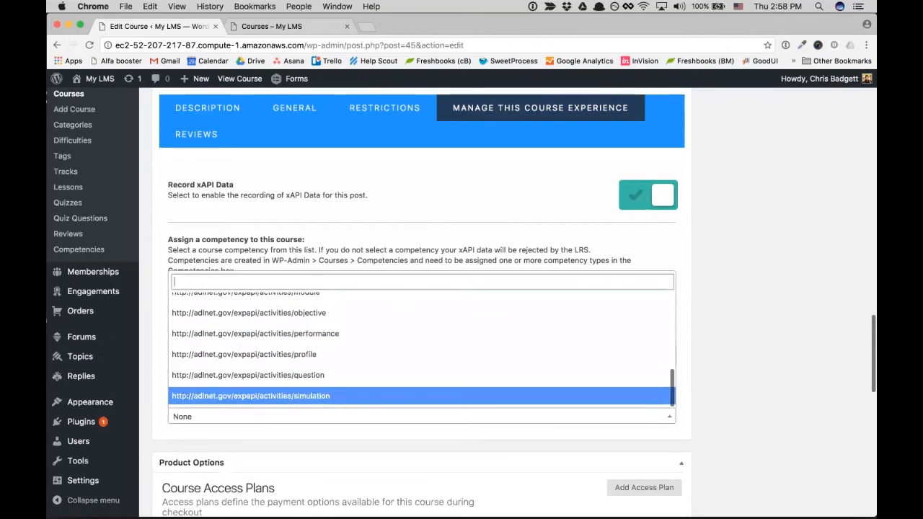
pyautogui.press('Up')
pyautogui.press('Up')
pyautogui.press('Up')
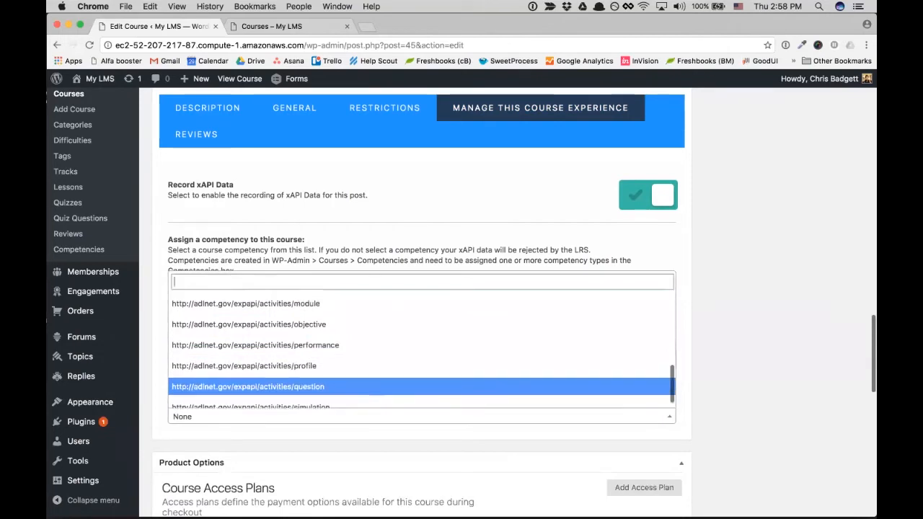
pyautogui.press('Down')
pyautogui.press('Up')
pyautogui.press('Up')
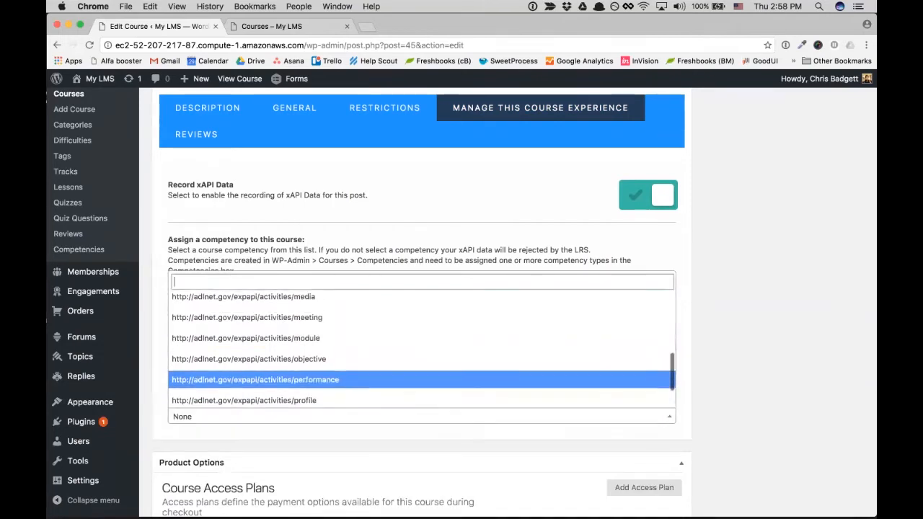
pyautogui.press('Up')
pyautogui.press('Up')
pyautogui.press('Up')
pyautogui.press('Up')
pyautogui.press('Up')
pyautogui.press('Up')
pyautogui.press('Up')
pyautogui.press('Up')
pyautogui.press('Up')
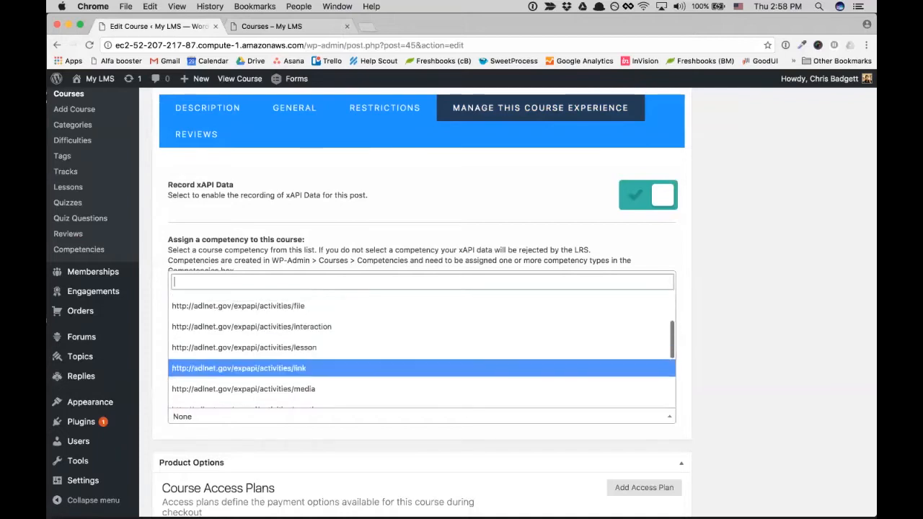
pyautogui.press('Up')
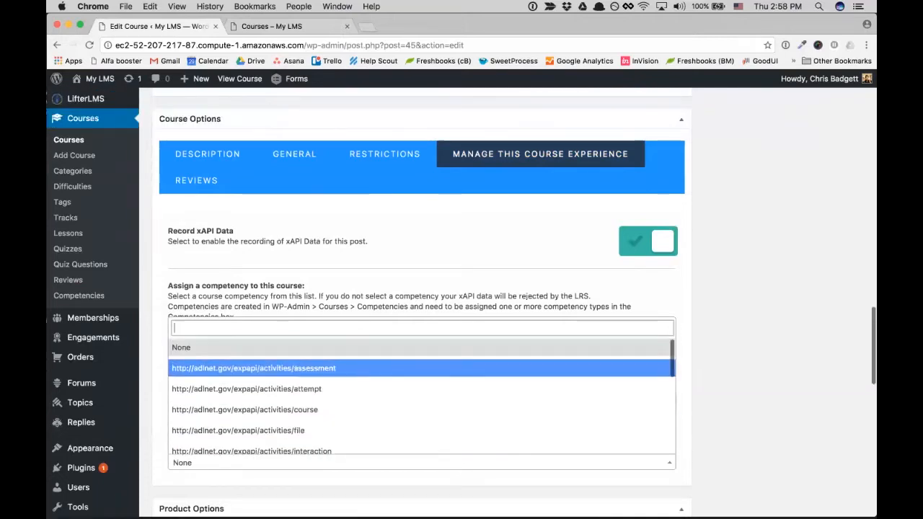
pyautogui.press('Down')
pyautogui.press('Up')
pyautogui.press('Down')
pyautogui.press('Down')
pyautogui.press('Down')
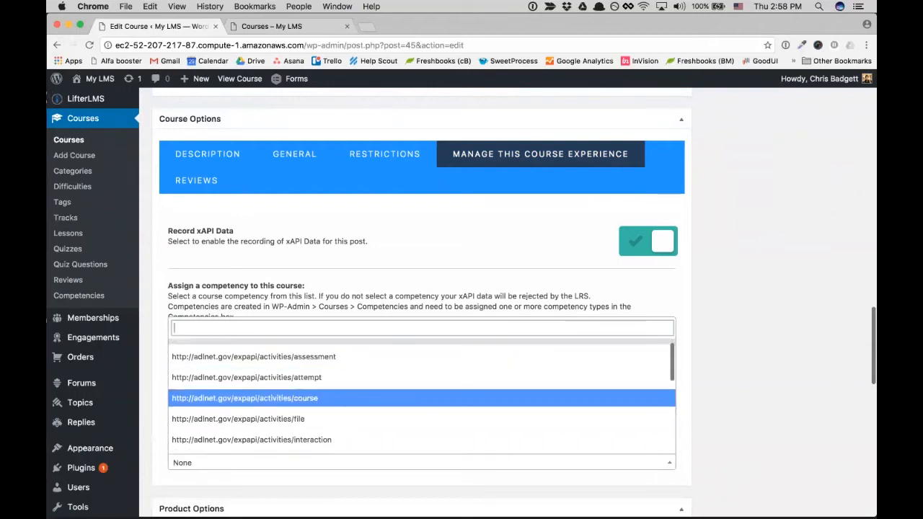
pyautogui.press('Down')
pyautogui.press('Down')
pyautogui.press('Up')
pyautogui.press('Down')
pyautogui.press('Up')
pyautogui.press('Down')
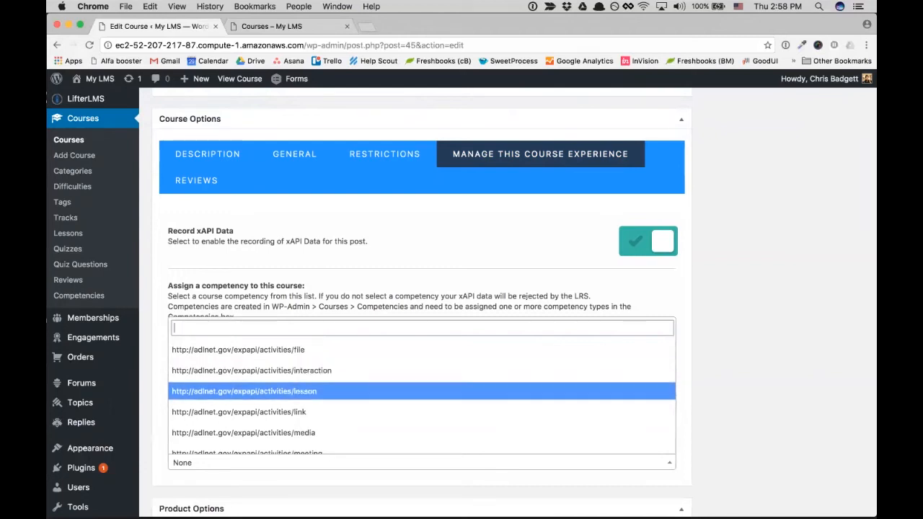
pyautogui.press('Down')
pyautogui.press('Down')
pyautogui.press('Down')
pyautogui.press('Down')
pyautogui.press('Down')
pyautogui.press('Down')
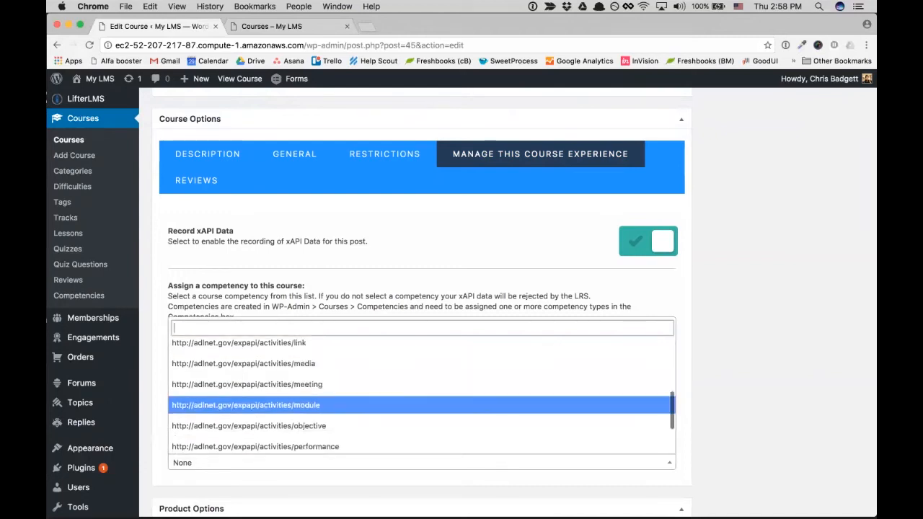
pyautogui.press('Down')
pyautogui.press('Down')
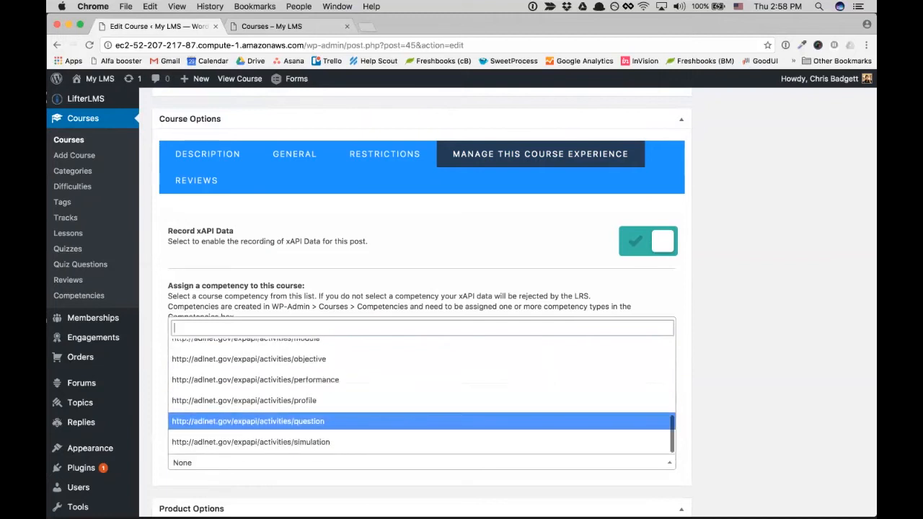
pyautogui.press('Down')
# - Close the list with competency left at None and switch Record xAPI Data off
pyautogui.scroll(10, 388, 417)
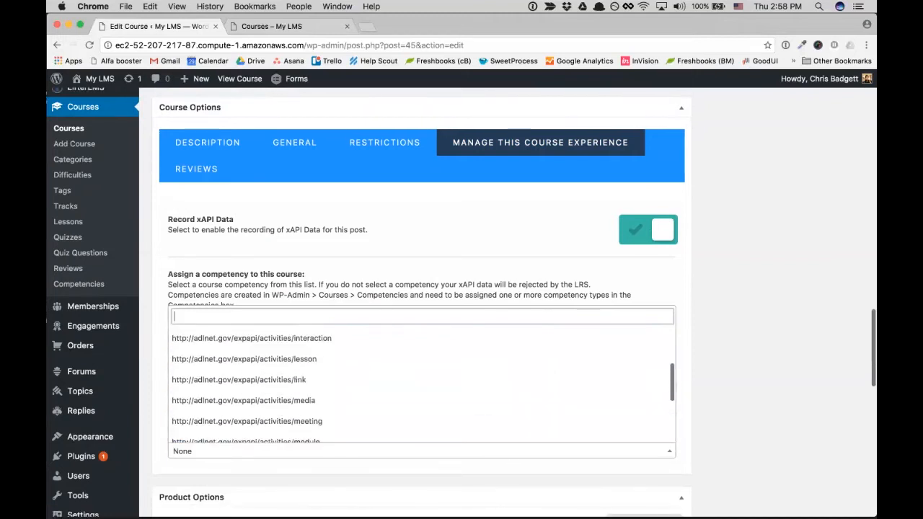
pyautogui.scroll(4, 388, 417)
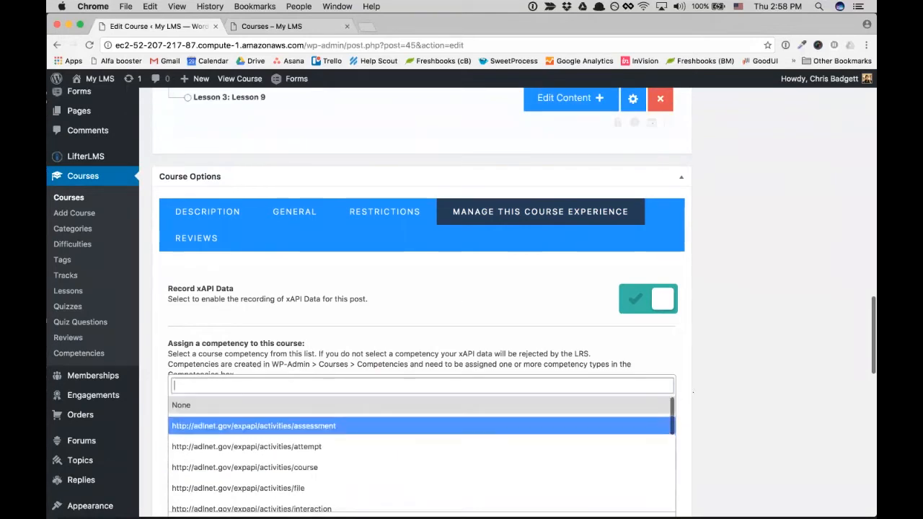
pyautogui.click(685, 382)
pyautogui.scroll(-1, 683, 379)
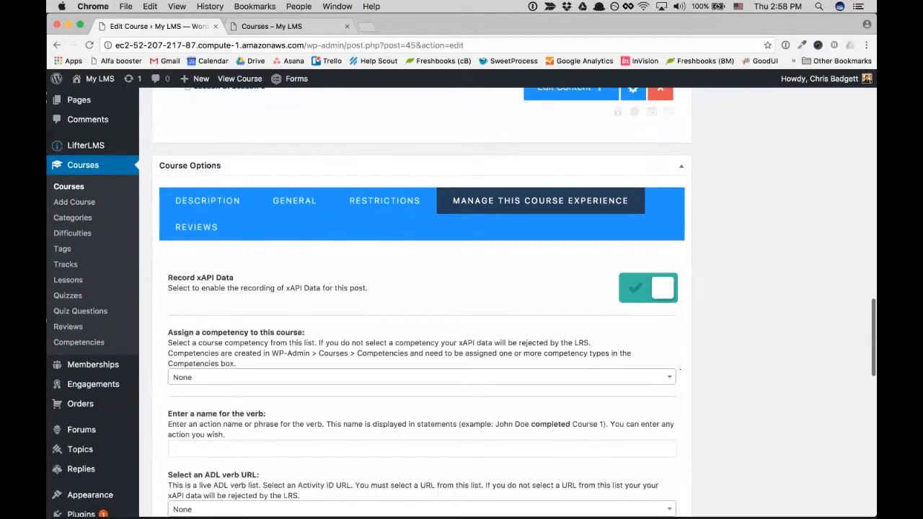
pyautogui.click(648, 289)
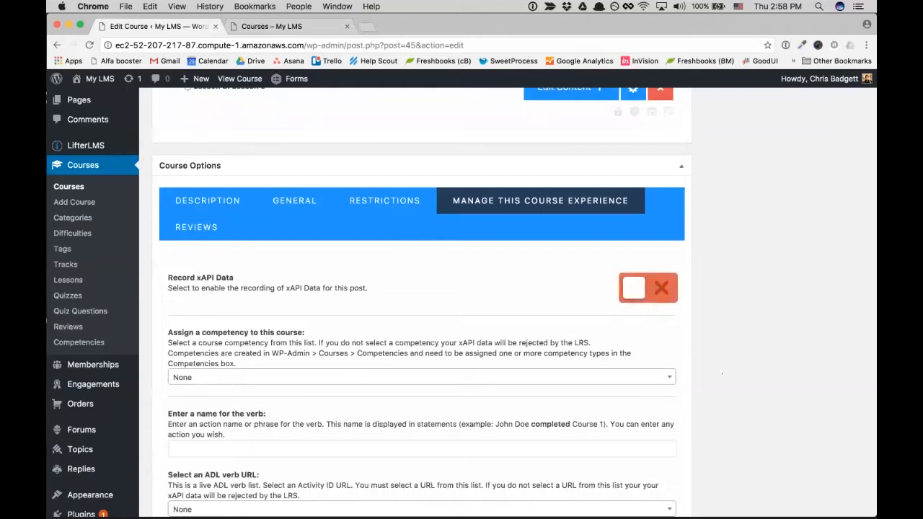
pyautogui.scroll(-2, 722, 373)
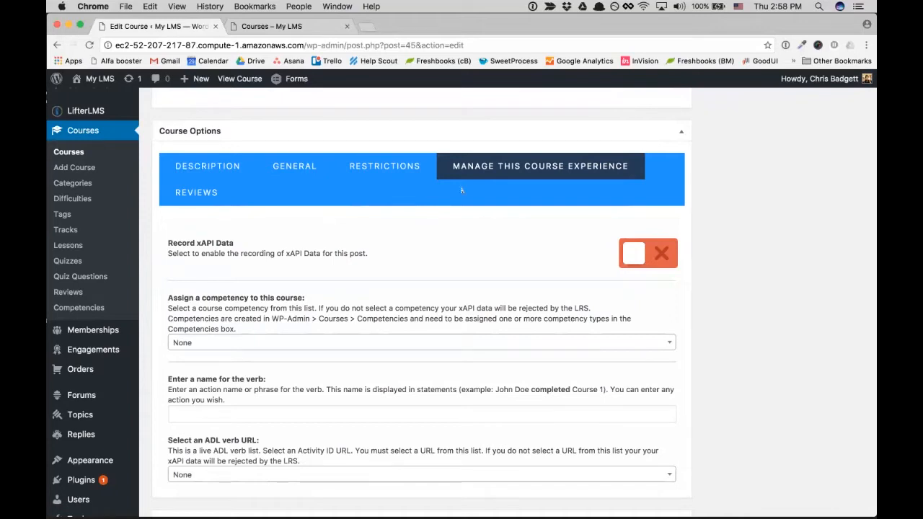
# - Open 'LMS software question 1' from Quiz Questions and scroll to its question experience settings
pyautogui.click(80, 276)
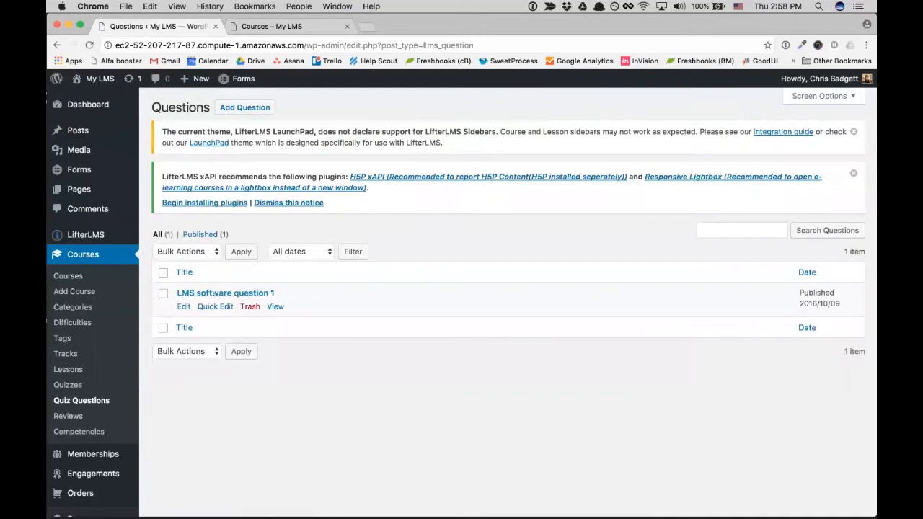
pyautogui.click(216, 293)
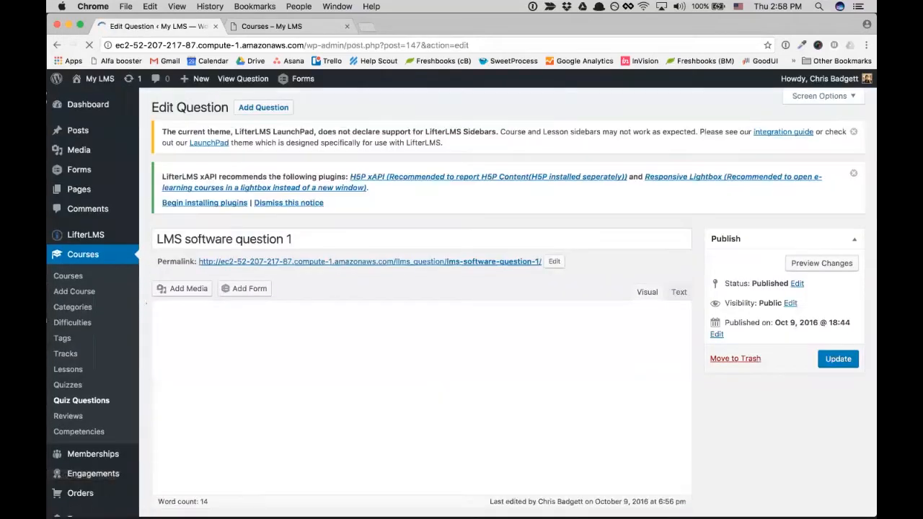
pyautogui.scroll(-2, 152, 296)
pyautogui.scroll(-5, 147, 295)
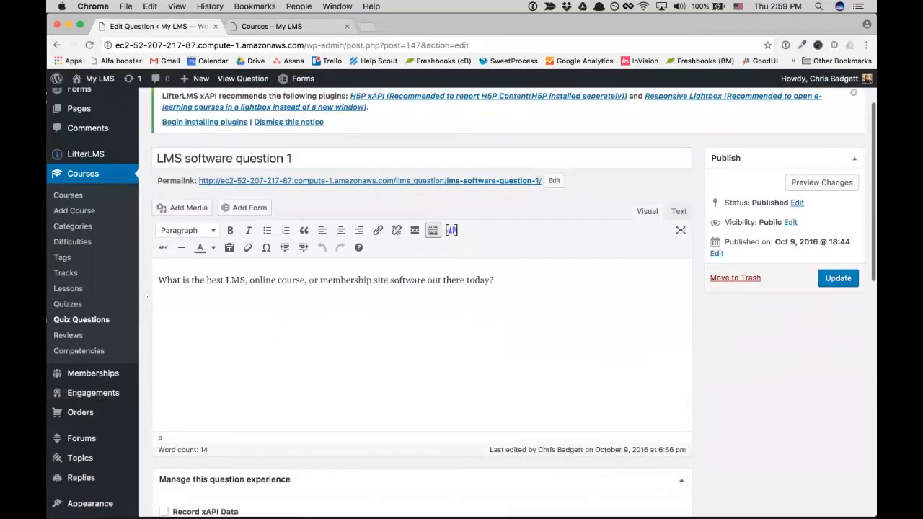
pyautogui.scroll(-5, 147, 296)
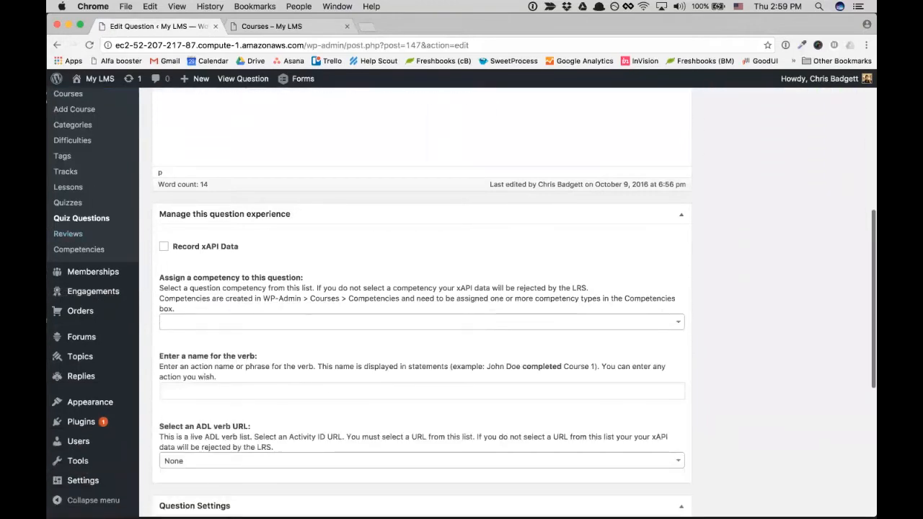
pyautogui.scroll(-1, 515, 336)
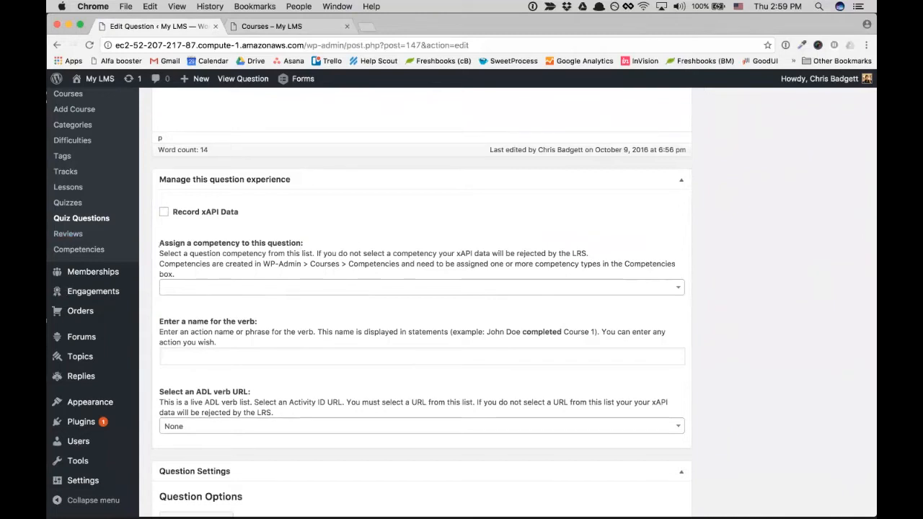
pyautogui.scroll(3, 462, 303)
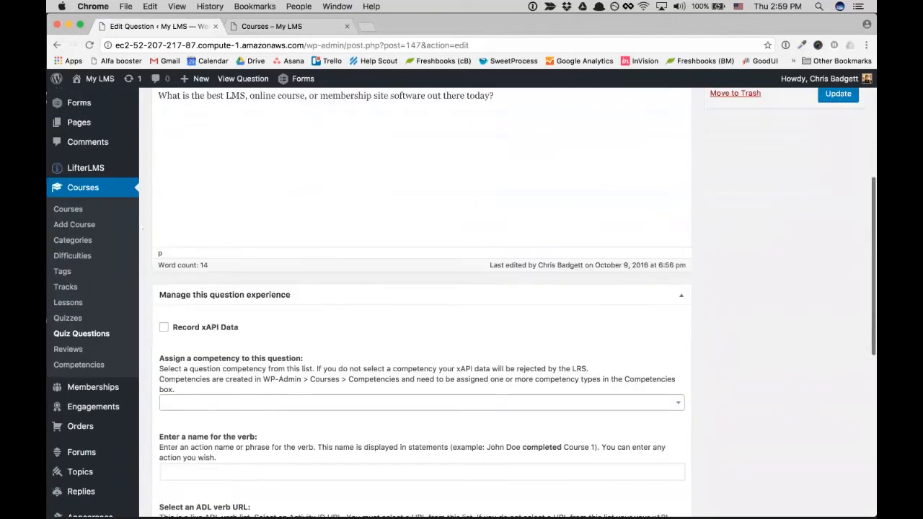
# - Show the LifterLMS xAPI Tin Can statements and scroll through the recorded activity
pyautogui.moveTo(93, 168)
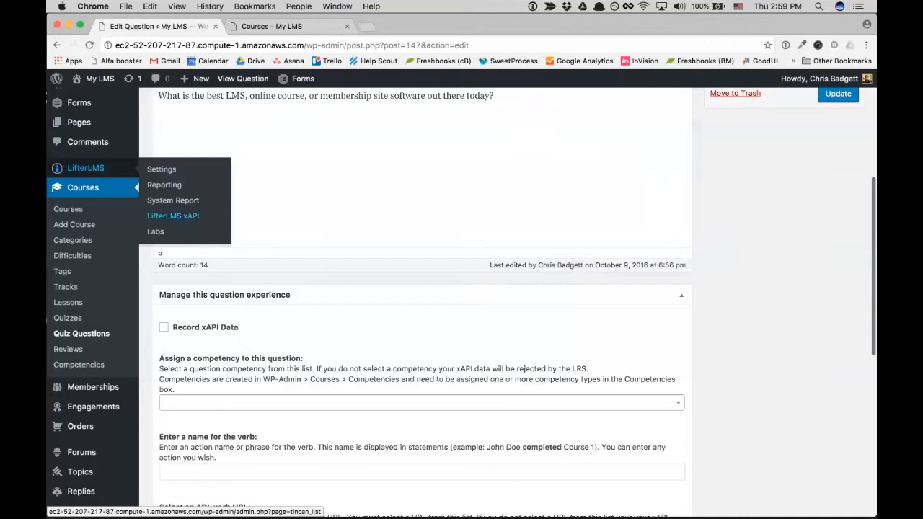
pyautogui.click(173, 215)
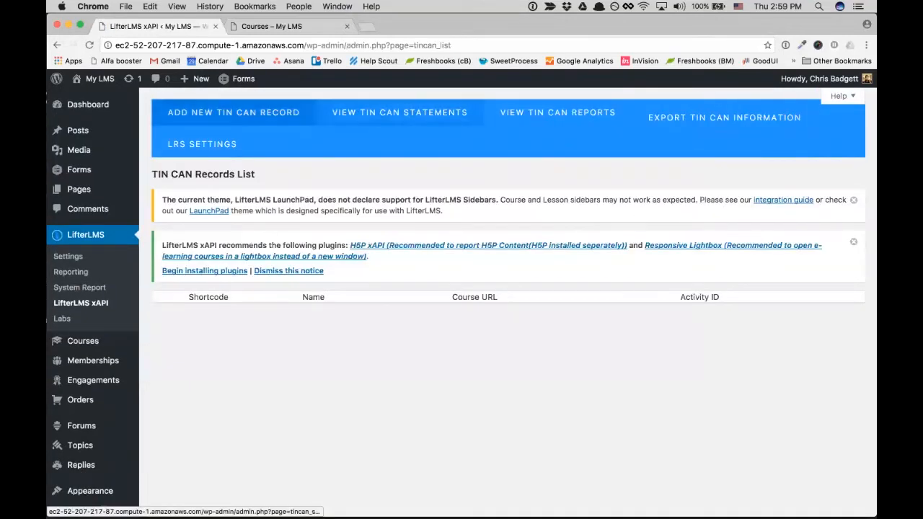
pyautogui.click(399, 113)
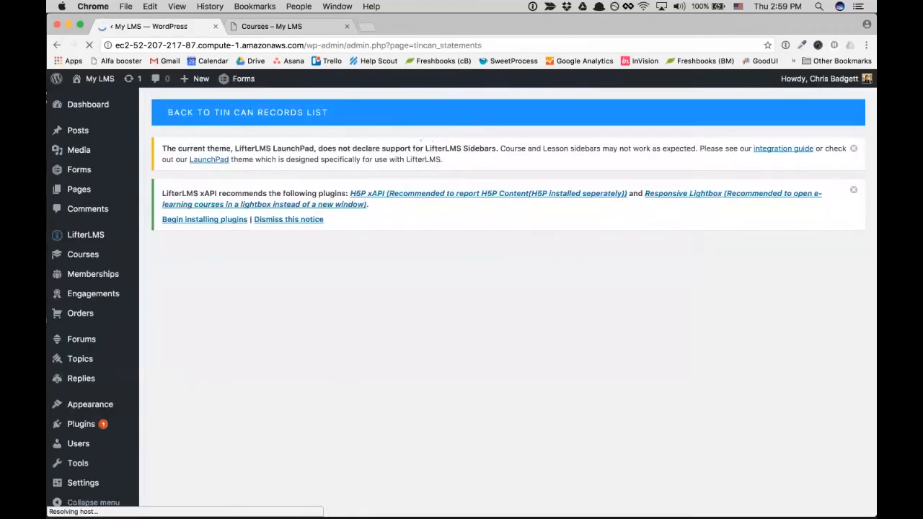
pyautogui.scroll(-5, 583, 320)
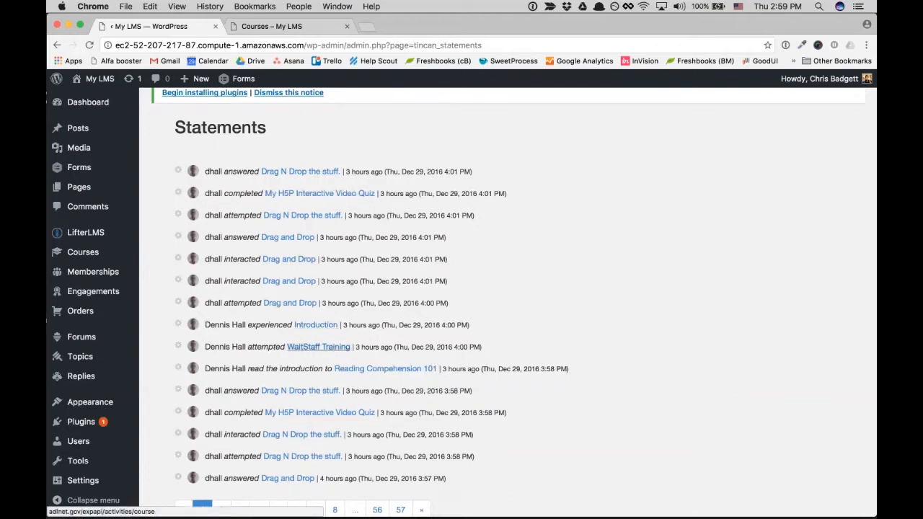
pyautogui.scroll(-1, 525, 417)
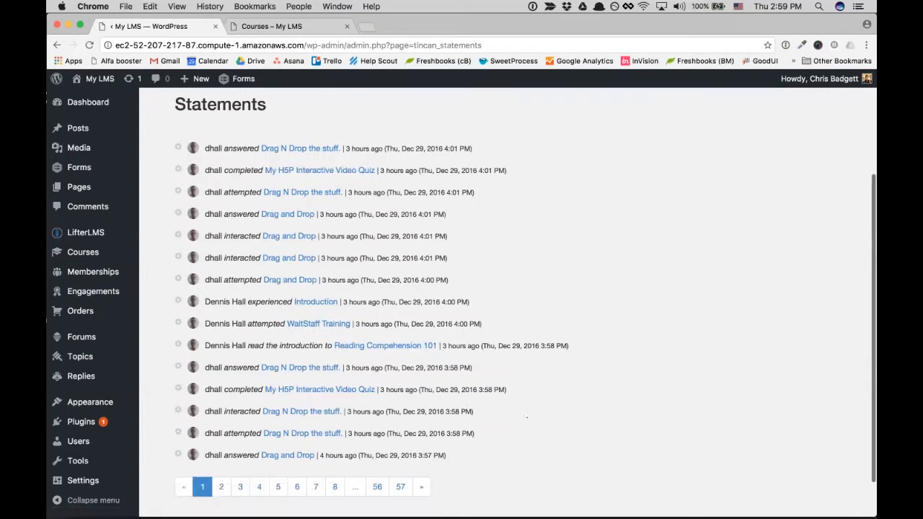
pyautogui.scroll(4, 527, 416)
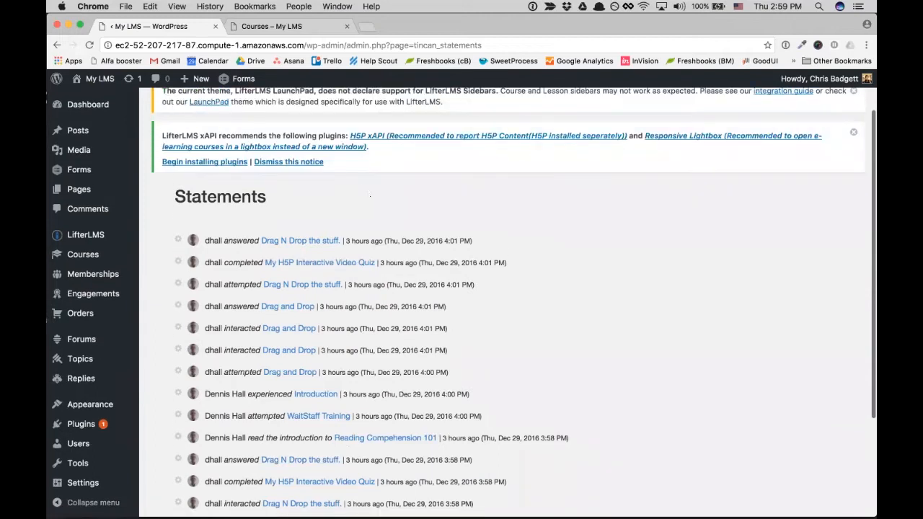
pyautogui.scroll(3, 370, 196)
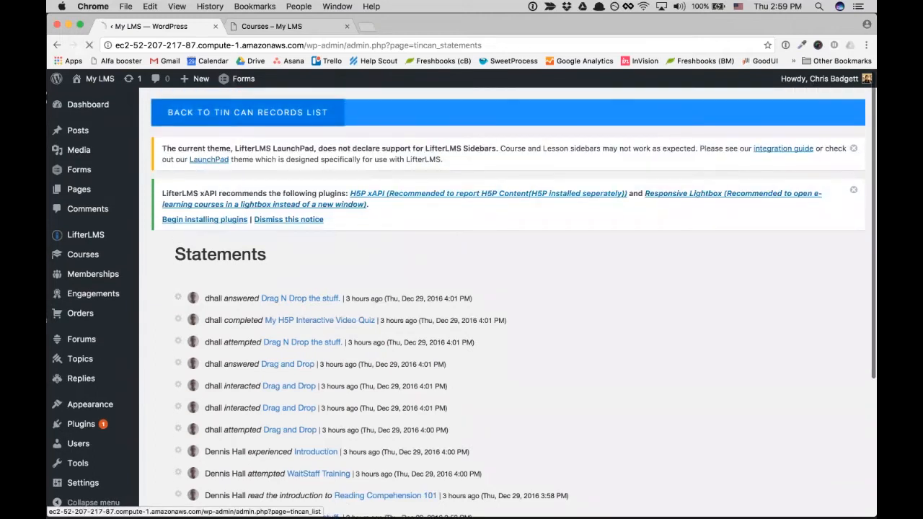
# - Review the Export Tin Can Information page, then go back to the Tin Can Records List
pyautogui.click(247, 113)
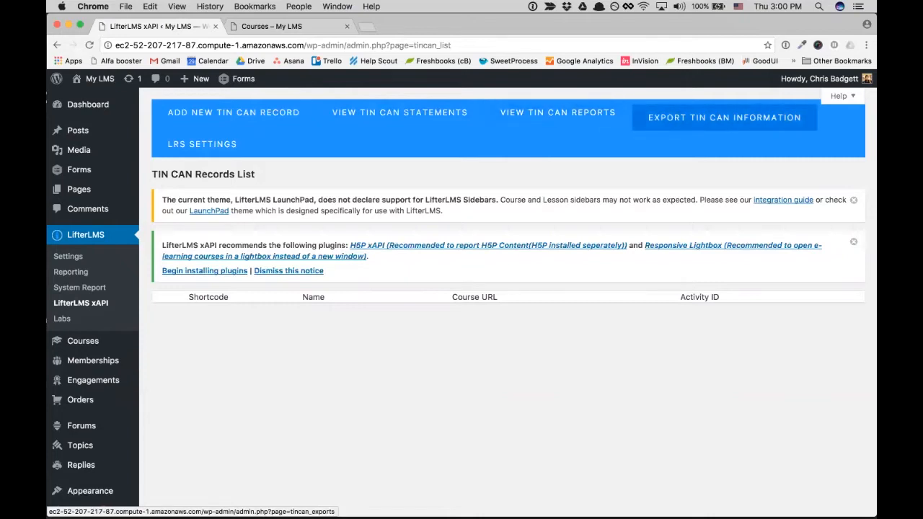
pyautogui.click(724, 117)
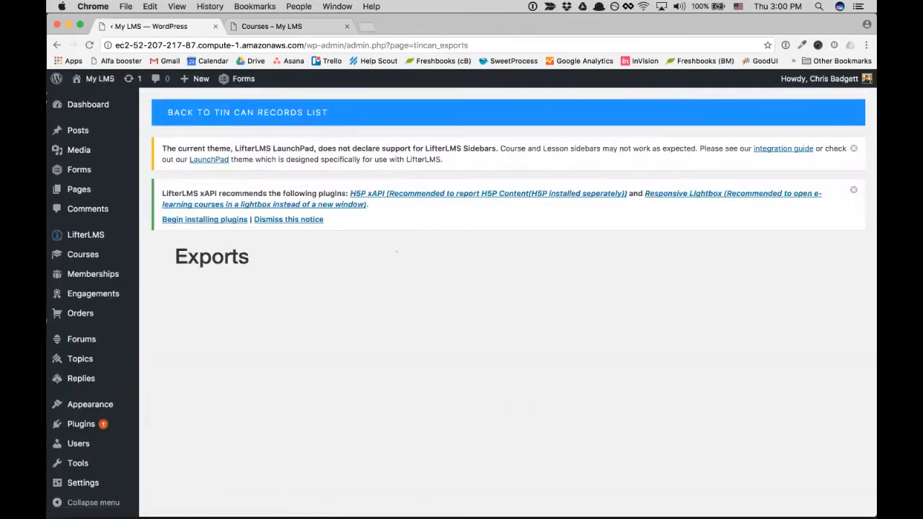
pyautogui.scroll(-1, 368, 304)
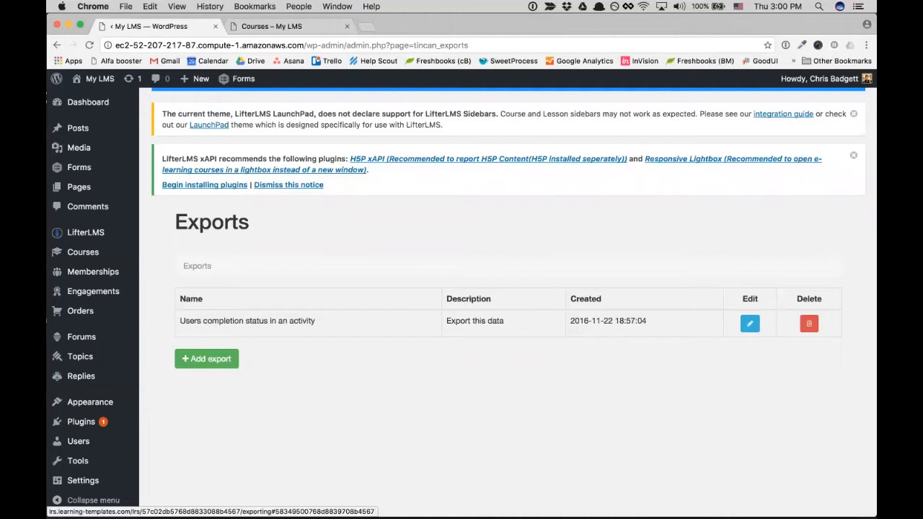
pyautogui.scroll(1, 750, 324)
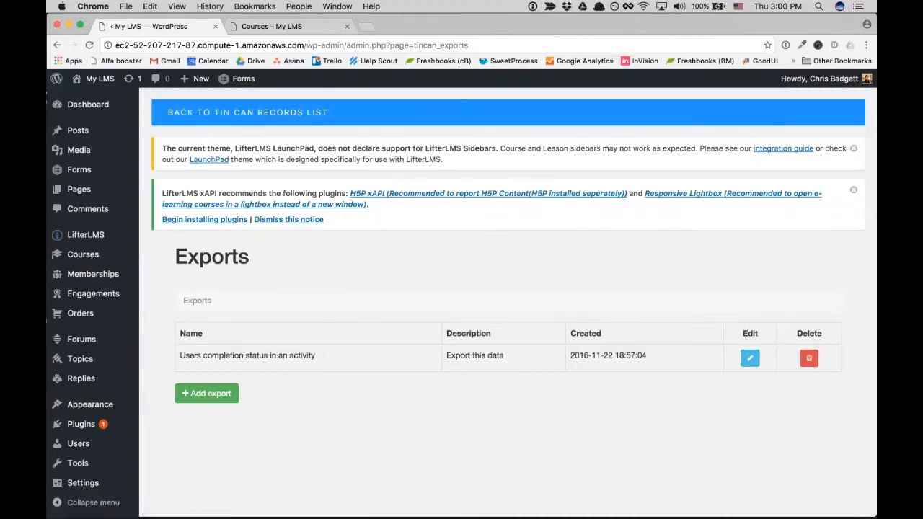
pyautogui.click(247, 112)
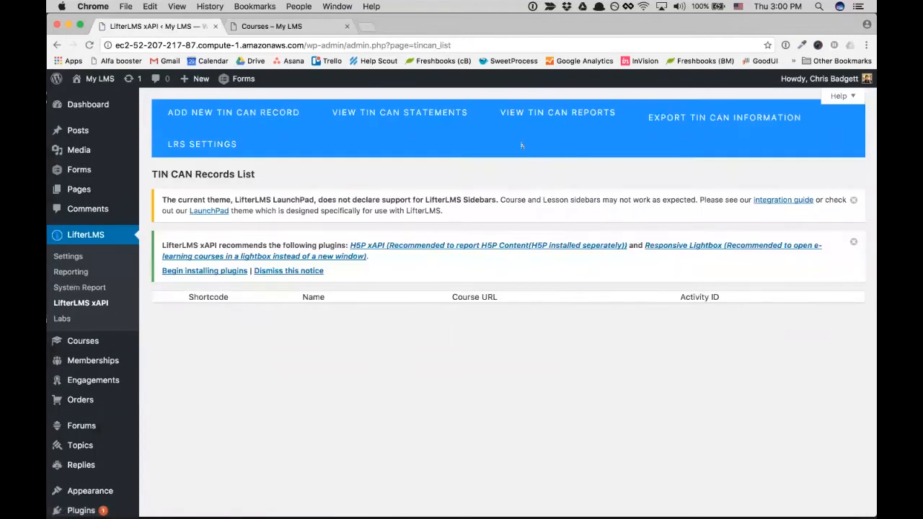
pyautogui.click(558, 112)
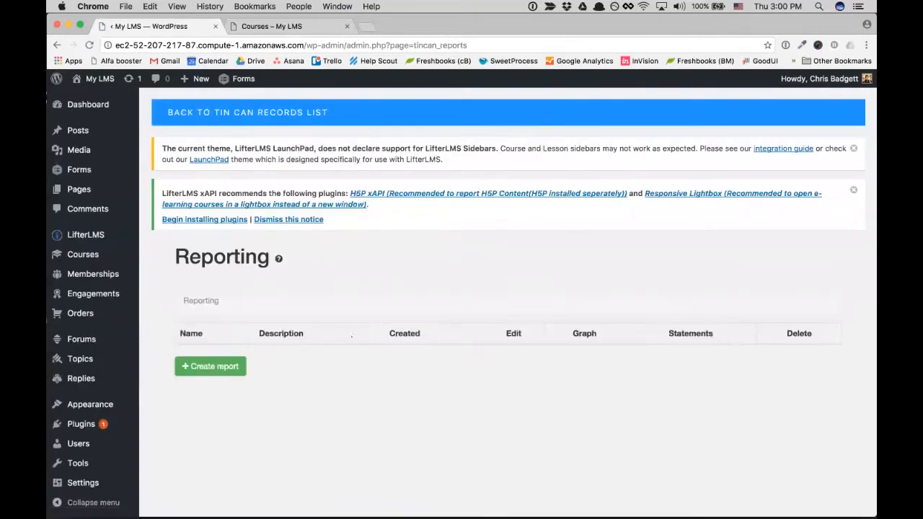
pyautogui.click(283, 115)
pyautogui.click(724, 117)
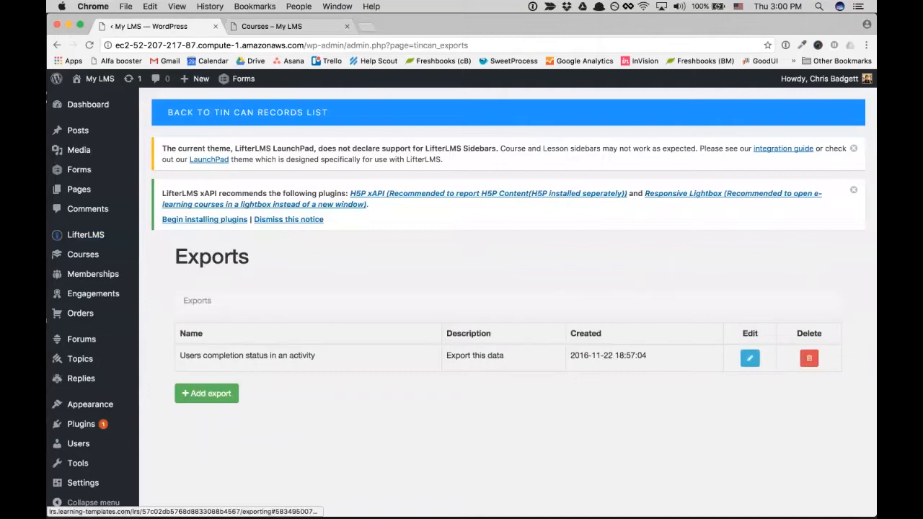
pyautogui.click(248, 111)
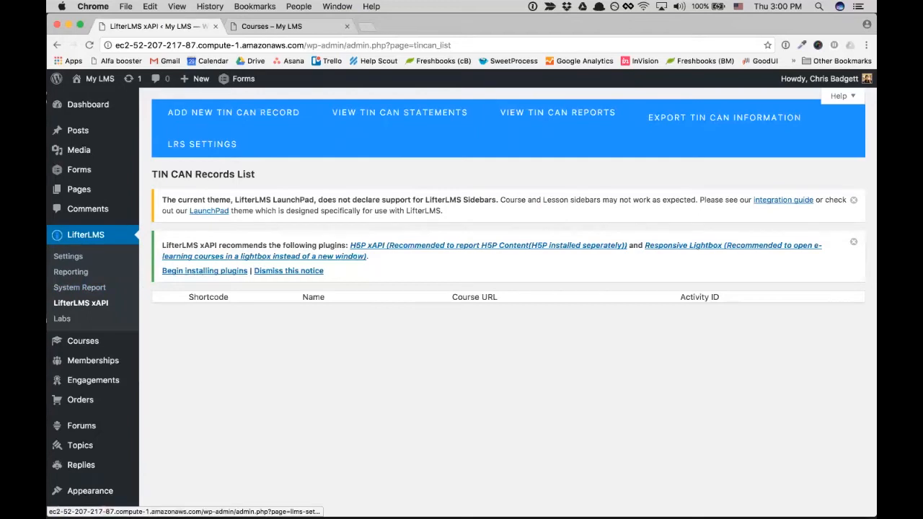
pyautogui.scroll(-3, 108, 303)
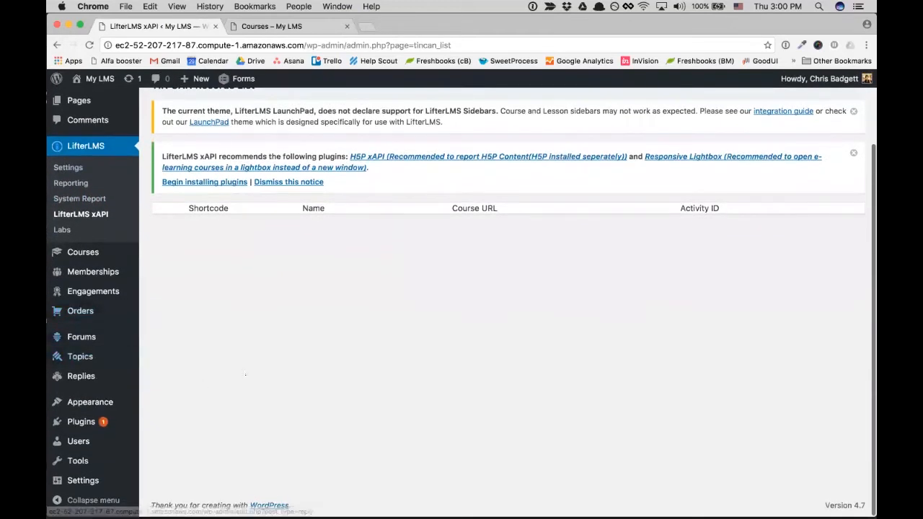
pyautogui.scroll(3, 245, 375)
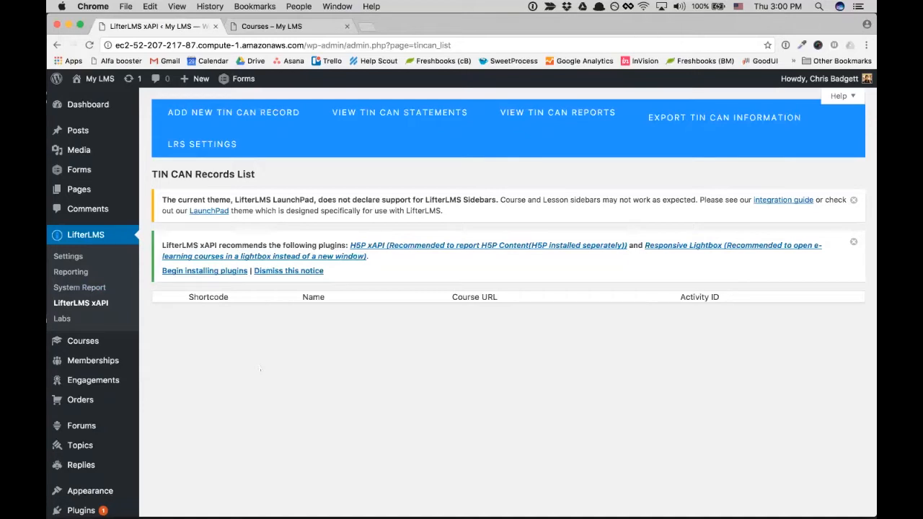
pyautogui.moveTo(83, 341)
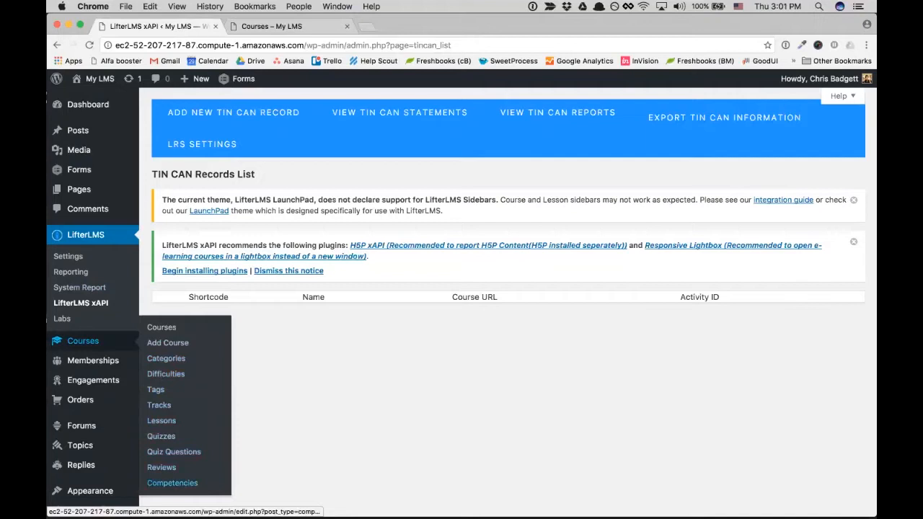
# - Start a new competency titled 'Business Course Competency', dismissing the theme sidebars notice
pyautogui.click(172, 483)
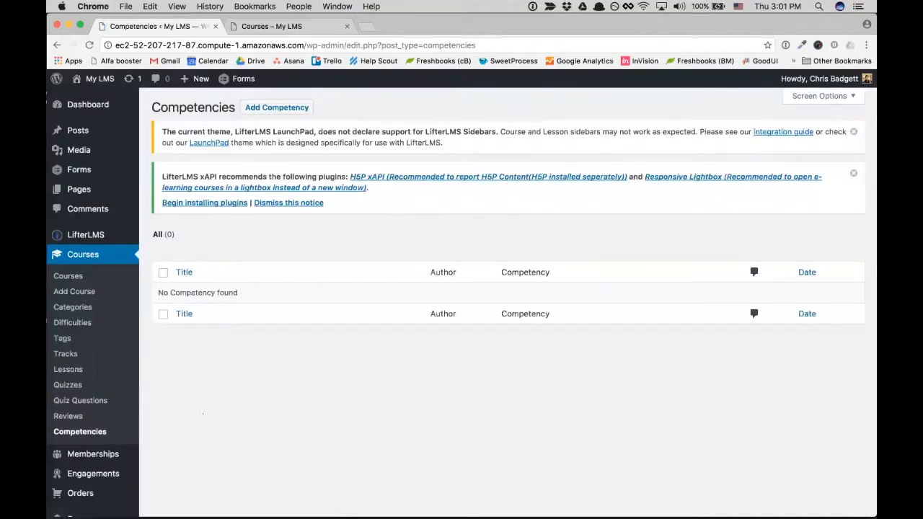
pyautogui.click(277, 108)
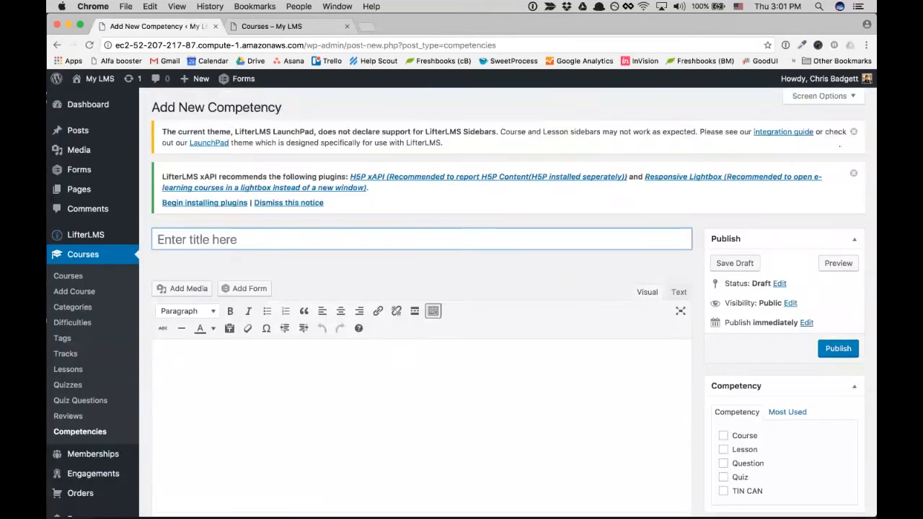
pyautogui.click(853, 132)
pyautogui.click(185, 203)
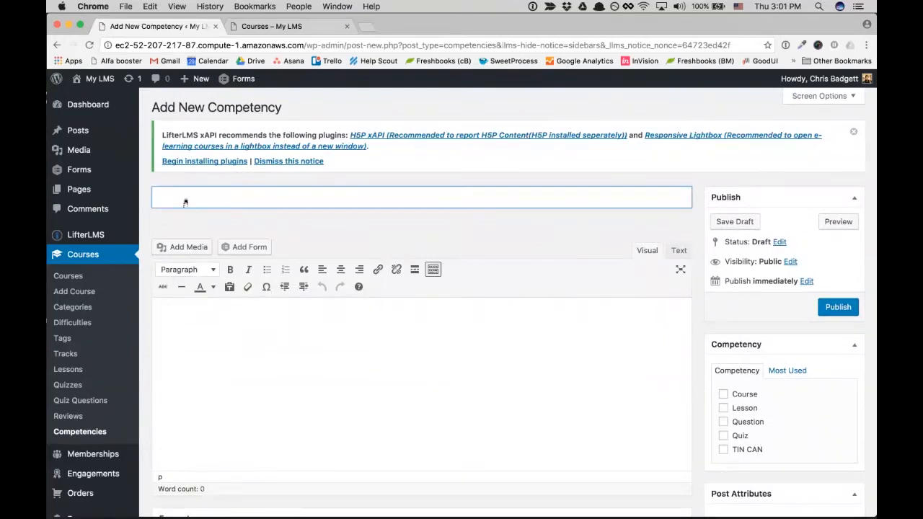
pyautogui.write('Business Course Competency')
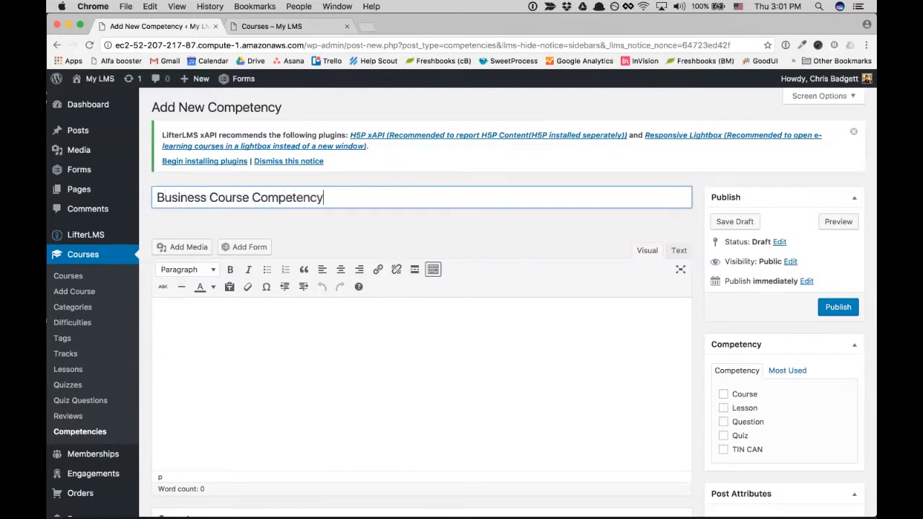
# - Assign the new competency to the Course category
pyautogui.click(187, 362)
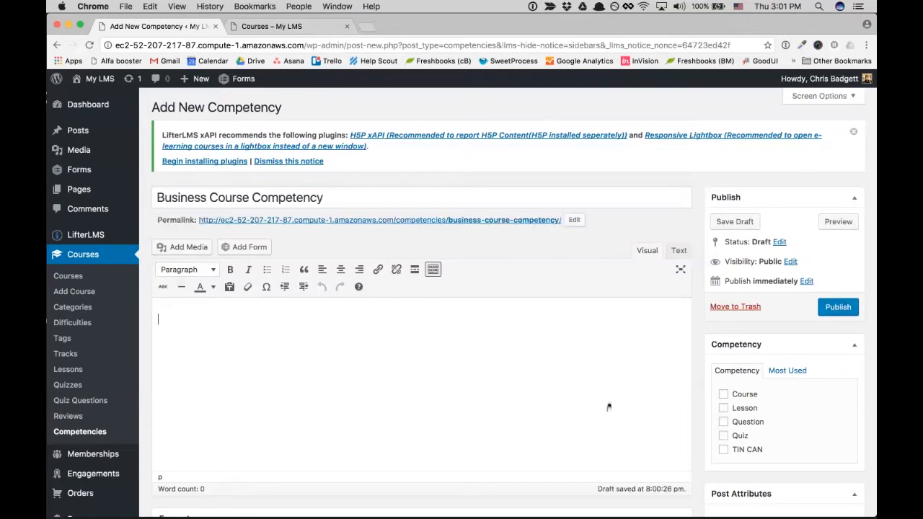
pyautogui.scroll(-2, 608, 406)
pyautogui.scroll(1, 607, 406)
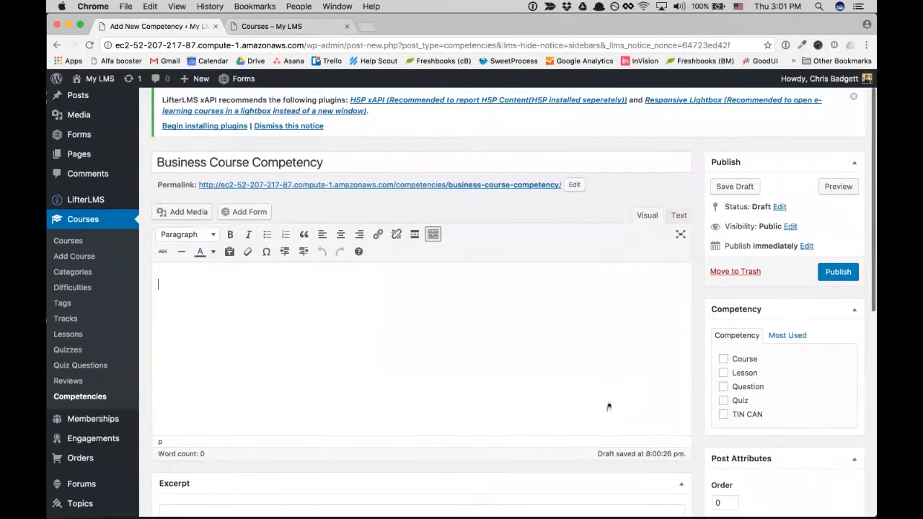
pyautogui.scroll(-4, 462, 301)
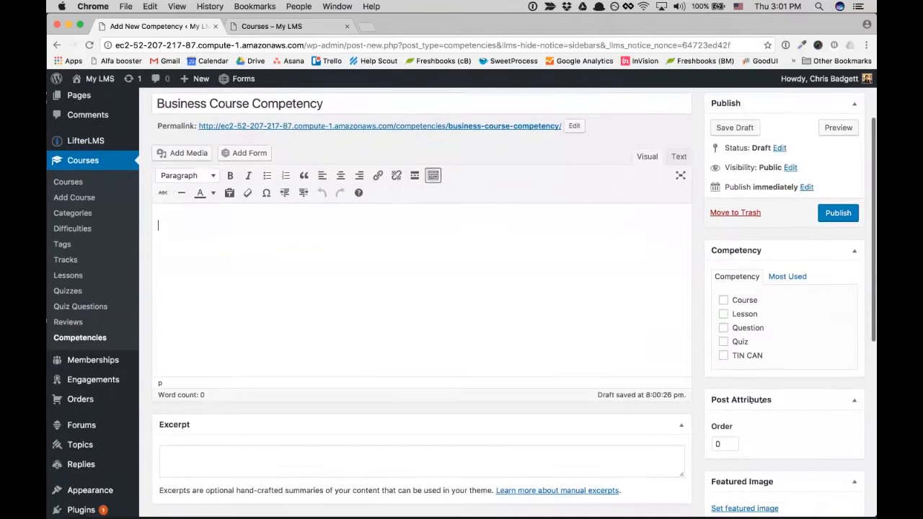
pyautogui.scroll(4, 461, 301)
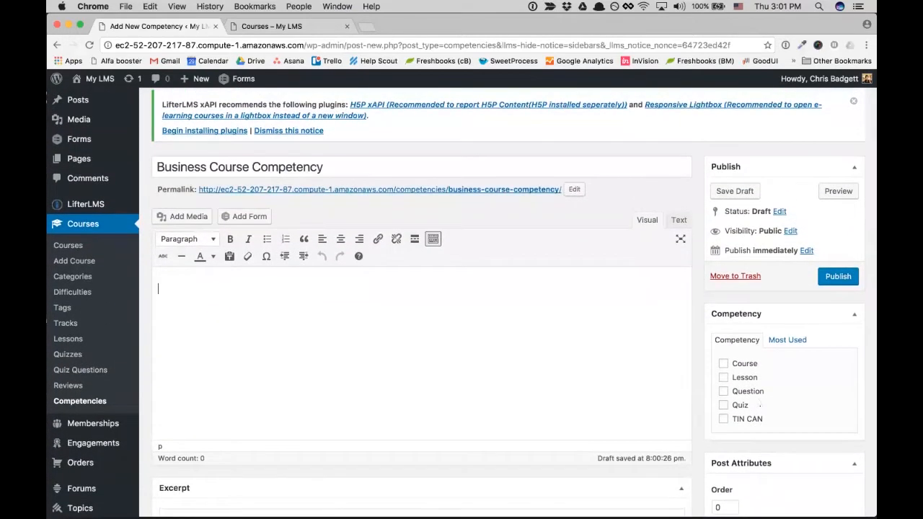
pyautogui.scroll(1, 602, 402)
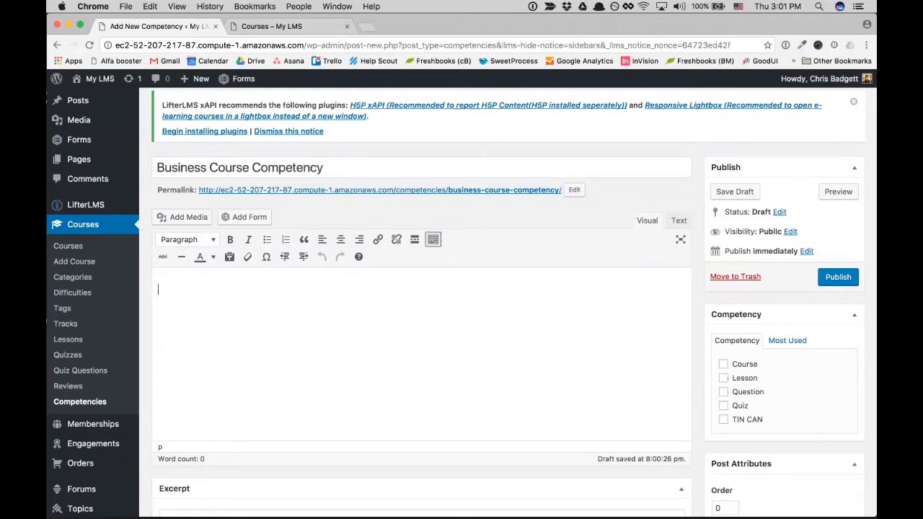
pyautogui.click(723, 364)
# - Scroll through the 423-word competency description down to the Recognition of Diversity section
pyautogui.scroll(-3, 227, 334)
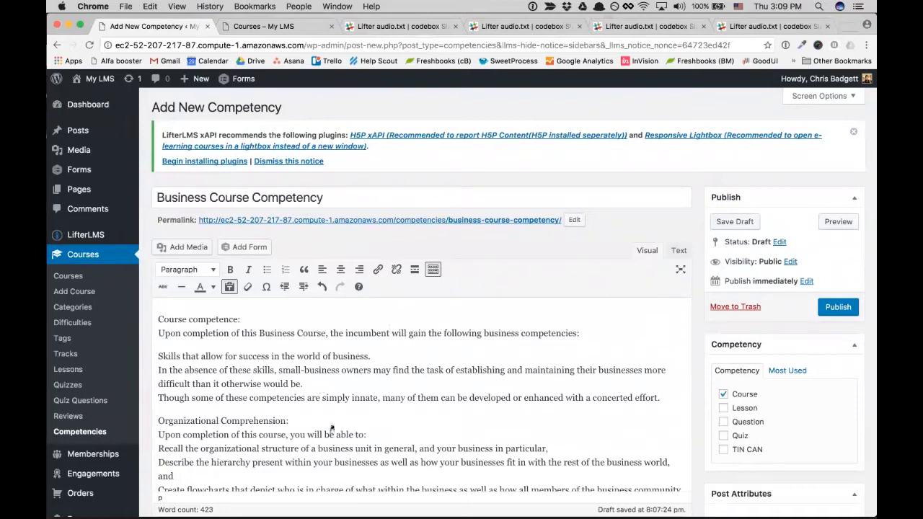
pyautogui.scroll(-2, 332, 430)
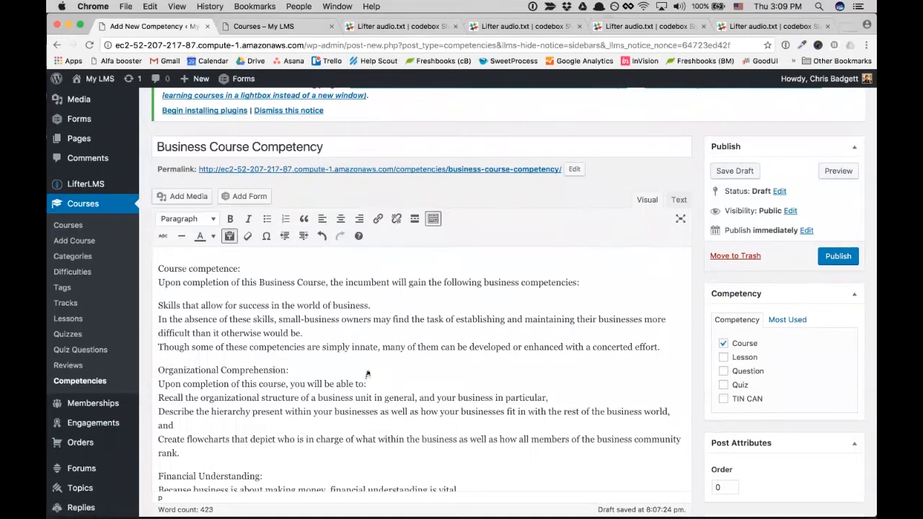
pyautogui.scroll(-1, 368, 375)
pyautogui.scroll(-1, 270, 360)
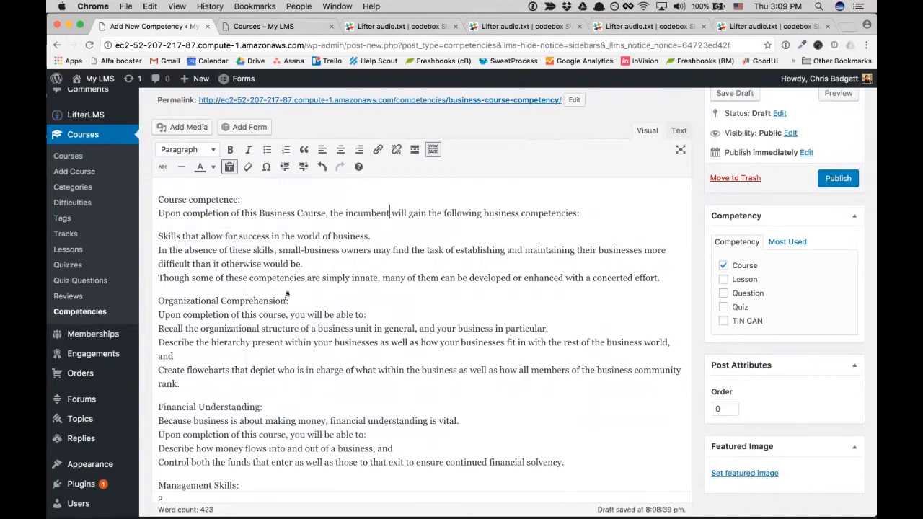
pyautogui.scroll(-5, 274, 390)
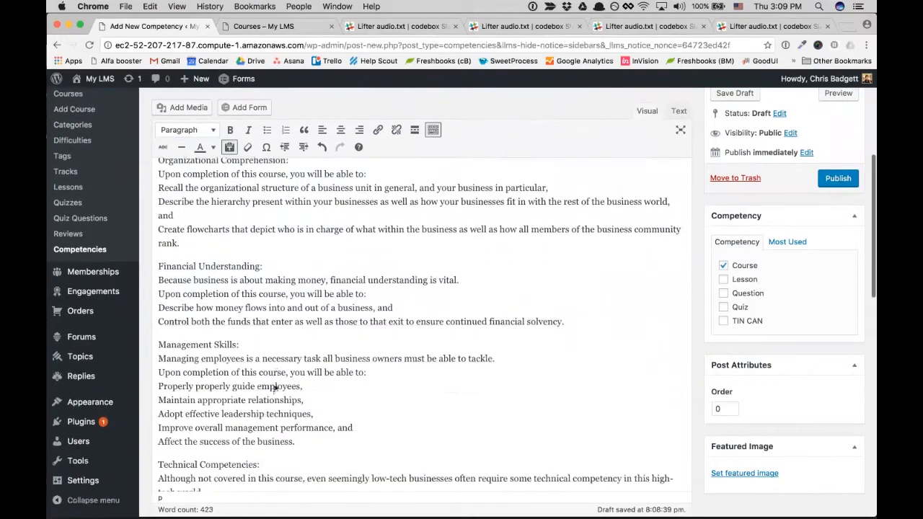
pyautogui.scroll(-3, 275, 390)
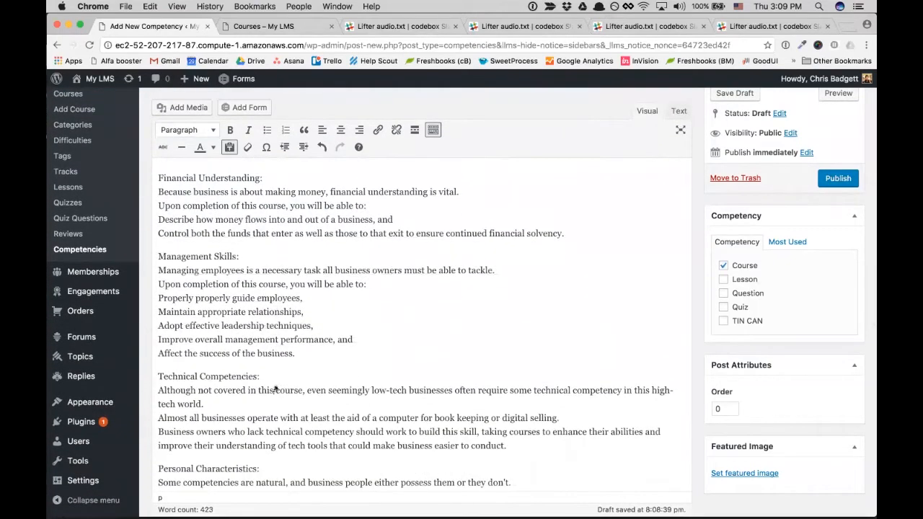
pyautogui.scroll(-3, 275, 390)
pyautogui.scroll(-5, 274, 390)
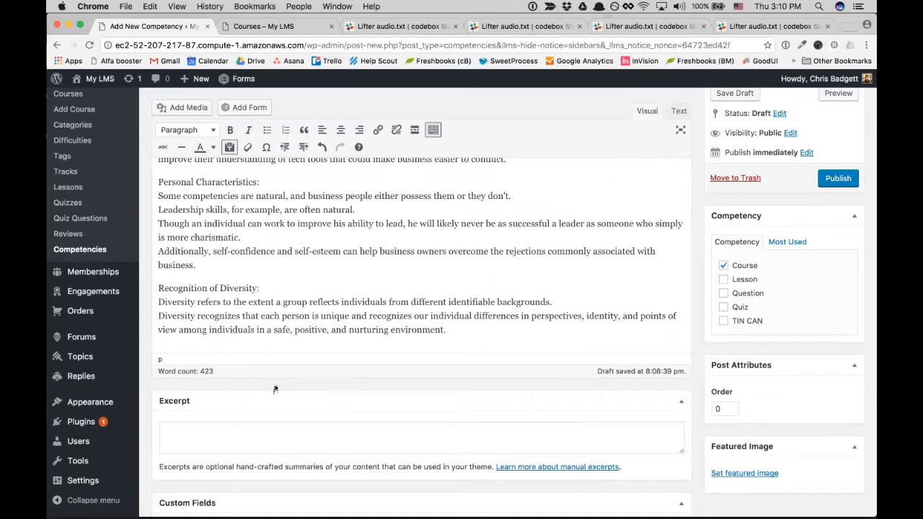
pyautogui.scroll(8, 343, 257)
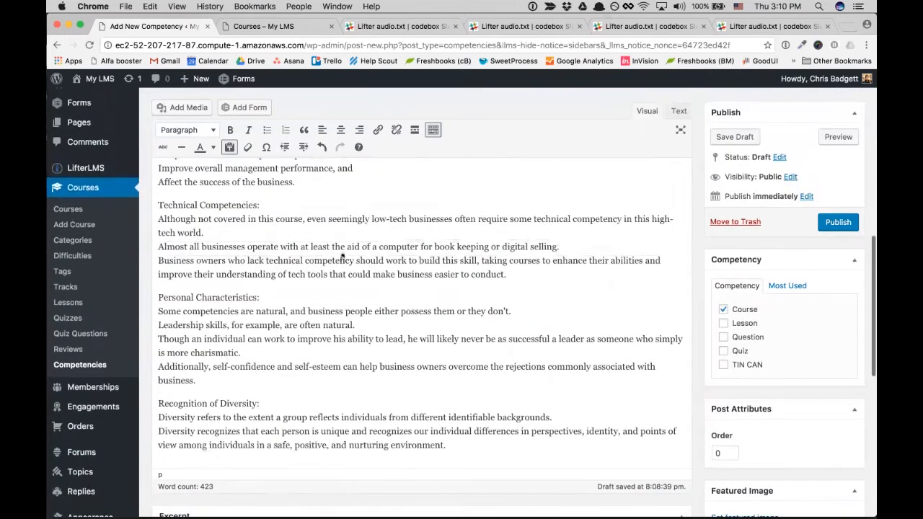
pyautogui.scroll(5, 343, 256)
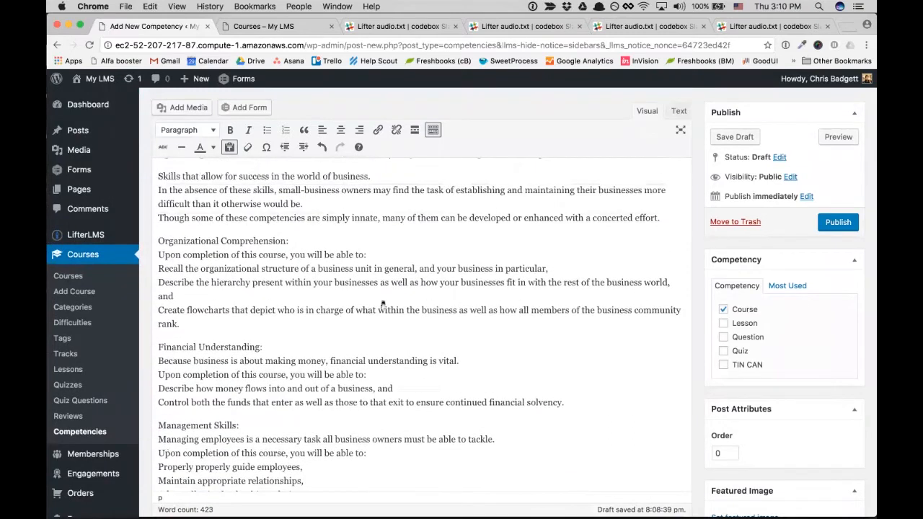
pyautogui.scroll(3, 382, 303)
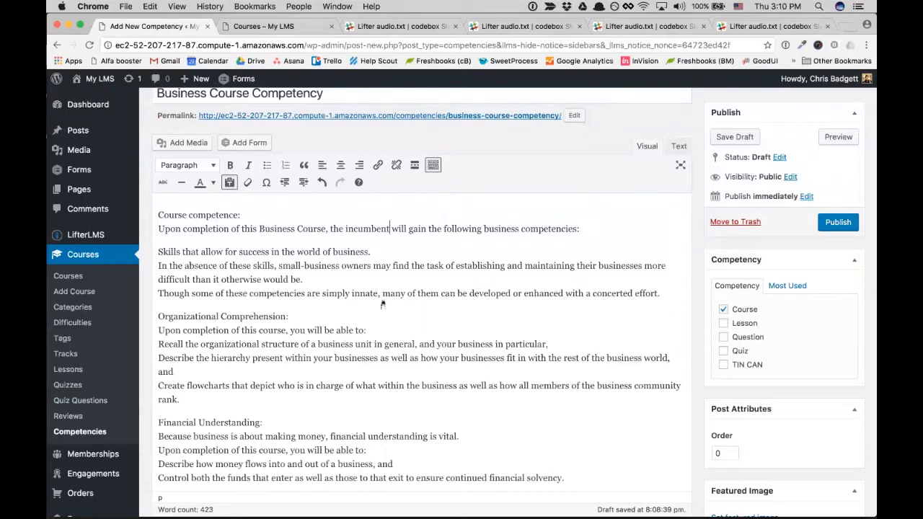
pyautogui.scroll(-2, 461, 365)
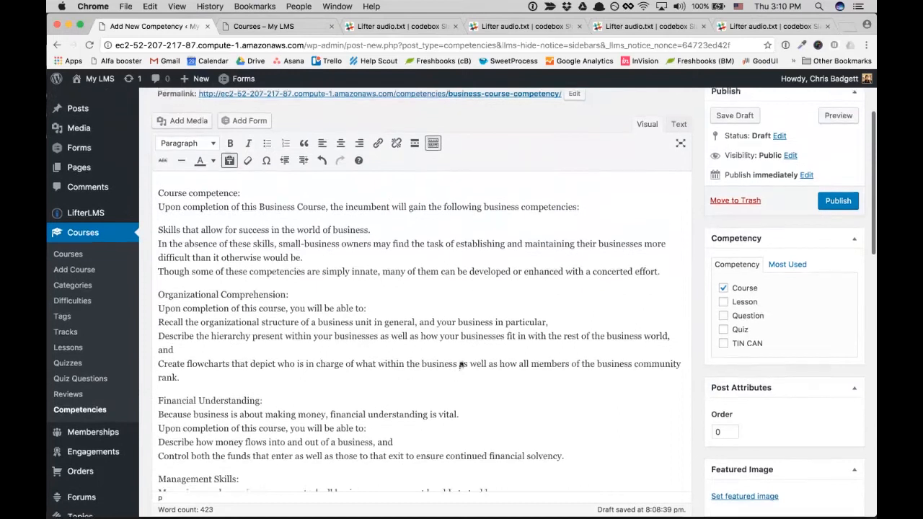
pyautogui.scroll(-3, 461, 366)
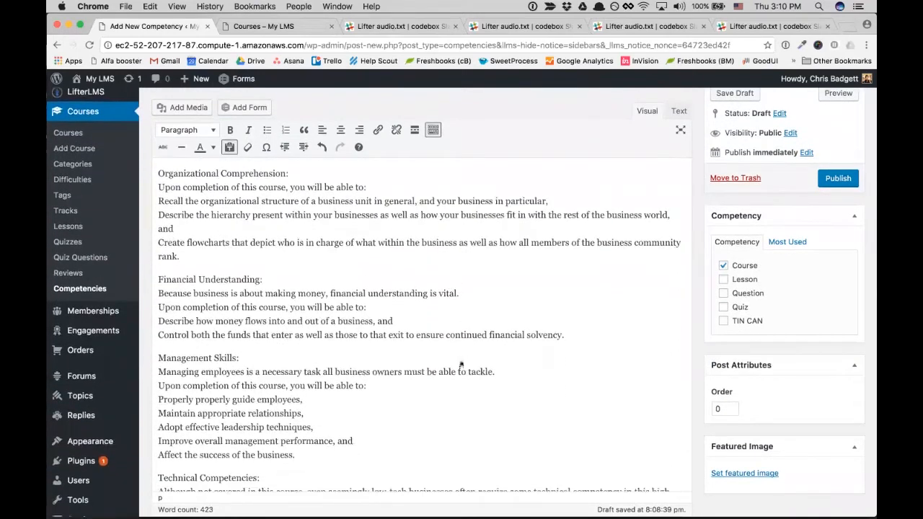
pyautogui.scroll(-6, 460, 366)
pyautogui.scroll(-2, 461, 366)
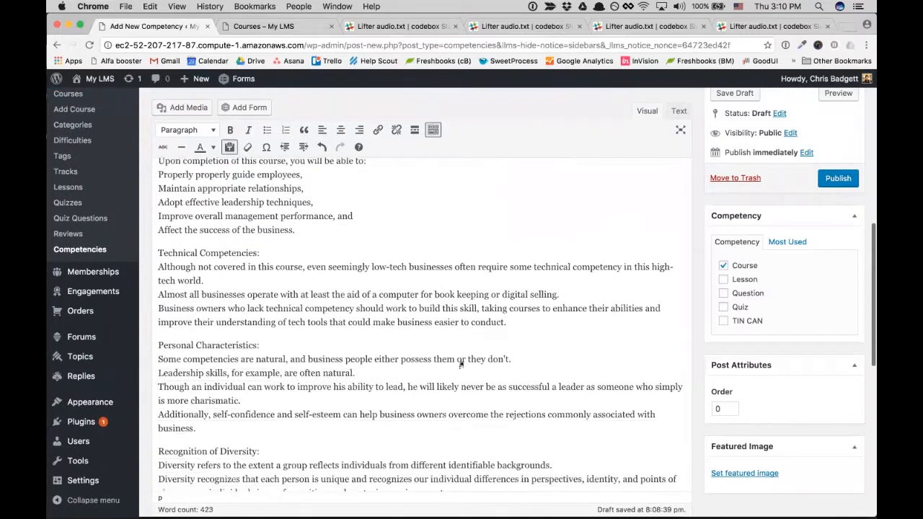
pyautogui.scroll(-2, 460, 365)
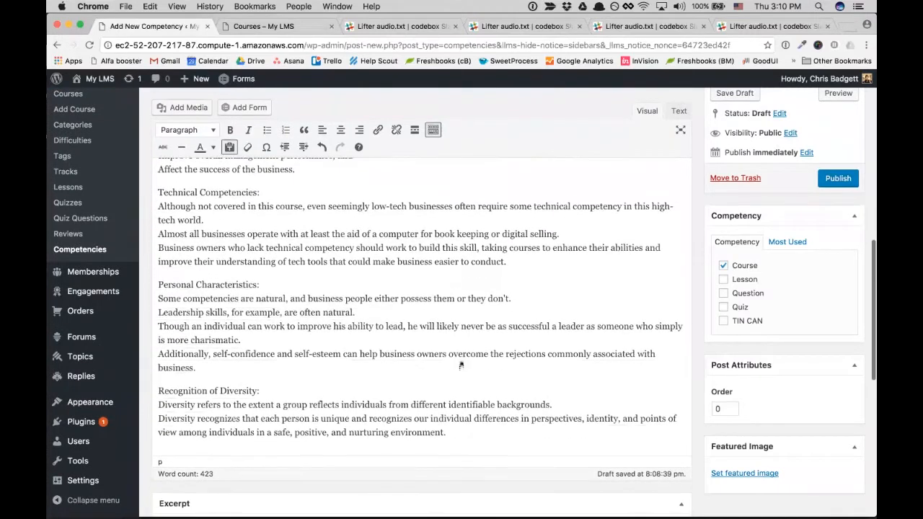
pyautogui.scroll(-1, 461, 365)
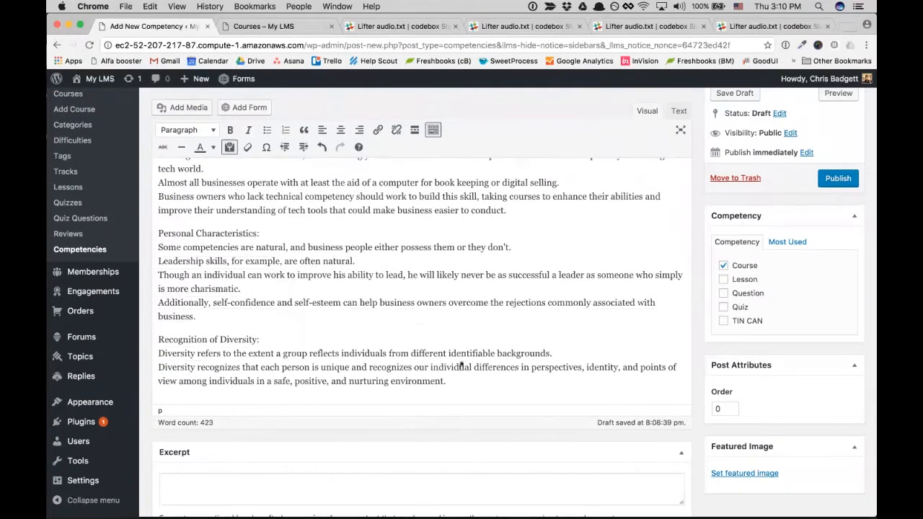
pyautogui.scroll(3, 461, 365)
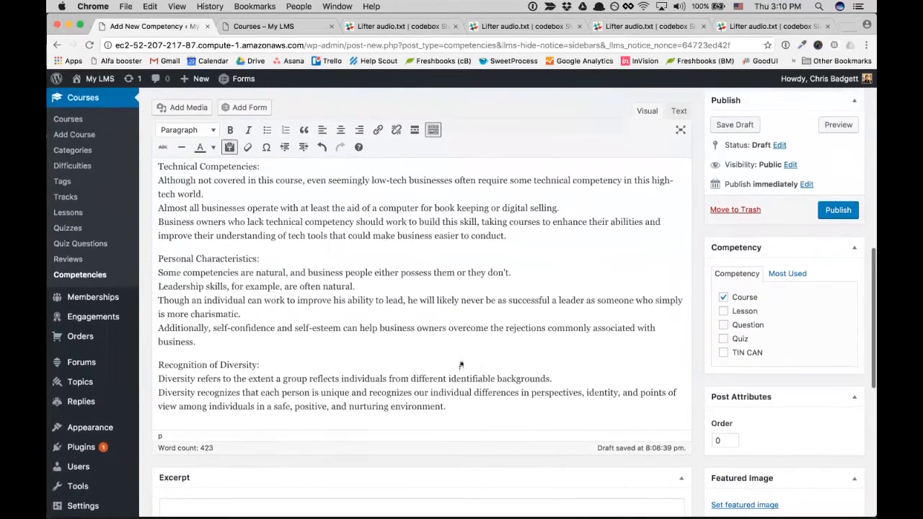
pyautogui.scroll(3, 461, 366)
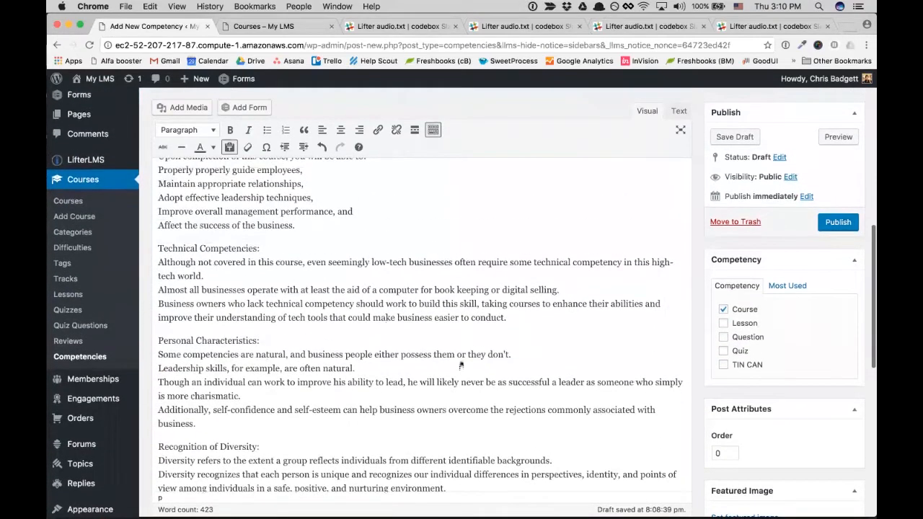
pyautogui.scroll(-2, 461, 366)
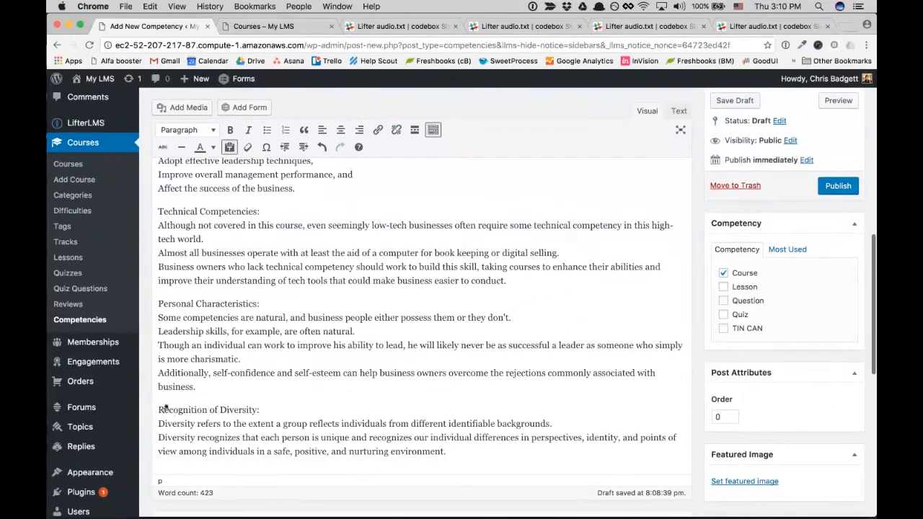
pyautogui.moveTo(162, 409); pyautogui.dragTo(448, 451)
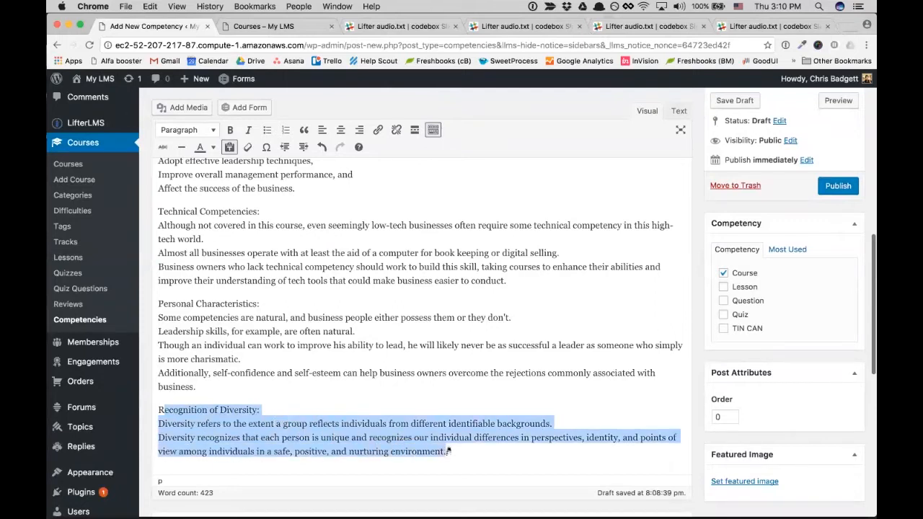
pyautogui.click(445, 450)
pyautogui.moveTo(445, 451); pyautogui.dragTo(158, 410)
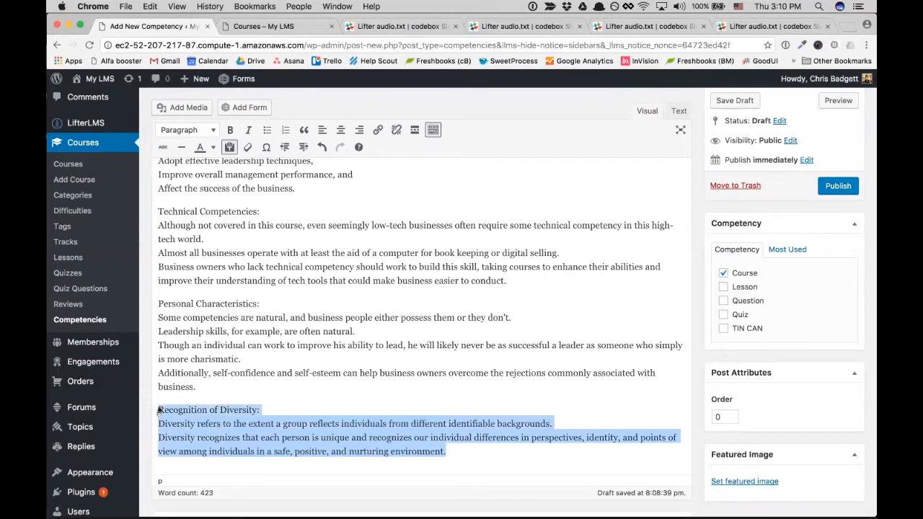
pyautogui.click(214, 383)
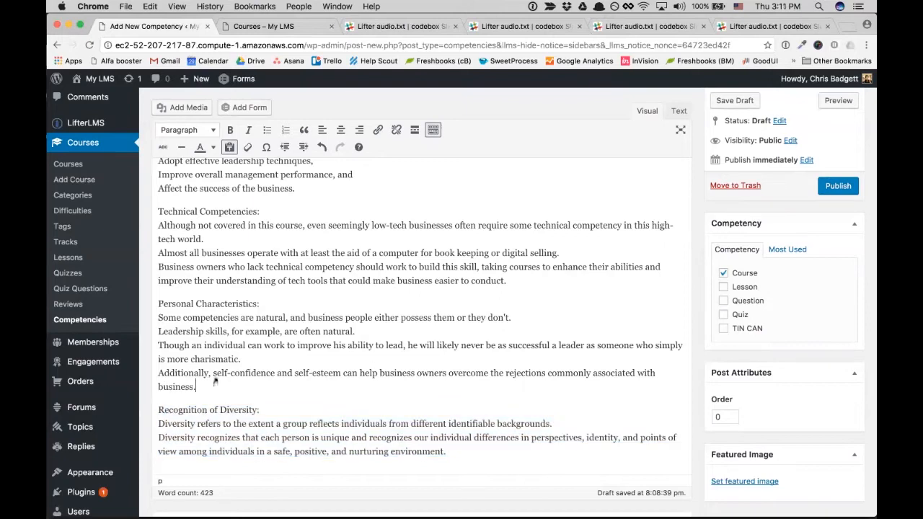
pyautogui.scroll(3, 214, 383)
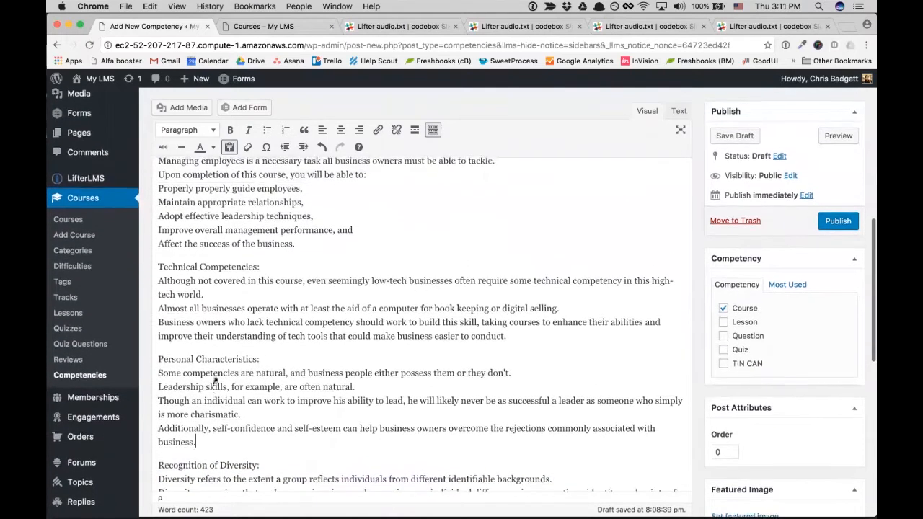
pyautogui.scroll(-1, 214, 383)
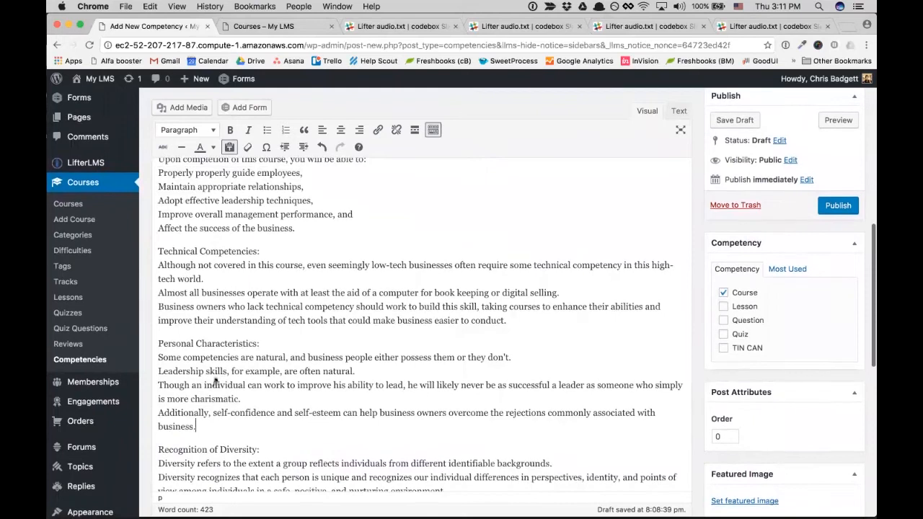
pyautogui.scroll(-2, 214, 383)
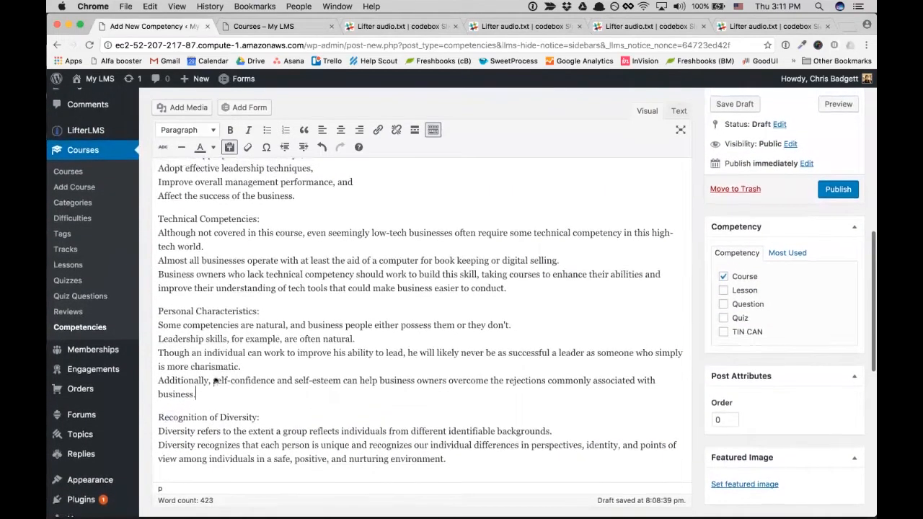
pyautogui.moveTo(157, 434); pyautogui.dragTo(578, 433)
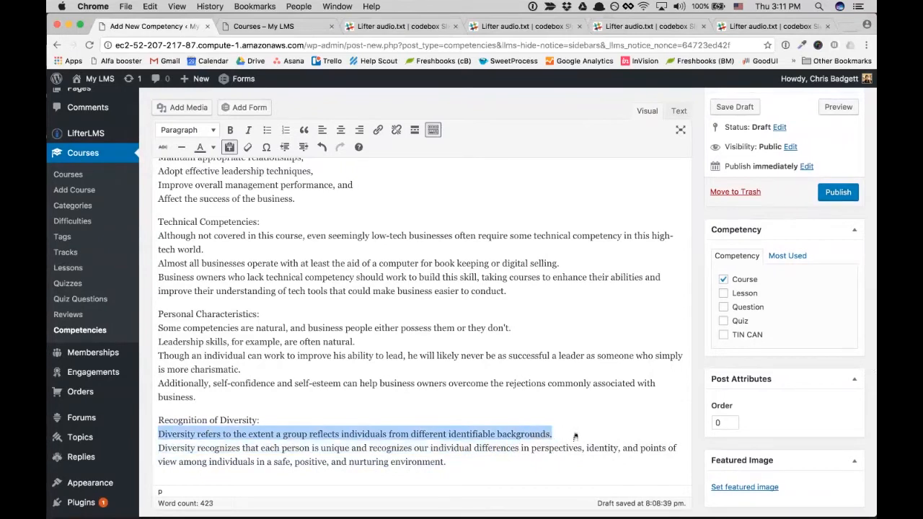
pyautogui.moveTo(575, 435); pyautogui.dragTo(575, 447)
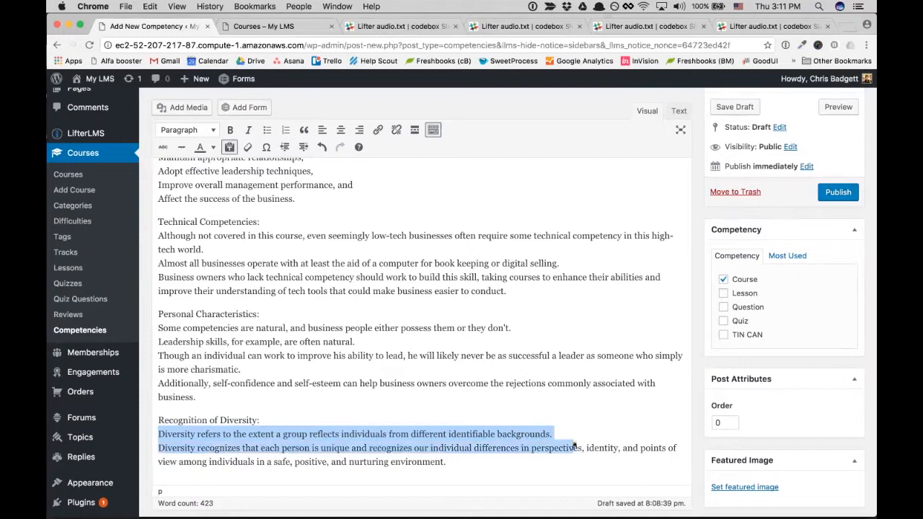
pyautogui.click(566, 433)
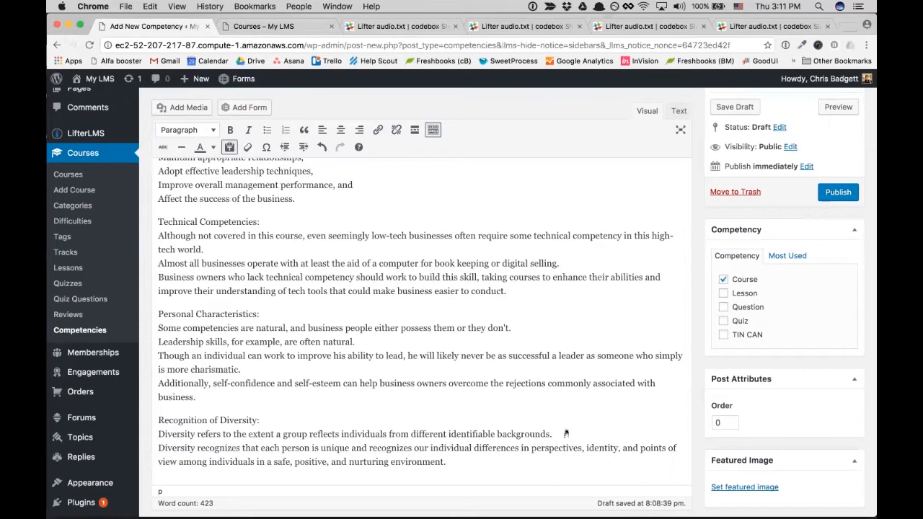
pyautogui.scroll(-2, 482, 368)
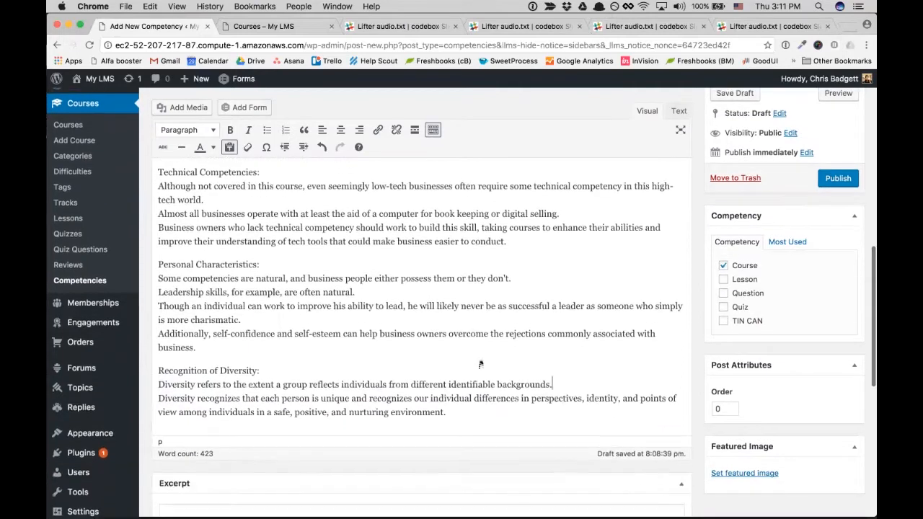
pyautogui.scroll(-3, 480, 364)
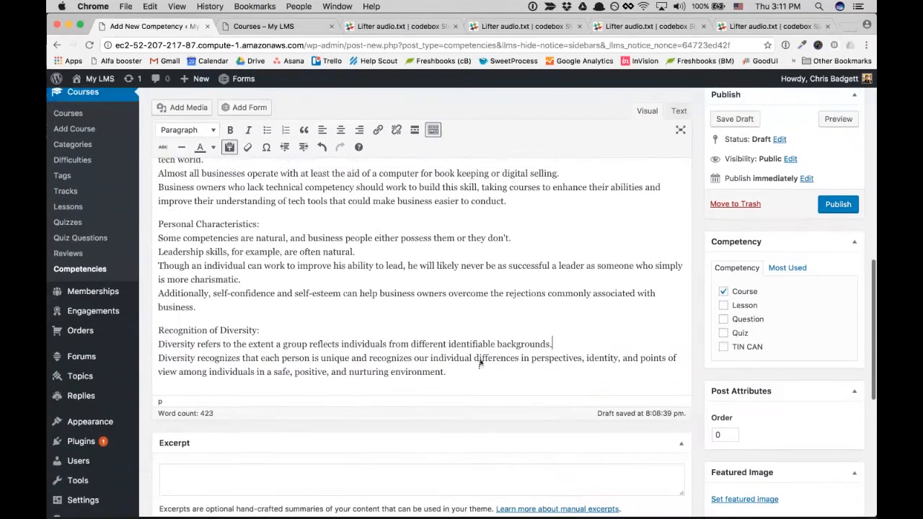
pyautogui.scroll(5, 480, 364)
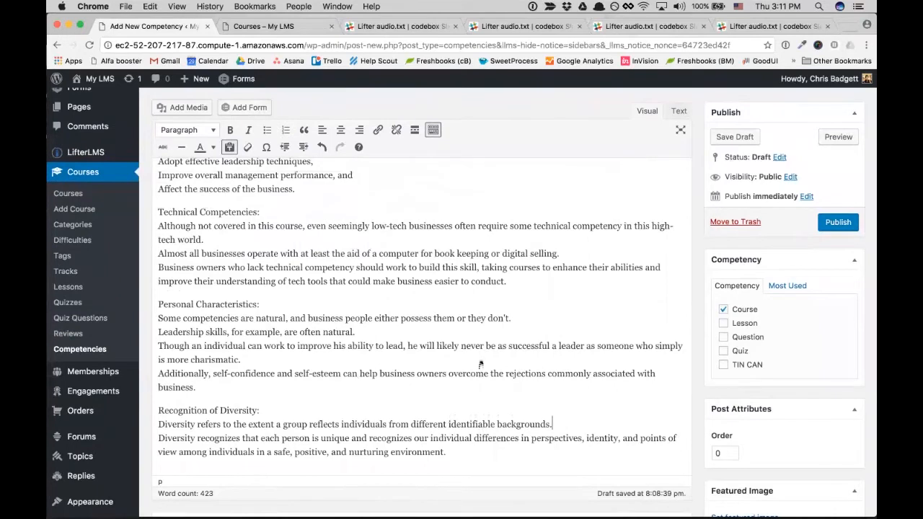
pyautogui.scroll(1, 481, 364)
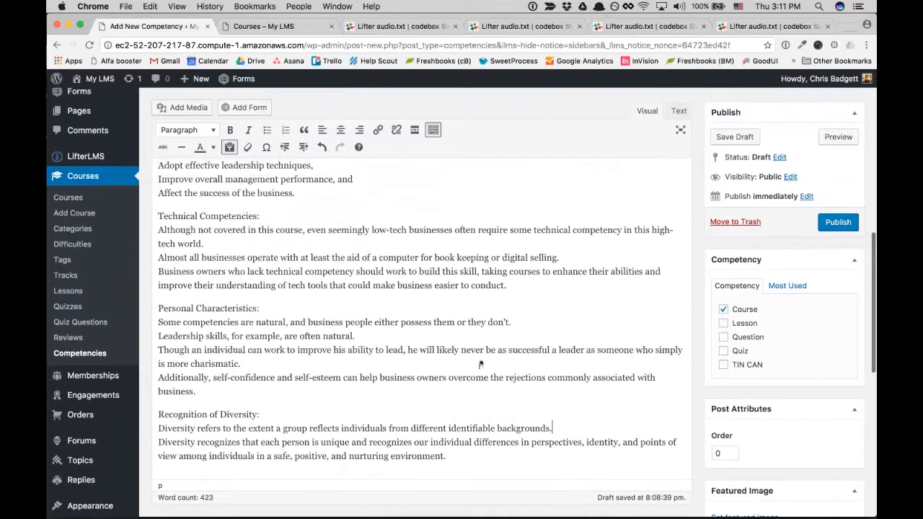
pyautogui.scroll(7, 480, 364)
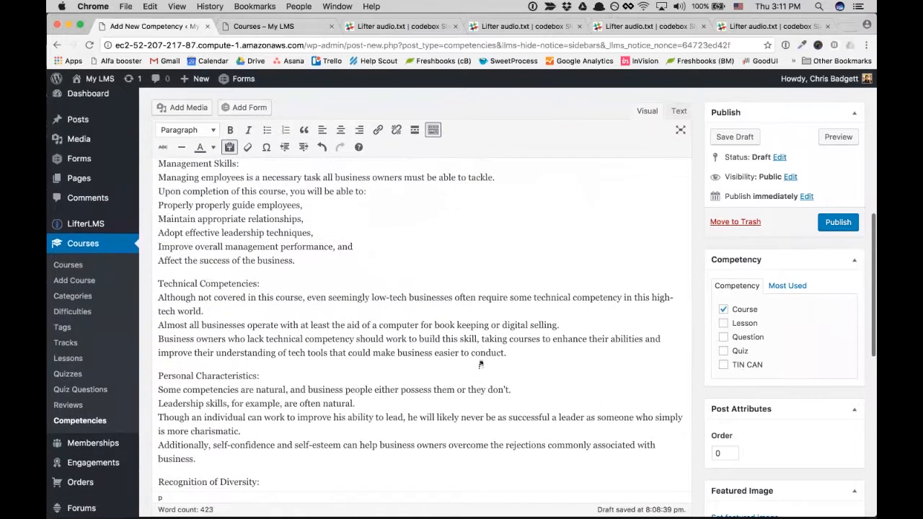
pyautogui.scroll(7, 480, 364)
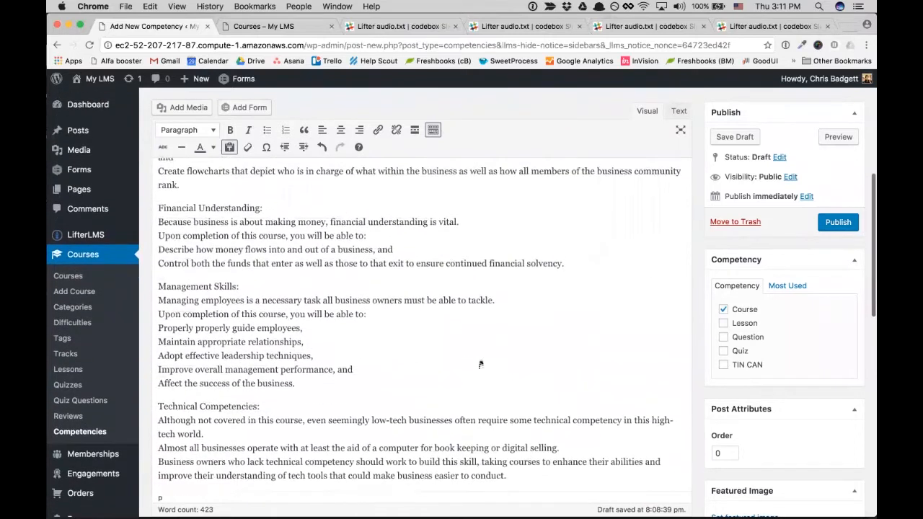
pyautogui.scroll(7, 480, 365)
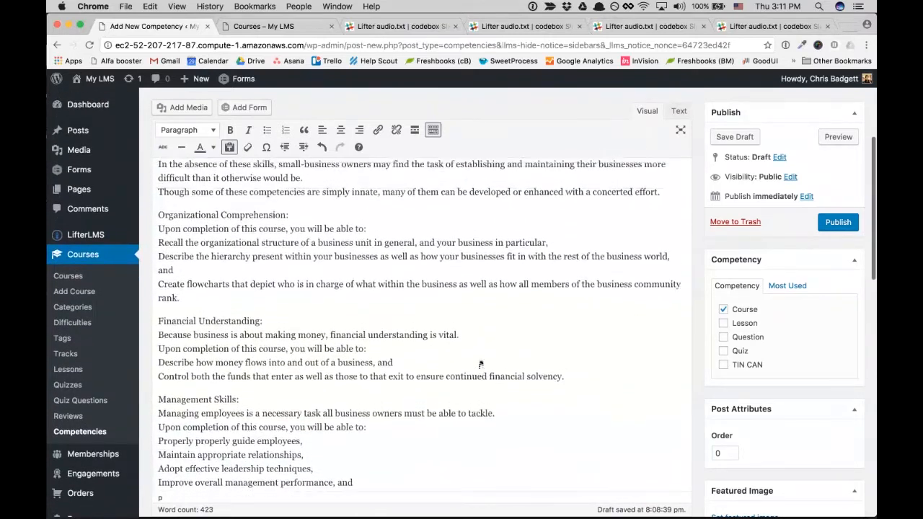
pyautogui.scroll(3, 480, 364)
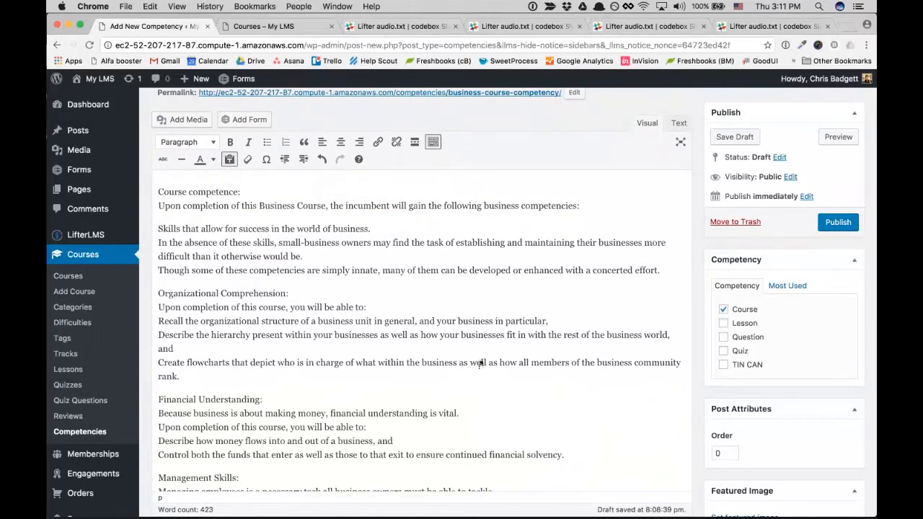
pyautogui.scroll(2, 480, 364)
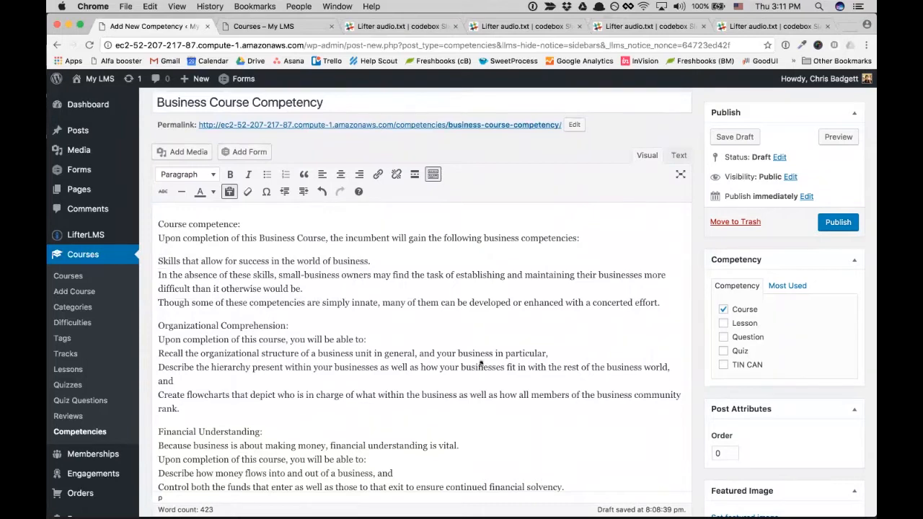
pyautogui.scroll(-5, 480, 364)
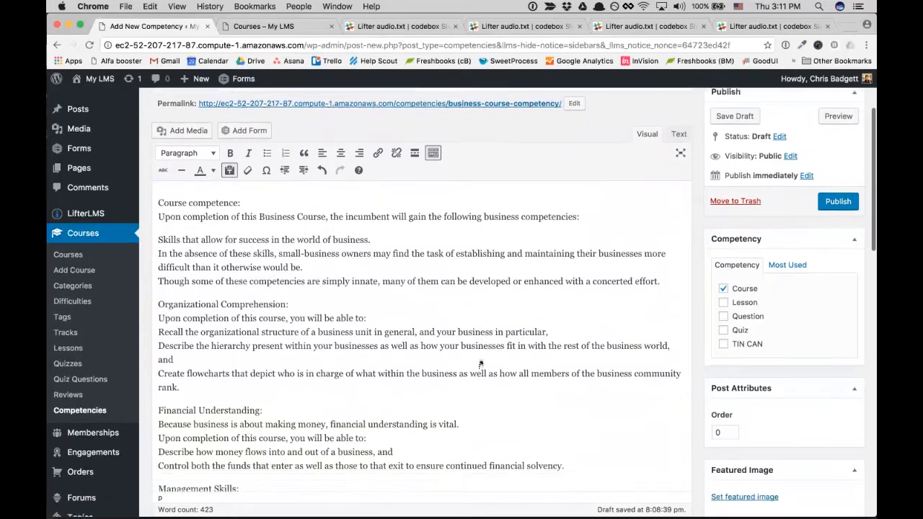
pyautogui.scroll(-1, 481, 364)
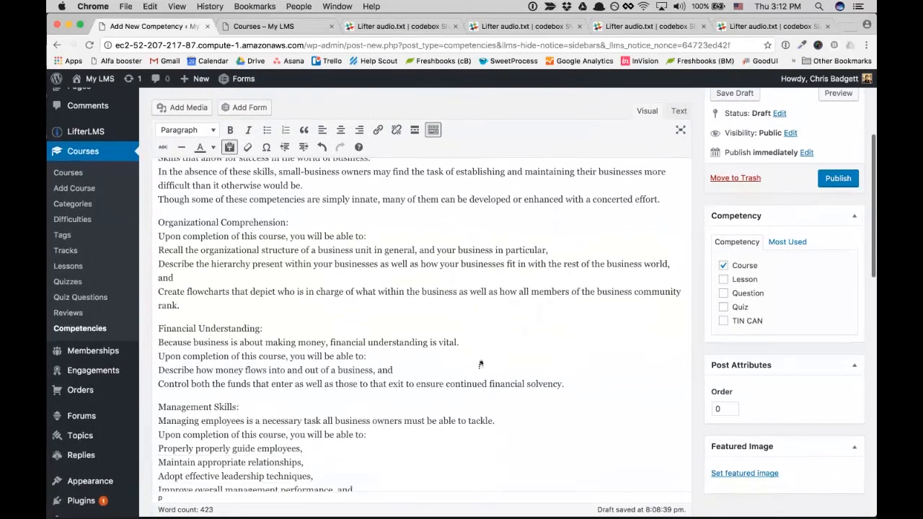
pyautogui.scroll(-2, 480, 364)
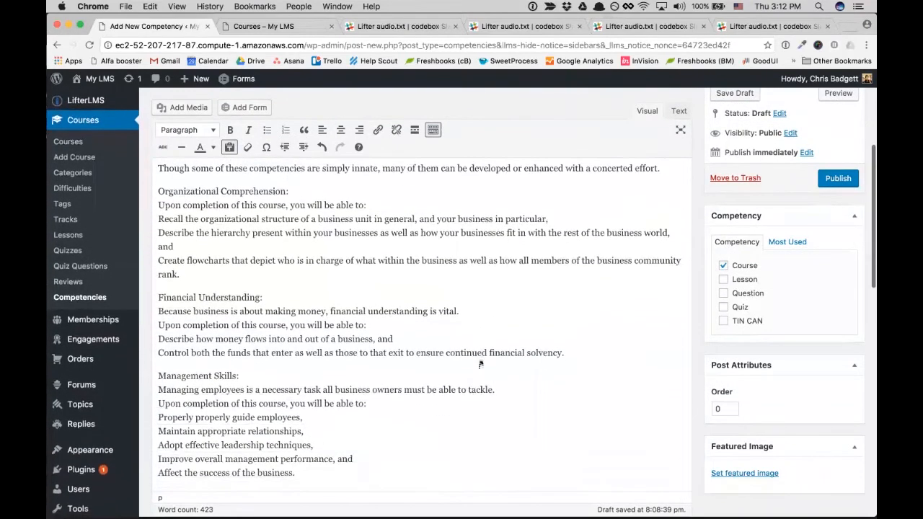
pyautogui.scroll(7, 481, 364)
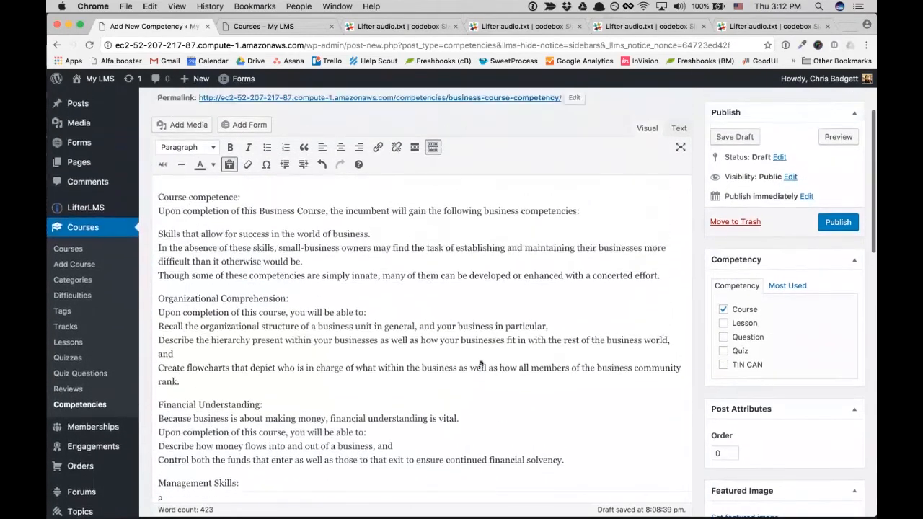
pyautogui.scroll(3, 481, 364)
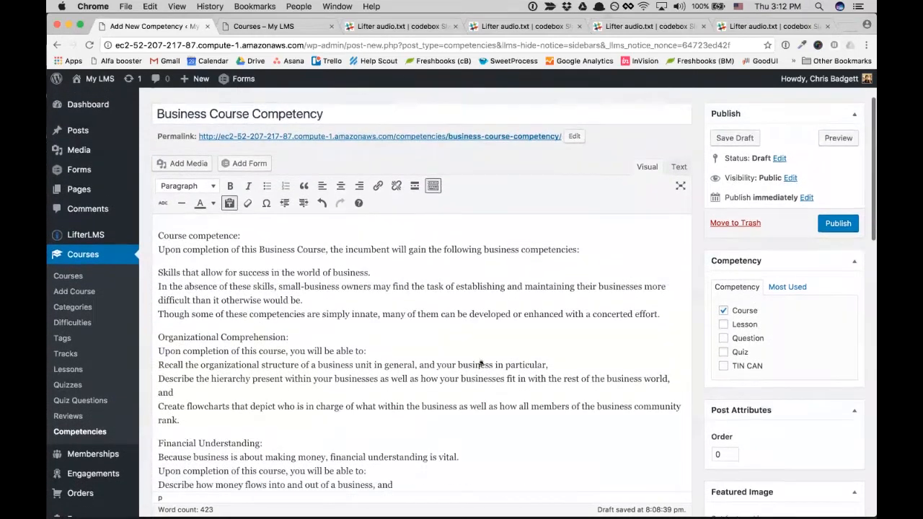
pyautogui.scroll(-1, 480, 364)
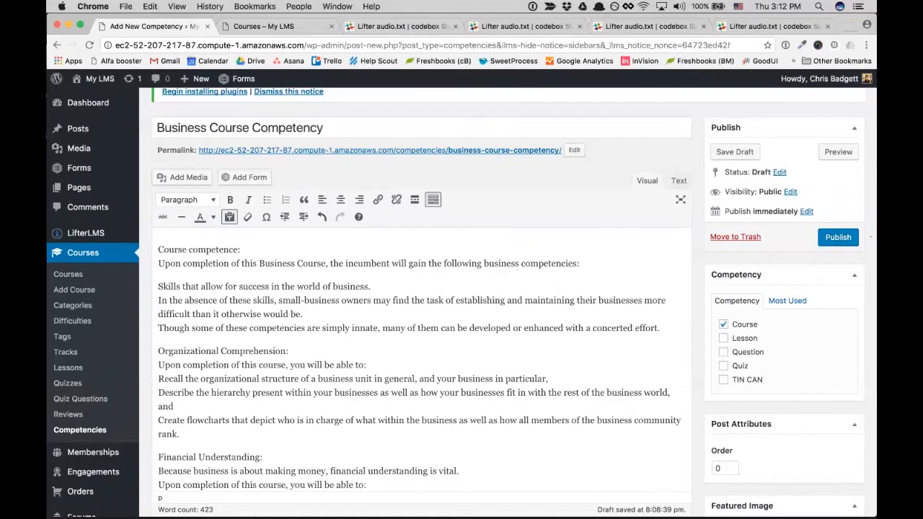
# - Publish 'Business Course Competency' from the Publish box
pyautogui.click(840, 238)
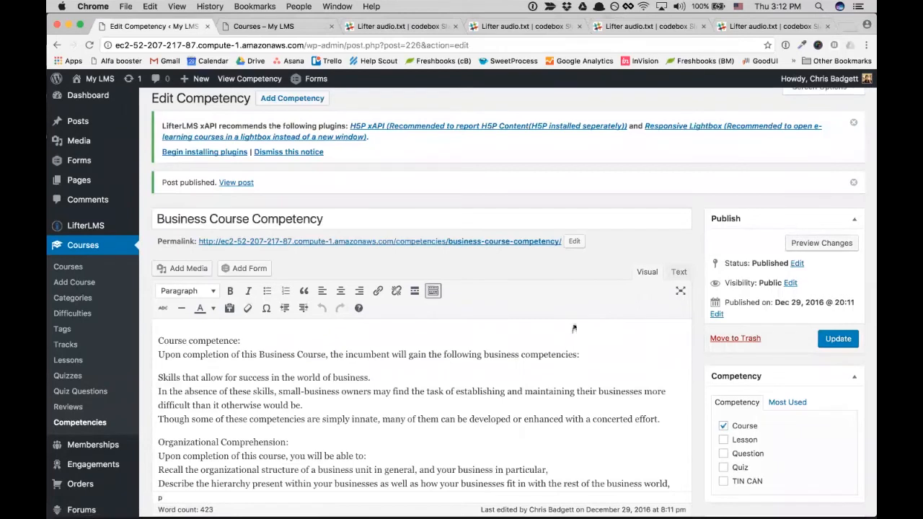
pyautogui.scroll(-3, 574, 328)
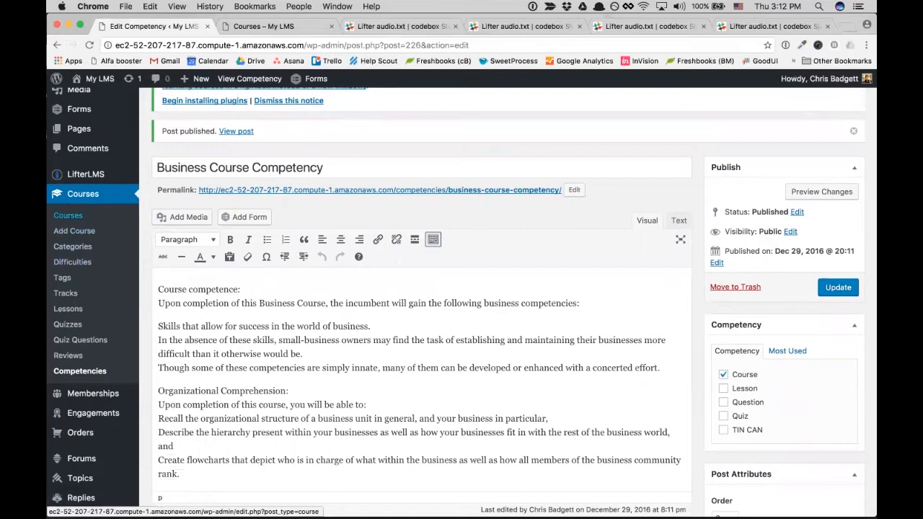
# - Open Business Course for editing from the Courses list
pyautogui.click(68, 216)
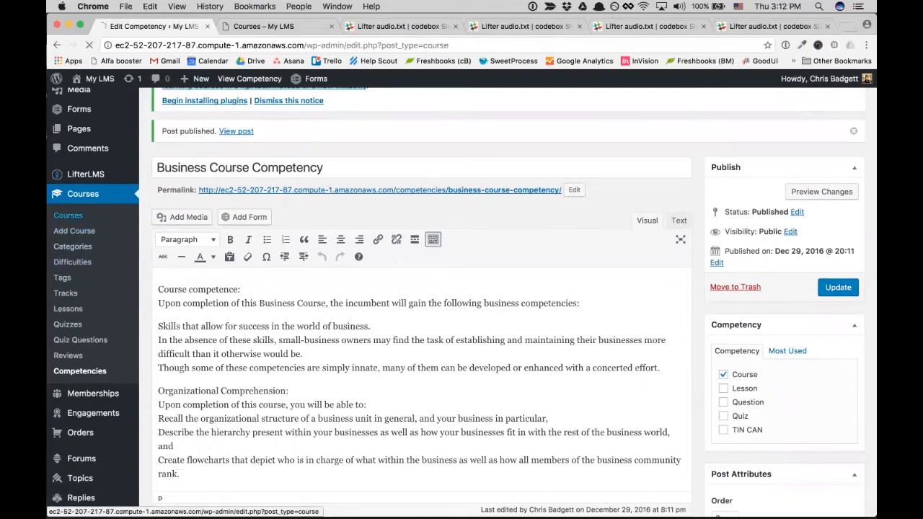
pyautogui.click(209, 319)
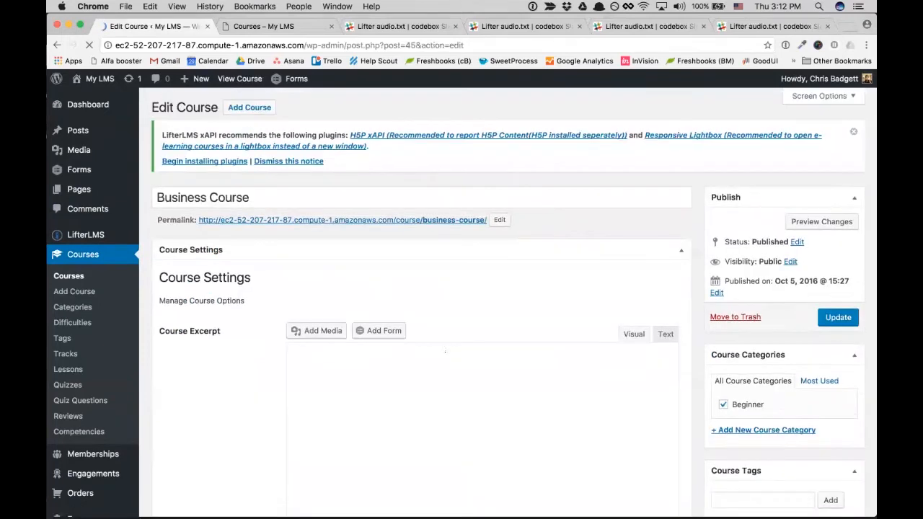
pyautogui.scroll(-8, 442, 343)
pyautogui.scroll(-20, 442, 343)
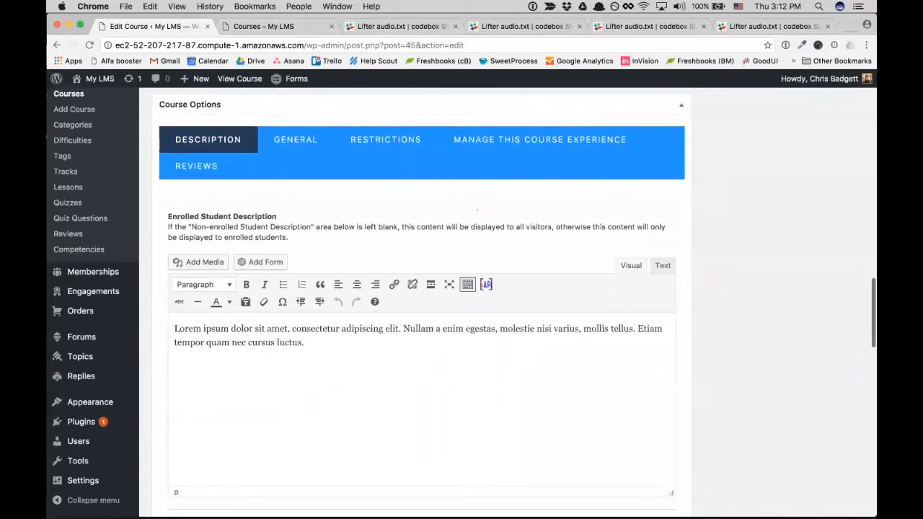
# - Enable Record xAPI Data and assign Business Course Competency to the course
pyautogui.click(540, 140)
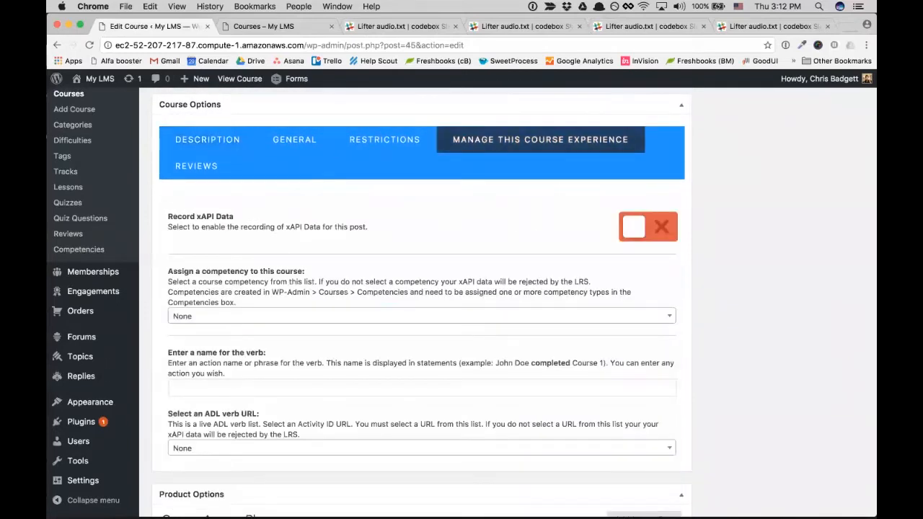
pyautogui.click(643, 229)
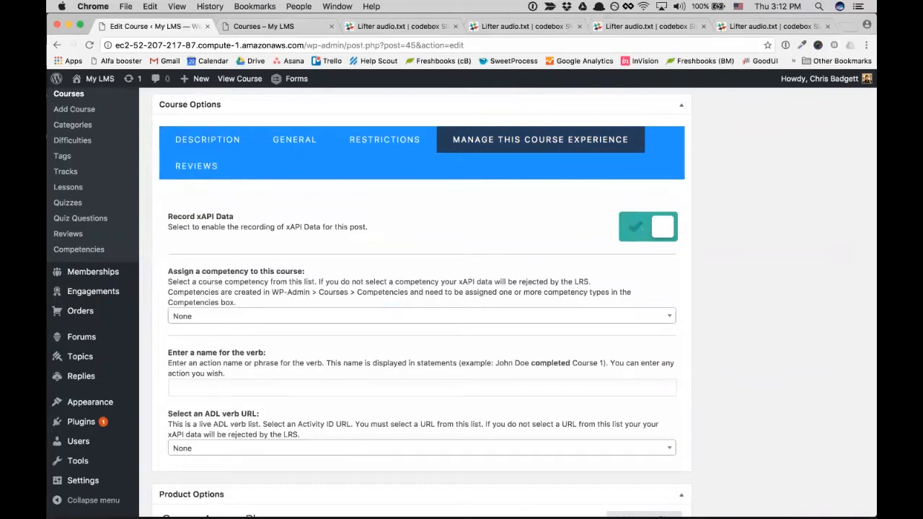
pyautogui.click(299, 316)
pyautogui.click(289, 373)
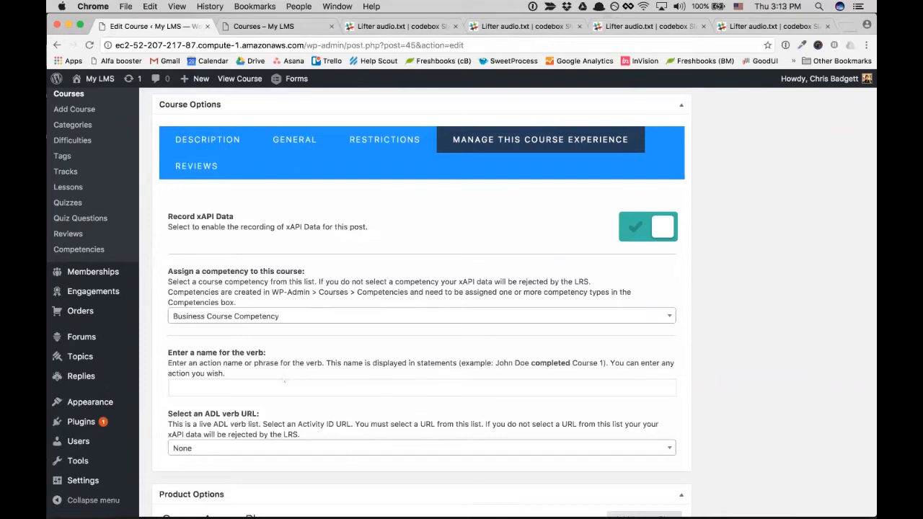
pyautogui.click(266, 383)
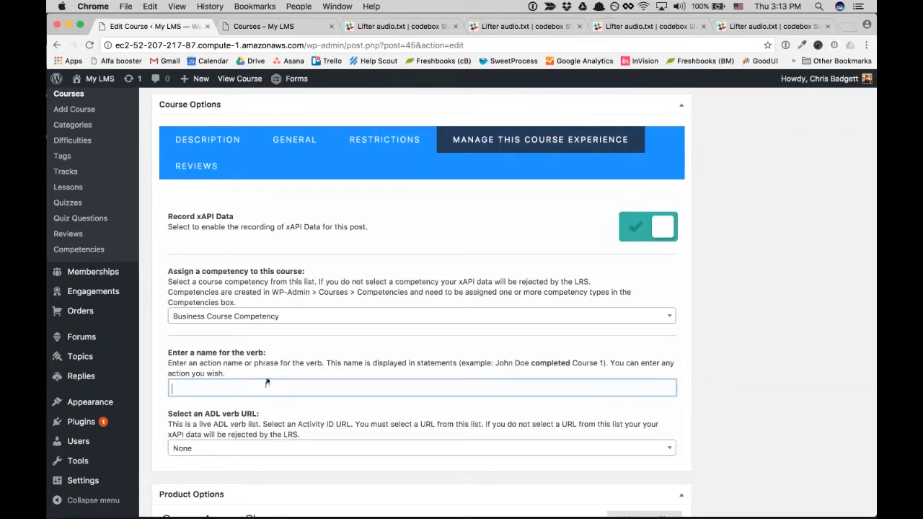
# - Enter 'fulfilled or completed the' as the course's xAPI verb name
pyautogui.write('Completed')
pyautogui.press('BackSpace')
pyautogui.press('BackSpace')
pyautogui.press('BackSpace')
pyautogui.press('BackSpace')
pyautogui.press('BackSpace')
pyautogui.press('BackSpace')
pyautogui.press('BackSpace')
pyautogui.press('BackSpace')
pyautogui.press('BackSpace')
pyautogui.write('Fulfilled')
pyautogui.scroll(-2, 303, 400)
pyautogui.scroll(-2, 374, 411)
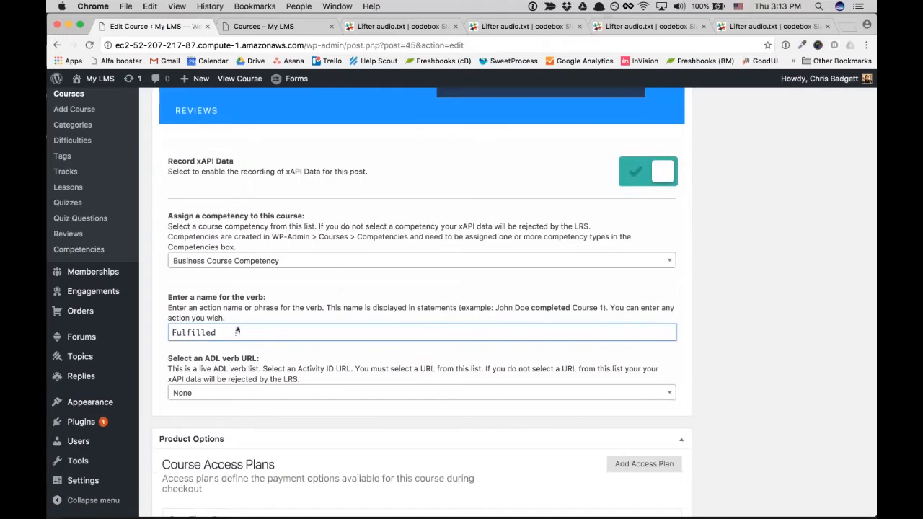
pyautogui.write('or completed')
pyautogui.moveTo(180, 336); pyautogui.dragTo(172, 333)
pyautogui.press('BackSpace')
pyautogui.write('f')
pyautogui.click(288, 333)
pyautogui.write('the')
pyautogui.click(635, 393)
pyautogui.scroll(-1, 634, 389)
pyautogui.press('Up')
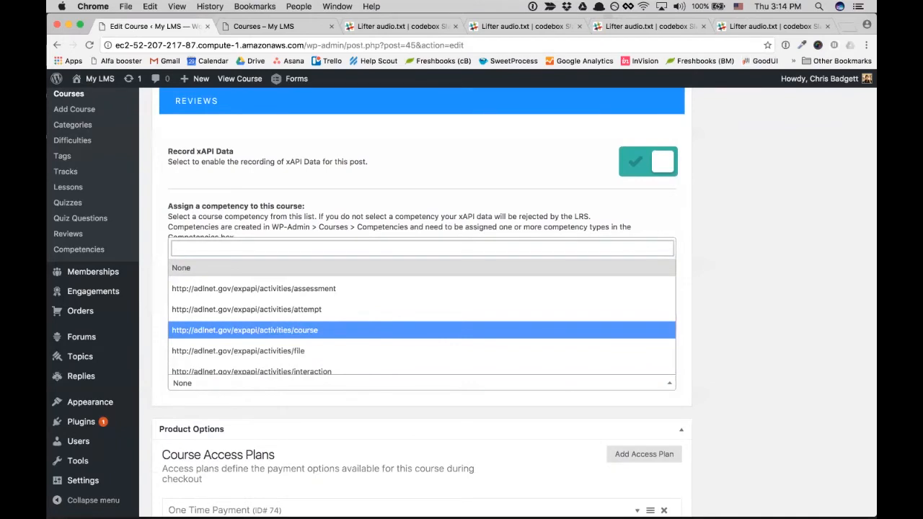
pyautogui.press('Return')
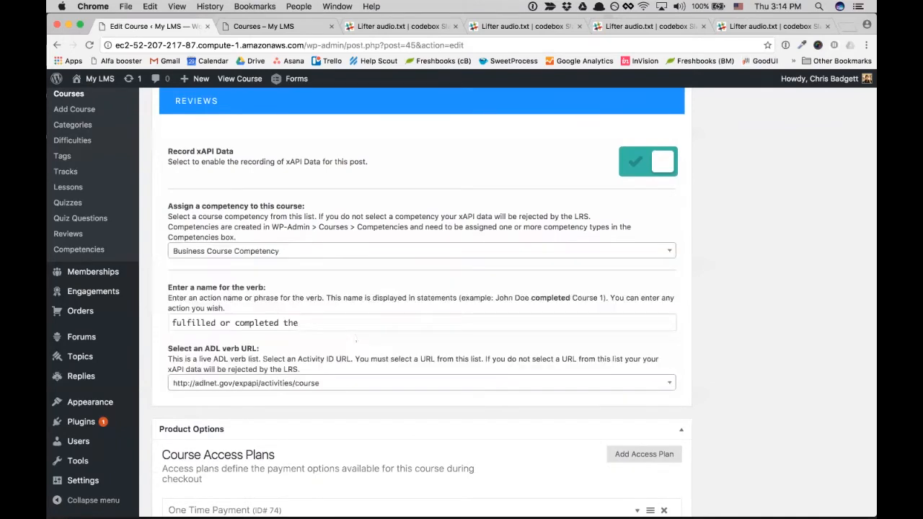
pyautogui.scroll(20, 356, 340)
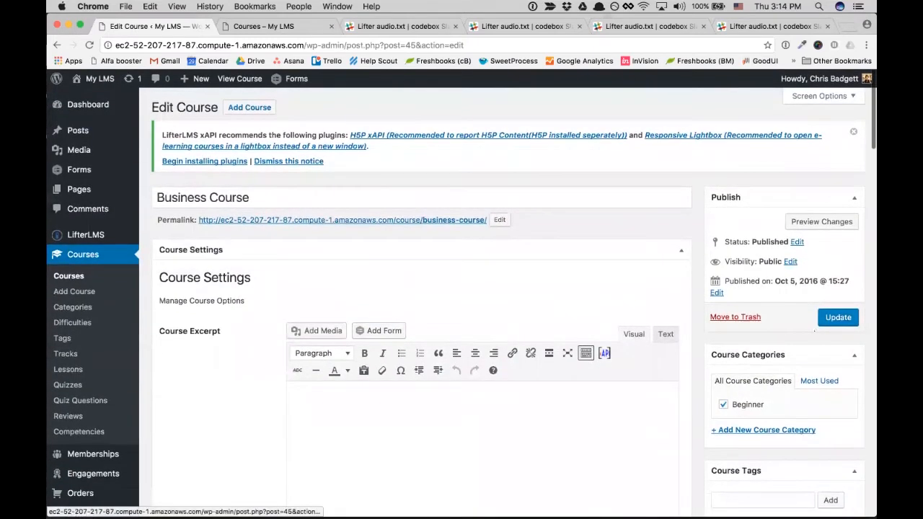
# - Update Business Course, check it and its Lesson 2 on the live site, then return
pyautogui.click(838, 317)
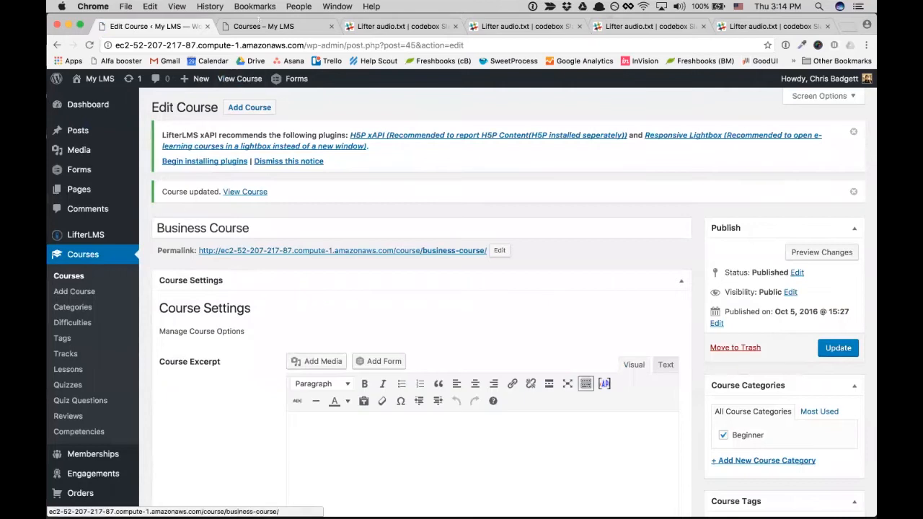
pyautogui.click(264, 27)
pyautogui.click(542, 319)
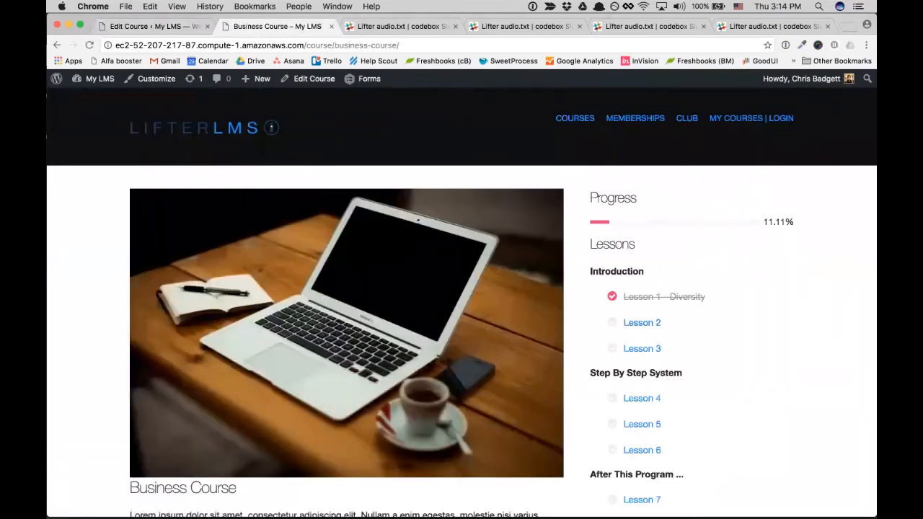
pyautogui.click(641, 322)
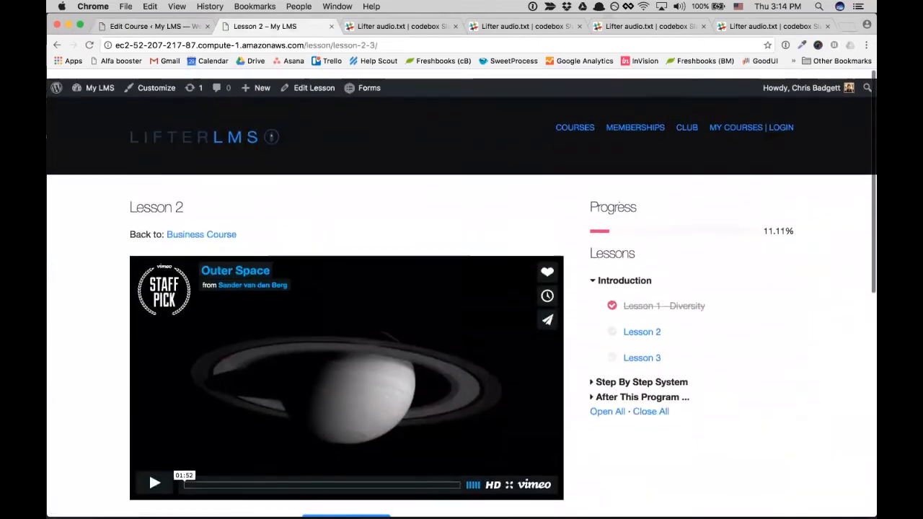
pyautogui.click(213, 226)
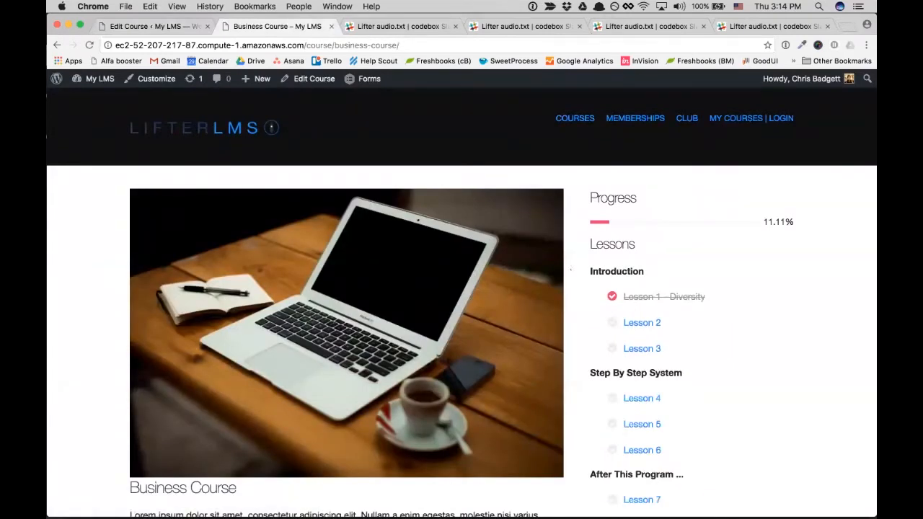
pyautogui.click(173, 26)
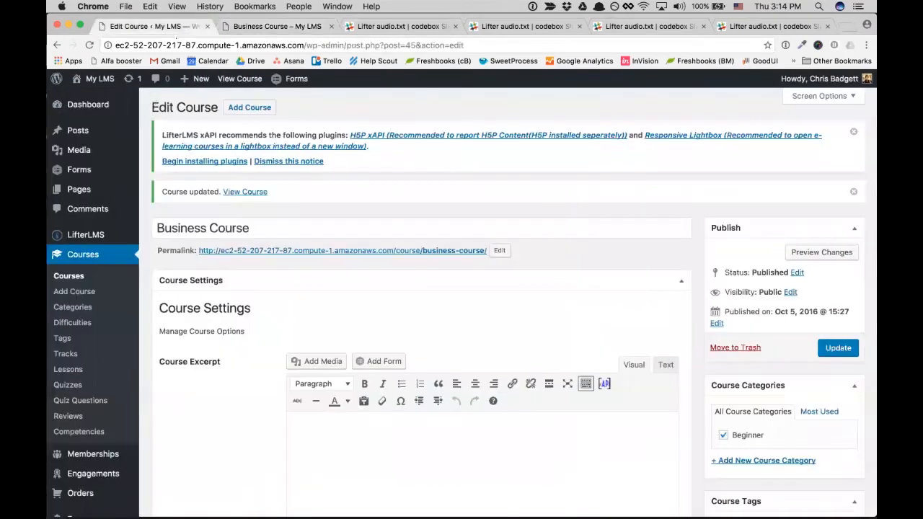
pyautogui.moveTo(78, 131)
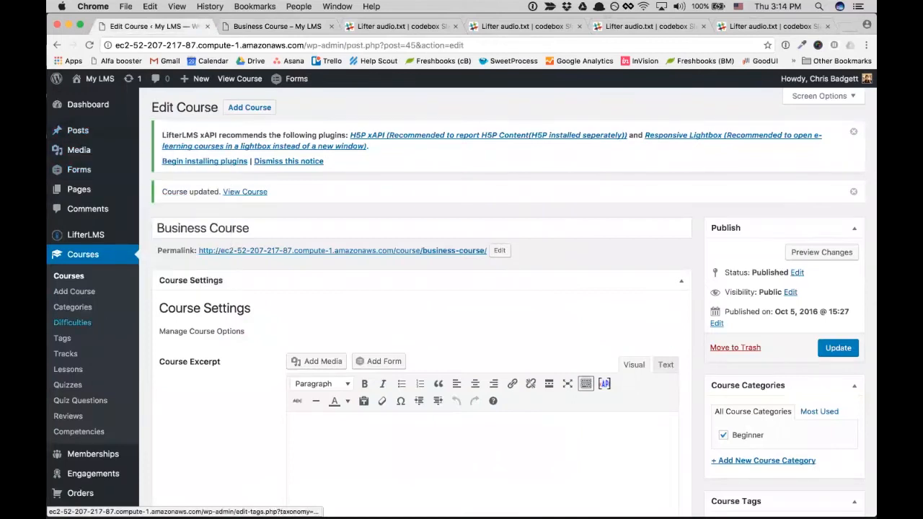
pyautogui.scroll(-1, 72, 307)
# - Show the xAPI statements and find the new 'fulfilled or completed the Business Course' entries
pyautogui.moveTo(86, 226)
pyautogui.click(173, 274)
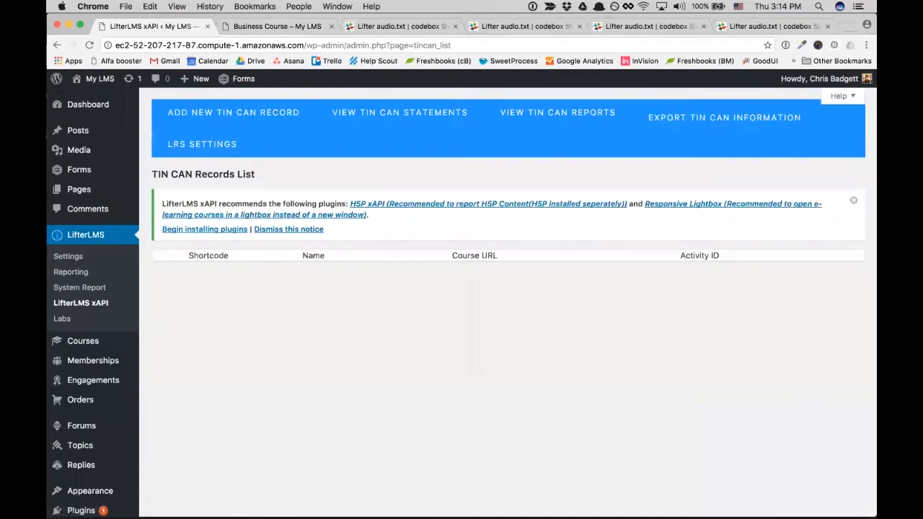
pyautogui.click(399, 113)
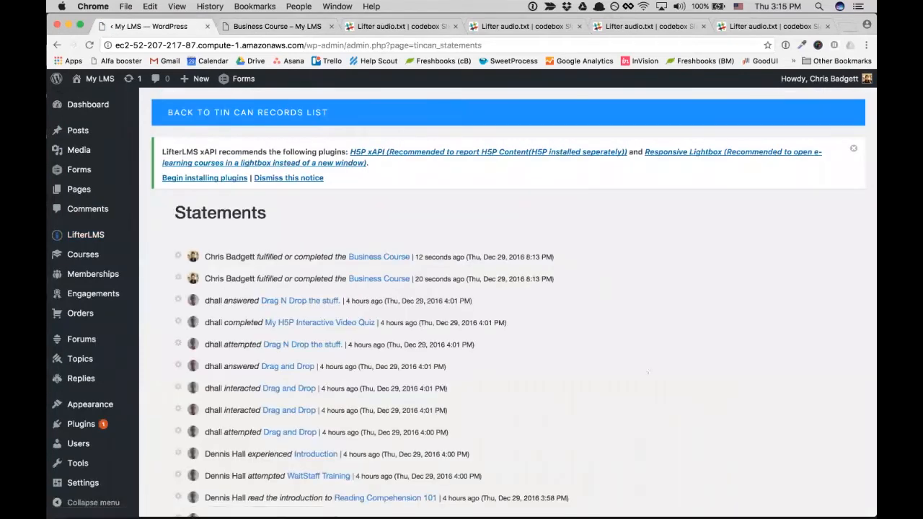
pyautogui.scroll(-3, 508, 299)
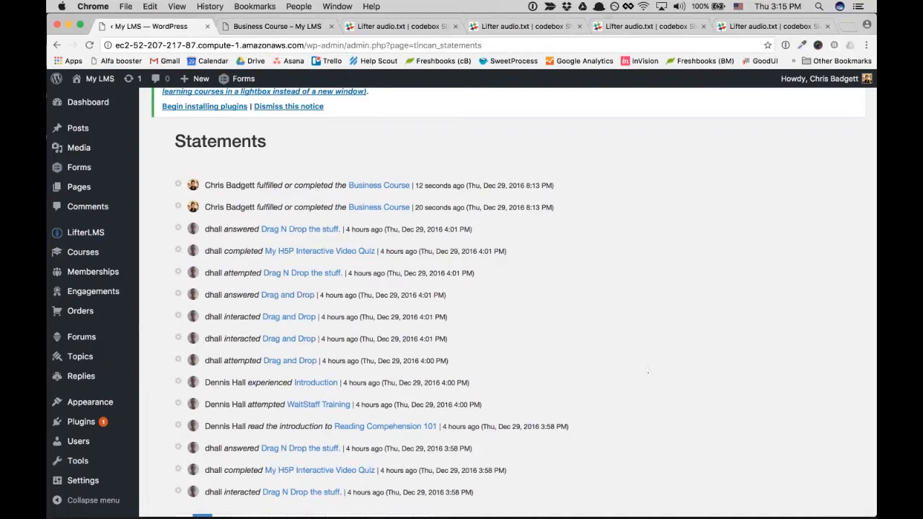
pyautogui.scroll(-3, 647, 372)
pyautogui.scroll(5, 648, 372)
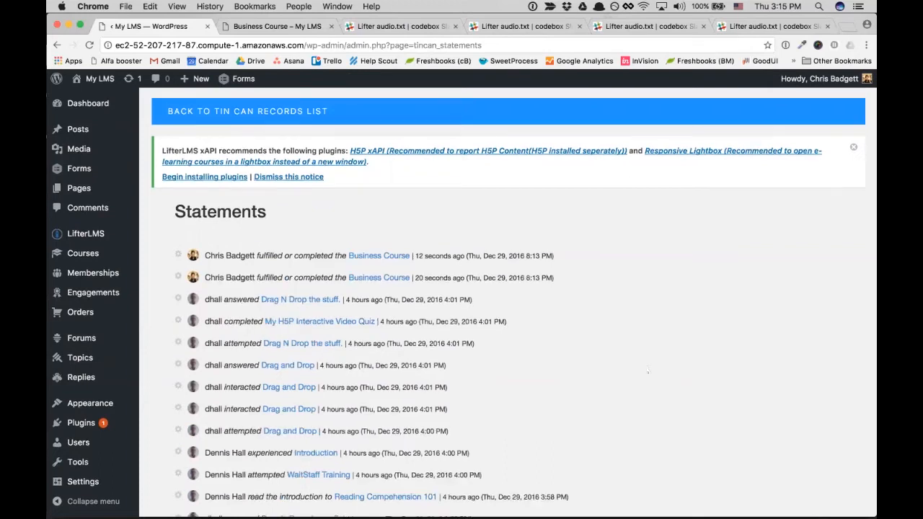
pyautogui.scroll(-1, 647, 372)
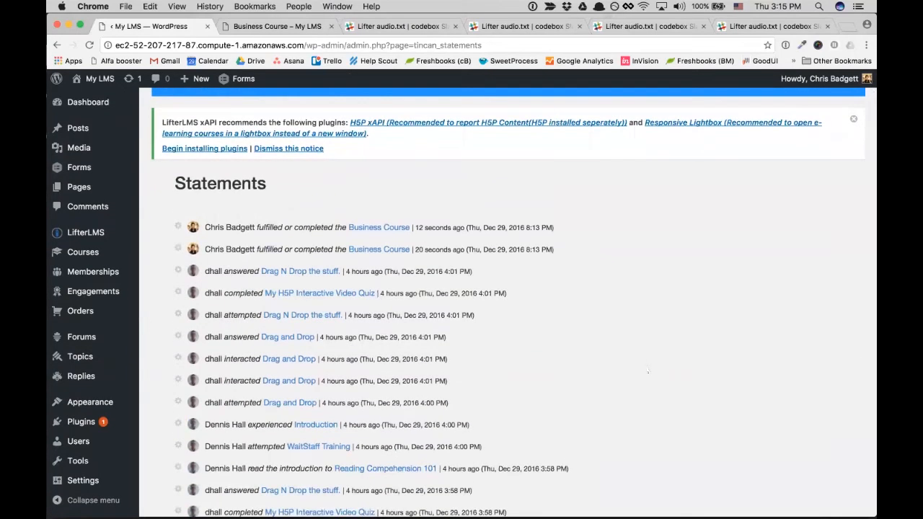
pyautogui.scroll(-2, 647, 372)
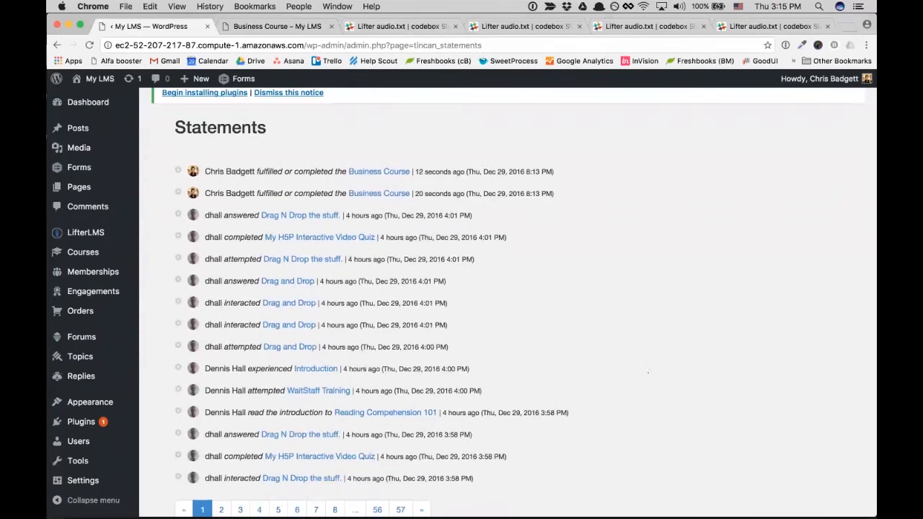
pyautogui.scroll(-2, 648, 373)
pyautogui.scroll(5, 647, 373)
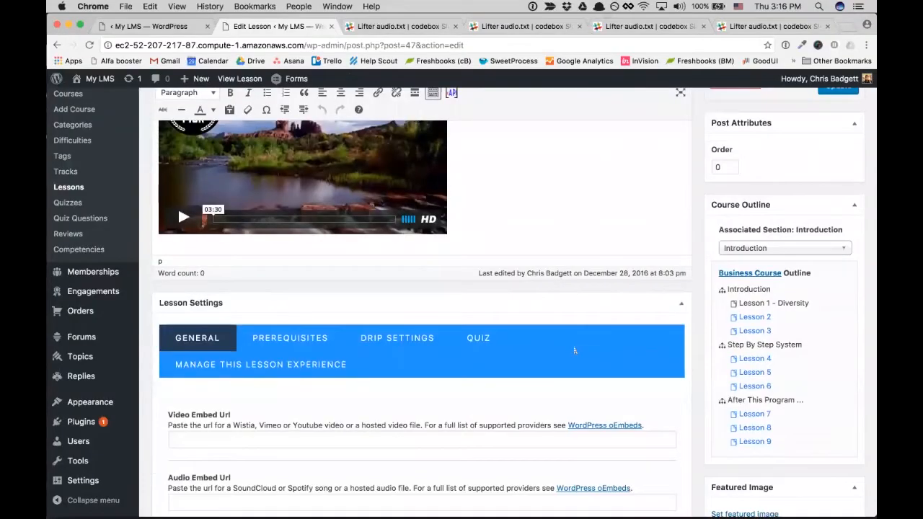
# - Switch on Record xAPI Data in the lesson's Manage This Lesson Experience settings
pyautogui.scroll(-3, 421, 303)
pyautogui.scroll(-2, 422, 303)
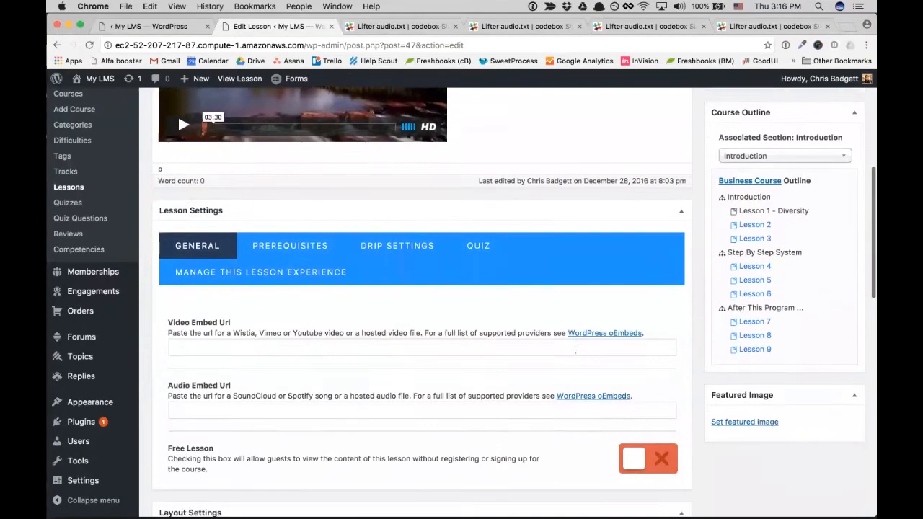
pyautogui.click(261, 257)
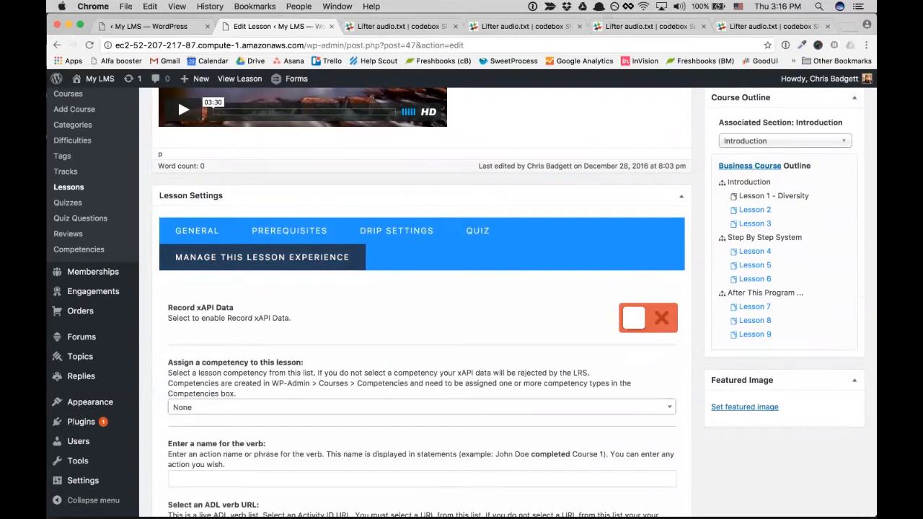
pyautogui.click(635, 326)
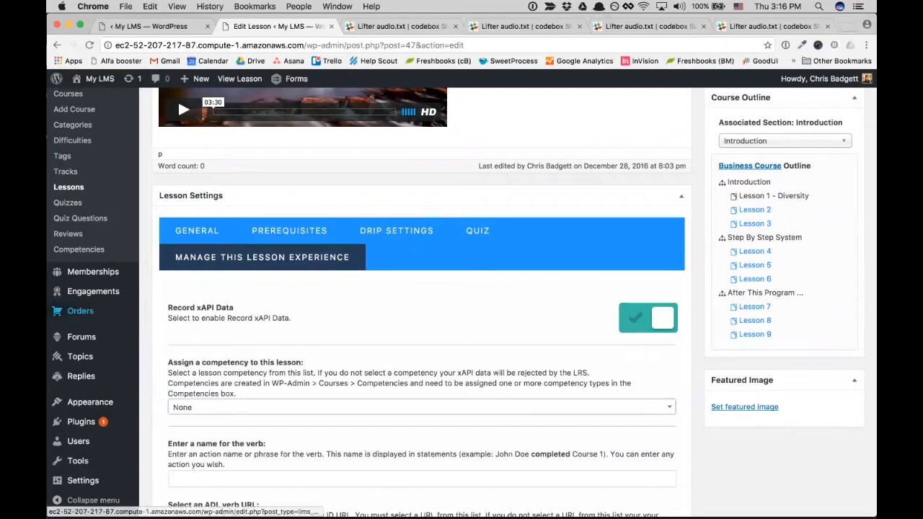
# - Open Competencies in a new tab and start a new competency
pyautogui.moveTo(82, 337)
pyautogui.scroll(1, 81, 337)
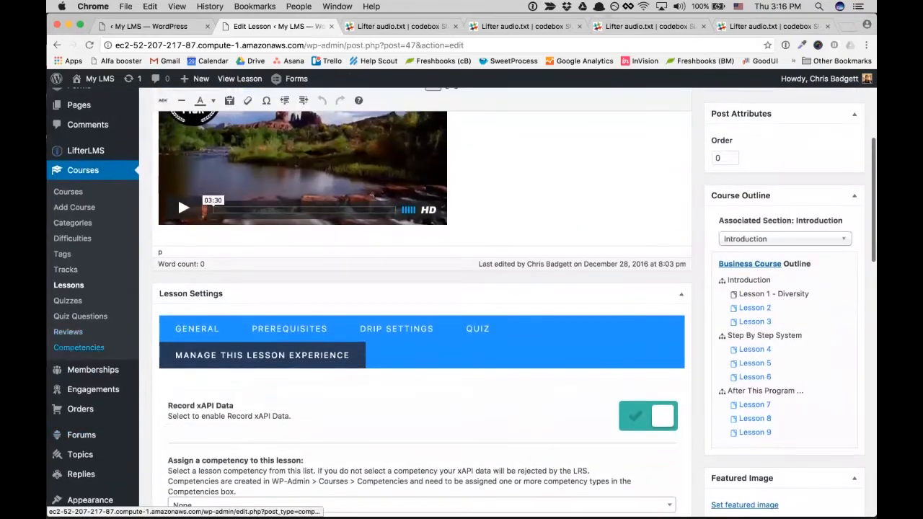
pyautogui.keyDown('super'); pyautogui.click(78, 346); pyautogui.keyUp('super')
pyautogui.click(338, 27)
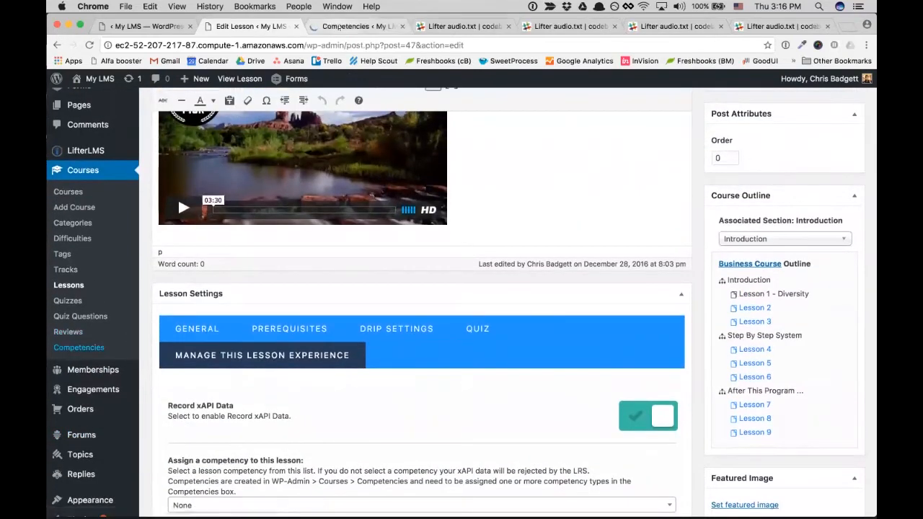
pyautogui.click(277, 108)
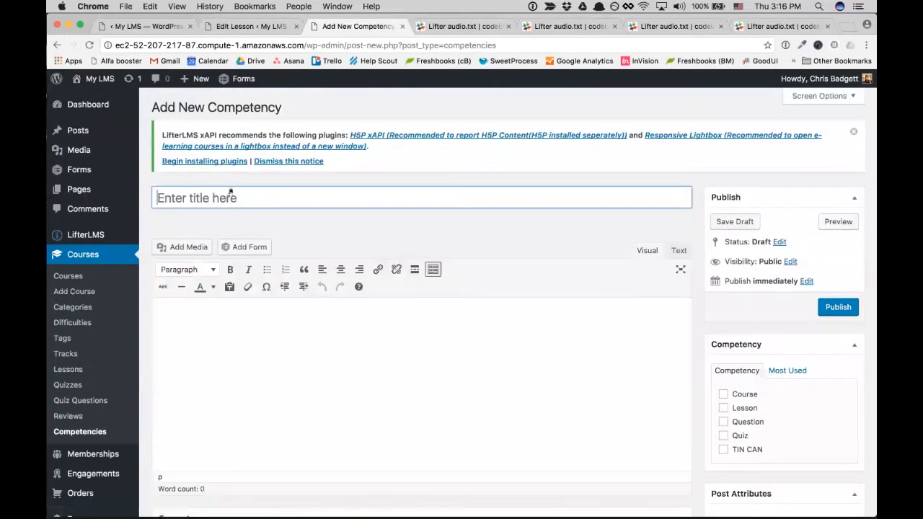
# - Publish the 'Diversity' competency with the Lesson category ticked, then return to Lesson 1 – Diversity
pyautogui.write('Diversity')
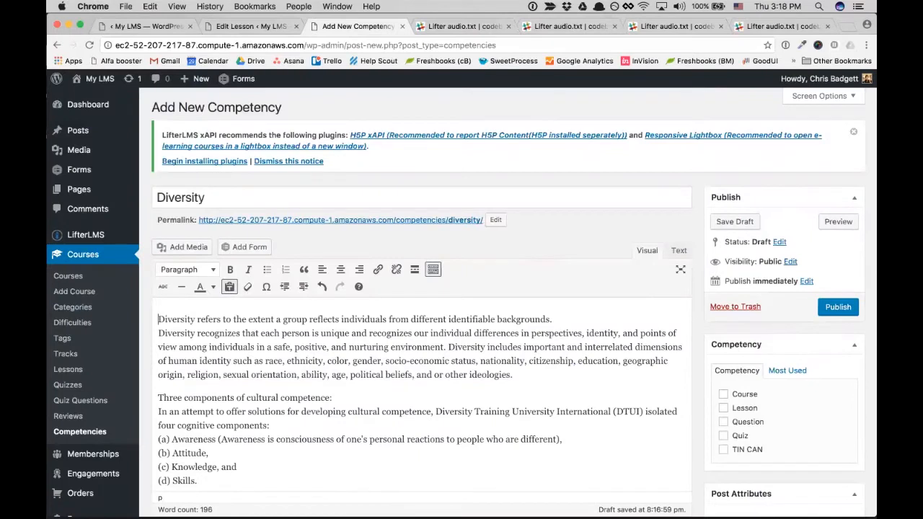
pyautogui.click(723, 408)
pyautogui.click(838, 307)
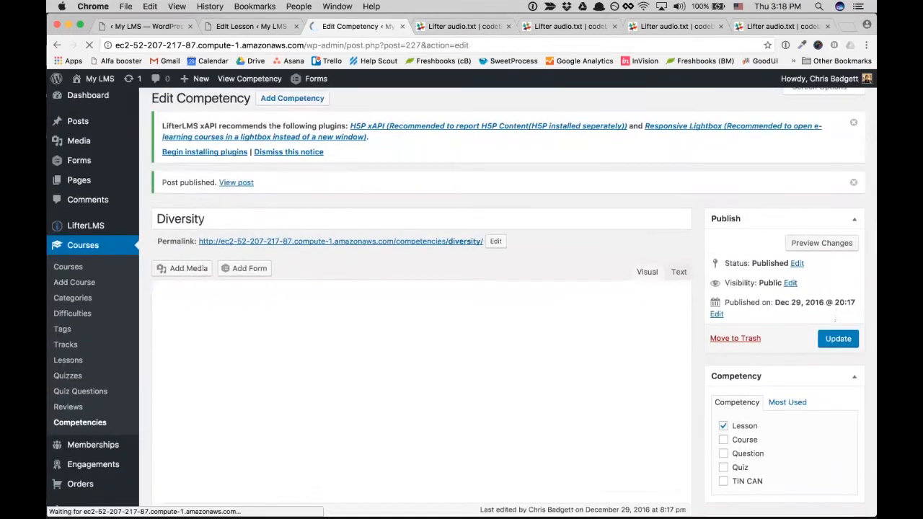
pyautogui.click(238, 27)
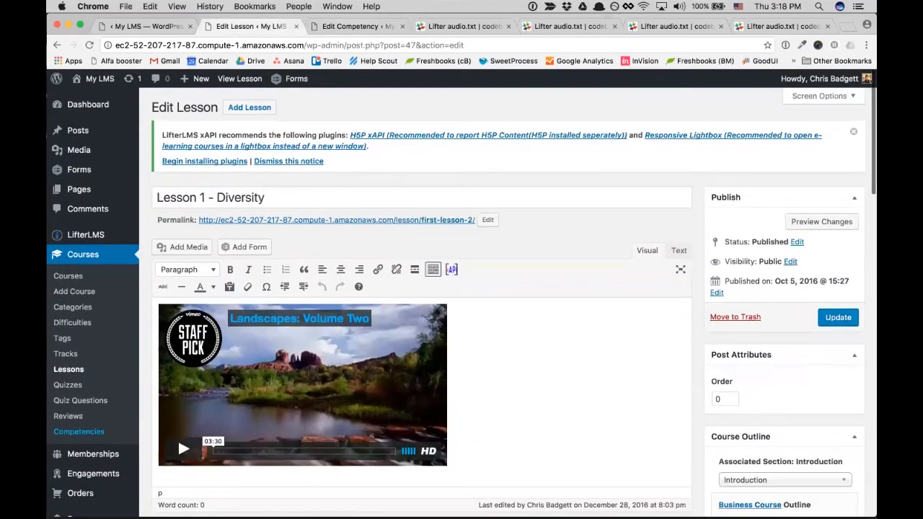
# - Save Lesson 1 – Diversity with Update
pyautogui.click(836, 320)
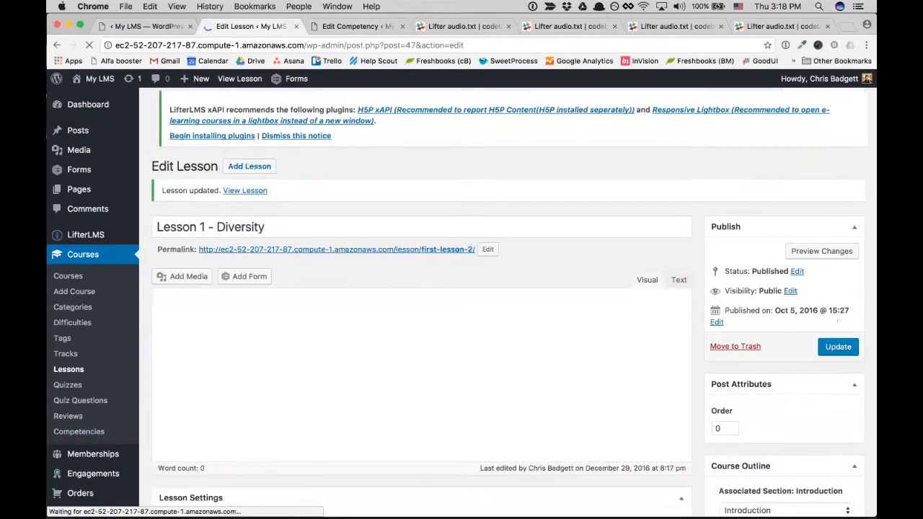
pyautogui.scroll(-5, 546, 325)
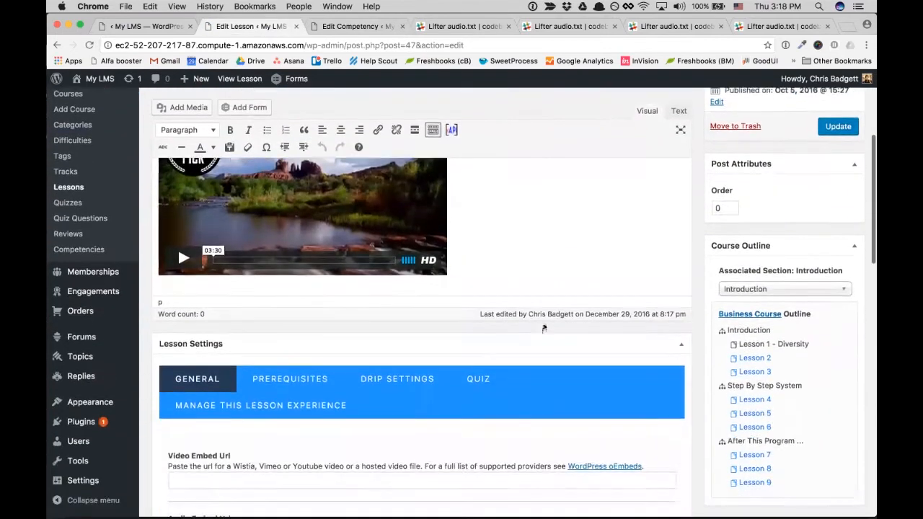
pyautogui.scroll(-2, 543, 329)
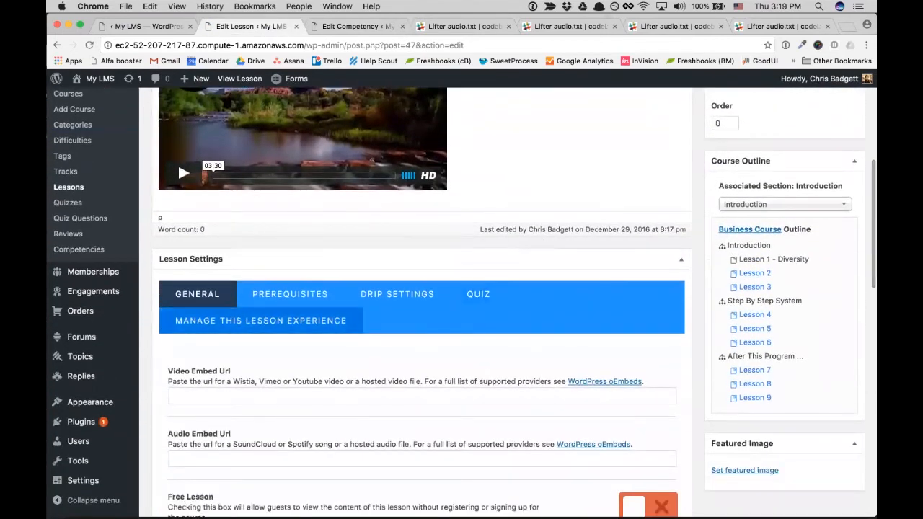
# - Assign the Diversity competency in the lesson's xAPI experience settings
pyautogui.click(261, 321)
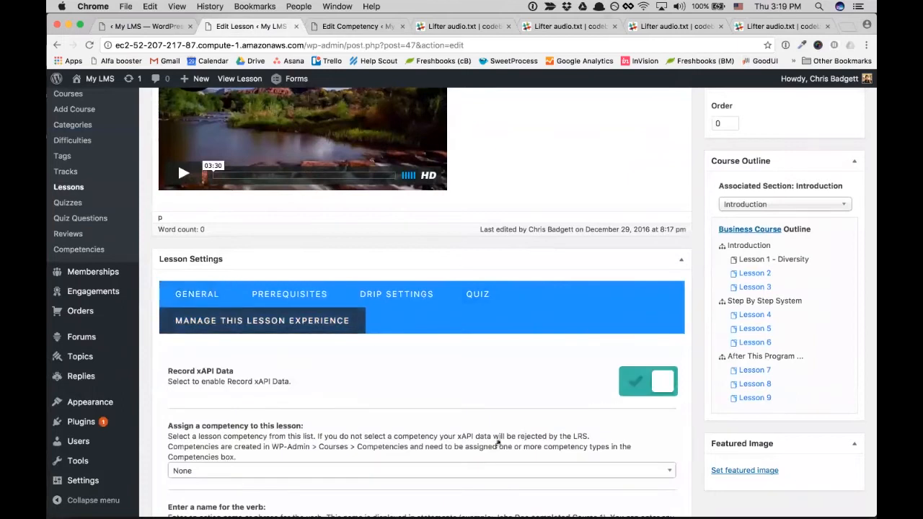
pyautogui.scroll(-2, 499, 443)
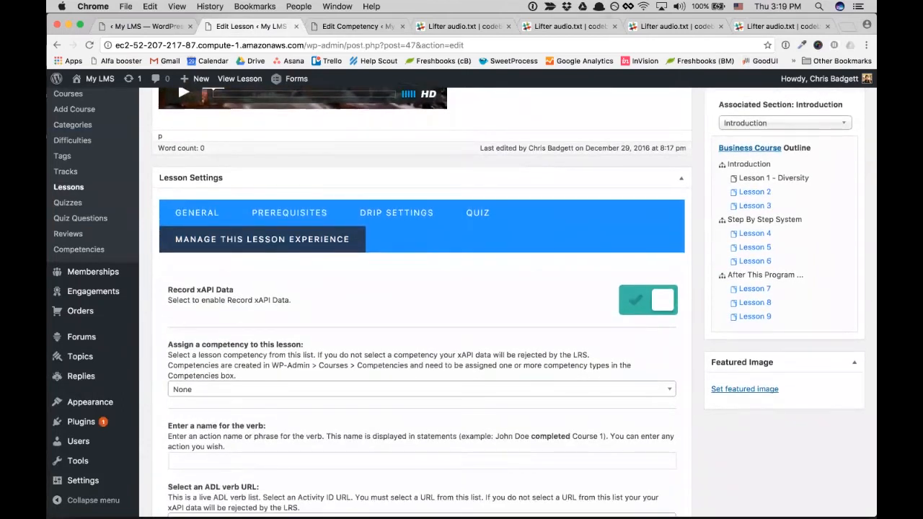
pyautogui.click(447, 389)
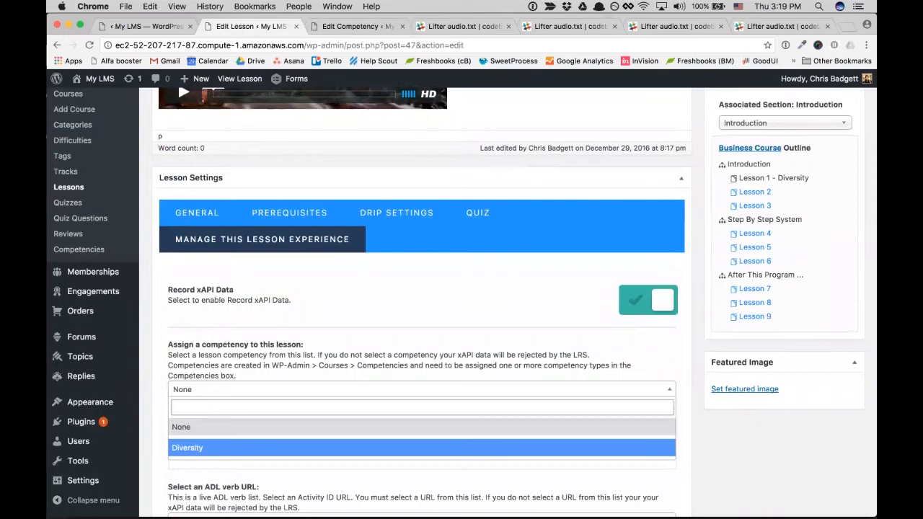
pyautogui.click(256, 448)
pyautogui.scroll(-2, 293, 415)
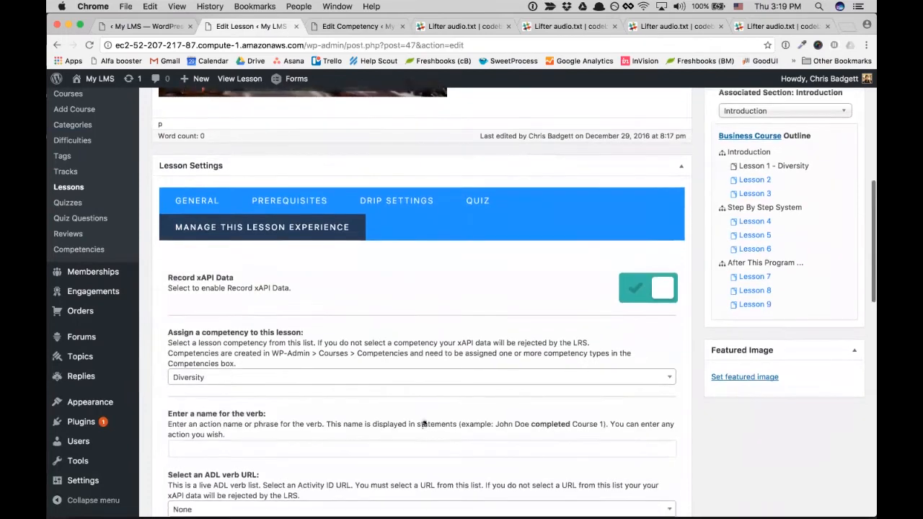
# - Enter 'read about' as the lesson's xAPI verb name, discarding an initial 'fulfilled or complete'
pyautogui.click(232, 406)
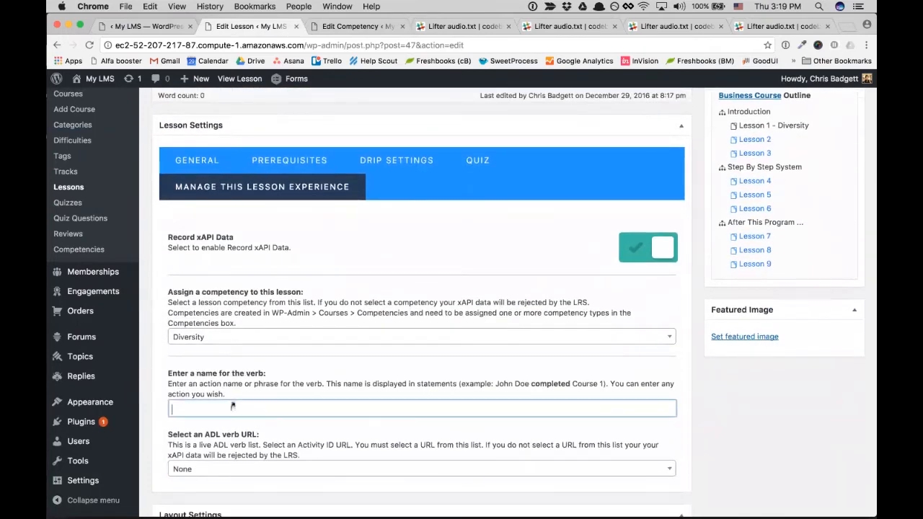
pyautogui.write('f')
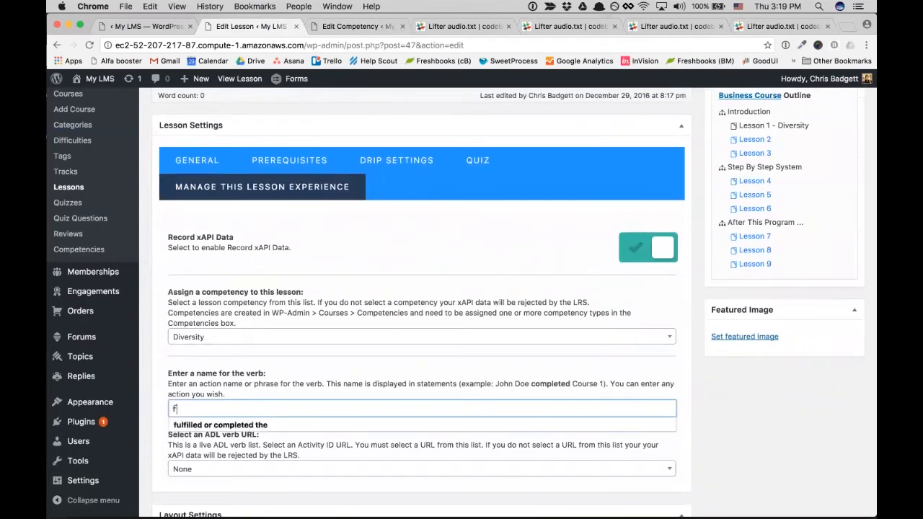
pyautogui.write('ulfilled or complete')
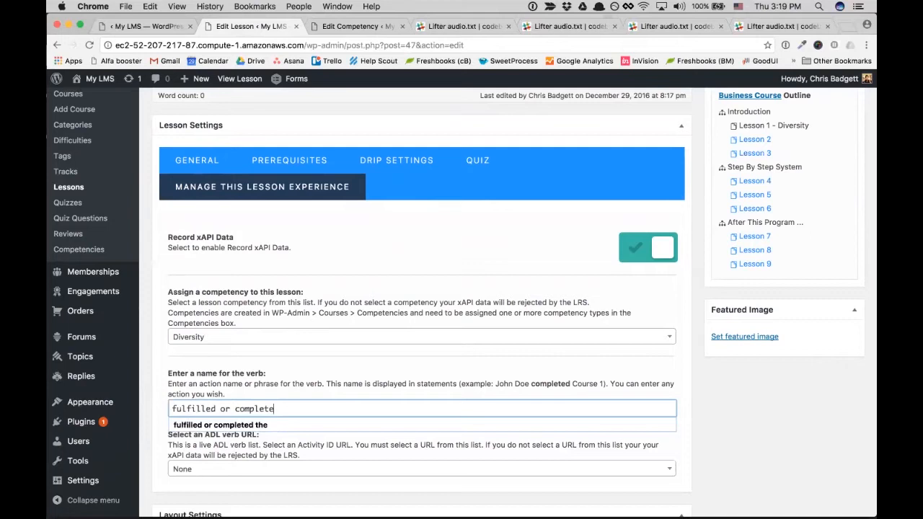
pyautogui.press('BackSpace')
pyautogui.press('BackSpace')
pyautogui.press('BackSpace')
pyautogui.press('BackSpace')
pyautogui.press('BackSpace')
pyautogui.press('BackSpace')
pyautogui.press('BackSpace')
pyautogui.press('BackSpace')
pyautogui.press('BackSpace')
pyautogui.press('BackSpace')
pyautogui.press('BackSpace')
pyautogui.press('BackSpace')
pyautogui.press('BackSpace')
pyautogui.press('BackSpace')
pyautogui.press('BackSpace')
pyautogui.press('BackSpace')
pyautogui.press('BackSpace')
pyautogui.press('BackSpace')
pyautogui.press('BackSpace')
pyautogui.press('BackSpace')
pyautogui.press('BackSpace')
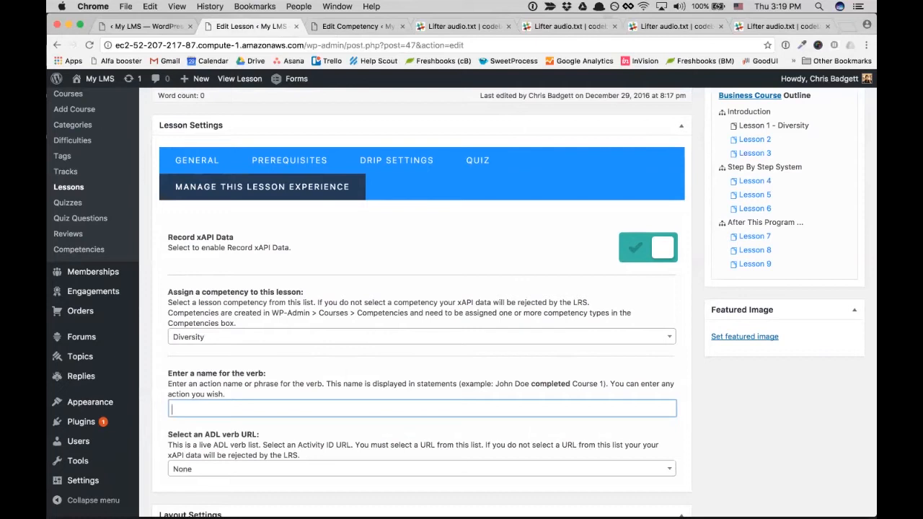
pyautogui.write('read about')
pyautogui.scroll(-1, 519, 469)
pyautogui.scroll(-3, 519, 469)
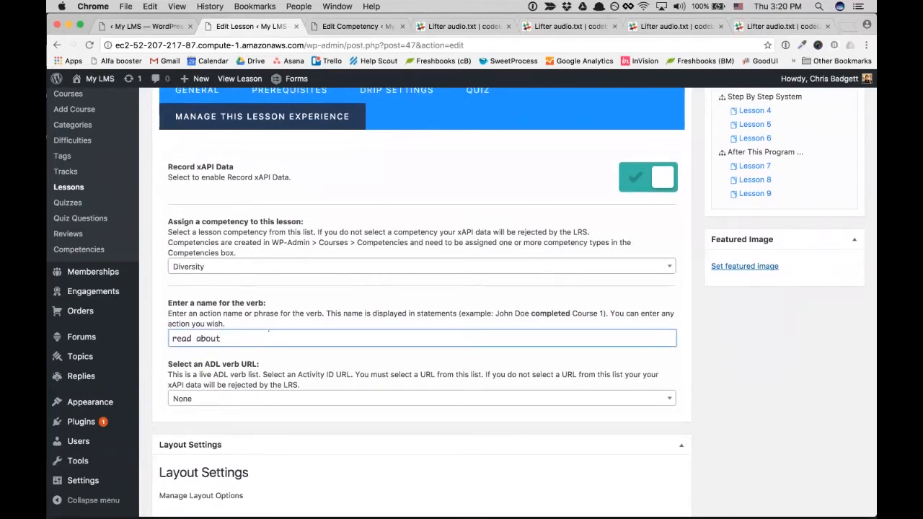
pyautogui.scroll(1, 269, 334)
pyautogui.scroll(3, 422, 303)
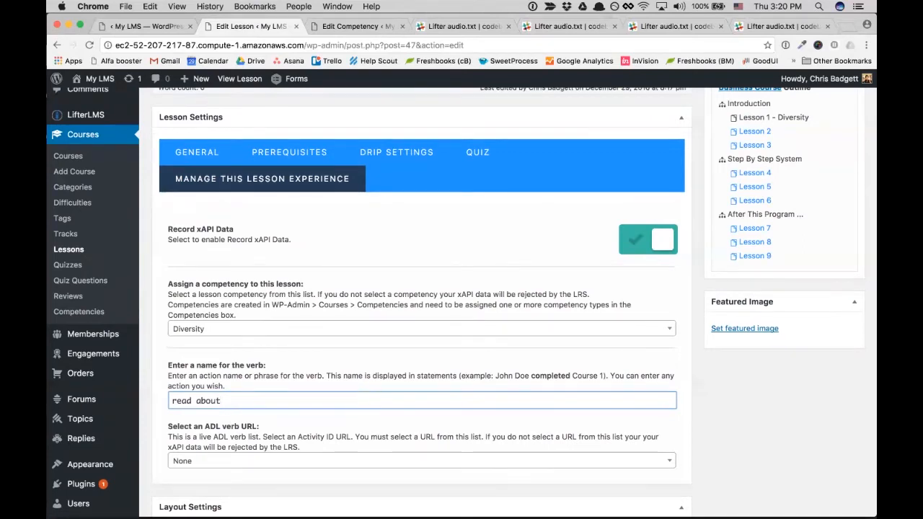
pyautogui.scroll(-1, 422, 303)
pyautogui.click(297, 425)
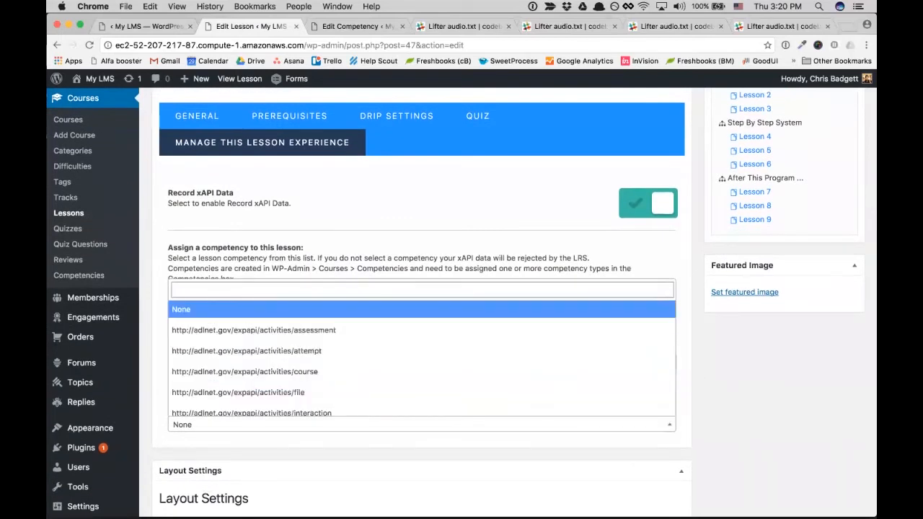
pyautogui.scroll(-2, 297, 373)
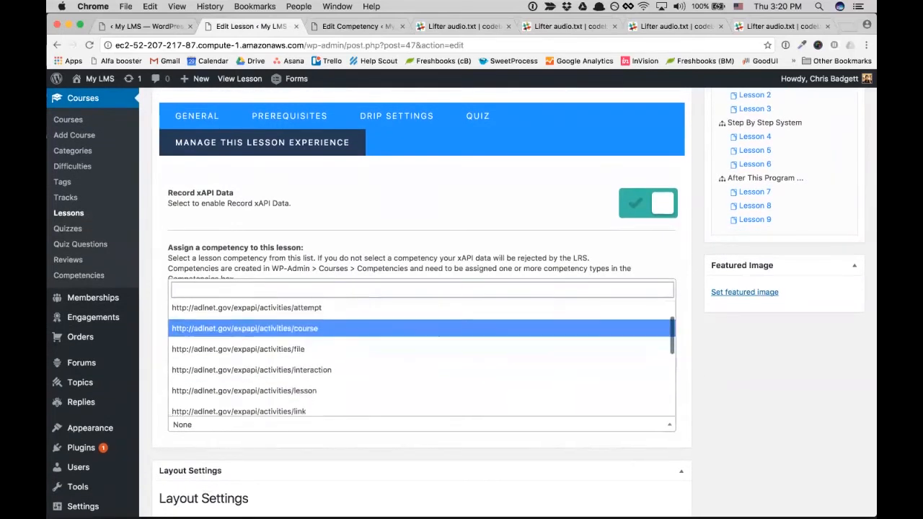
pyautogui.click(297, 384)
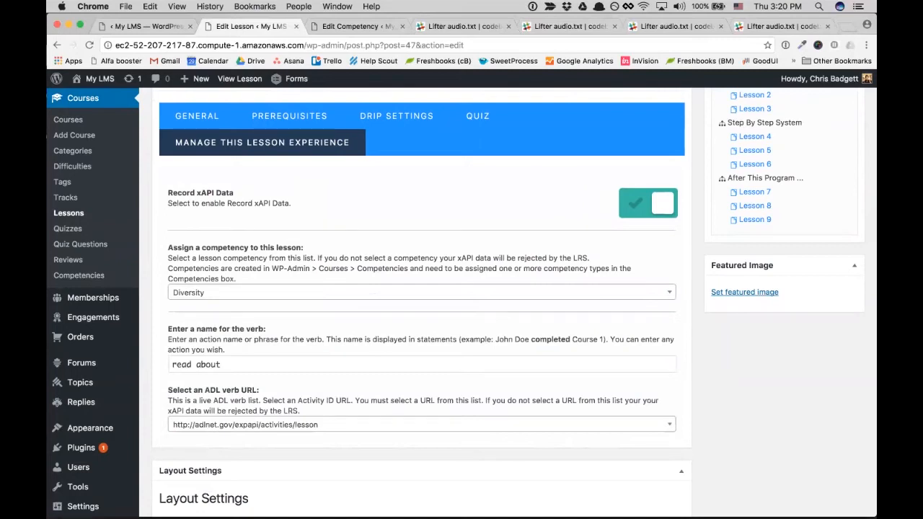
# - Update the lesson and check the Lesson updated notice
pyautogui.scroll(5, 780, 407)
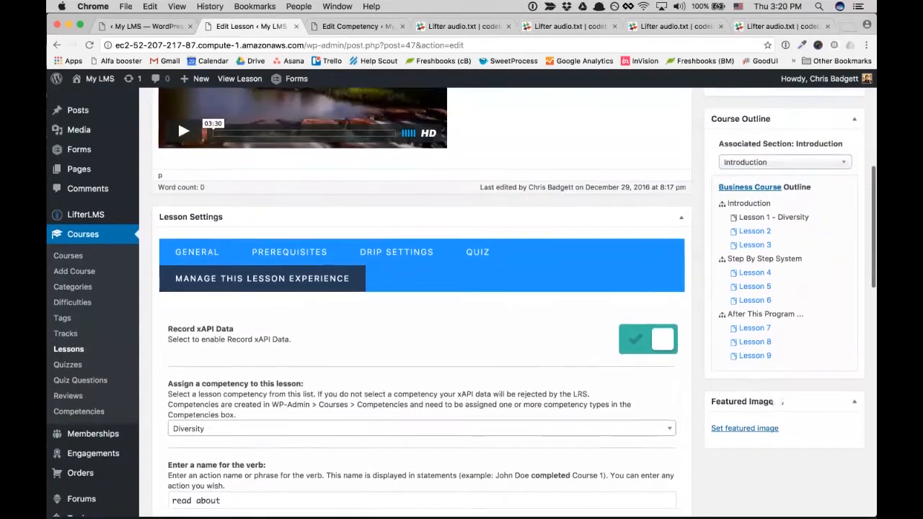
pyautogui.scroll(10, 781, 401)
pyautogui.click(838, 349)
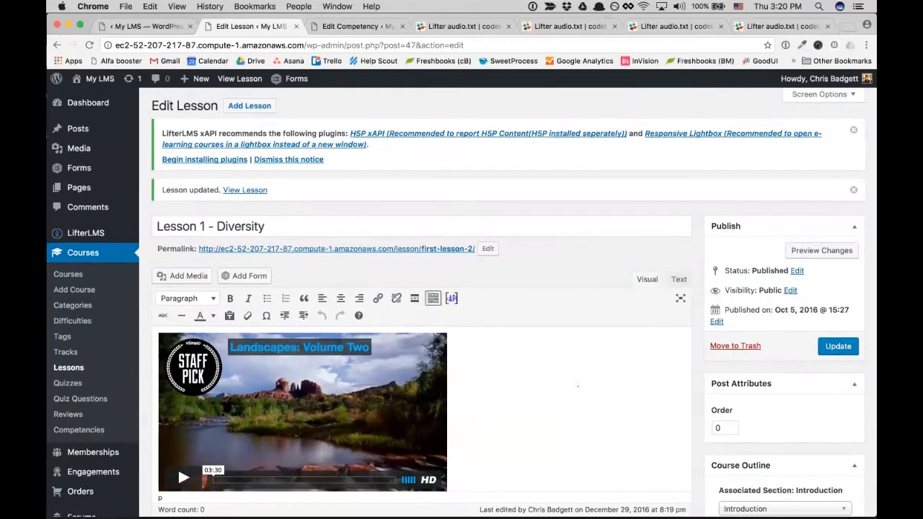
pyautogui.scroll(-5, 577, 385)
pyautogui.scroll(-5, 577, 384)
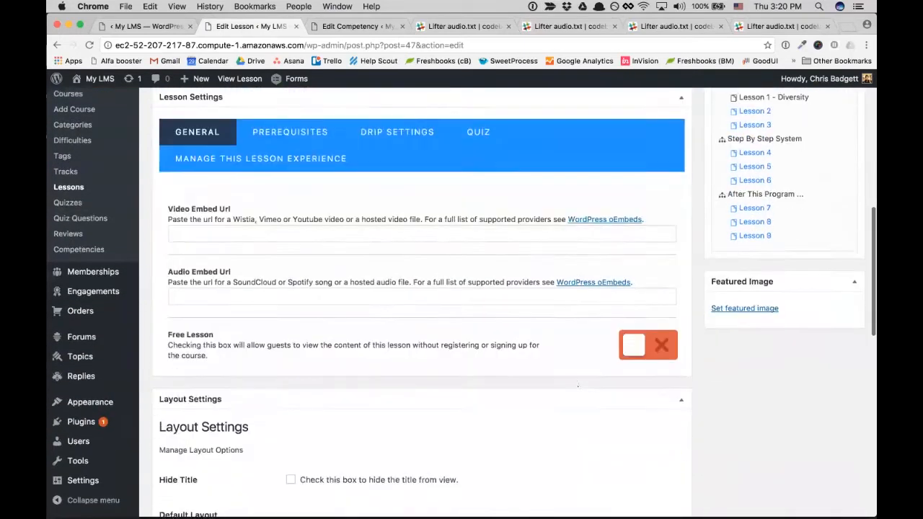
pyautogui.scroll(10, 574, 377)
pyautogui.scroll(-5, 577, 382)
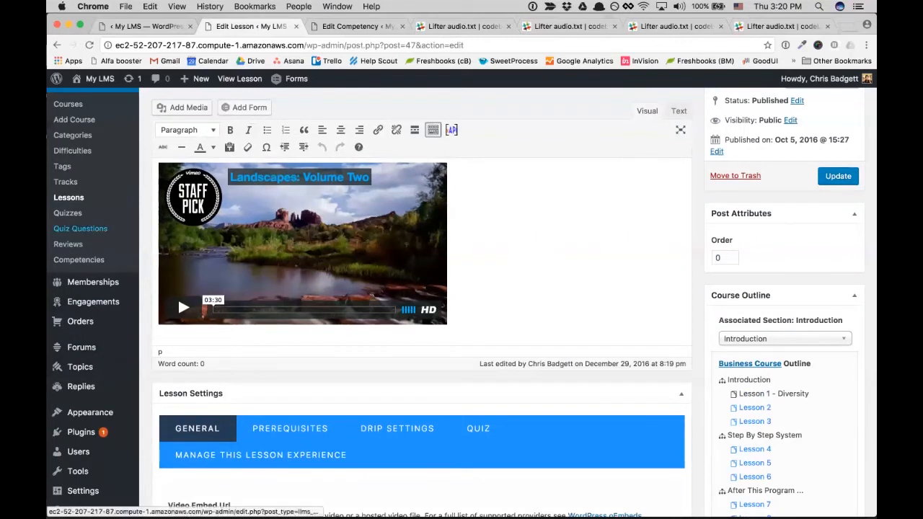
# - View Lesson 1 – Diversity on the live site, then go back to the Tin Can Statements tab
pyautogui.moveTo(100, 79)
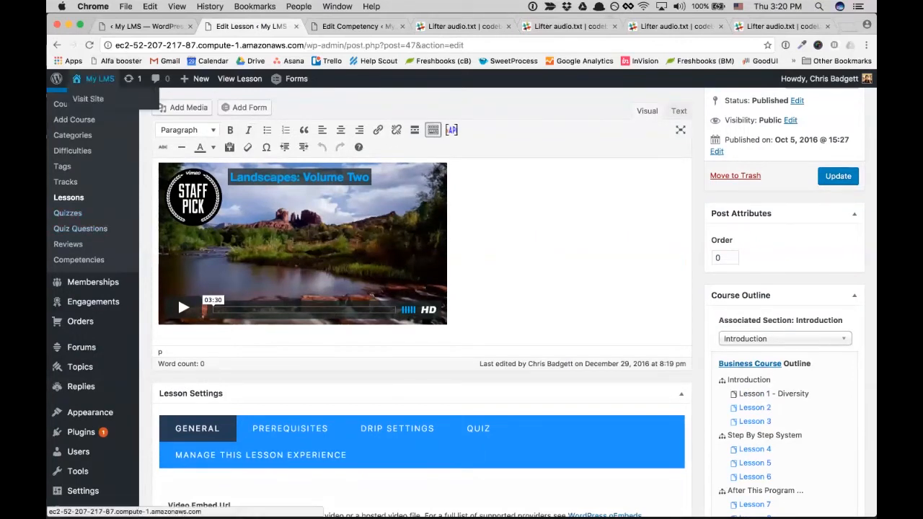
pyautogui.click(88, 99)
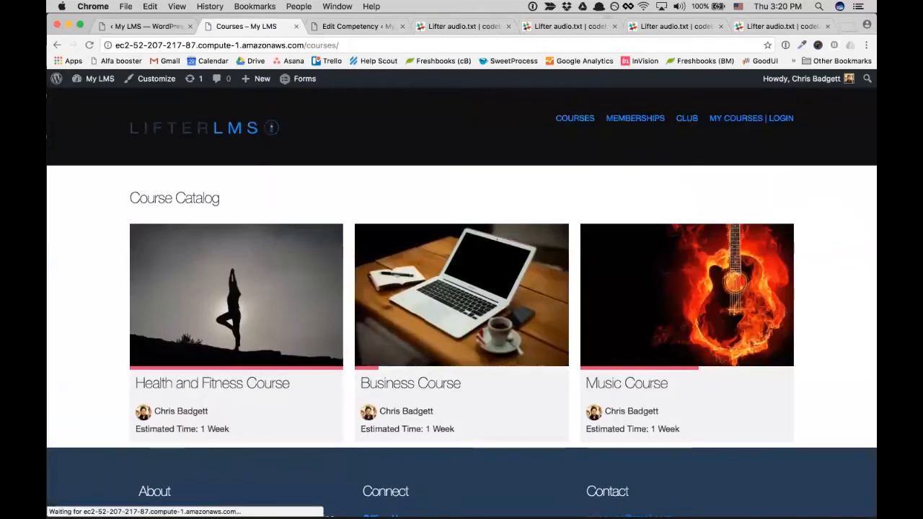
pyautogui.click(461, 324)
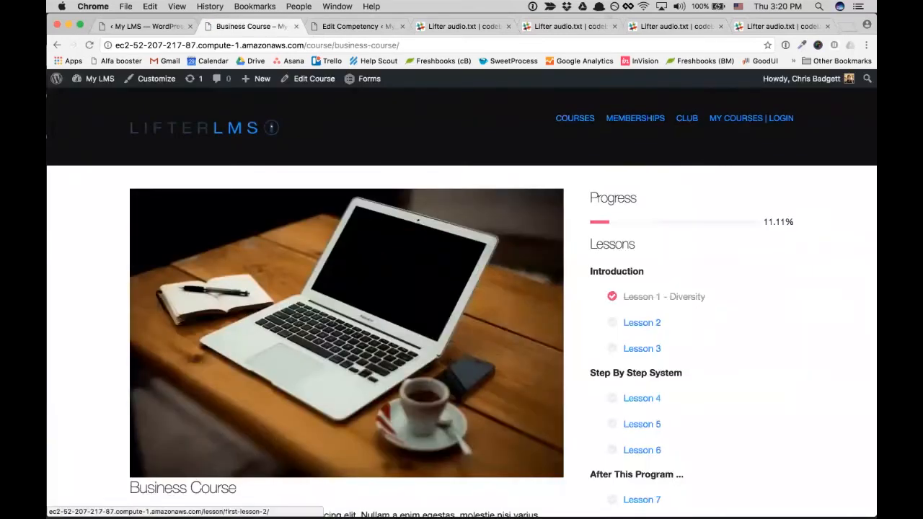
pyautogui.click(663, 296)
pyautogui.scroll(-3, 313, 332)
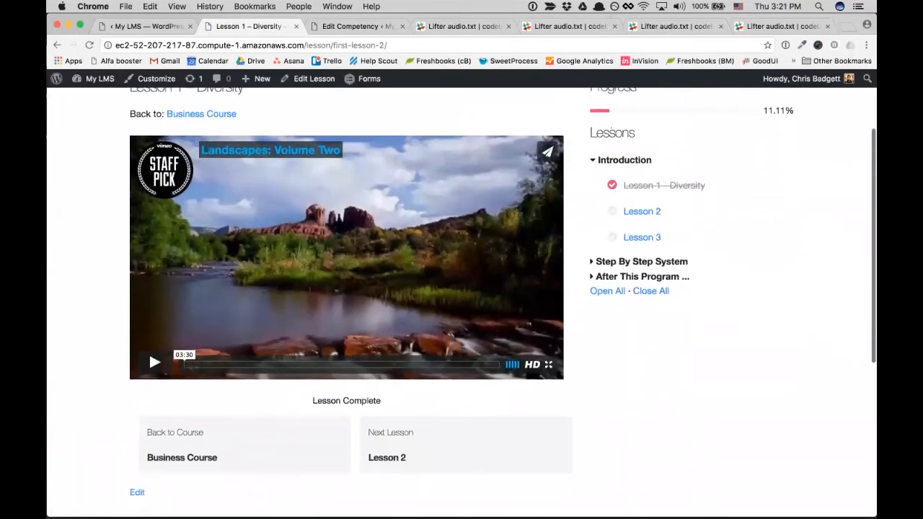
pyautogui.scroll(-2, 503, 292)
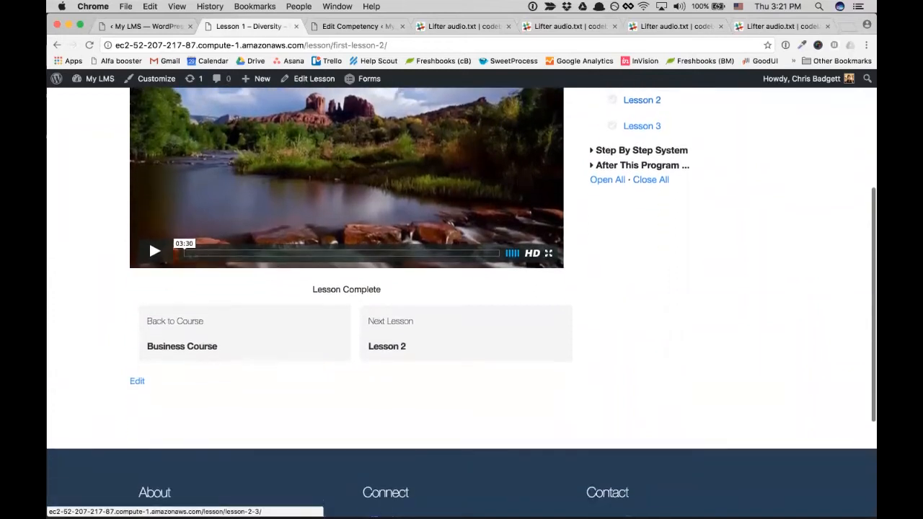
pyautogui.scroll(5, 461, 289)
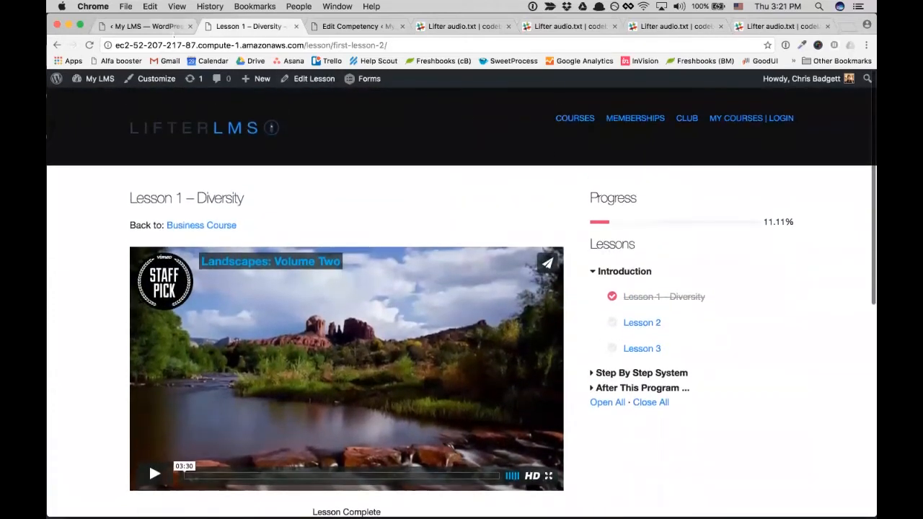
pyautogui.click(173, 31)
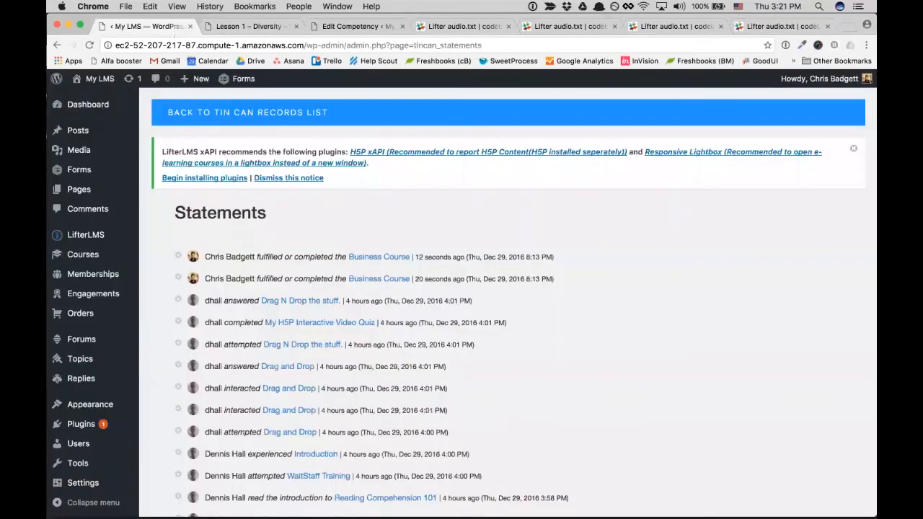
# - Reload the Statements page to show the new 'read about Lesson 1 – Diversity' entry
pyautogui.click(169, 44)
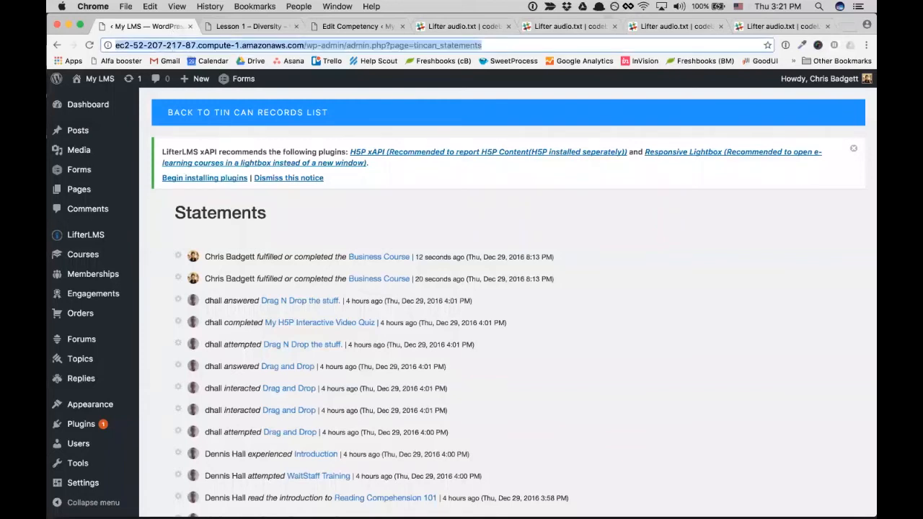
pyautogui.press('Return')
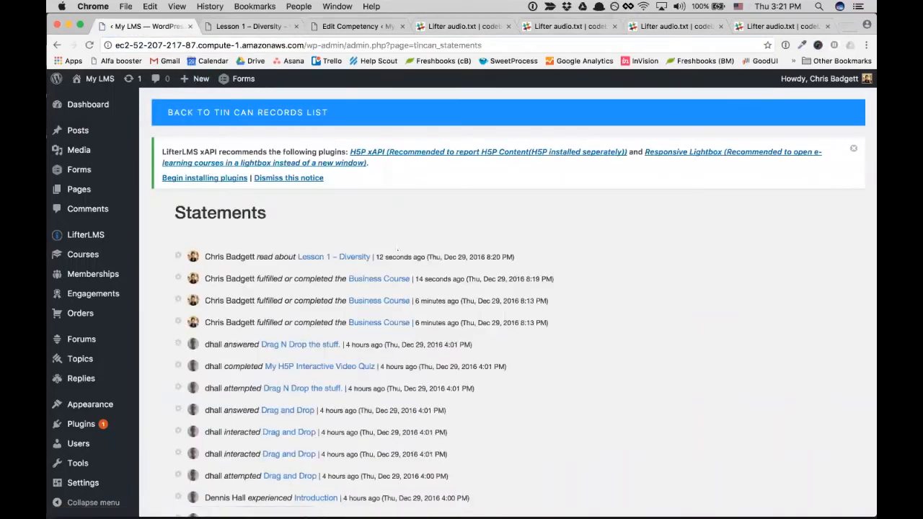
pyautogui.moveTo(205, 258); pyautogui.dragTo(511, 275)
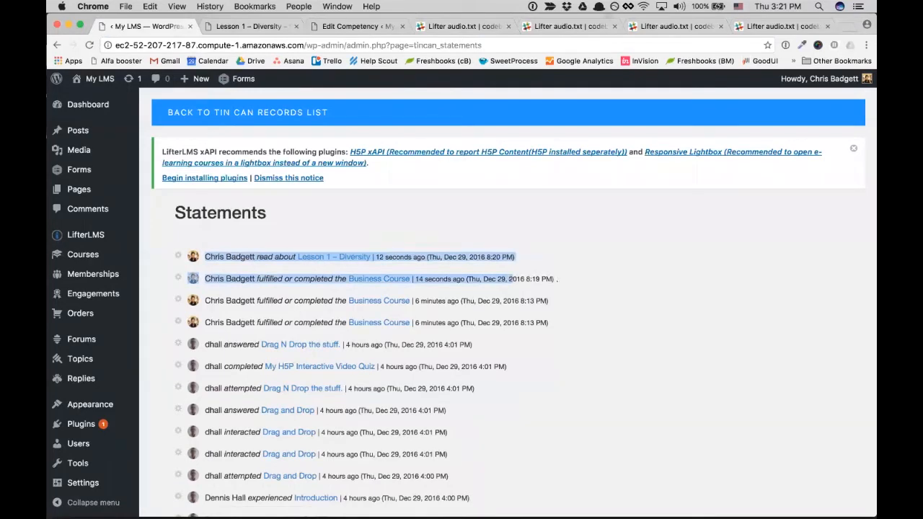
pyautogui.scroll(-2, 555, 279)
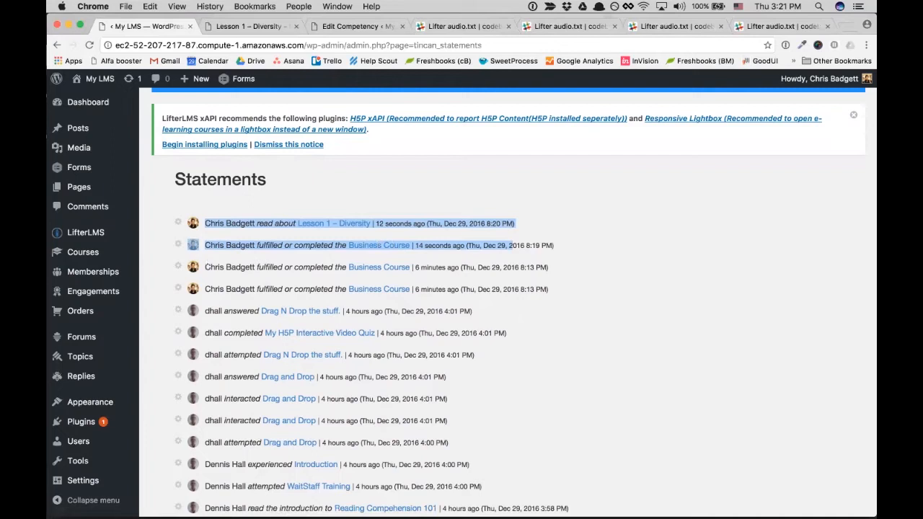
# - Expand and collapse the newest statement's JSON details, then review the list
pyautogui.click(178, 224)
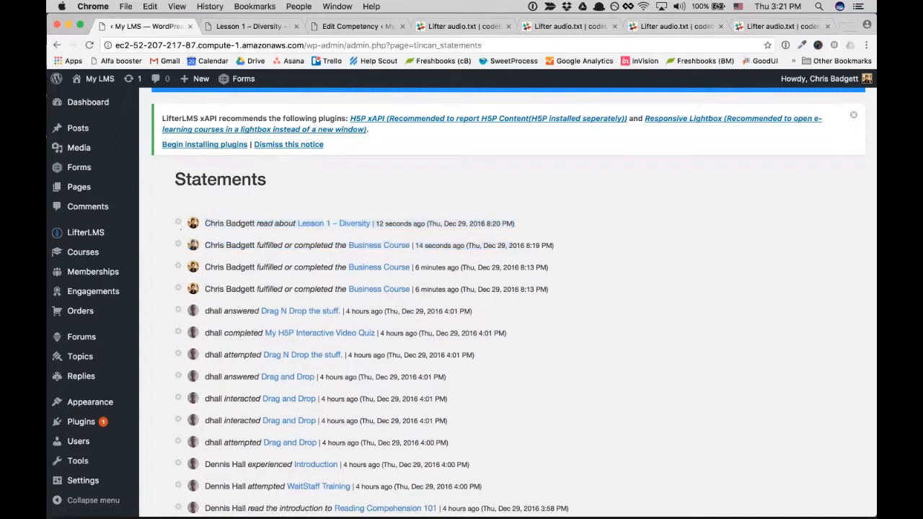
pyautogui.click(179, 224)
pyautogui.scroll(-3, 340, 396)
pyautogui.scroll(-1, 341, 396)
pyautogui.scroll(3, 340, 397)
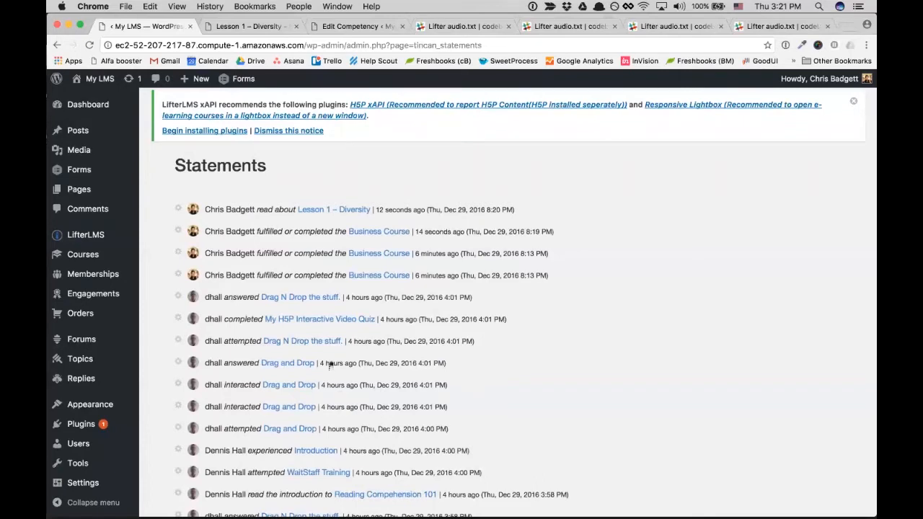
pyautogui.scroll(-3, 330, 365)
pyautogui.scroll(4, 330, 365)
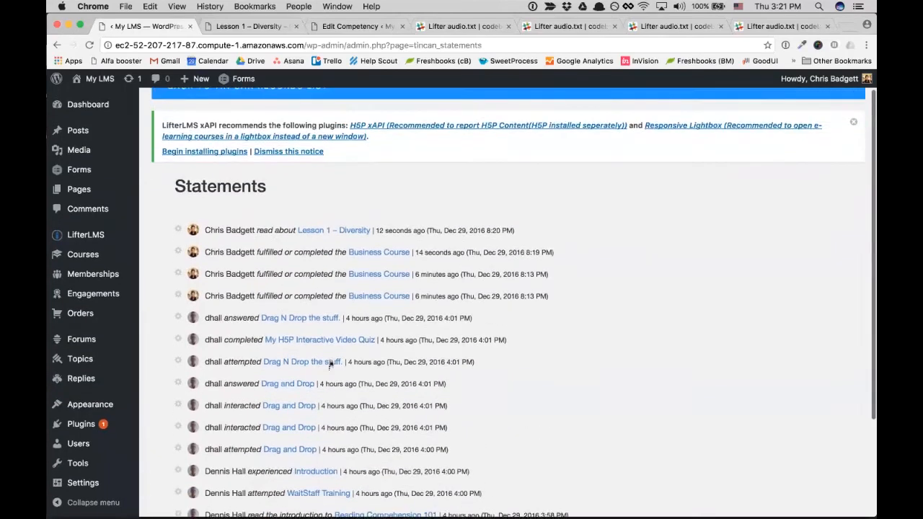
pyautogui.scroll(1, 330, 365)
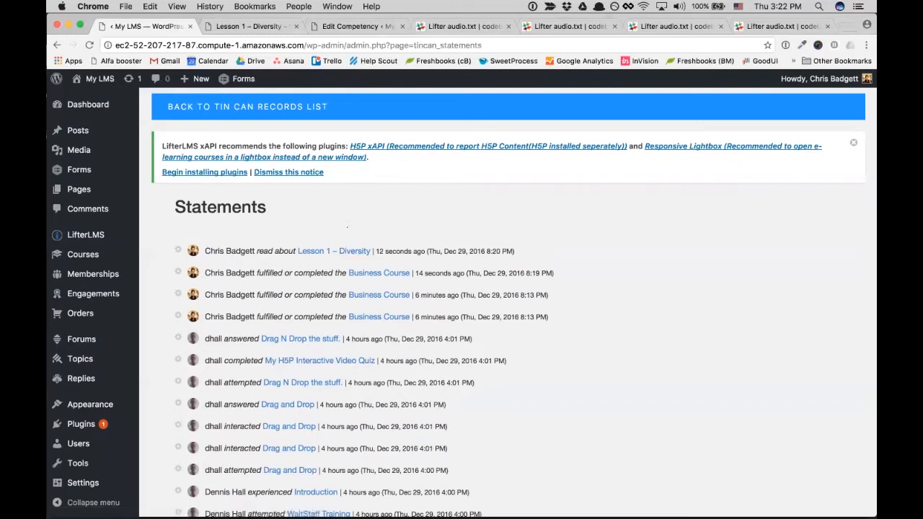
pyautogui.scroll(1, 347, 227)
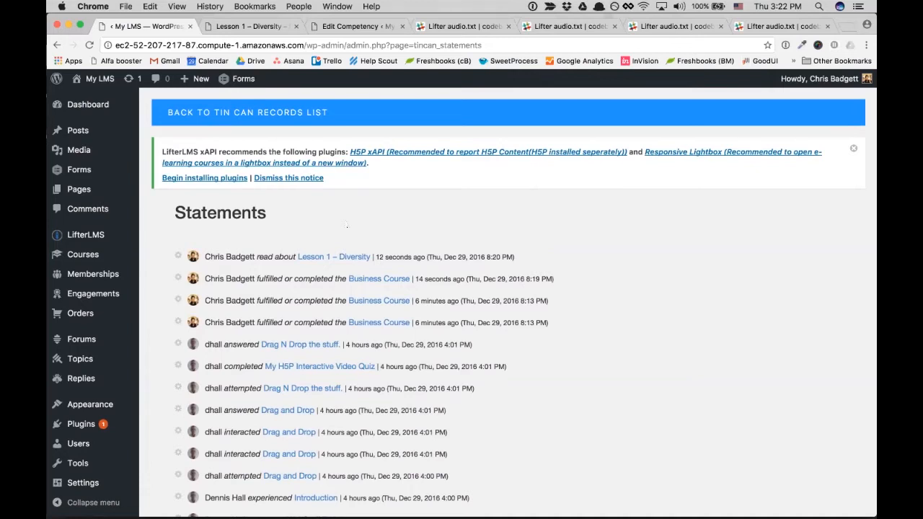
# - Open the LifterLMS settings from the admin sidebar
pyautogui.scroll(-2, 347, 226)
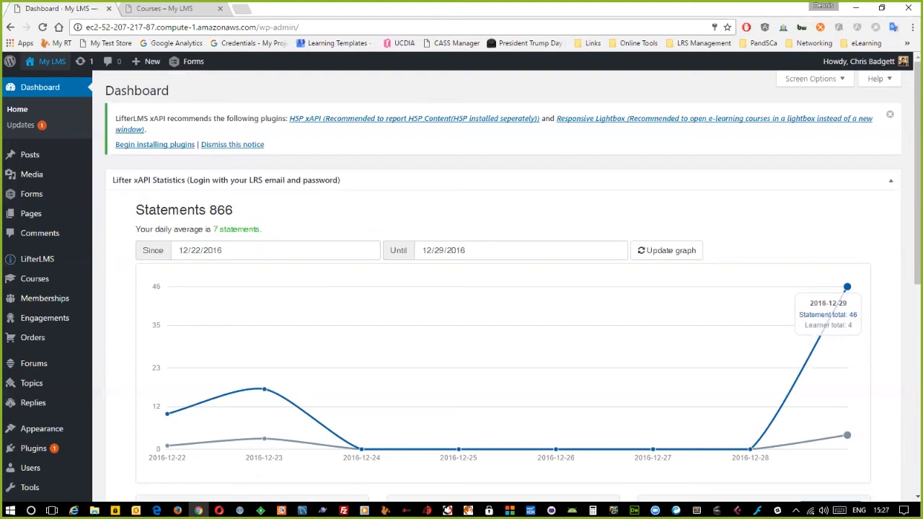
pyautogui.click(43, 259)
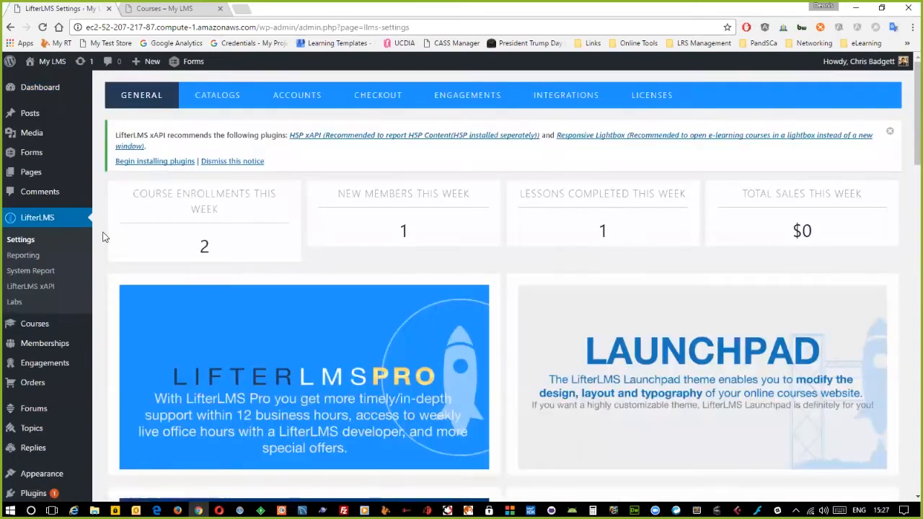
# - Start a new Tin Can record from the LifterLMS xAPI list and browse to the E drive
pyautogui.click(44, 287)
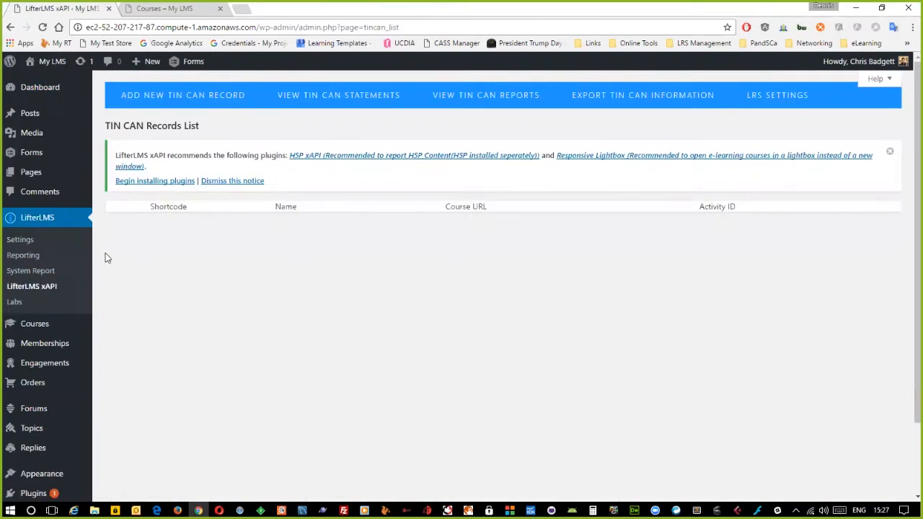
pyautogui.click(186, 92)
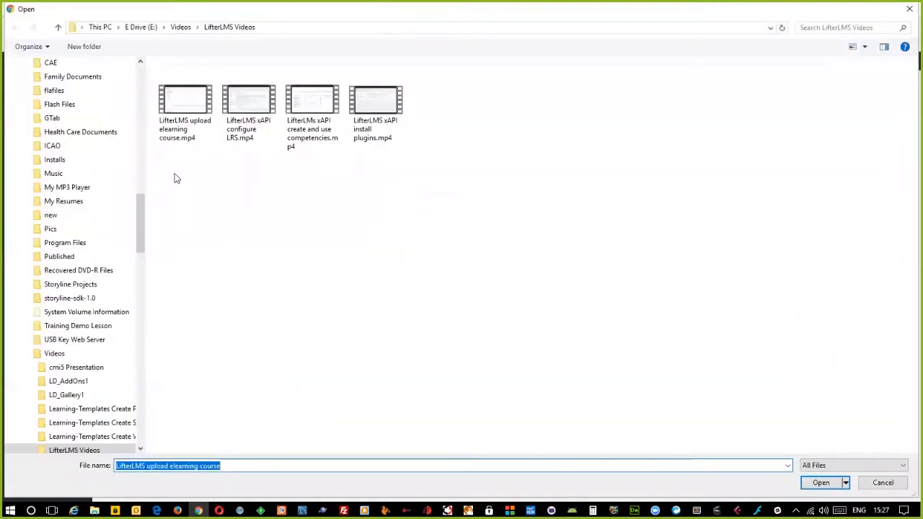
pyautogui.click(142, 28)
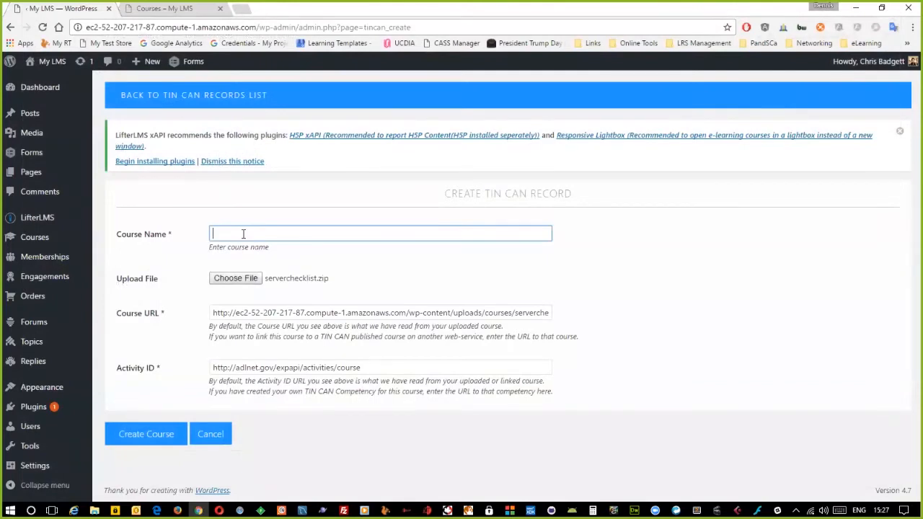
# - Enter 'Restaurant Skills Course' as the Course Name and make a first attempt at choosing the package
pyautogui.write('Restaurant Skills Course')
pyautogui.click(288, 281)
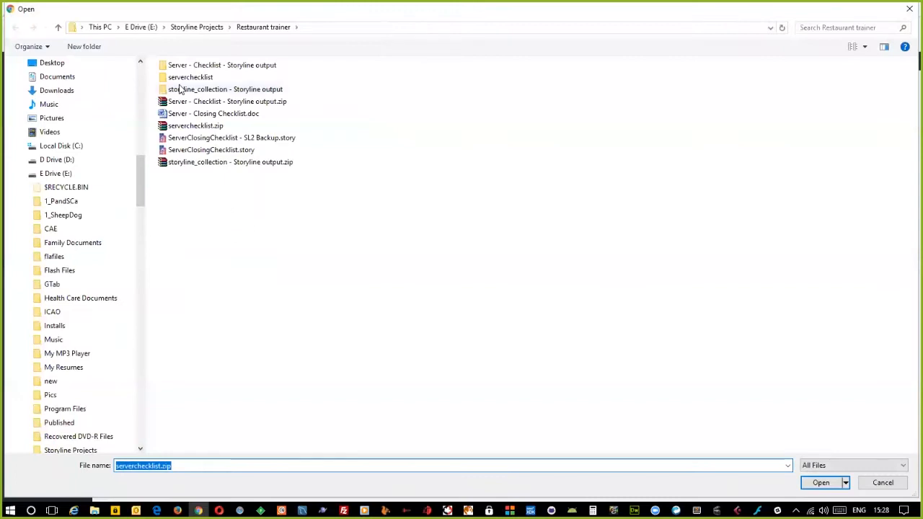
pyautogui.press('Return')
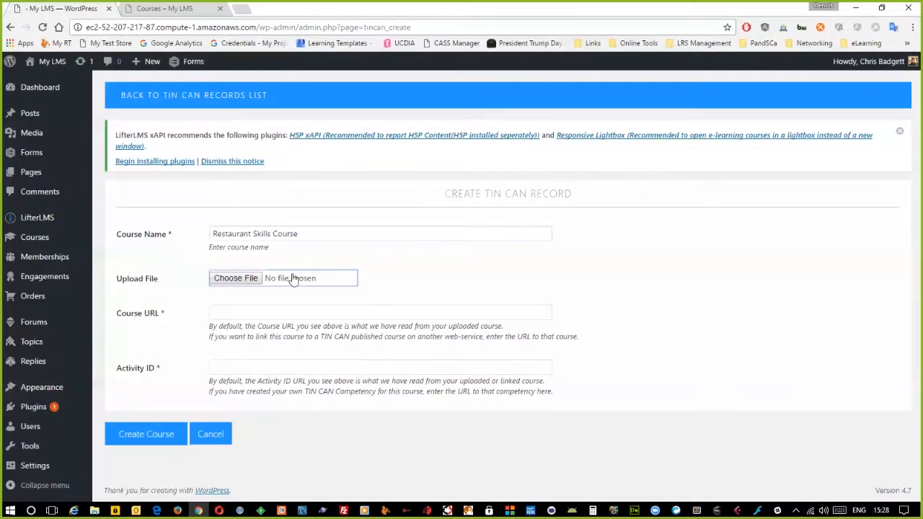
pyautogui.click(228, 278)
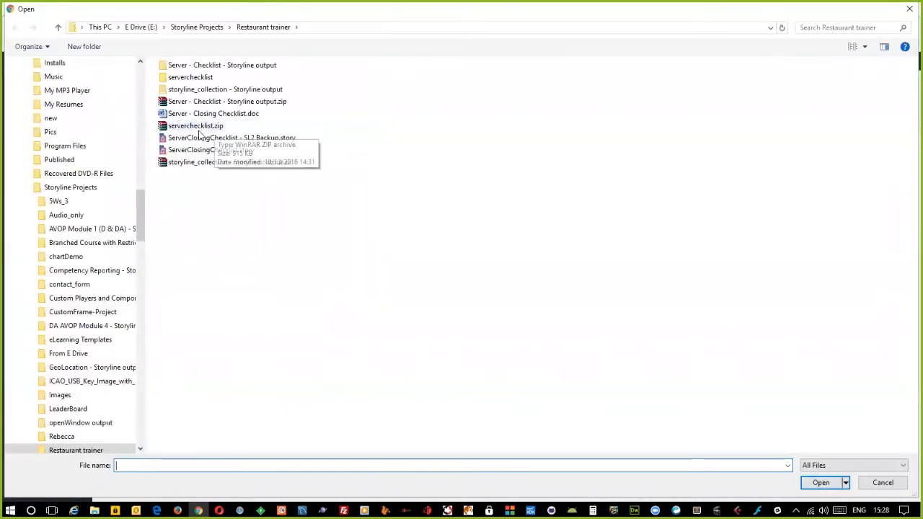
pyautogui.click(883, 483)
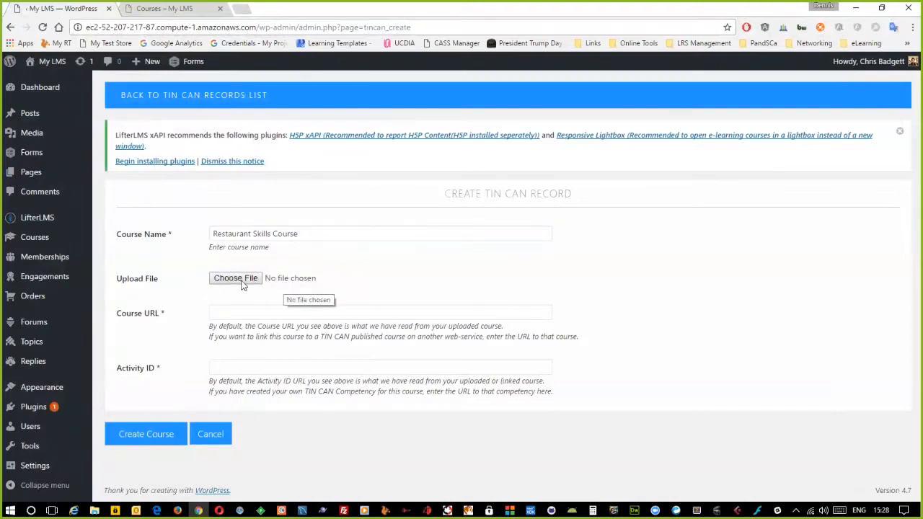
# - Upload serverchecklist.zip from the Restaurant trainer folder as the course package
pyautogui.click(232, 315)
pyautogui.click(338, 295)
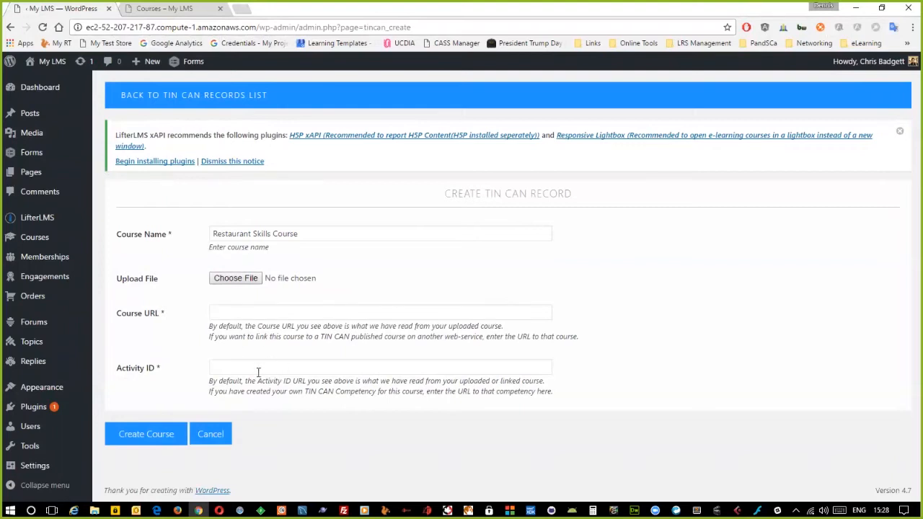
pyautogui.click(251, 283)
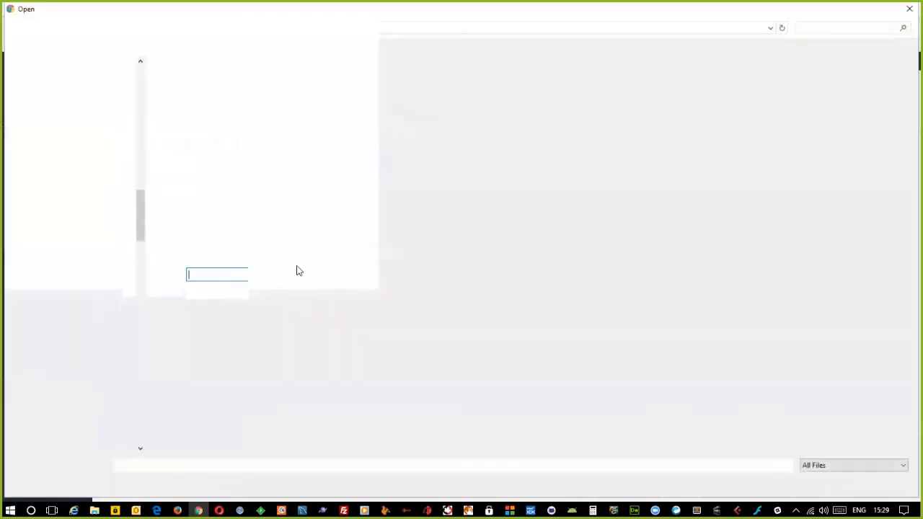
pyautogui.click(163, 128)
pyautogui.doubleClick(163, 128)
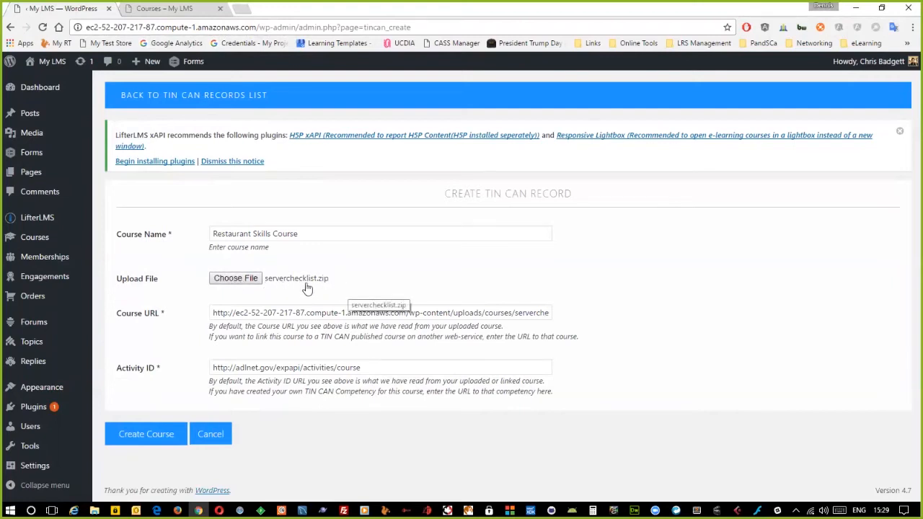
# - Check the Course URL's /story.html ending, then select the whole default Activity ID URL
pyautogui.click(274, 313)
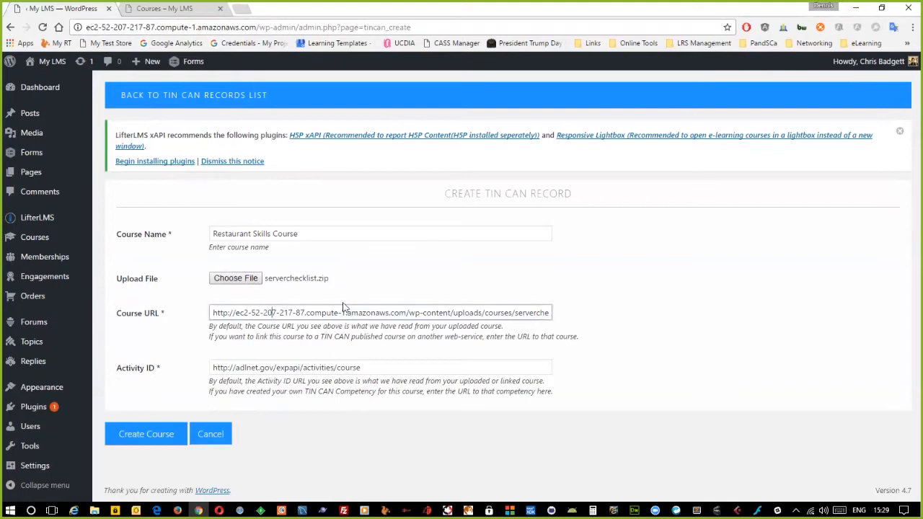
pyautogui.press('End')
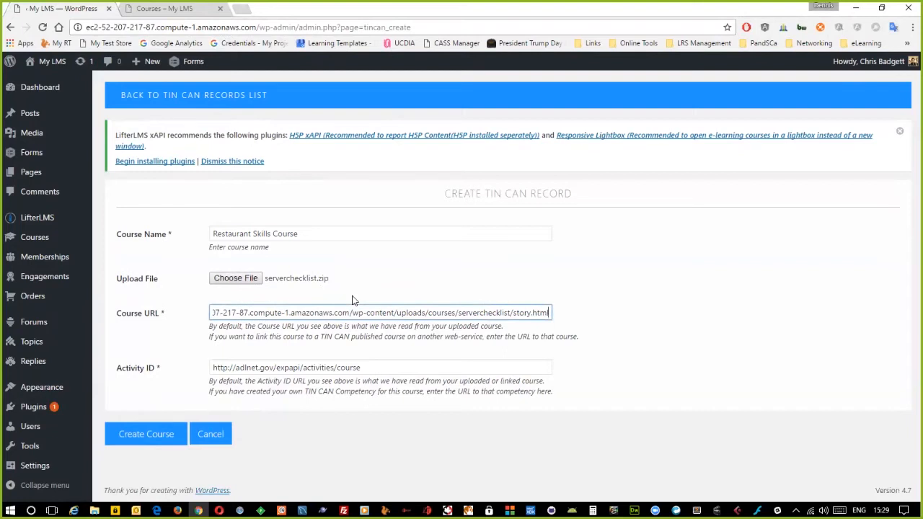
pyautogui.hotkey('ctrl', 'shift', 'Left')
pyautogui.hotkey('ctrl', 'shift', 'Left')
pyautogui.hotkey('ctrl', 'shift', 'Left')
pyautogui.click(576, 318)
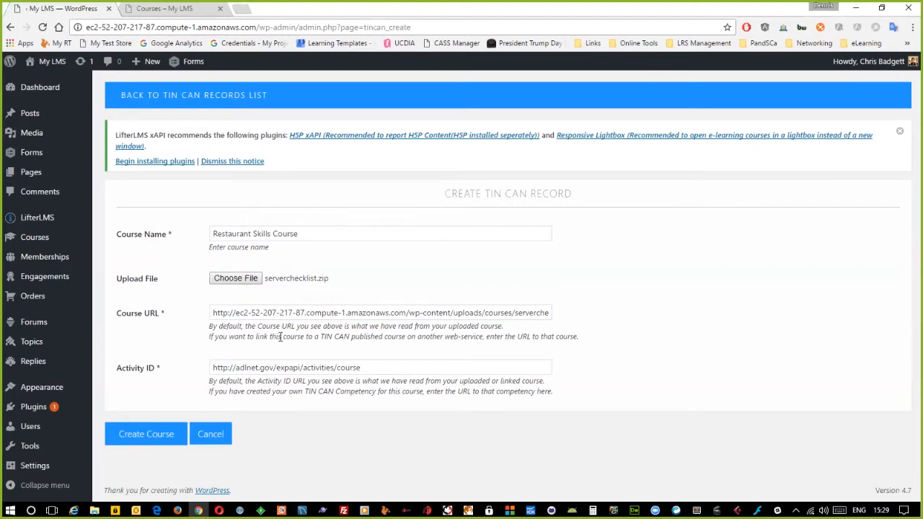
pyautogui.click(390, 367)
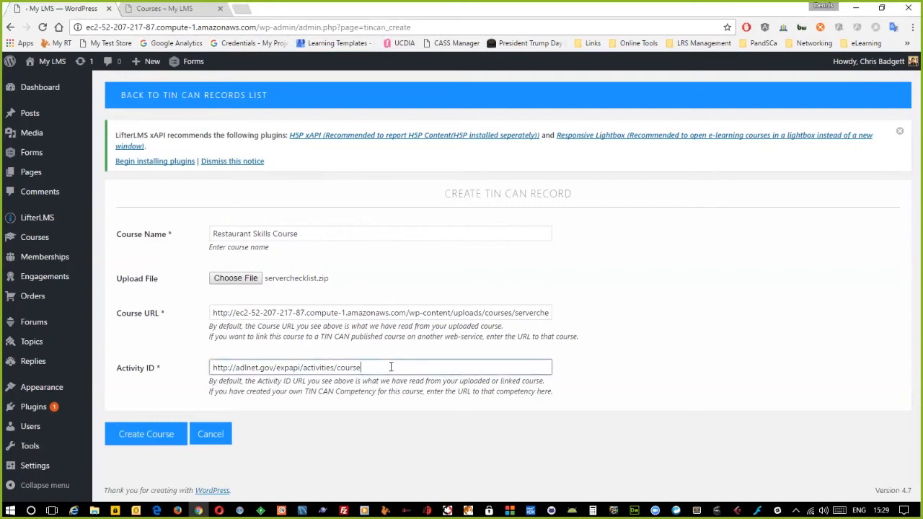
pyautogui.hotkey('ctrl', 'a')
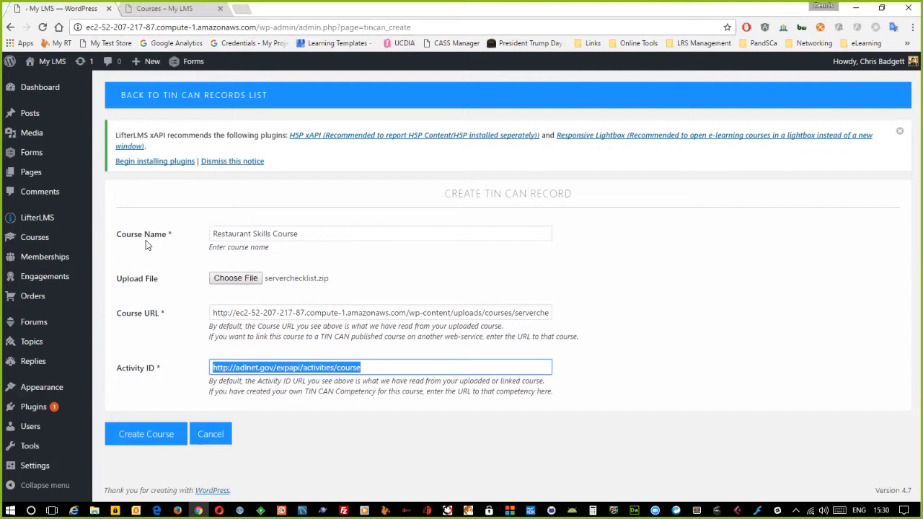
# - Open the Competencies list in a new tab and start a new competency
pyautogui.moveTo(35, 242)
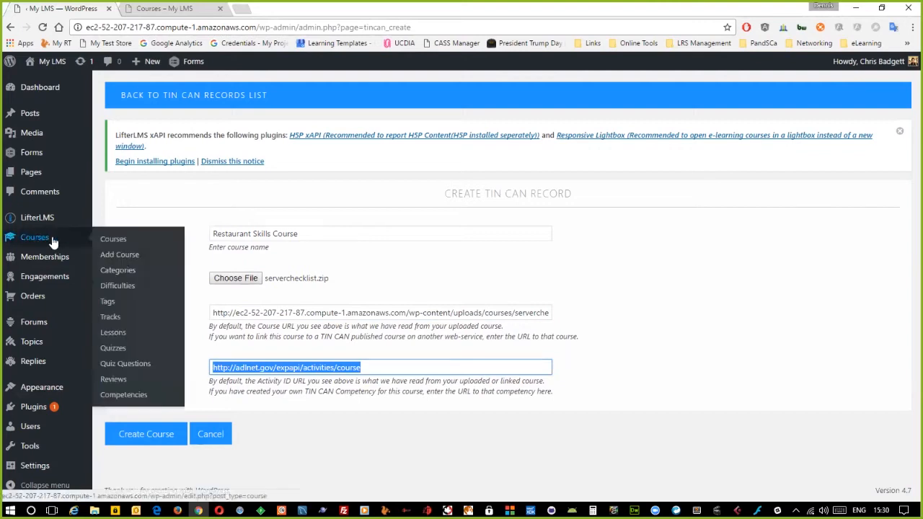
pyautogui.rightClick(121, 395)
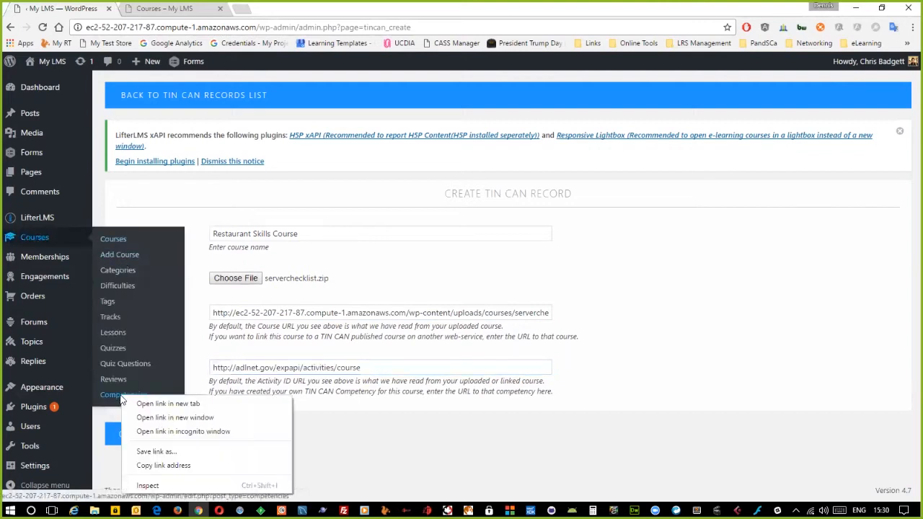
pyautogui.click(165, 407)
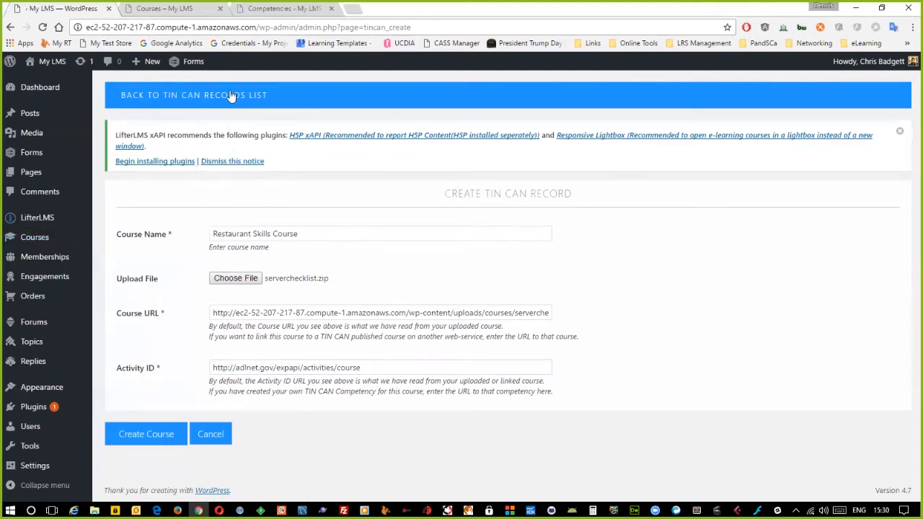
pyautogui.click(271, 8)
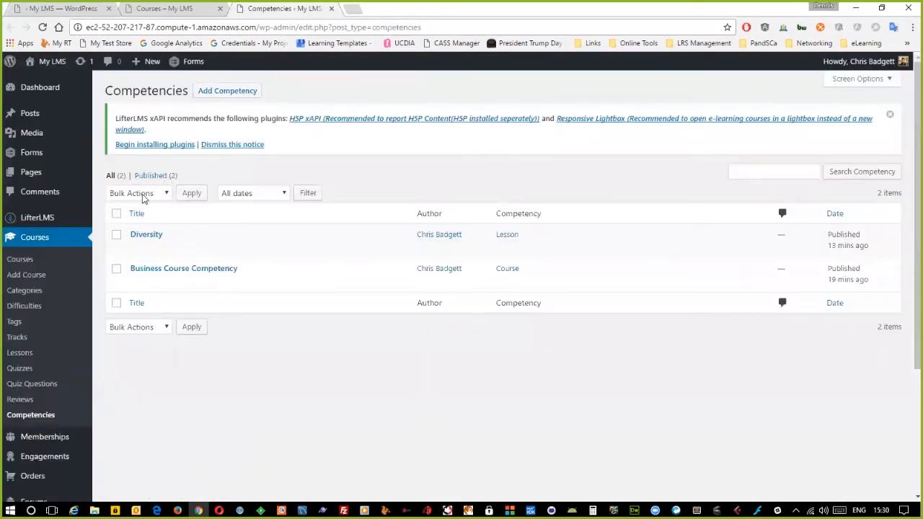
pyautogui.click(227, 90)
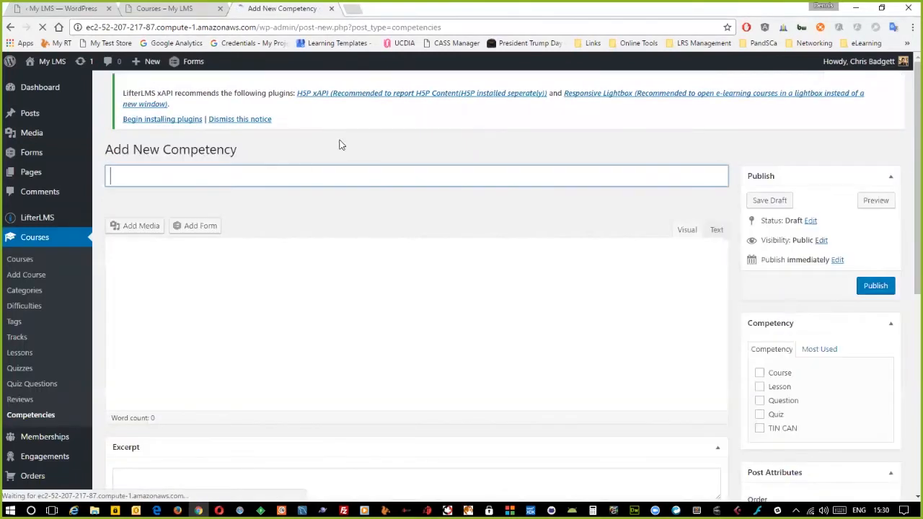
# - Title it 'e-learning Competence', describe it 'This person can open a e-learning course.', and tick TIN CAN
pyautogui.write('e-lea')
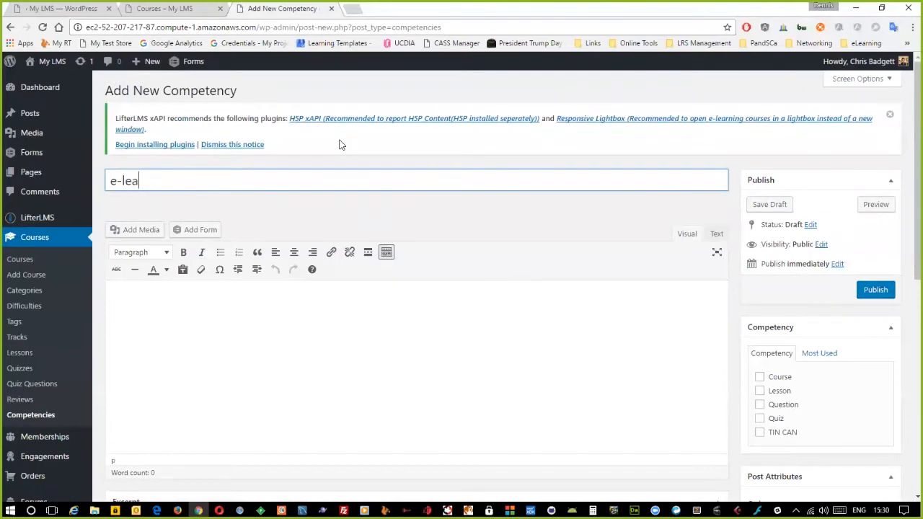
pyautogui.write('rning Competence')
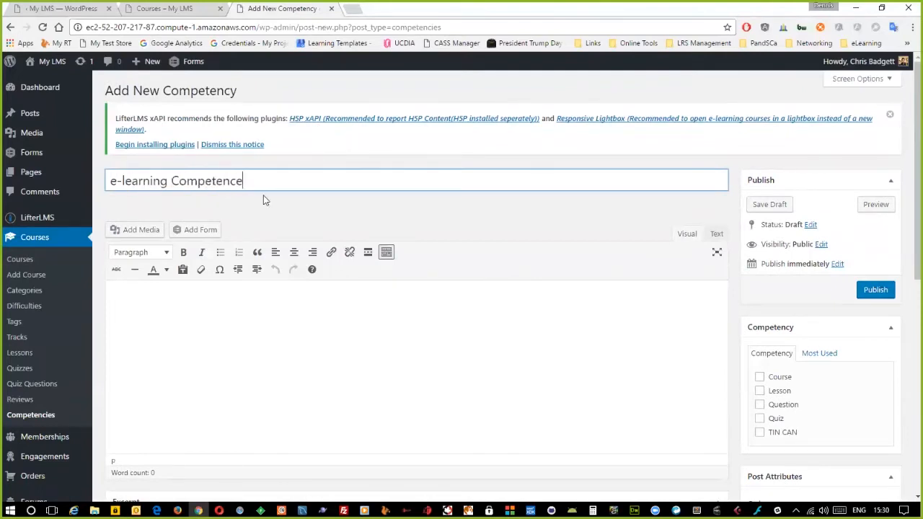
pyautogui.click(427, 295)
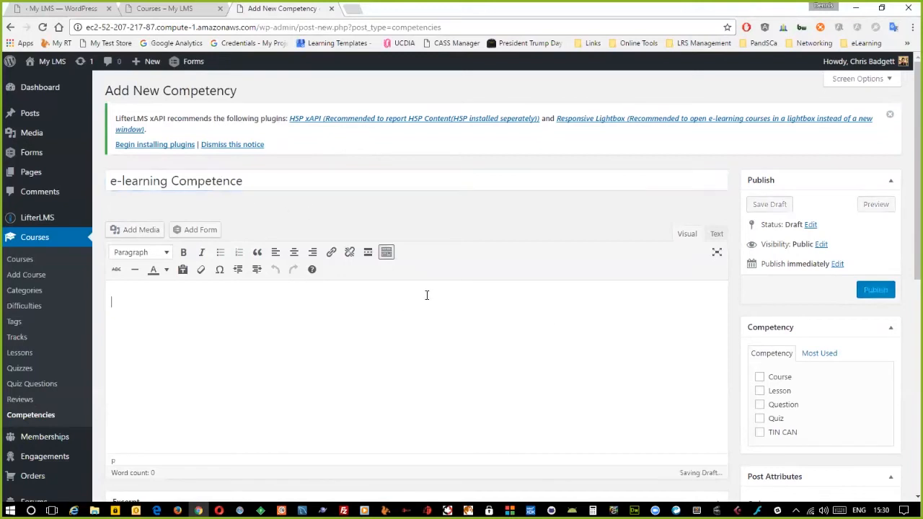
pyautogui.write('This pers')
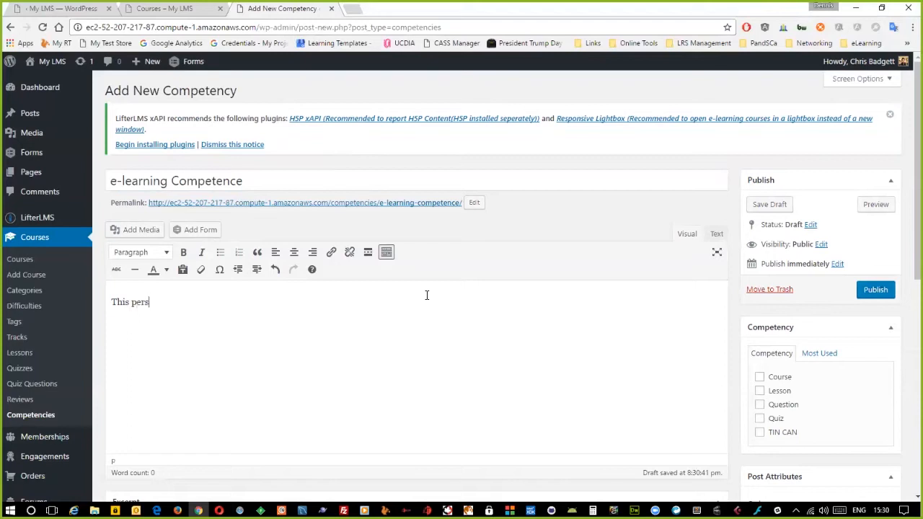
pyautogui.write('on can open a co')
pyautogui.press('BackSpace')
pyautogui.write('learning course.')
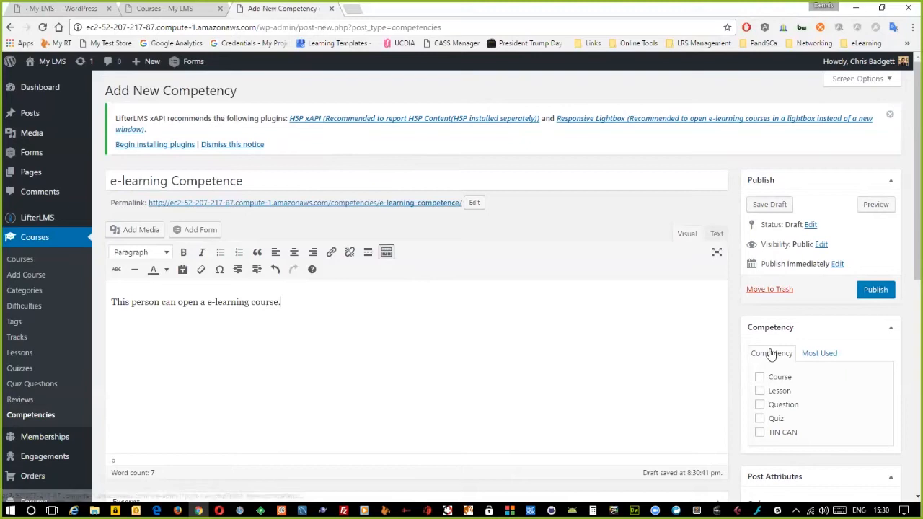
pyautogui.click(760, 434)
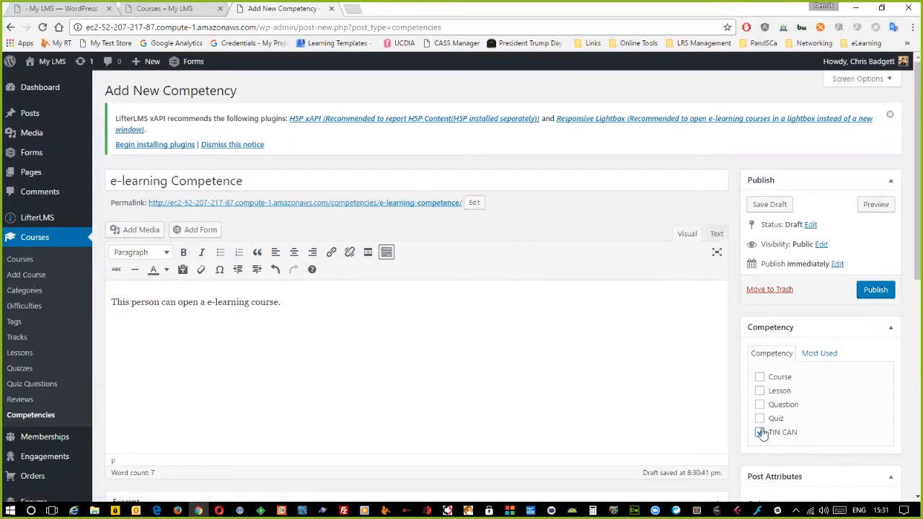
# - Copy the competency permalink and paste it over the Tin Can form's Activity ID
pyautogui.rightClick(373, 203)
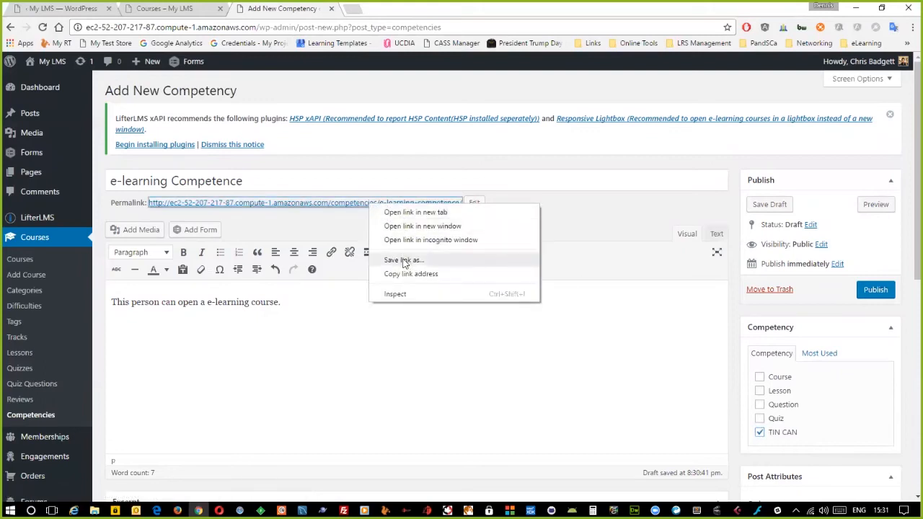
pyautogui.click(408, 274)
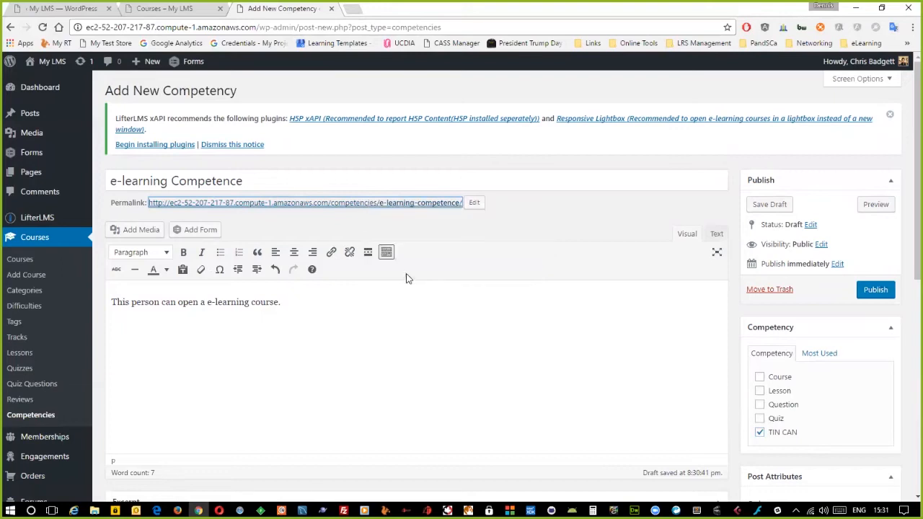
pyautogui.click(345, 224)
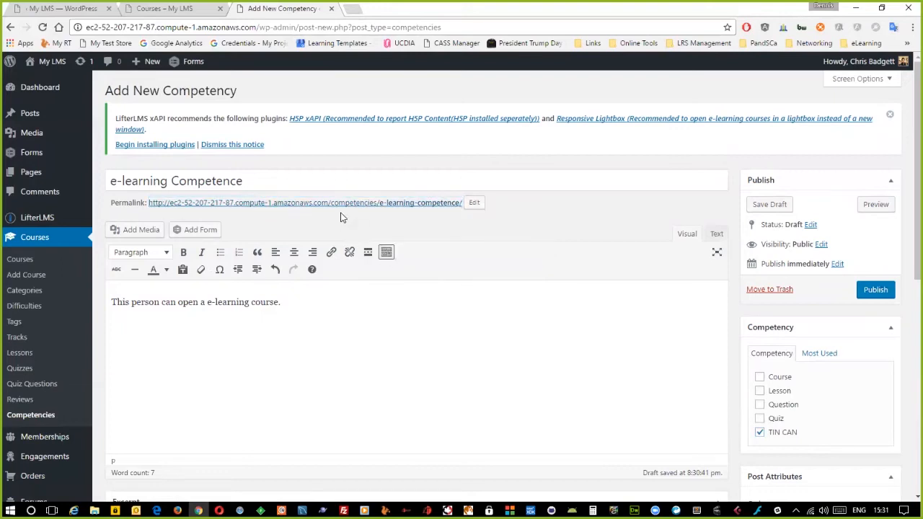
pyautogui.click(90, 10)
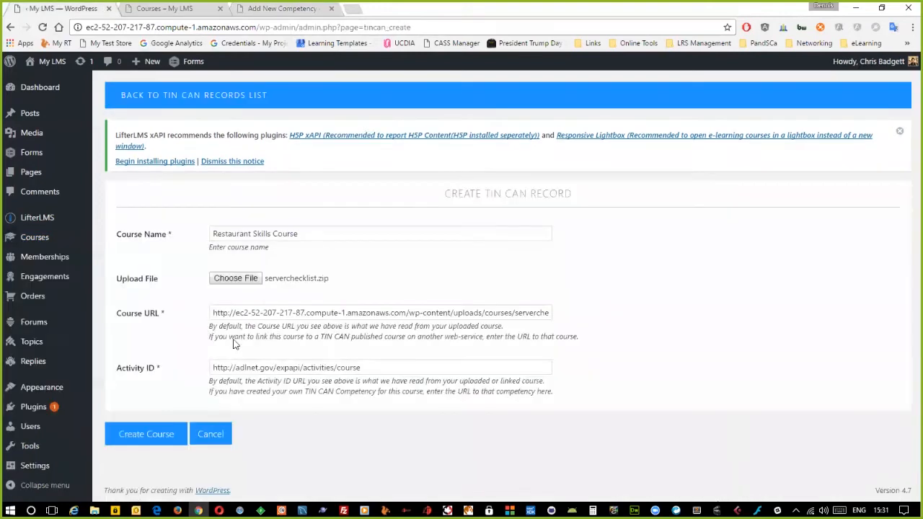
pyautogui.click(373, 368)
pyautogui.hotkey('ctrl', 'a')
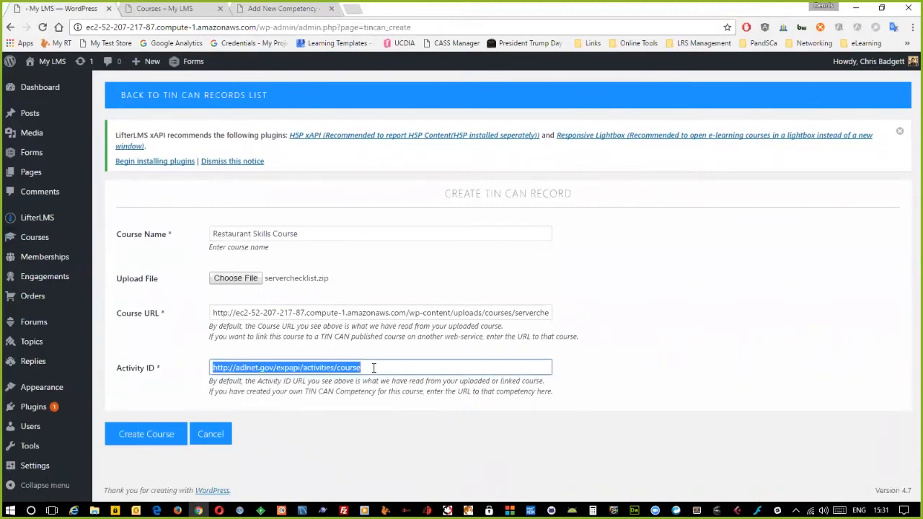
pyautogui.hotkey('ctrl', 'v')
# - Publish the e-learning Competence competency
pyautogui.hotkey('ctrl', 'shift', 'Tab')
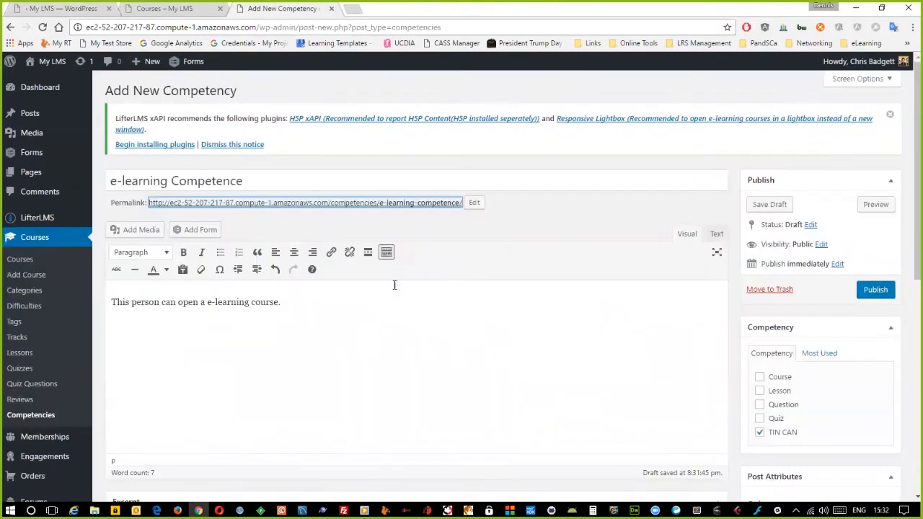
pyautogui.click(428, 228)
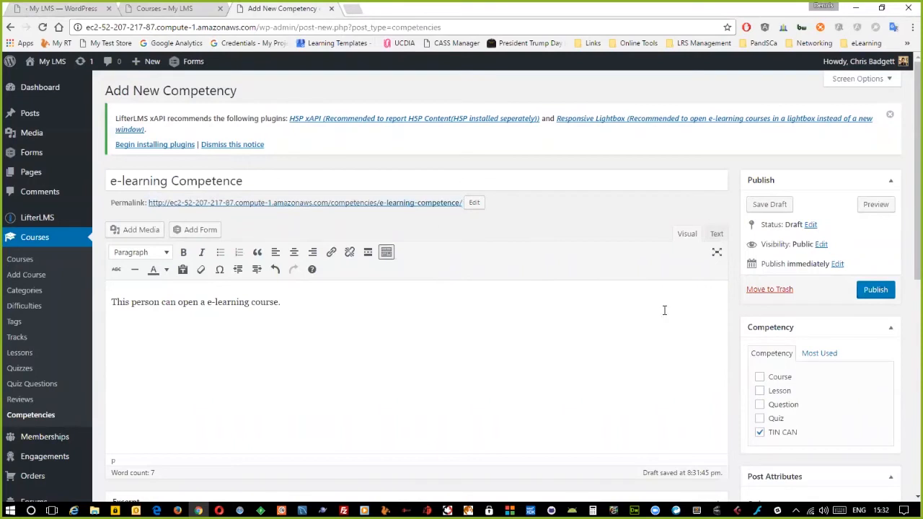
pyautogui.click(875, 289)
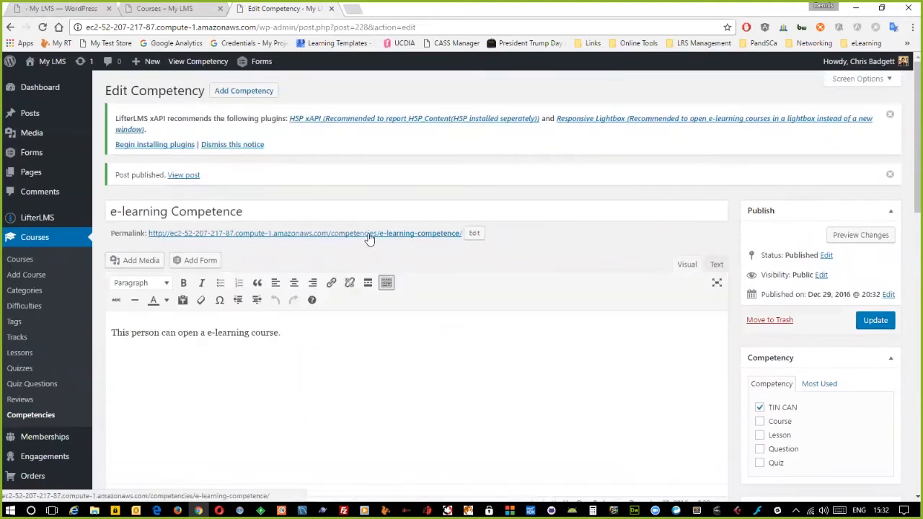
# - Copy the e-learning Competence page URL from its address bar and close that tab
pyautogui.click(368, 236)
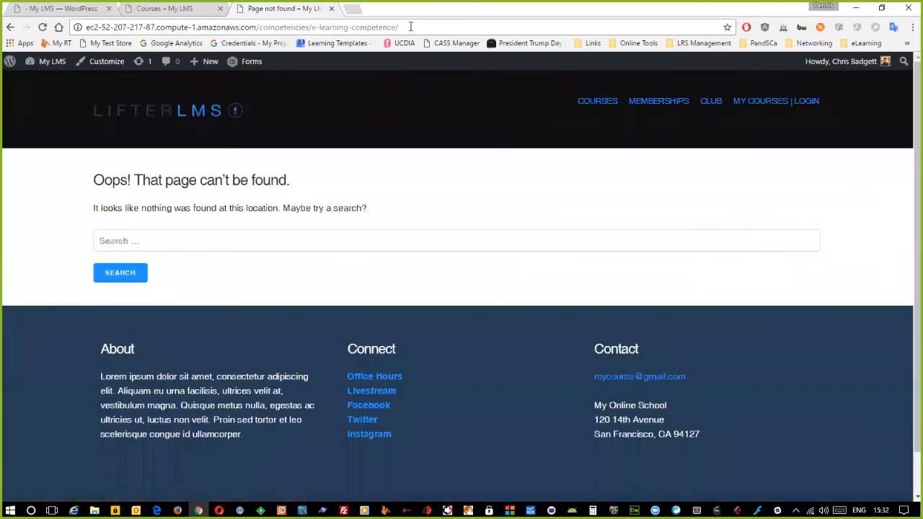
pyautogui.click(410, 27)
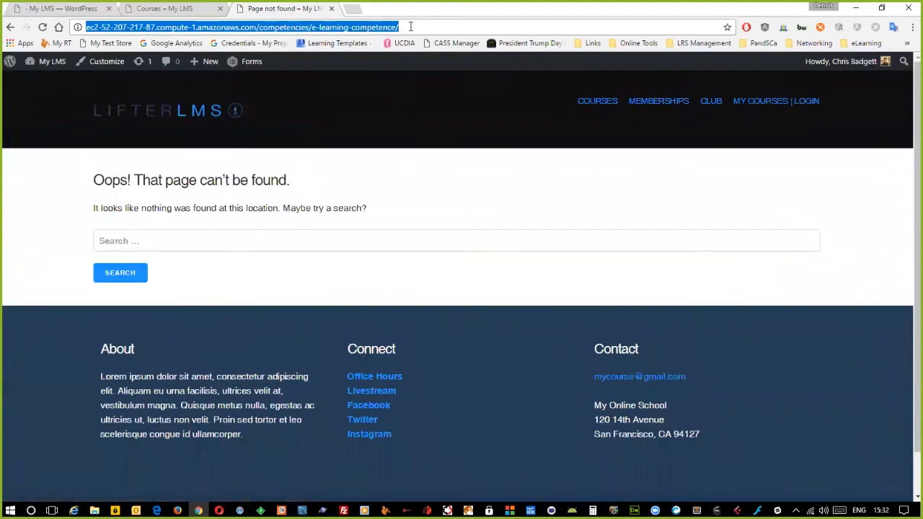
pyautogui.rightClick(376, 27)
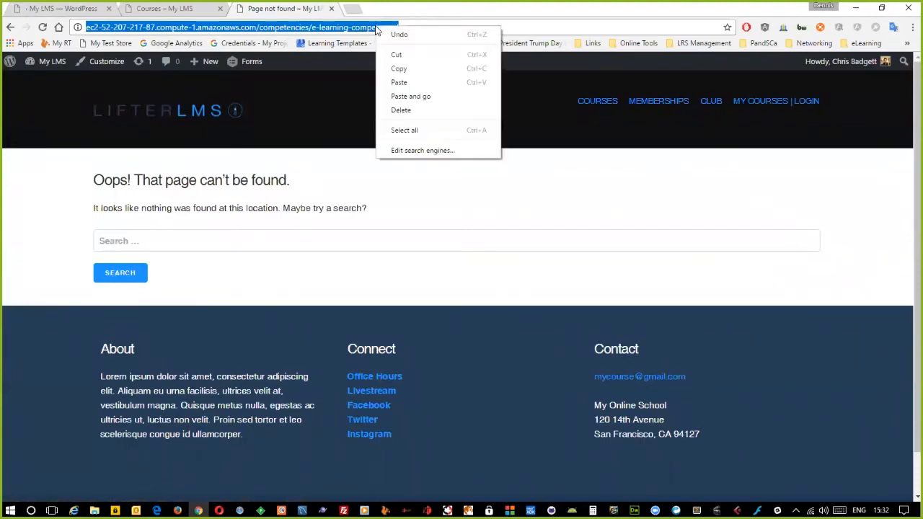
pyautogui.click(399, 68)
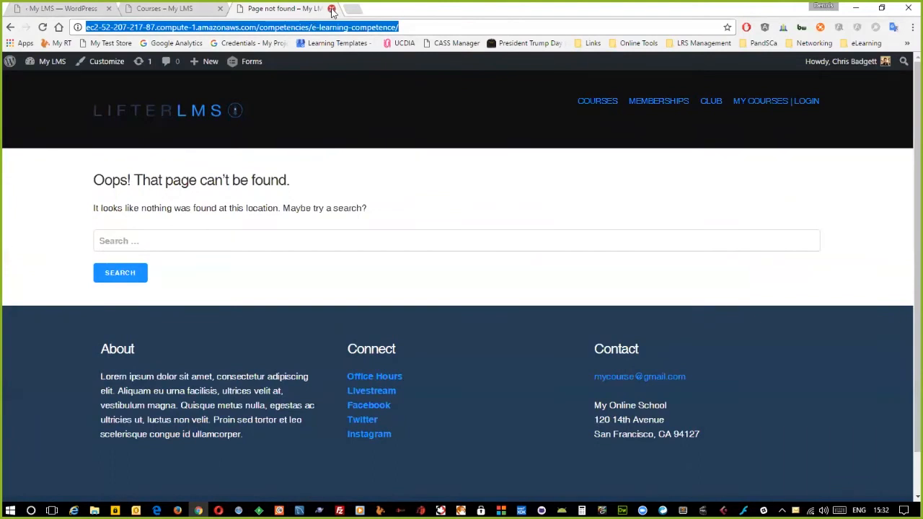
pyautogui.click(331, 8)
# - Paste the competency URL as Activity ID and create the Restaurant Skills Course record
pyautogui.click(63, 9)
pyautogui.click(314, 365)
pyautogui.hotkey('ctrl', 'v')
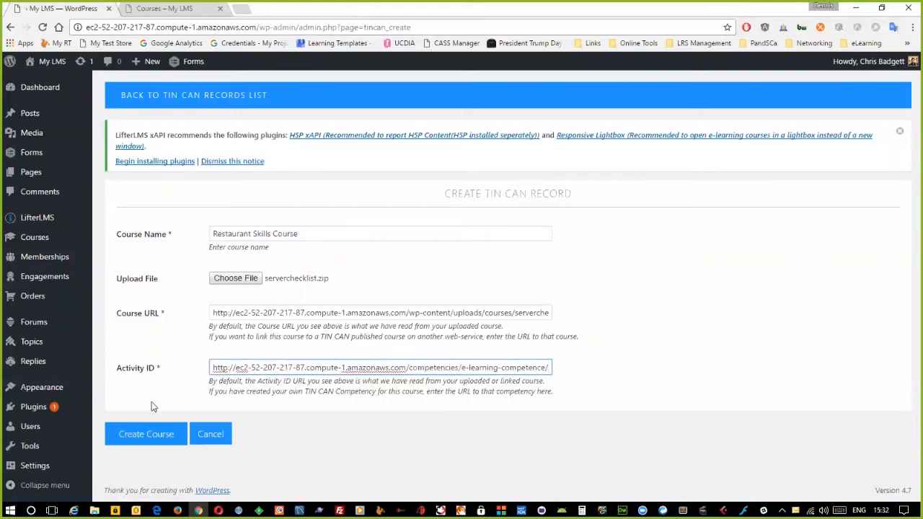
pyautogui.click(151, 437)
pyautogui.click(148, 433)
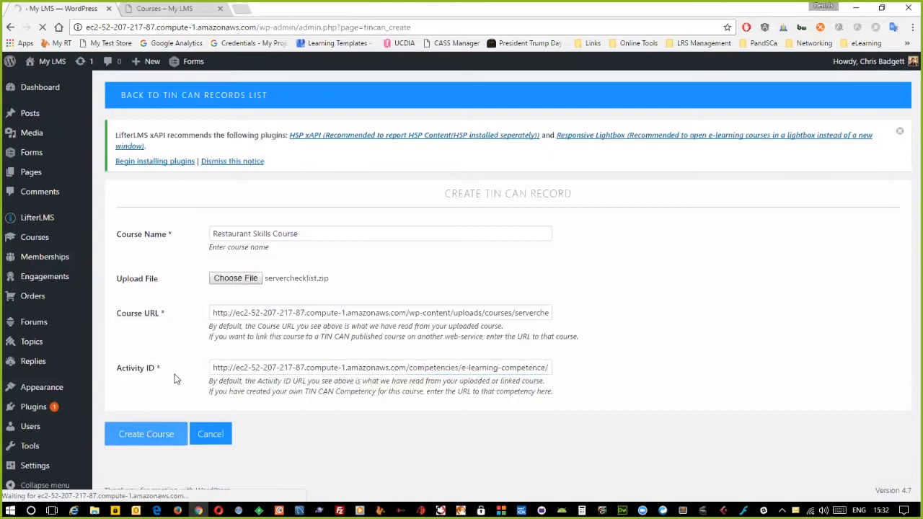
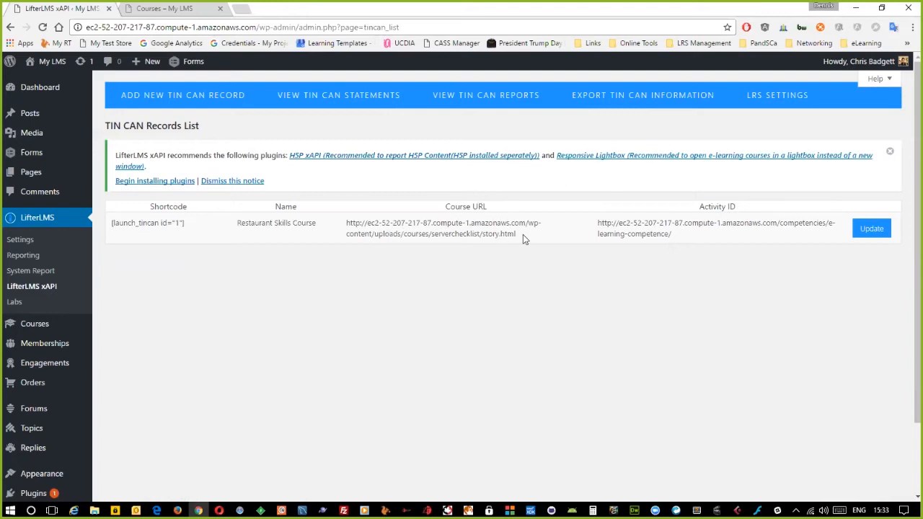
# - Open Lesson 3's editor from the Courses tab, keeping the TIN CAN records list in the first tab
pyautogui.click(241, 12)
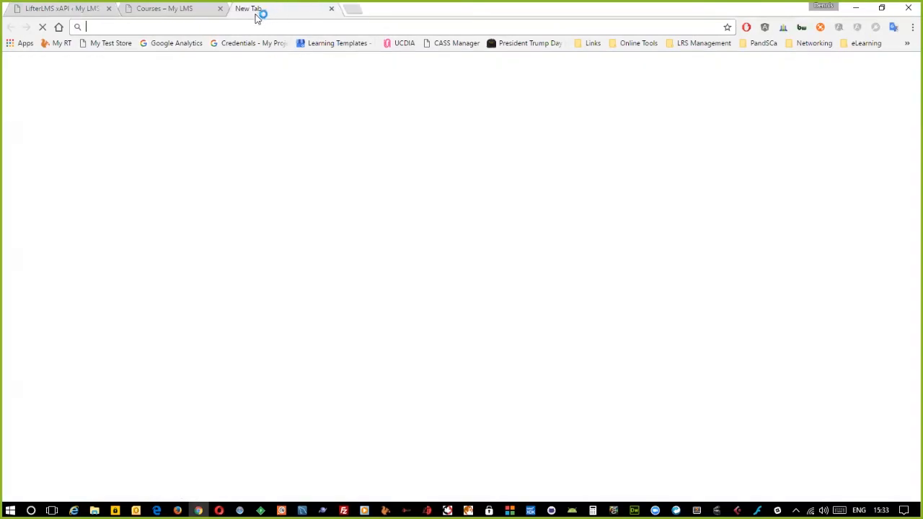
pyautogui.click(331, 10)
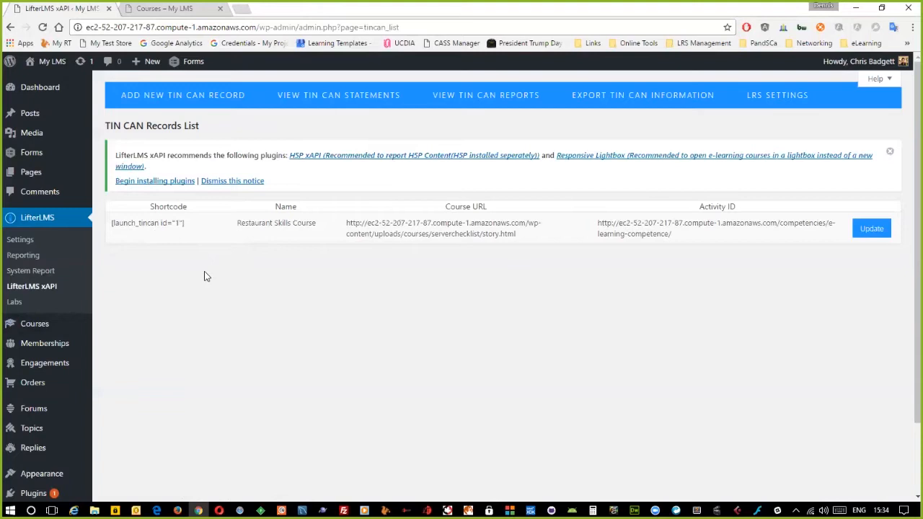
pyautogui.click(141, 9)
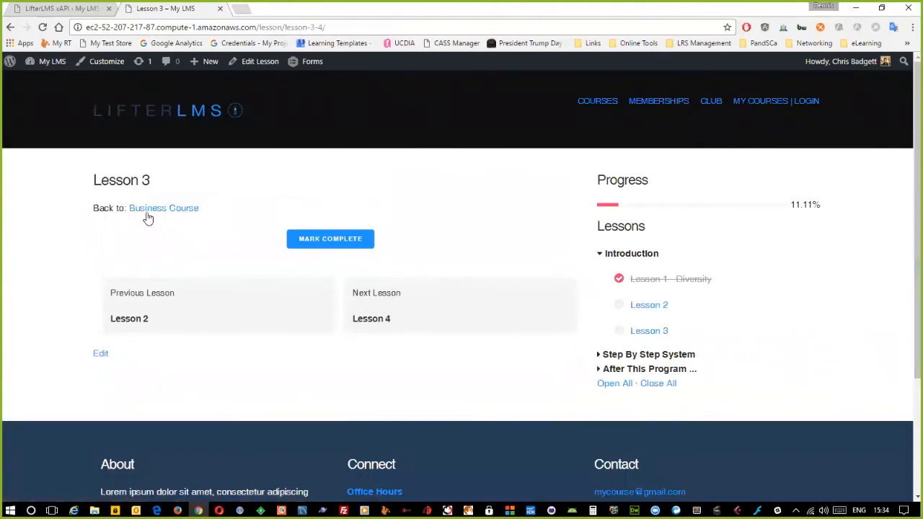
pyautogui.click(248, 64)
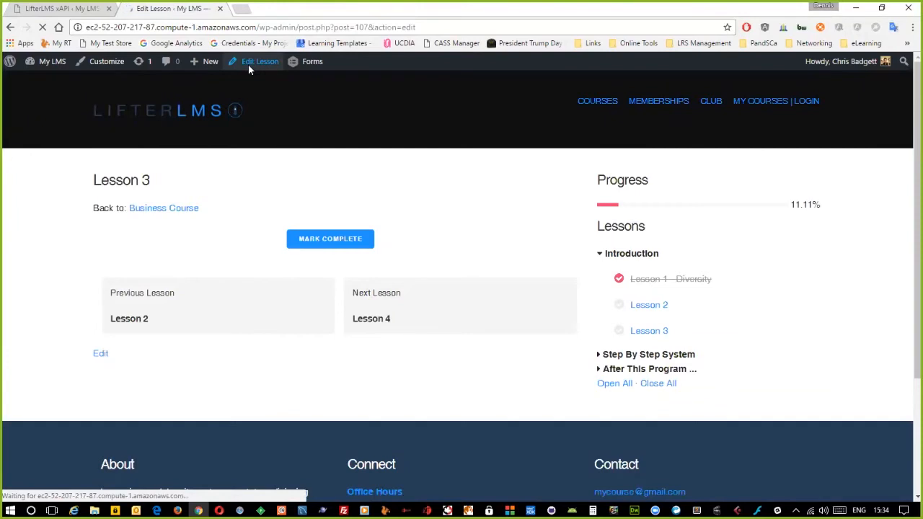
pyautogui.click(61, 9)
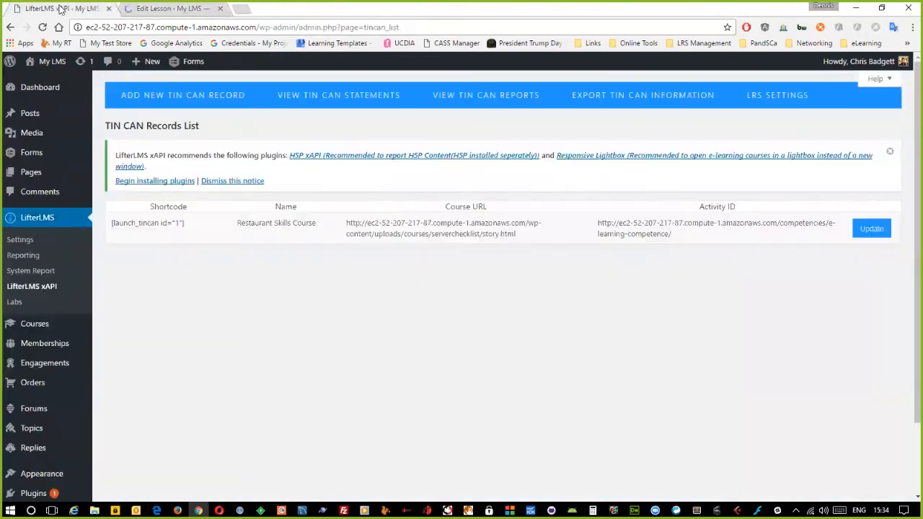
pyautogui.click(191, 10)
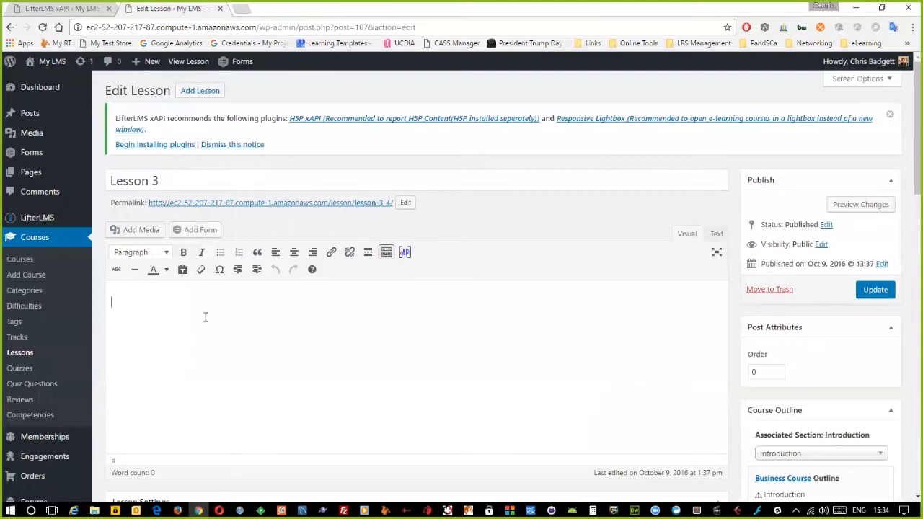
# - Start a TIN CAN launch button that launches the Restaurant Skills Course
pyautogui.click(404, 252)
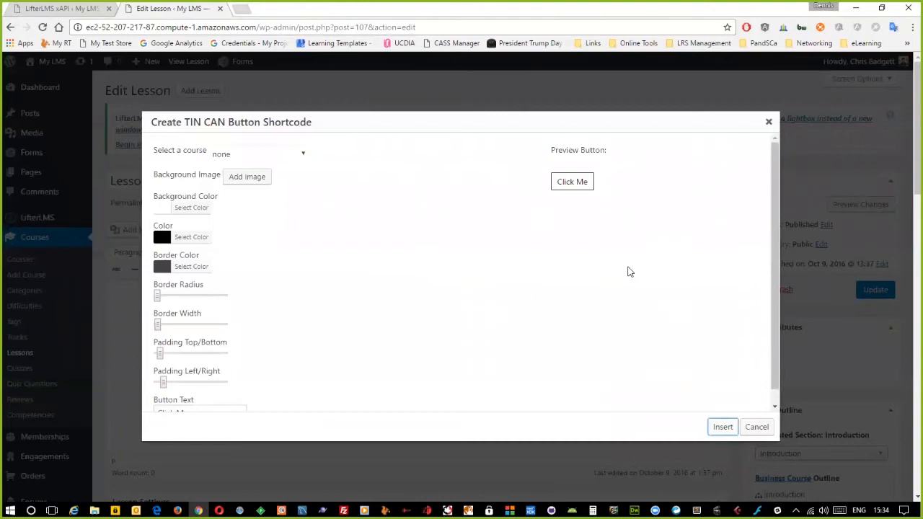
pyautogui.scroll(-1, 567, 282)
pyautogui.scroll(-2, 511, 264)
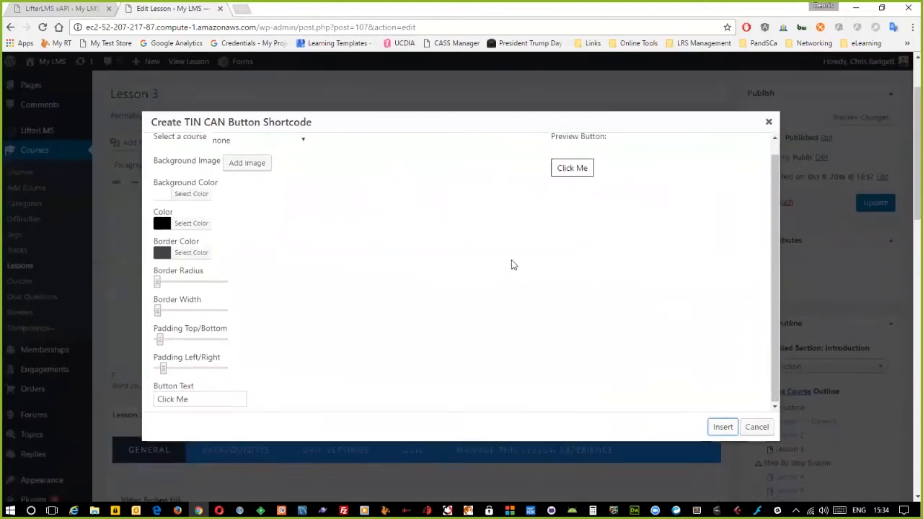
pyautogui.scroll(3, 511, 265)
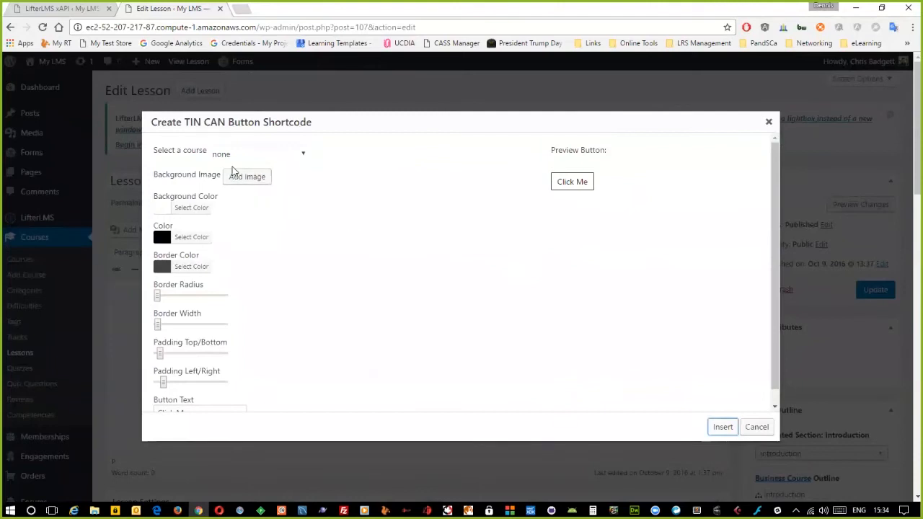
pyautogui.click(216, 153)
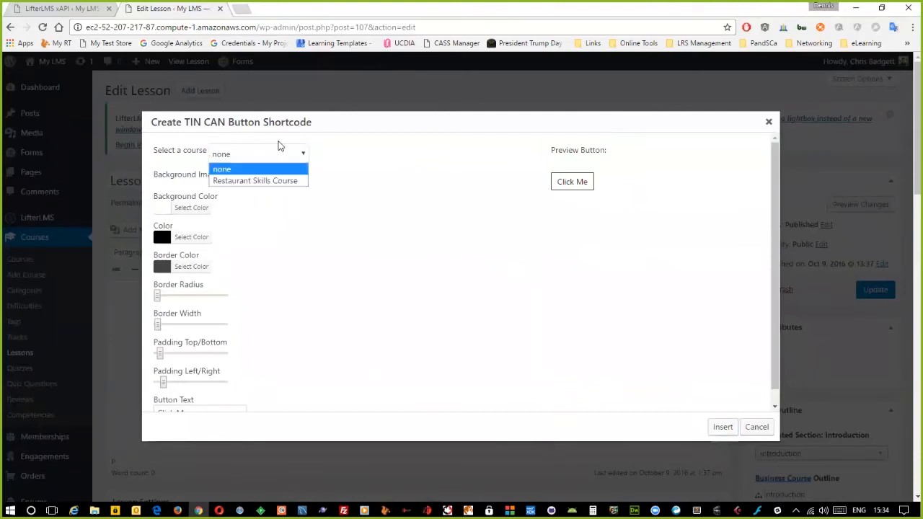
pyautogui.click(268, 181)
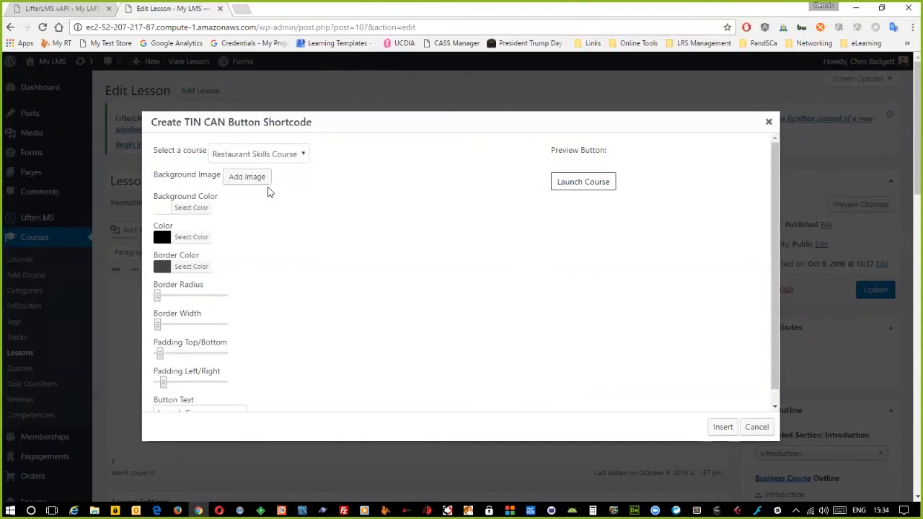
# - Give the button background #1e73be, text colour #ffffff and border colour #1e73be
pyautogui.click(185, 210)
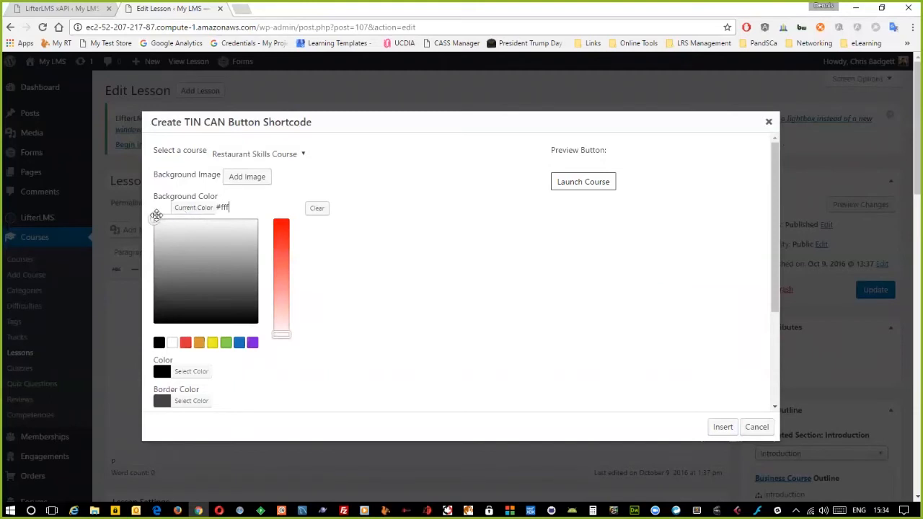
pyautogui.click(238, 343)
pyautogui.click(436, 344)
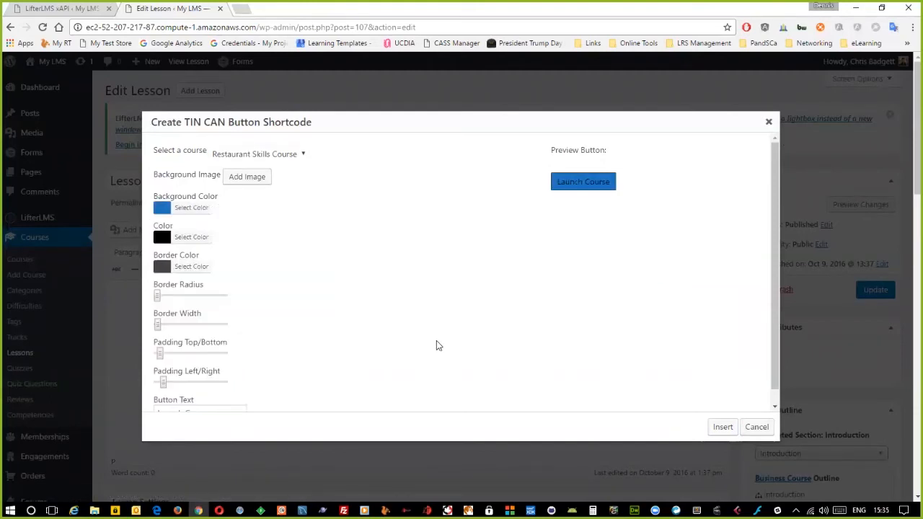
pyautogui.click(184, 241)
pyautogui.moveTo(189, 250); pyautogui.dragTo(135, 234)
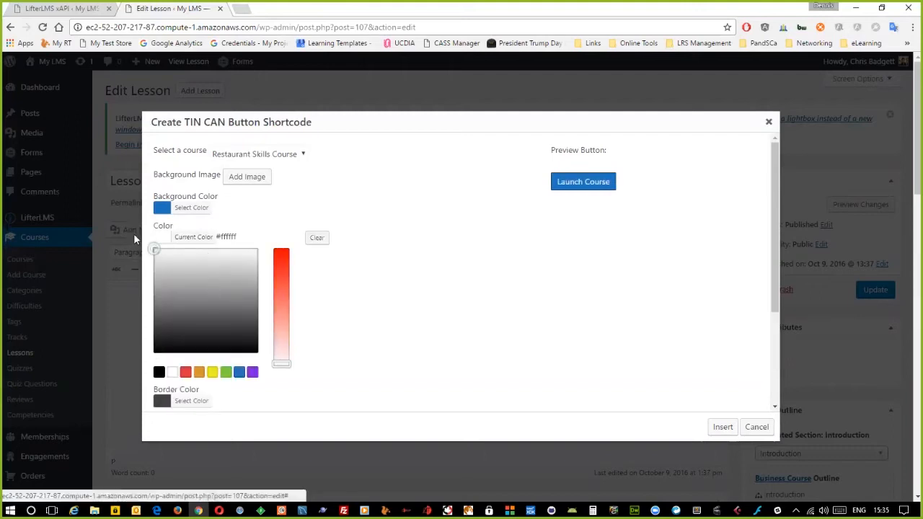
pyautogui.click(392, 297)
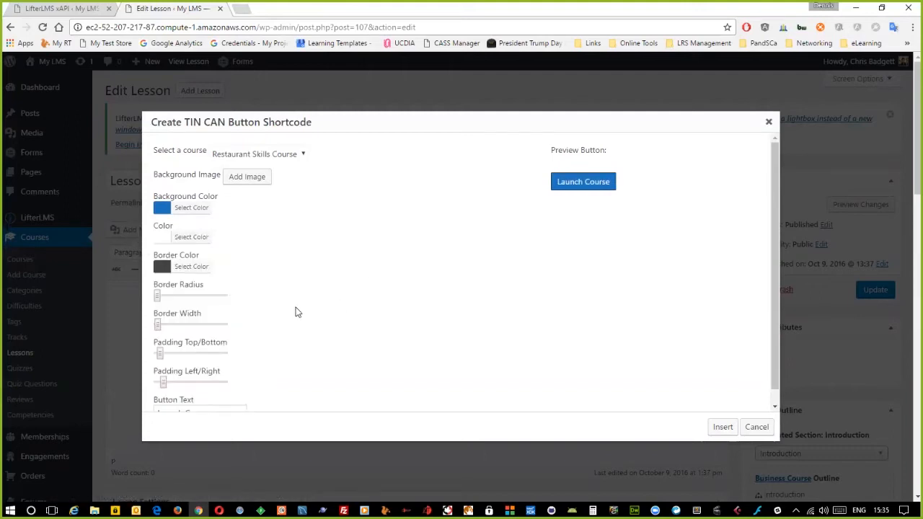
pyautogui.click(186, 269)
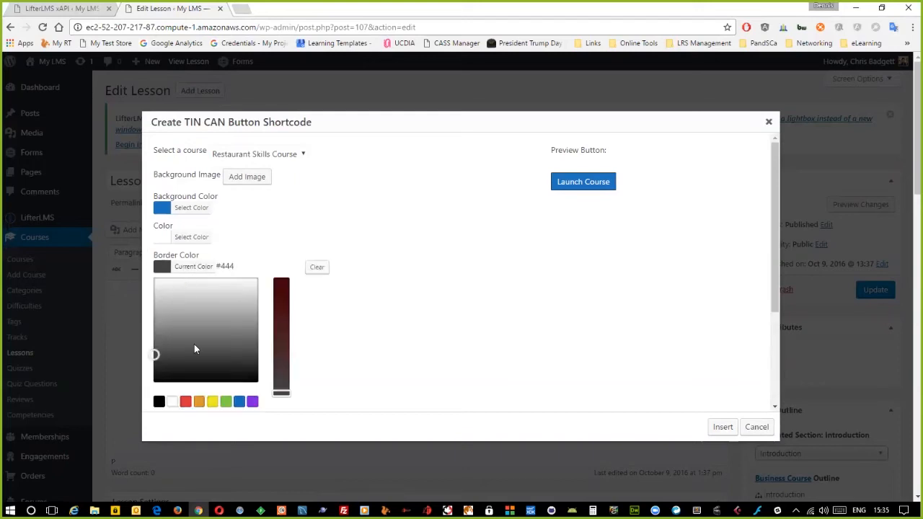
pyautogui.click(239, 401)
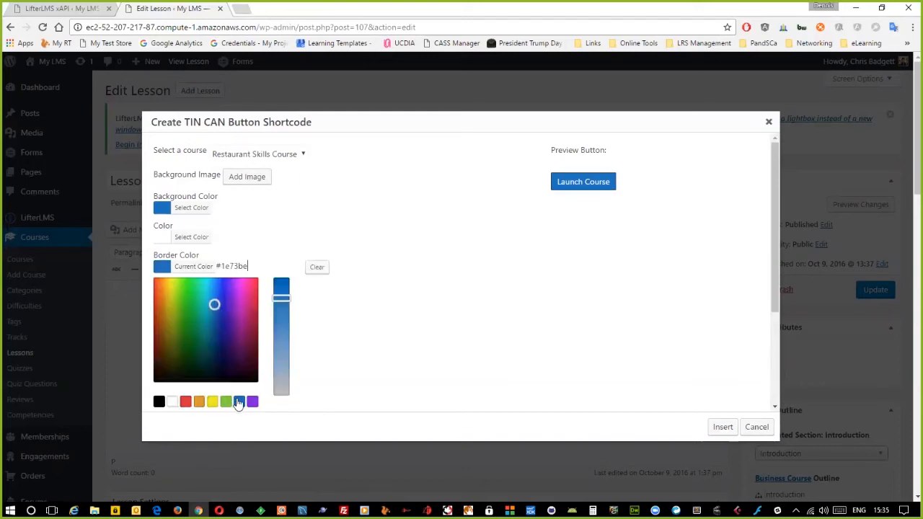
pyautogui.click(425, 365)
# - Raise the button's border radius and insert the launch_tincan shortcode into Lesson 3
pyautogui.scroll(-3, 426, 365)
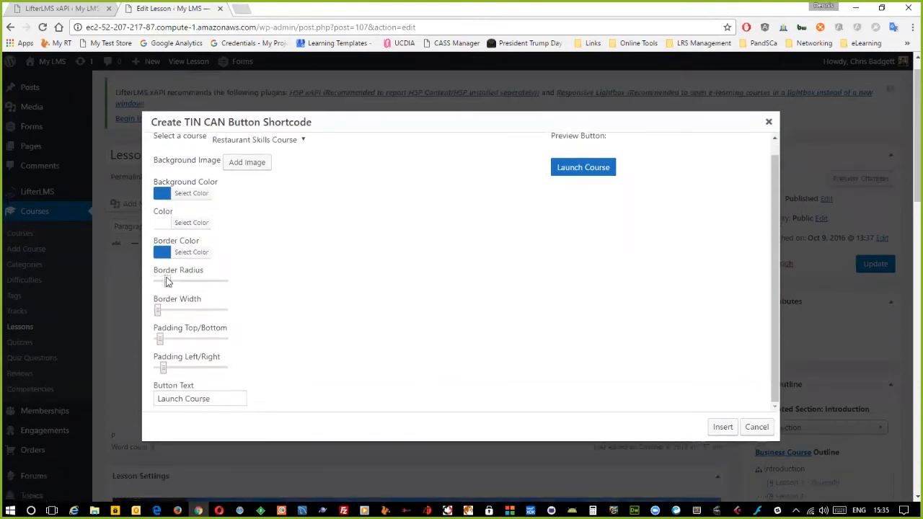
pyautogui.moveTo(185, 283); pyautogui.dragTo(186, 280)
pyautogui.click(723, 427)
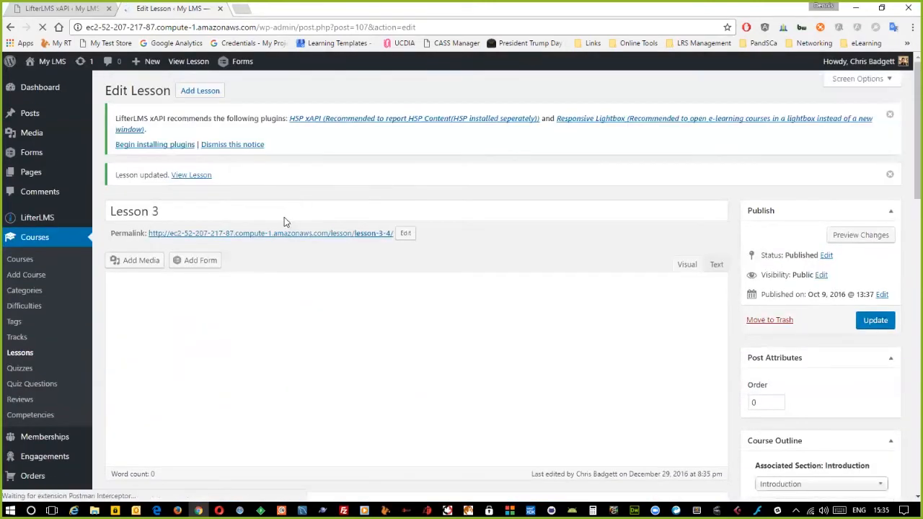
# - Launch the course from the Lesson 3 page and tick the Your conduct and Punctuality tips
pyautogui.click(192, 177)
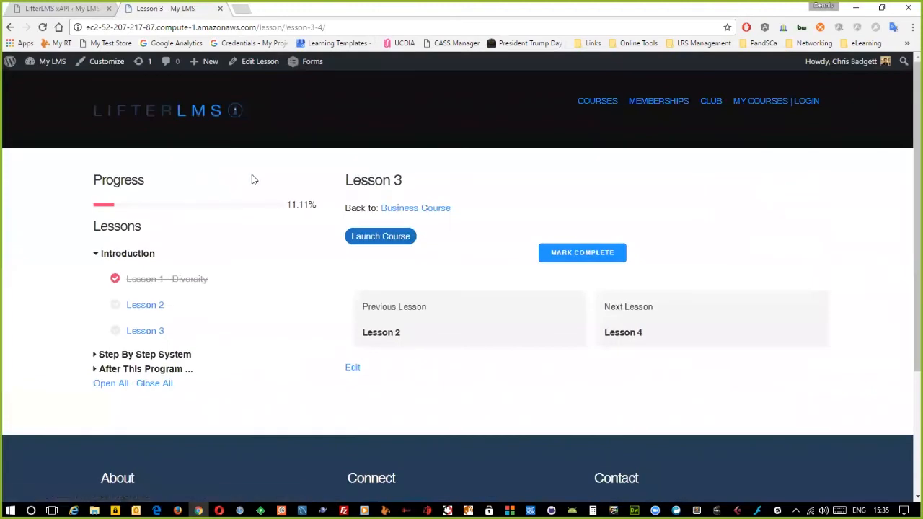
pyautogui.click(369, 237)
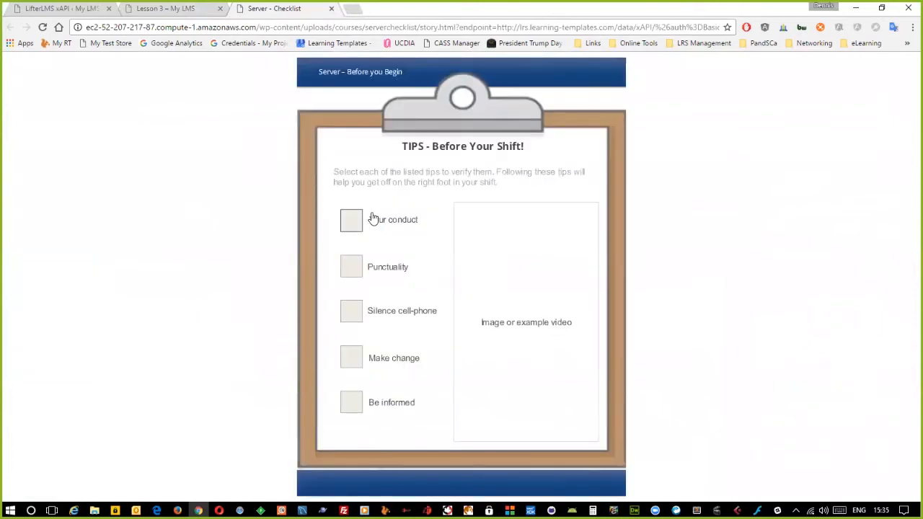
pyautogui.click(351, 221)
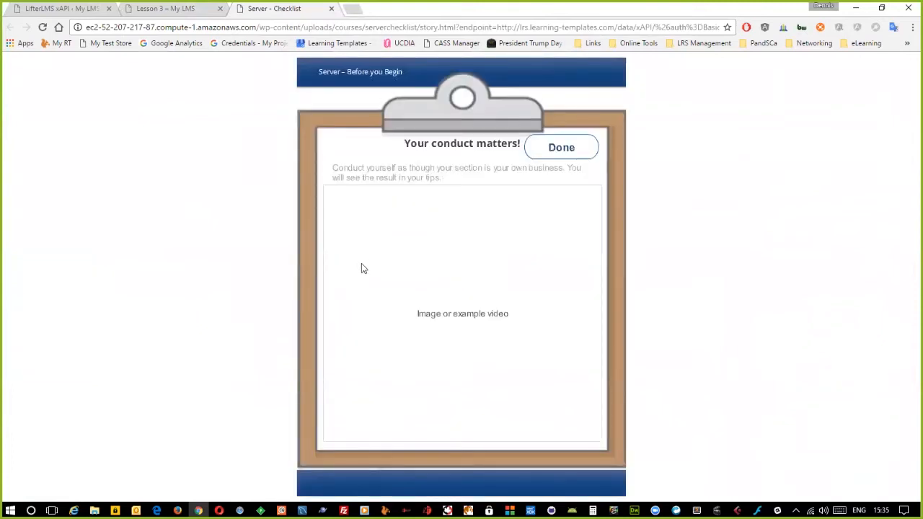
pyautogui.click(560, 157)
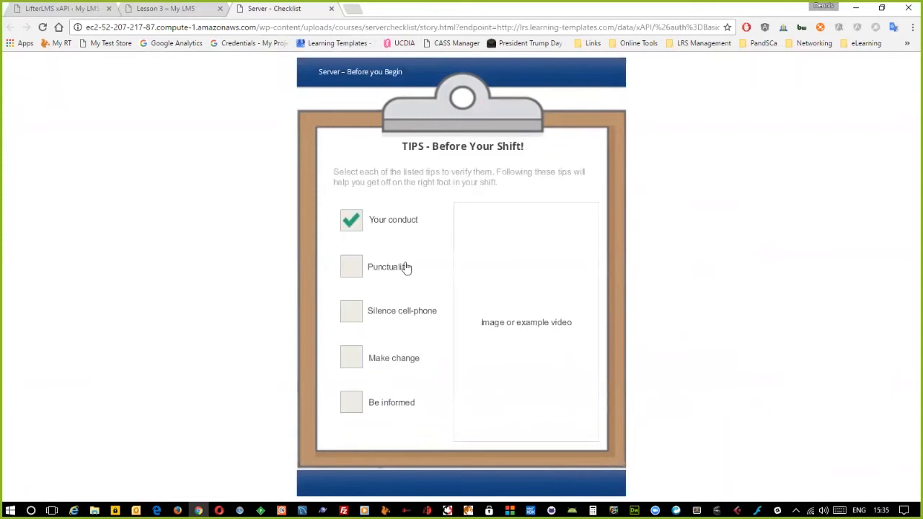
pyautogui.click(349, 276)
pyautogui.click(561, 147)
# - Check the resulting TIN CAN statements, then return to the Lesson 3 editor
pyautogui.click(176, 7)
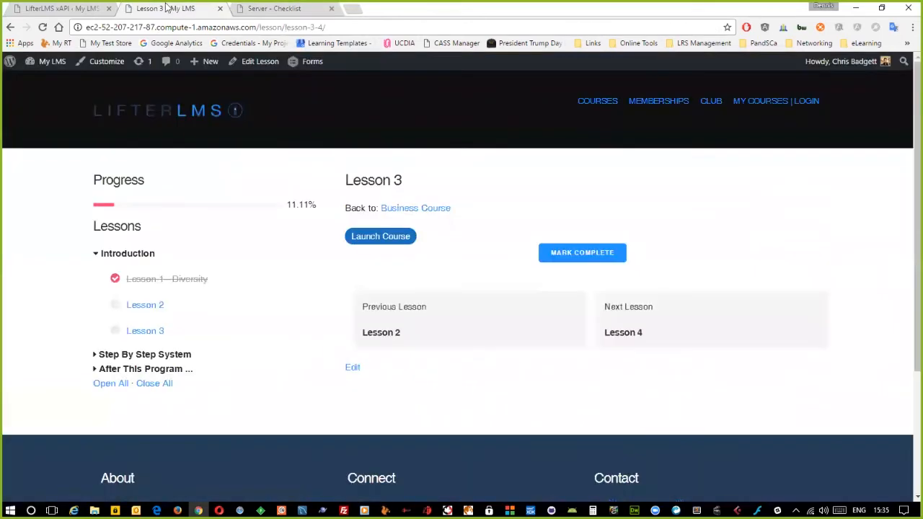
pyautogui.click(86, 8)
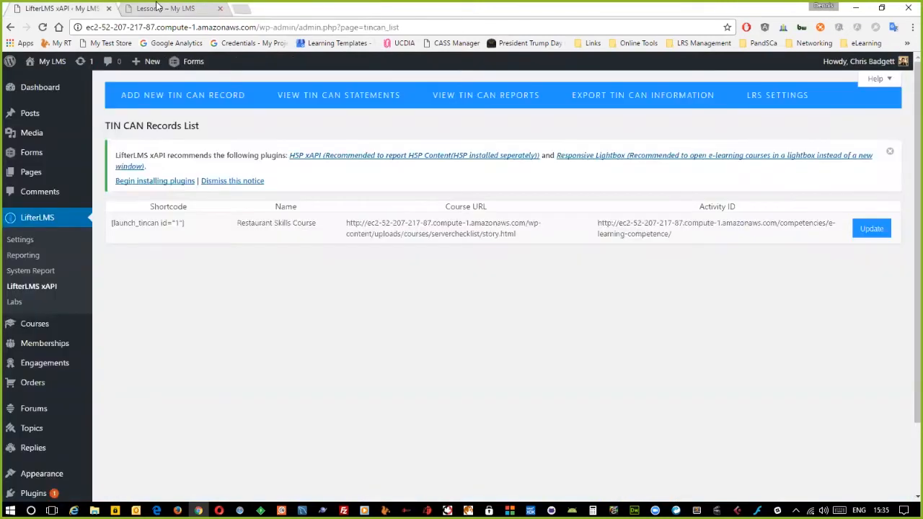
pyautogui.click(156, 8)
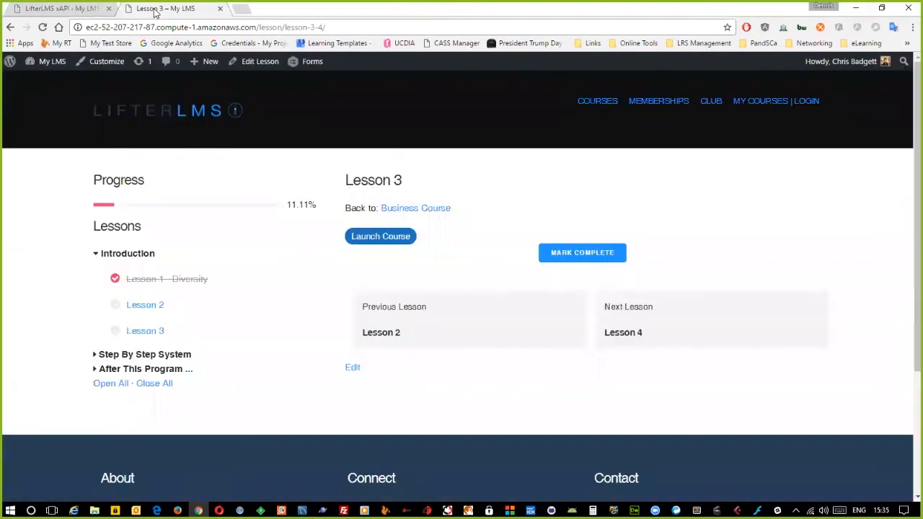
pyautogui.click(260, 61)
pyautogui.click(61, 8)
pyautogui.click(314, 103)
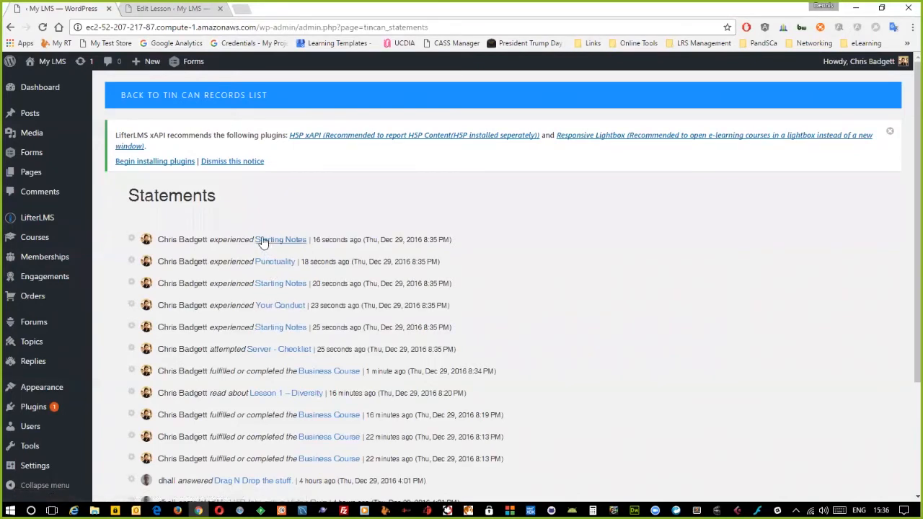
pyautogui.click(194, 18)
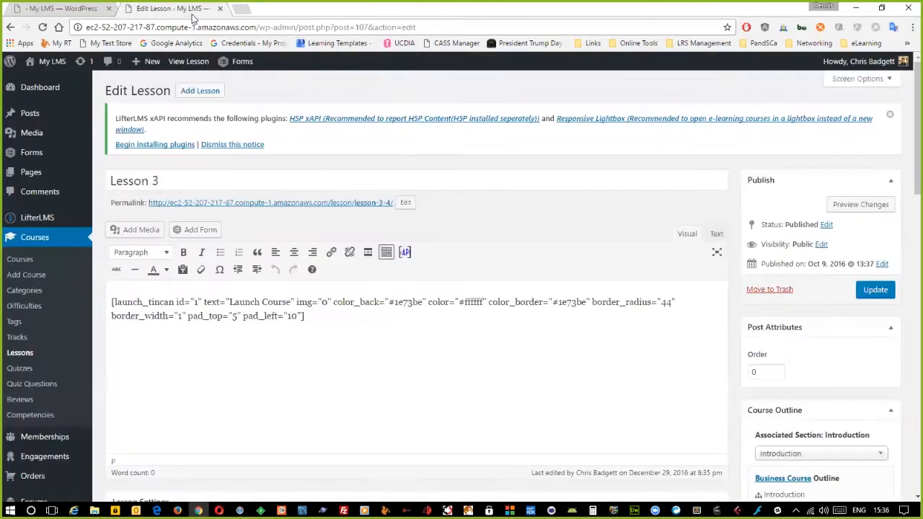
# - Add 'Click the button below to launch this lesson' above the shortcode and update Lesson 3
pyautogui.click(111, 302)
pyautogui.press('Return')
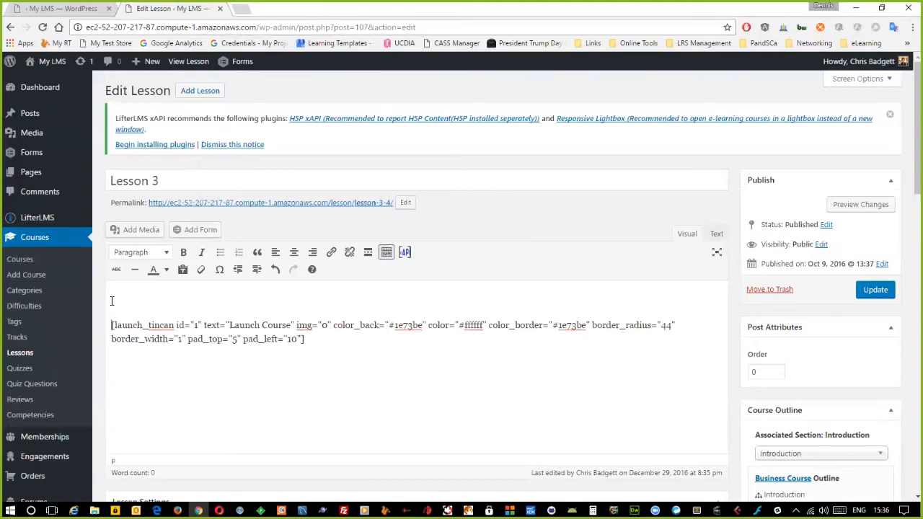
pyautogui.write('Click the button below to launch ')
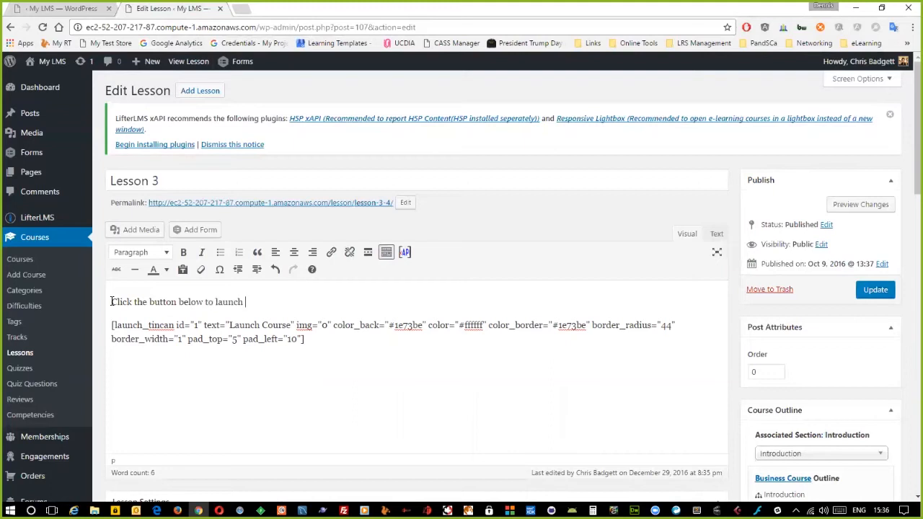
pyautogui.write('this lesson.')
pyautogui.moveTo(315, 343); pyautogui.dragTo(112, 325)
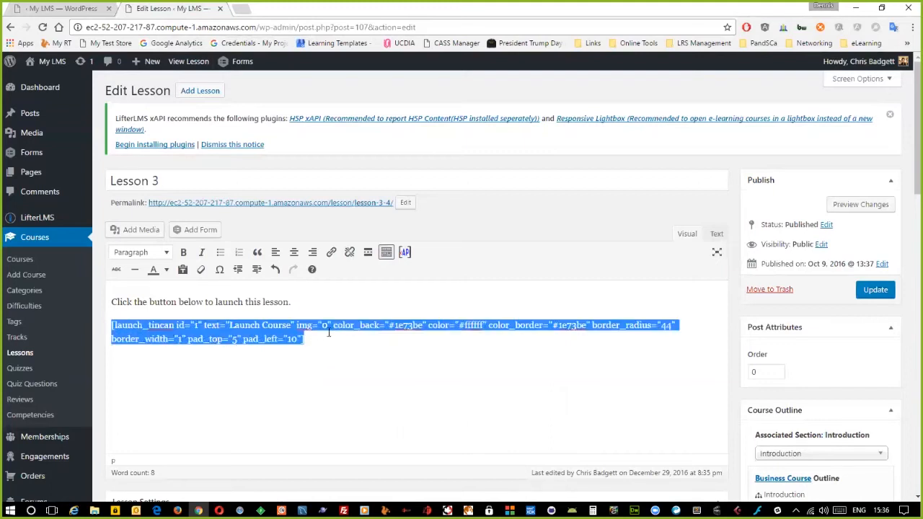
pyautogui.click(875, 289)
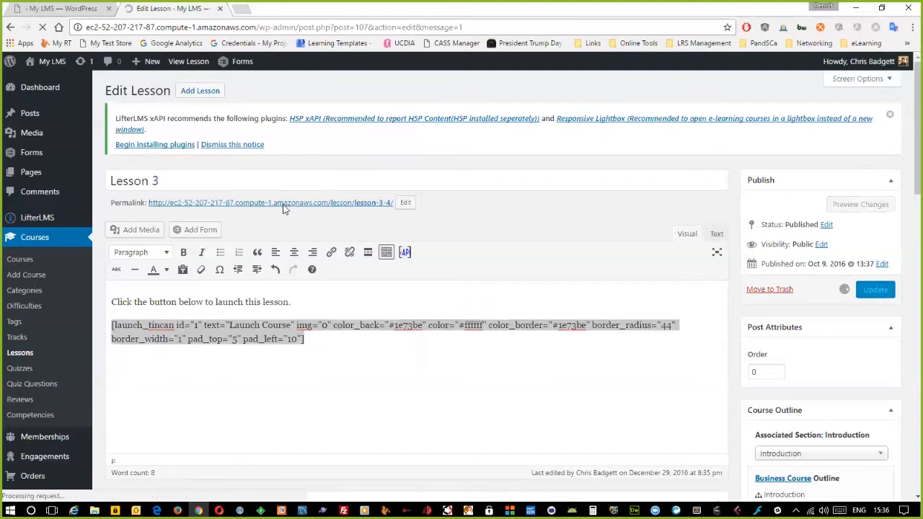
# - Test-launch the course from the published lesson, then return to the Tin Can statements tab
pyautogui.click(252, 232)
pyautogui.click(393, 266)
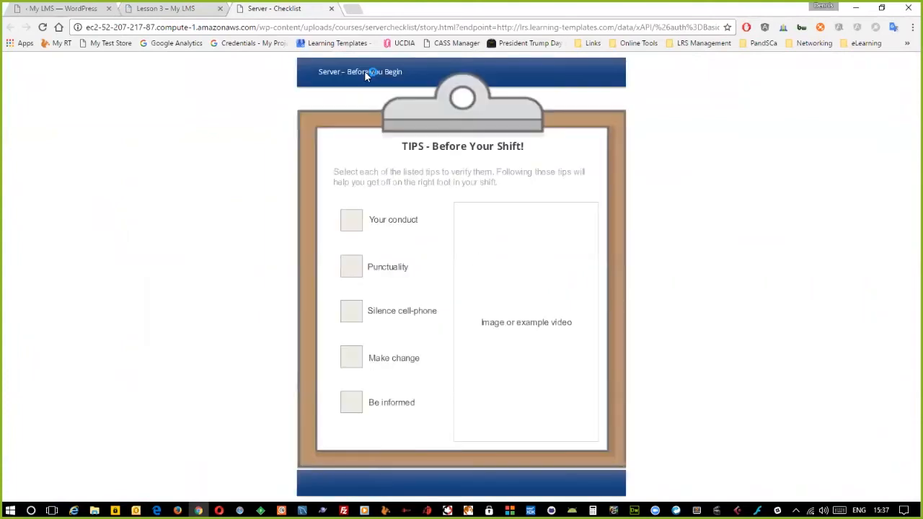
pyautogui.click(331, 10)
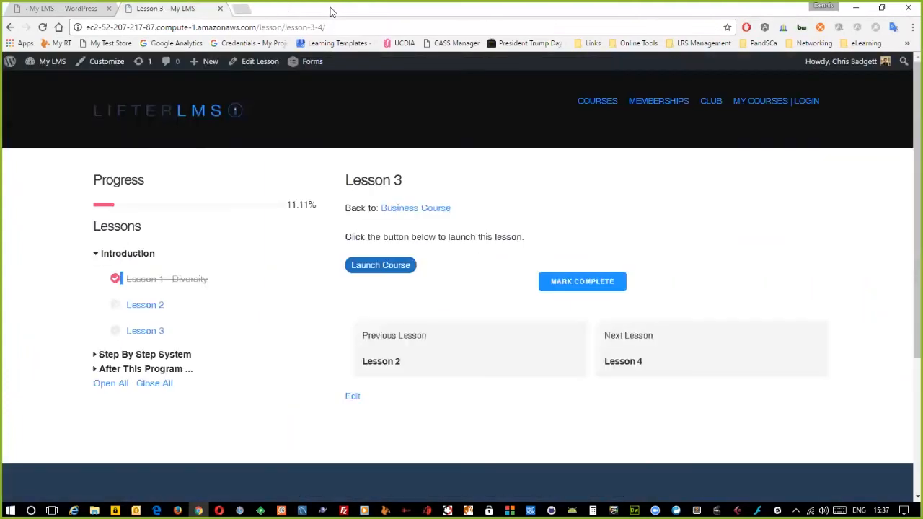
pyautogui.click(64, 9)
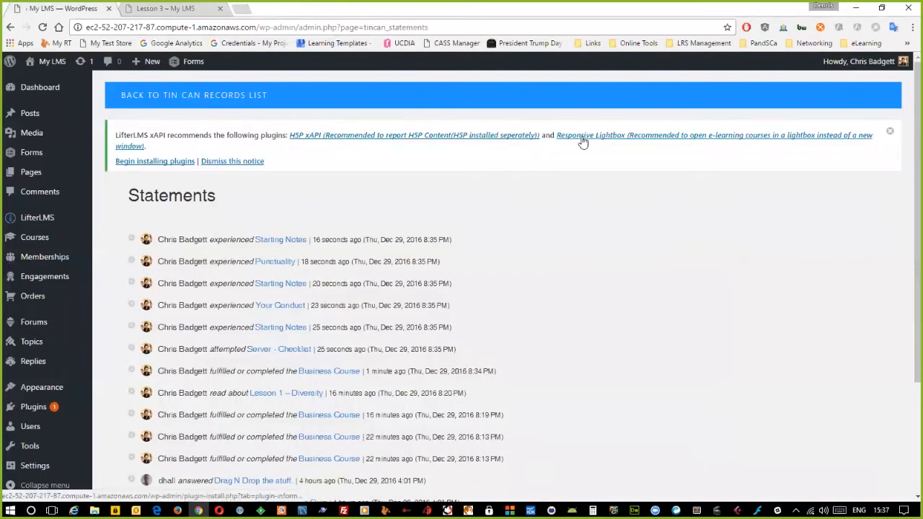
pyautogui.click(169, 161)
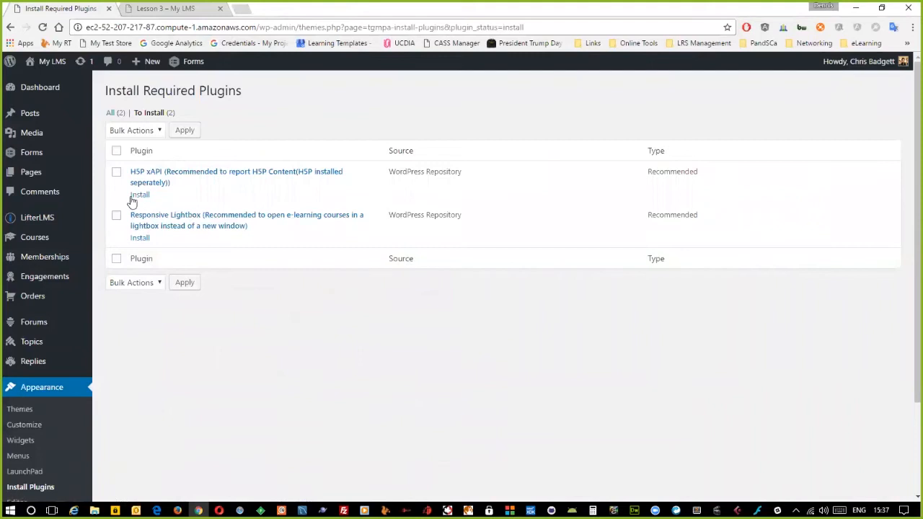
# - Bulk-install the H5P xAPI and Responsive Lightbox plugins
pyautogui.click(116, 151)
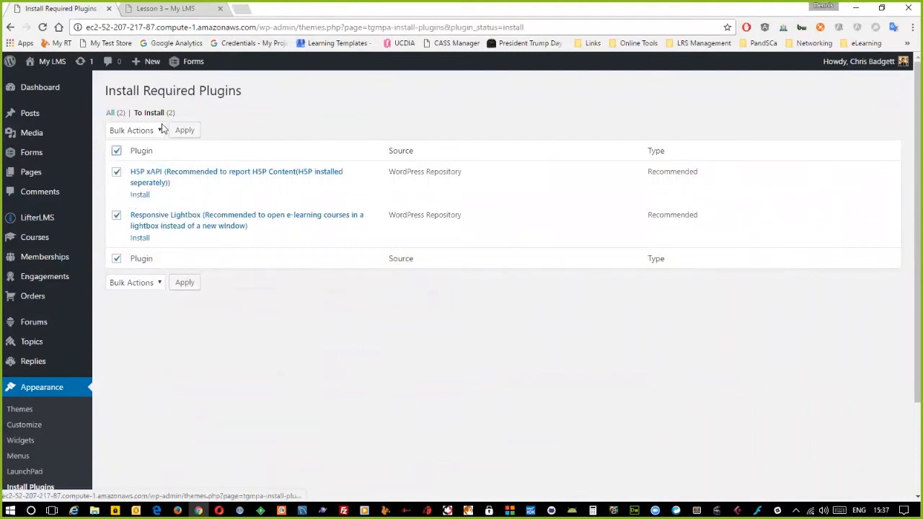
pyautogui.click(162, 129)
pyautogui.click(149, 153)
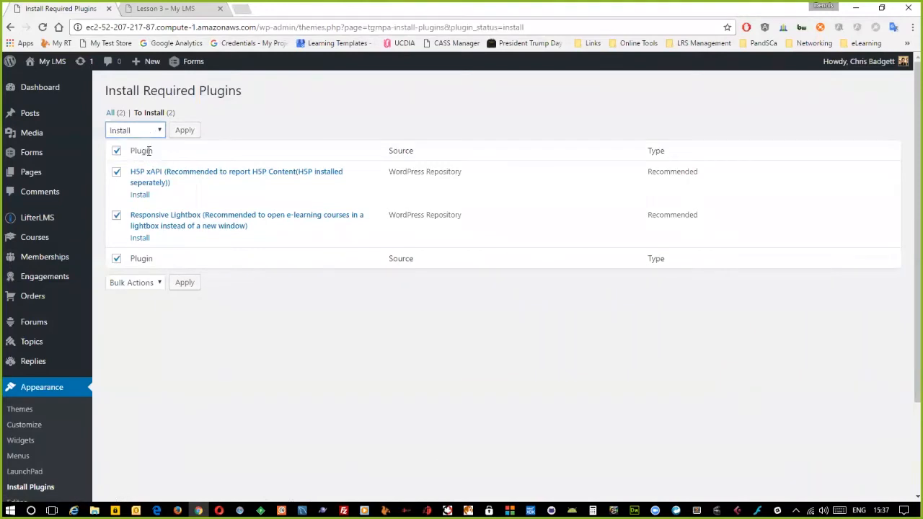
pyautogui.click(184, 133)
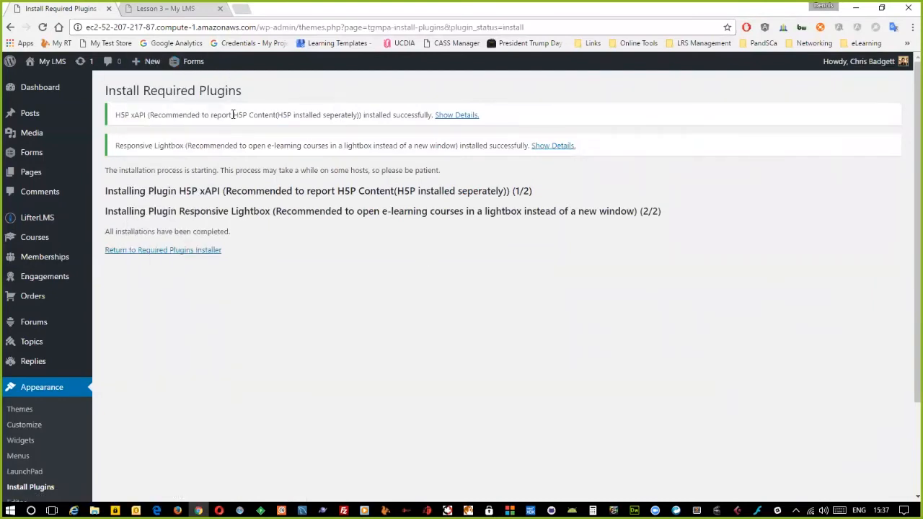
# - Bulk-activate both plugins from the installer, then return to the Lesson 3 tab
pyautogui.click(182, 252)
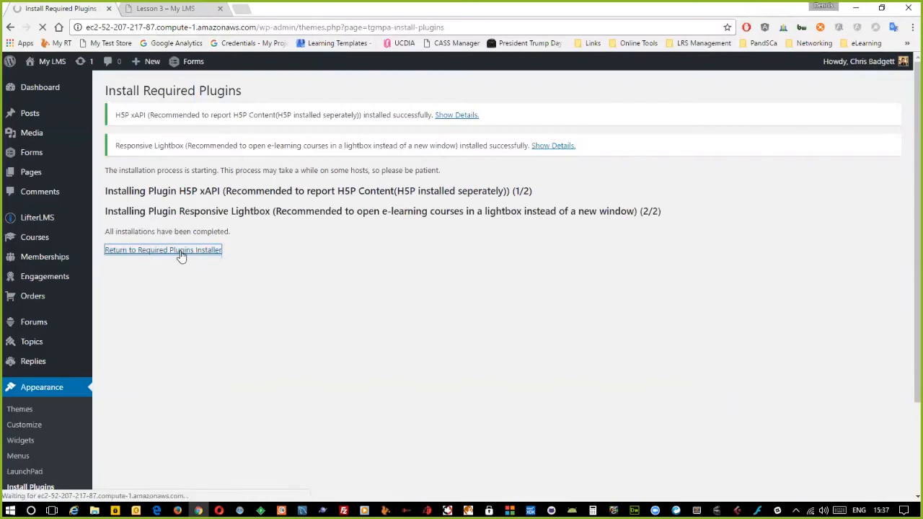
pyautogui.click(116, 149)
pyautogui.click(151, 134)
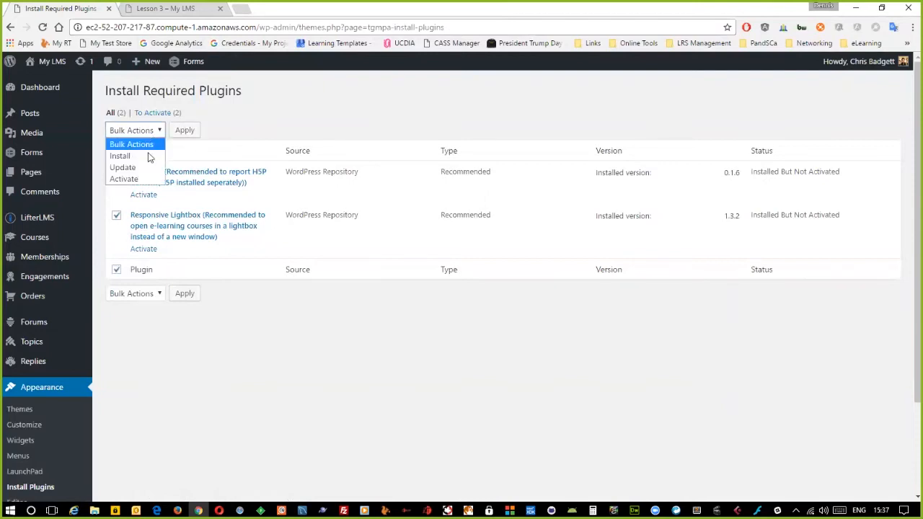
pyautogui.click(125, 178)
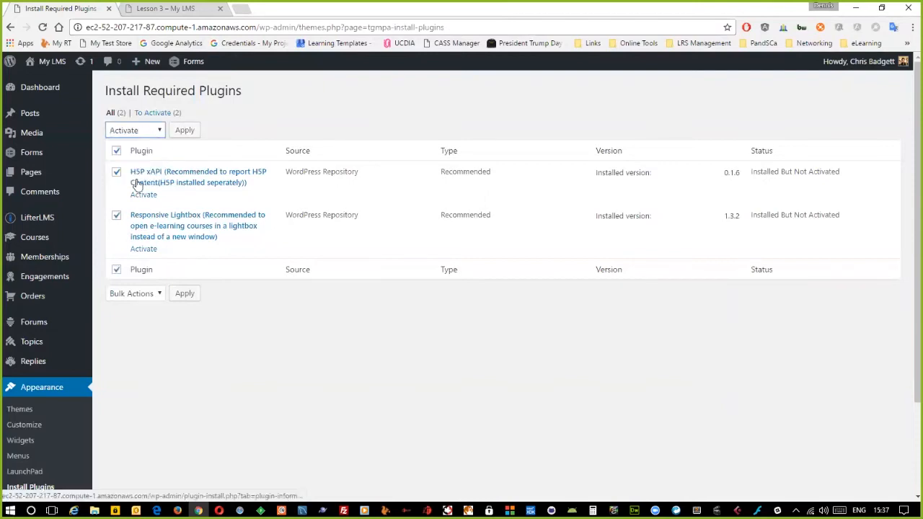
pyautogui.click(184, 130)
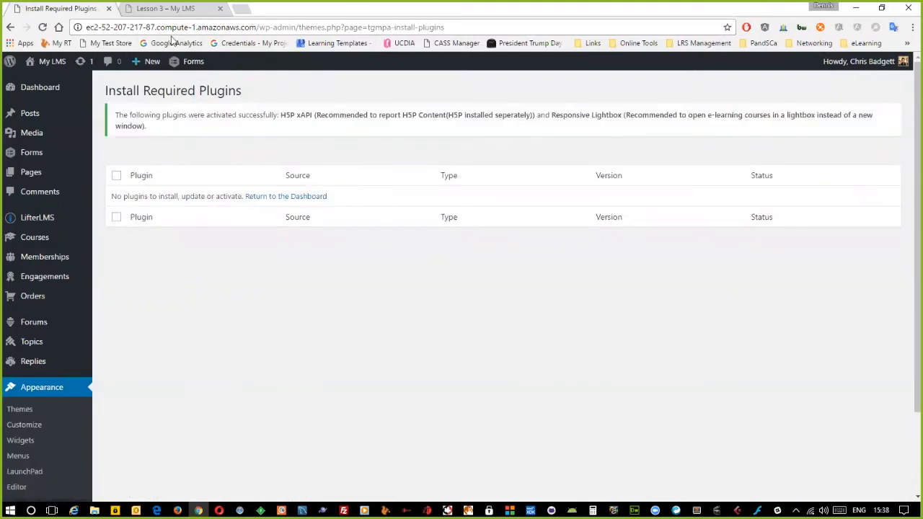
pyautogui.click(169, 10)
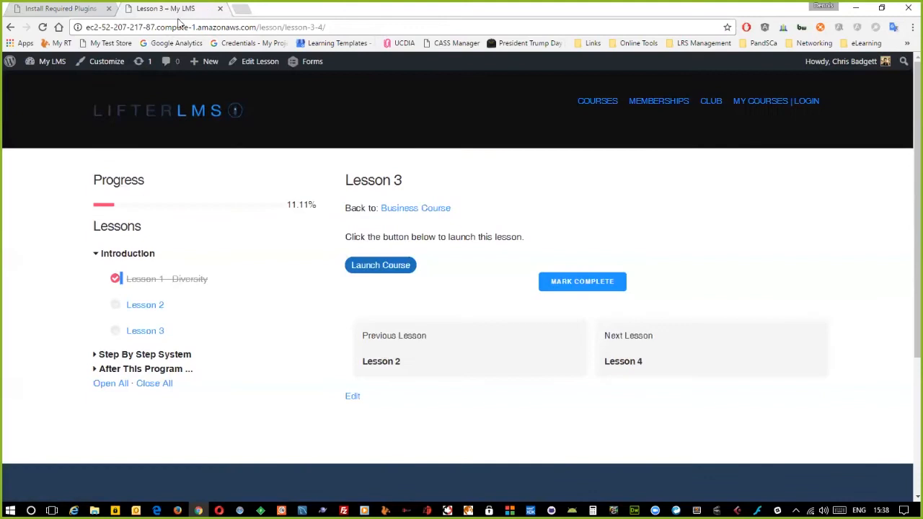
# - In Lesson 3's Layout Settings, choose the first Default Layout thumbnail
pyautogui.click(263, 63)
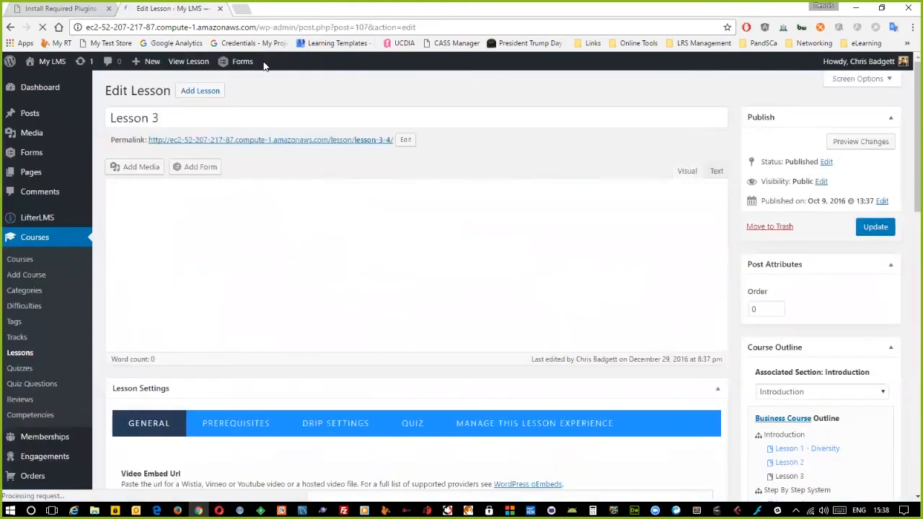
pyautogui.scroll(-2, 414, 310)
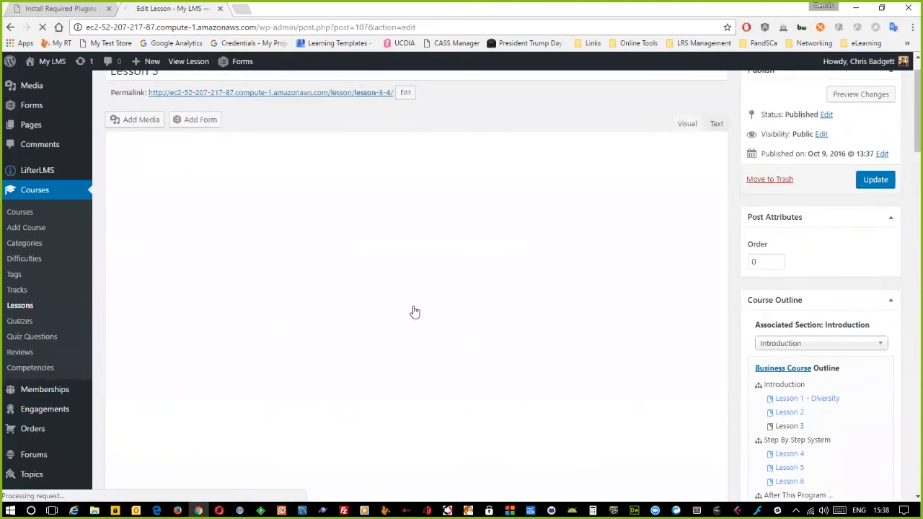
pyautogui.scroll(-7, 414, 310)
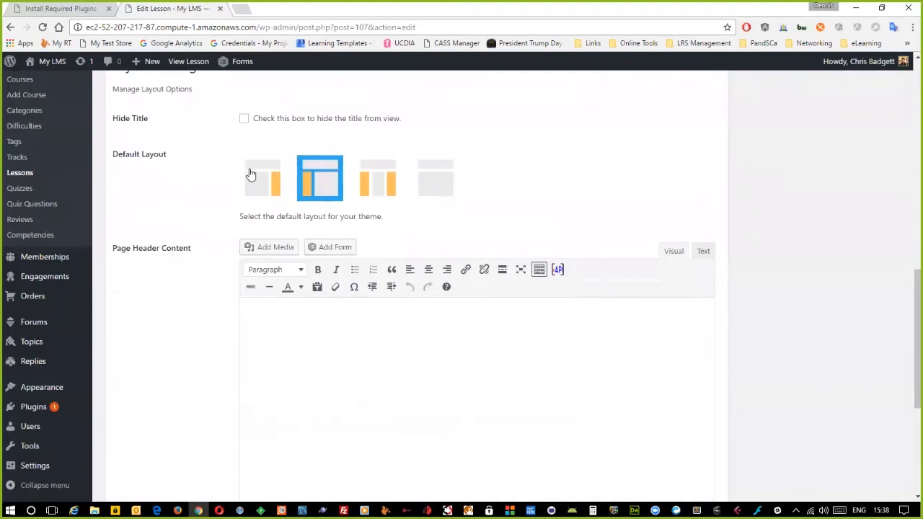
pyautogui.click(250, 176)
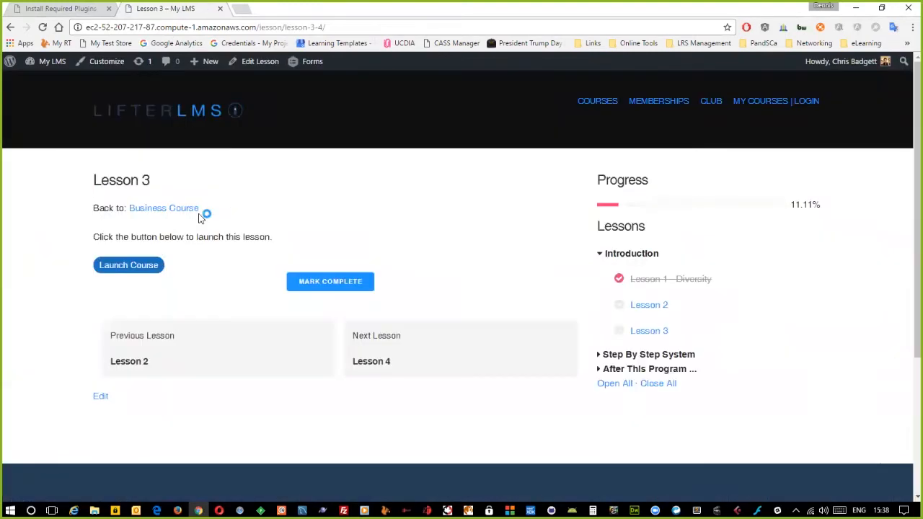
# - Work through the checklist in the course lightbox, ticking Your conduct and Punctuality
pyautogui.click(141, 266)
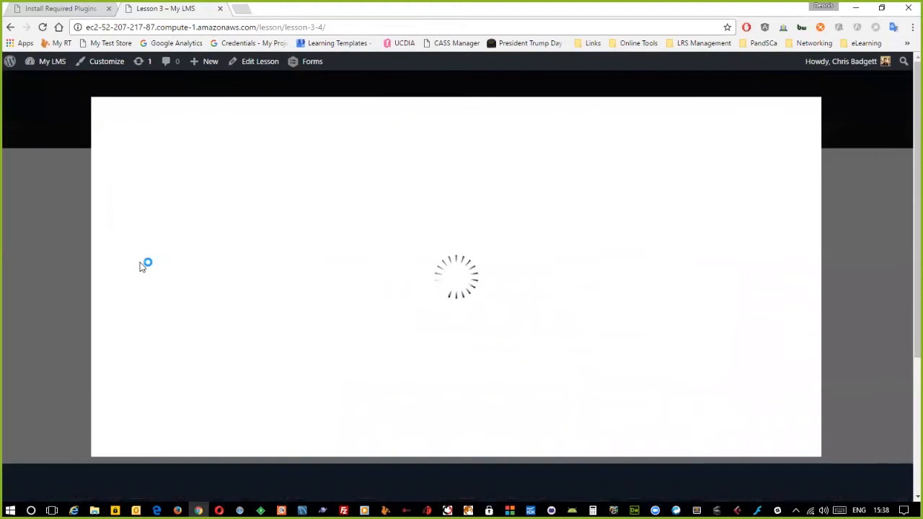
pyautogui.click(382, 305)
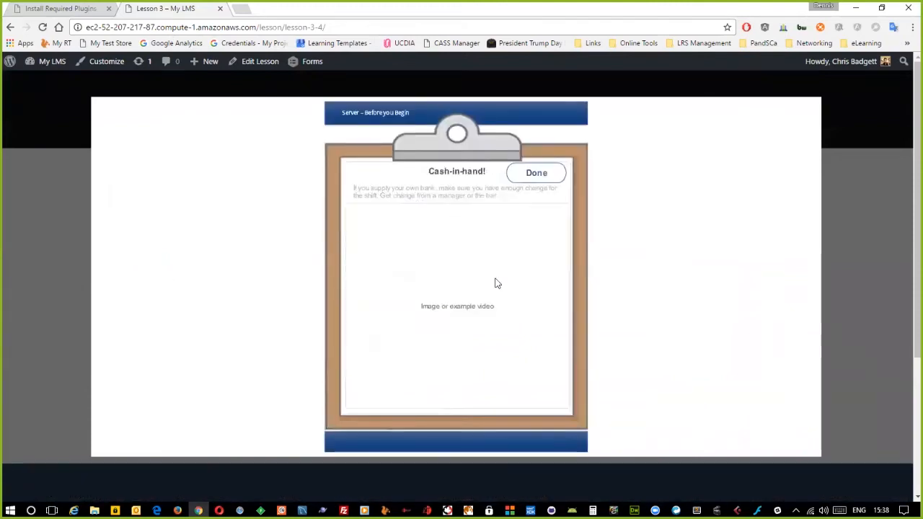
pyautogui.click(538, 171)
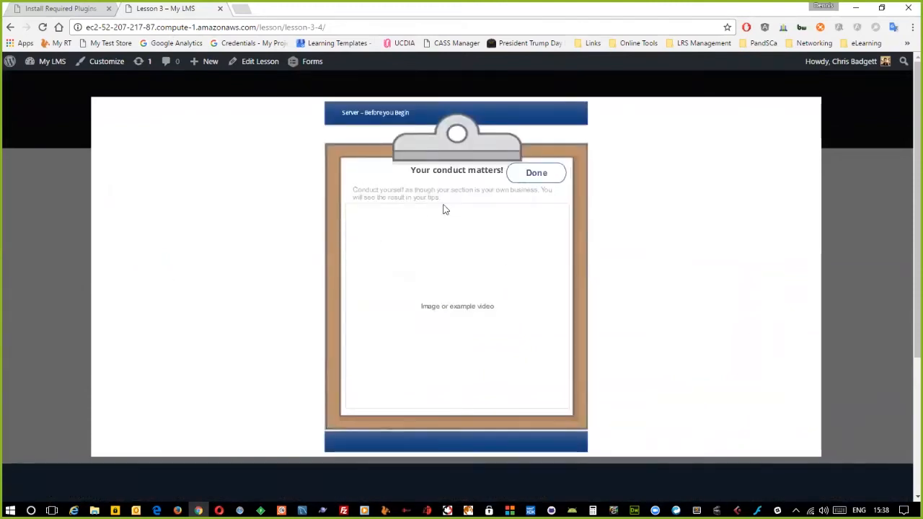
pyautogui.click(521, 175)
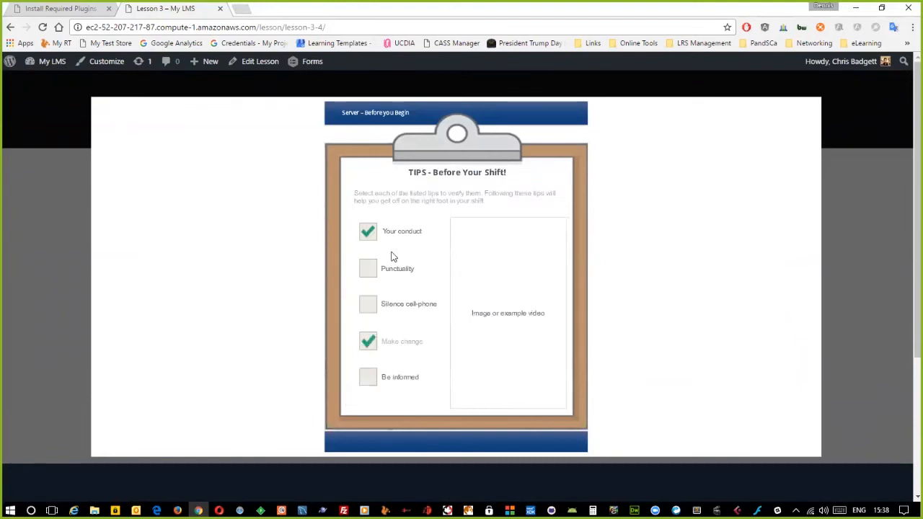
pyautogui.click(375, 268)
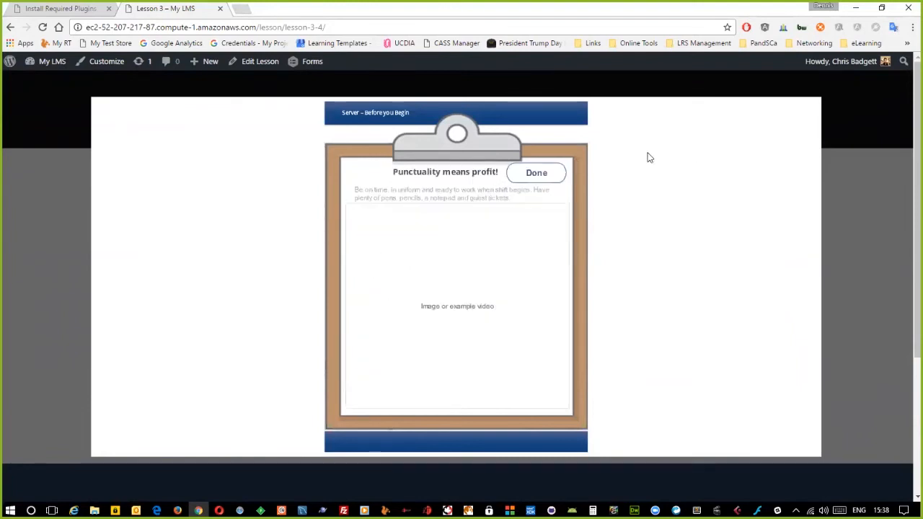
pyautogui.click(537, 171)
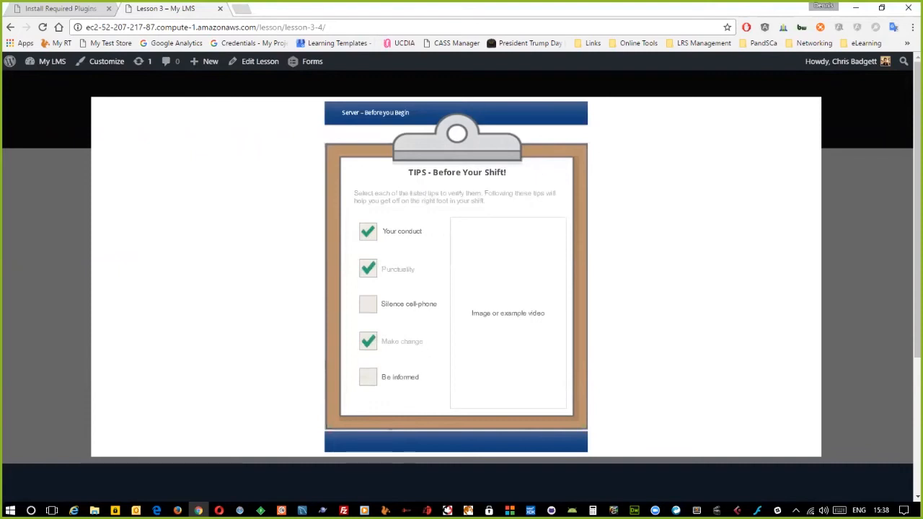
pyautogui.click(821, 97)
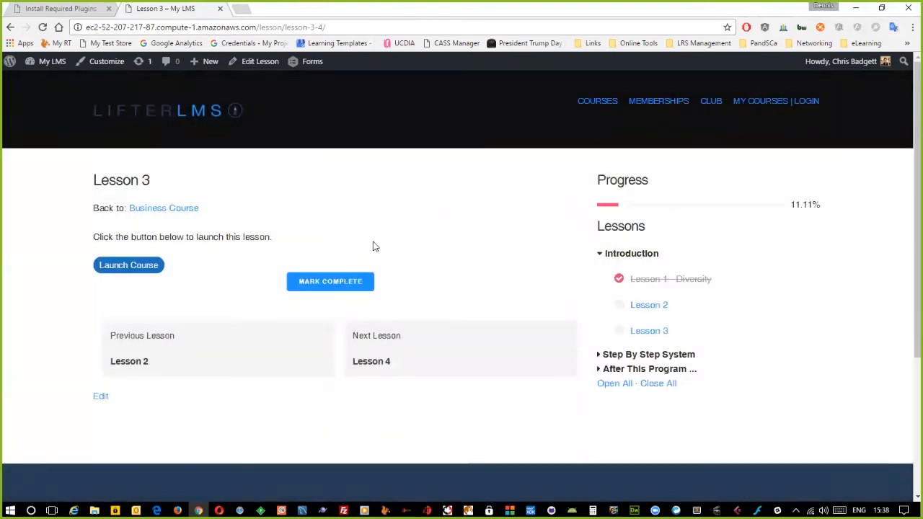
# - Mark Lesson 3 complete, then reopen it from the Business Course page
pyautogui.click(340, 283)
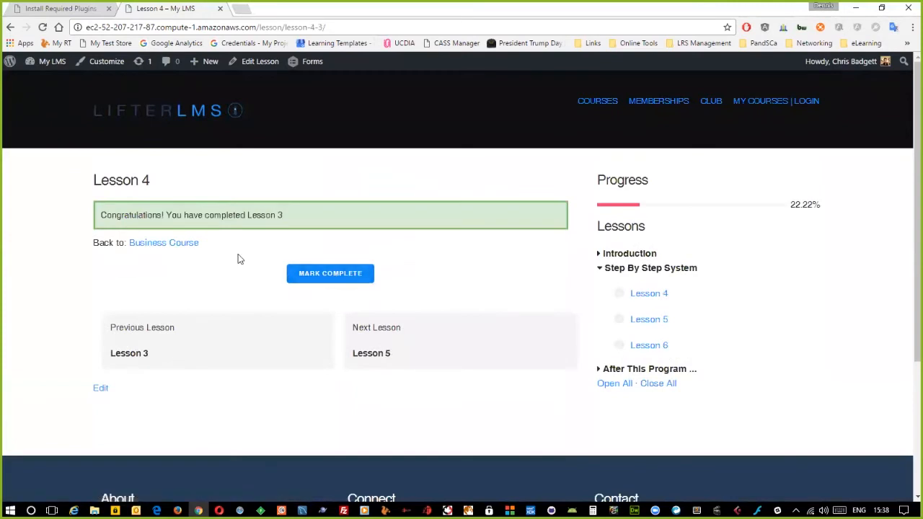
pyautogui.click(174, 245)
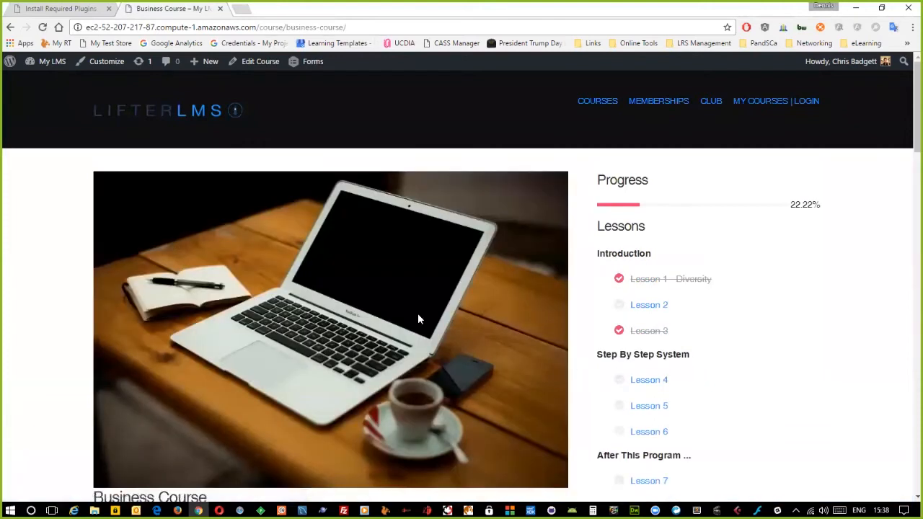
pyautogui.scroll(-1, 610, 390)
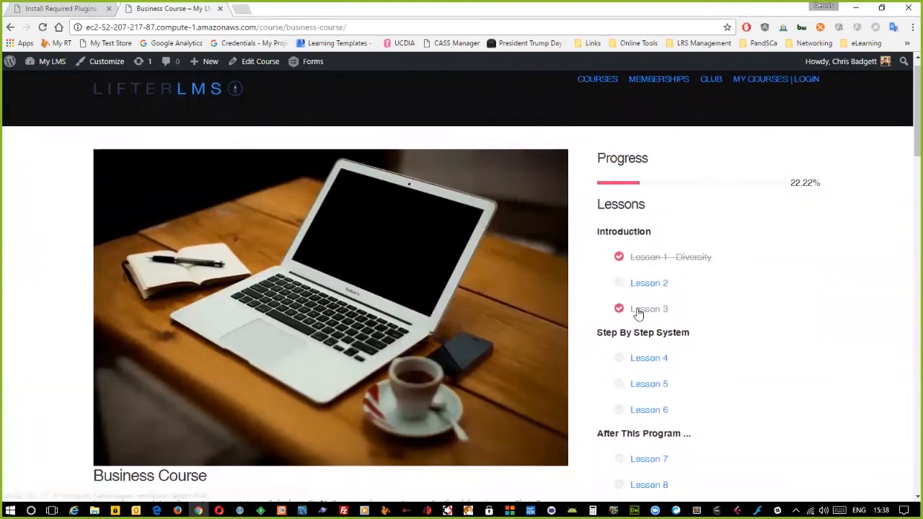
pyautogui.click(638, 312)
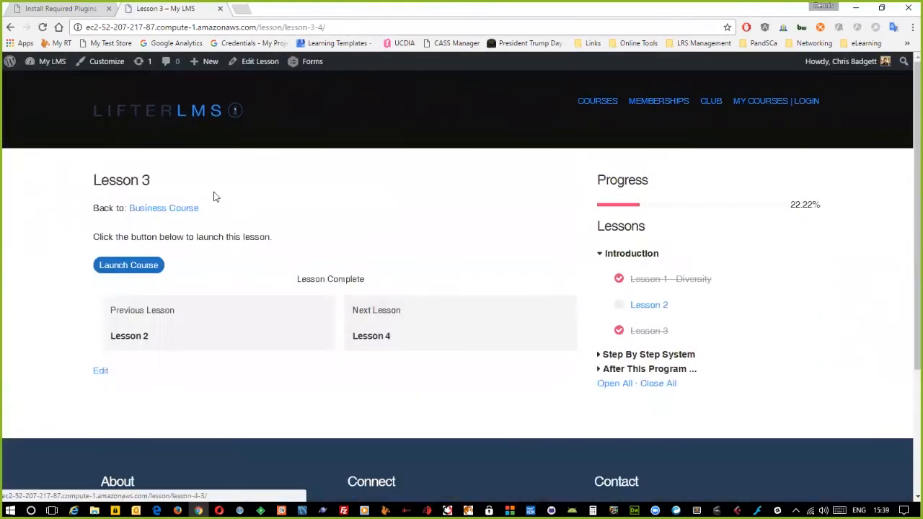
# - Open Lesson 4 from the Step By Step System lessons in the editor, then return to the plugins tab
pyautogui.click(134, 271)
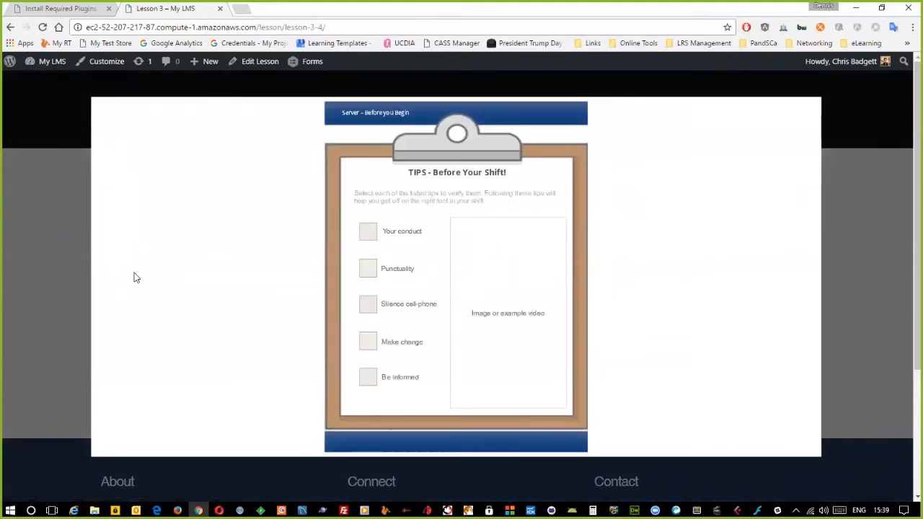
pyautogui.click(54, 264)
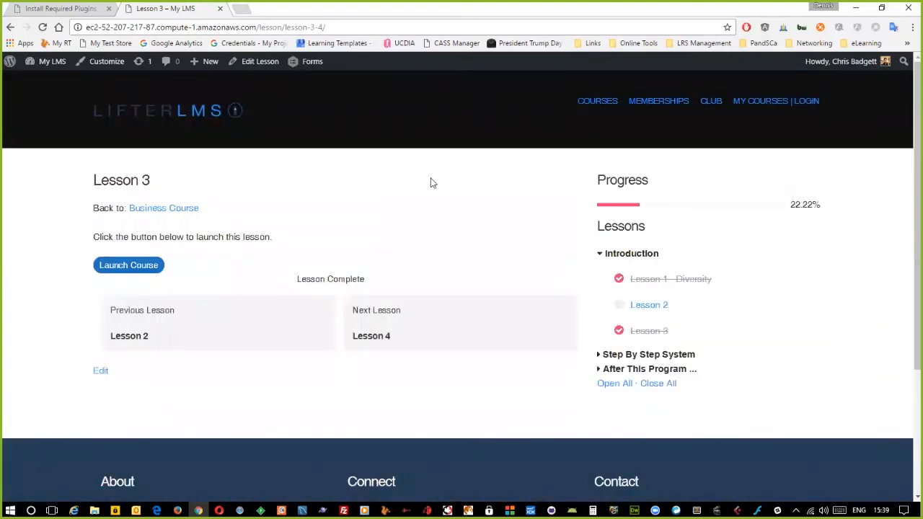
pyautogui.click(599, 355)
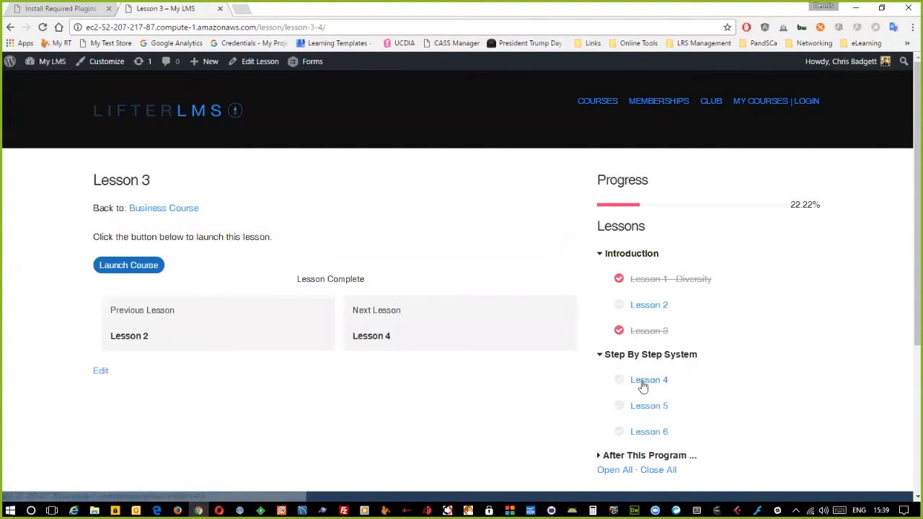
pyautogui.click(644, 383)
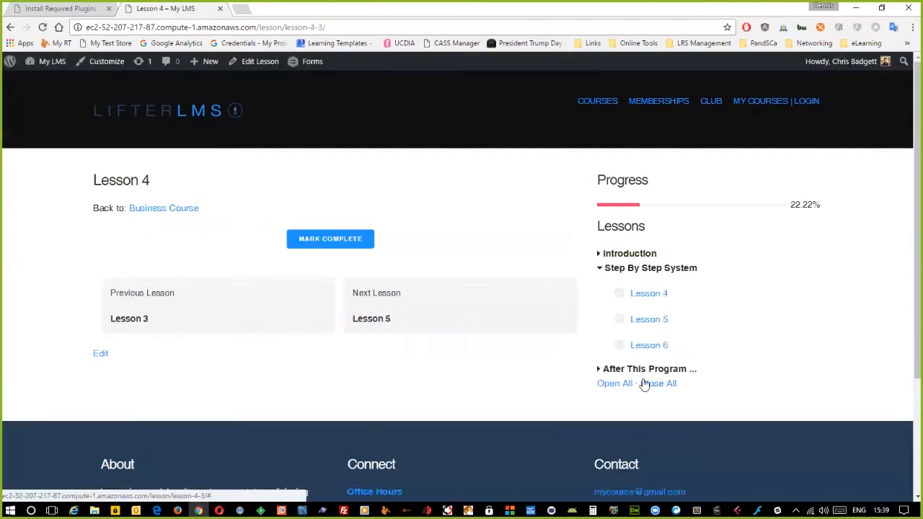
pyautogui.click(268, 66)
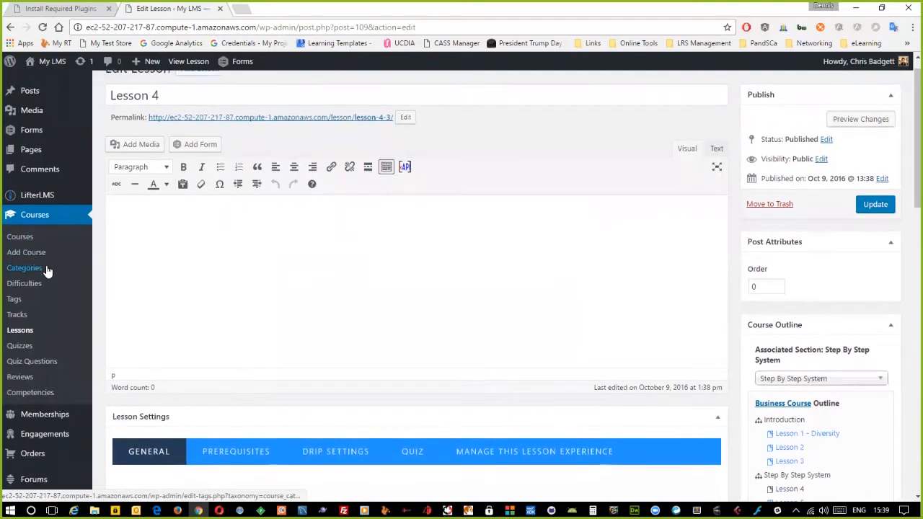
pyautogui.click(89, 13)
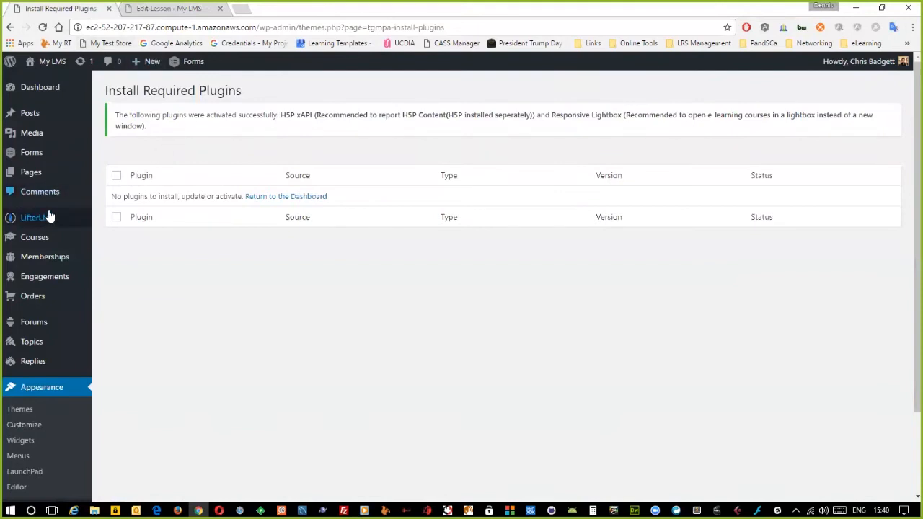
# - Start a new TIN CAN record from the LifterLMS xAPI records list
pyautogui.moveTo(51, 216)
pyautogui.click(108, 267)
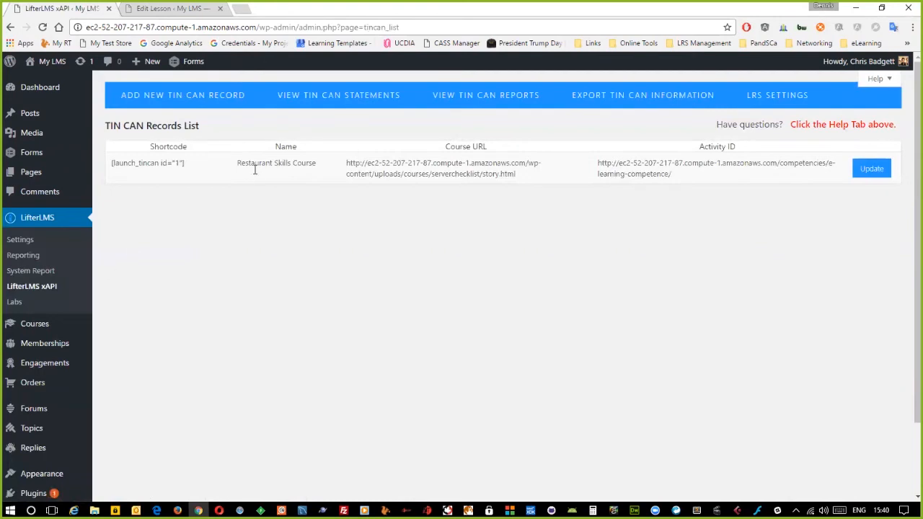
pyautogui.click(215, 97)
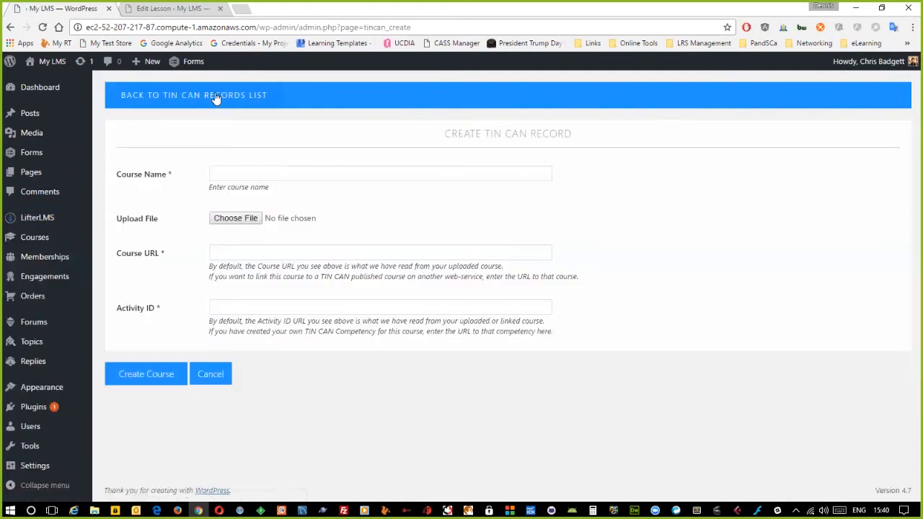
pyautogui.click(235, 175)
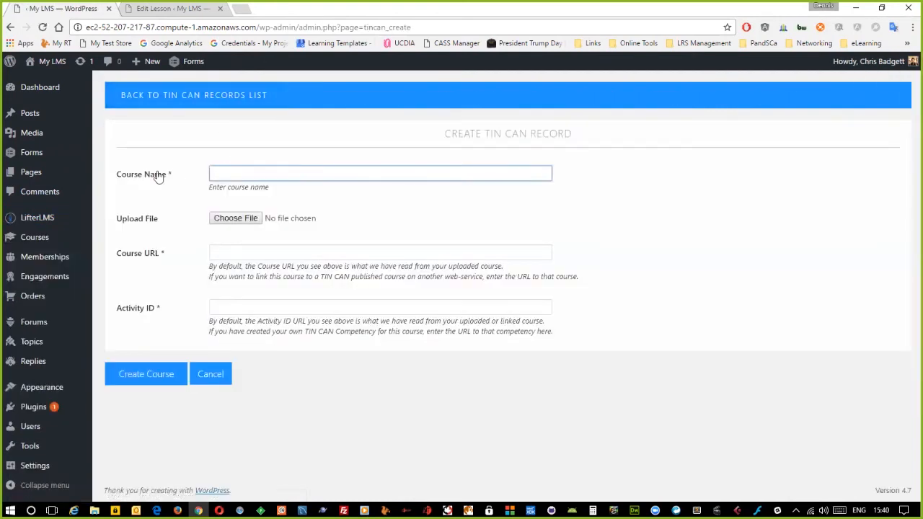
pyautogui.click(238, 173)
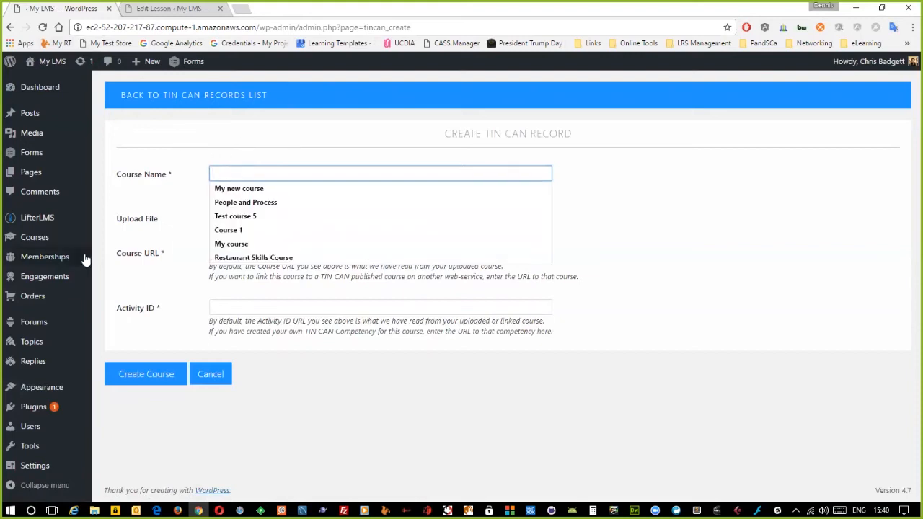
pyautogui.click(344, 510)
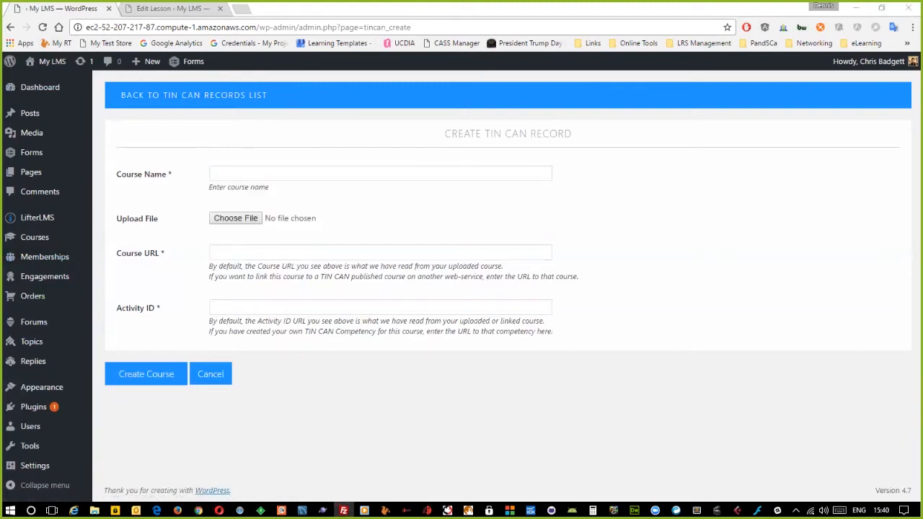
pyautogui.click(225, 176)
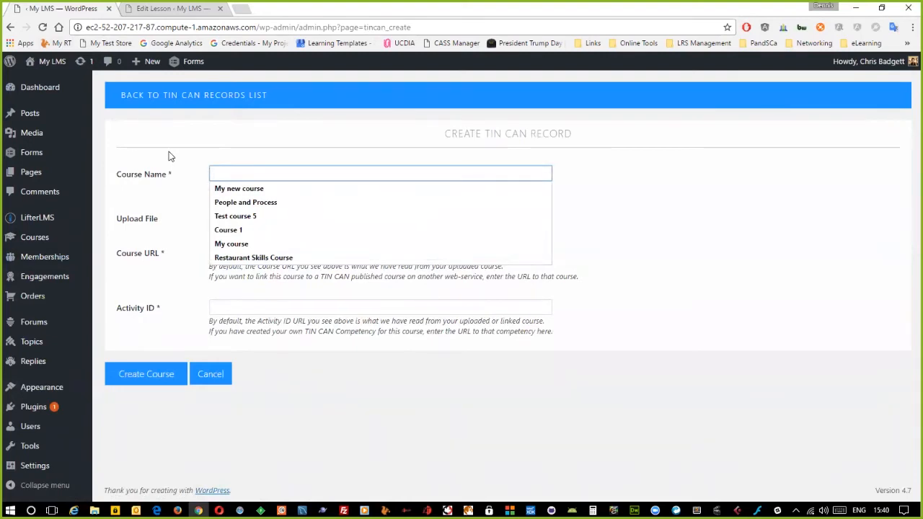
# - Enter 'My Test Course' as the Course Name and begin the Course URL with 'http'
pyautogui.write('CL')
pyautogui.press('BackSpace')
pyautogui.press('BackSpace')
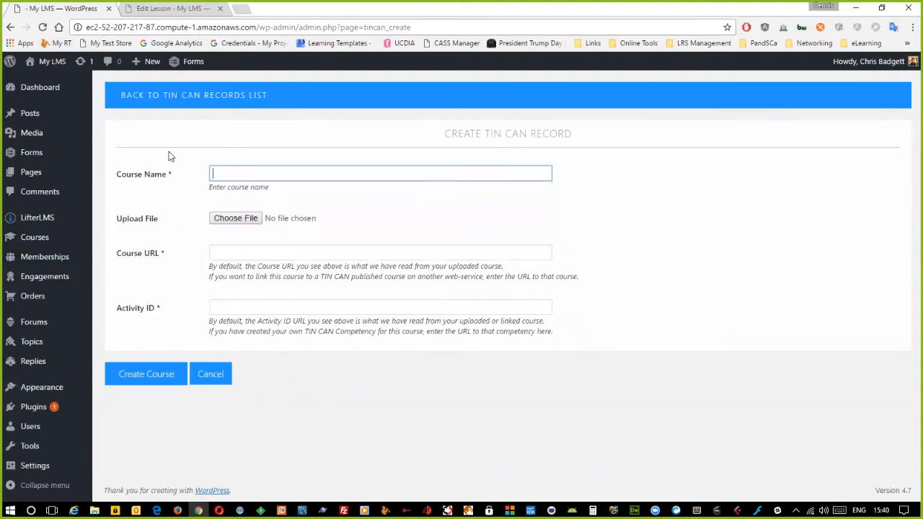
pyautogui.moveTo(39, 87)
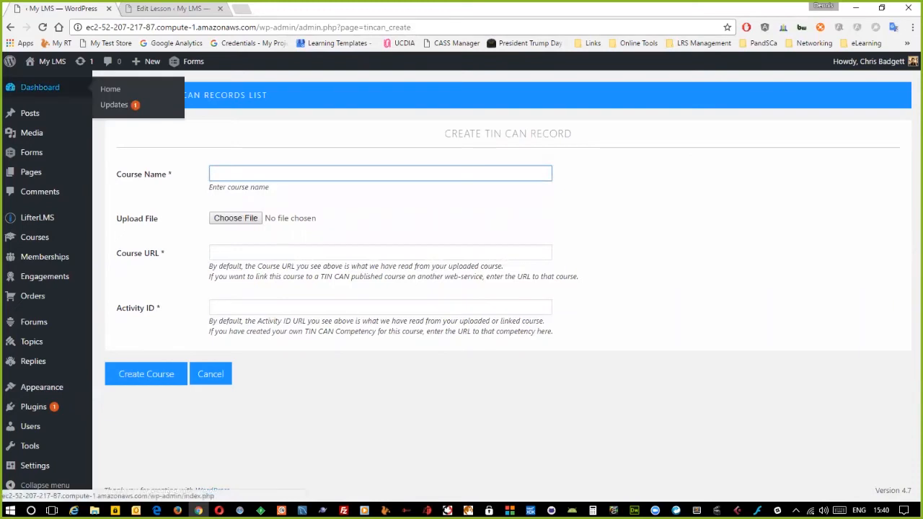
pyautogui.hotkey('alt', 'Tab')
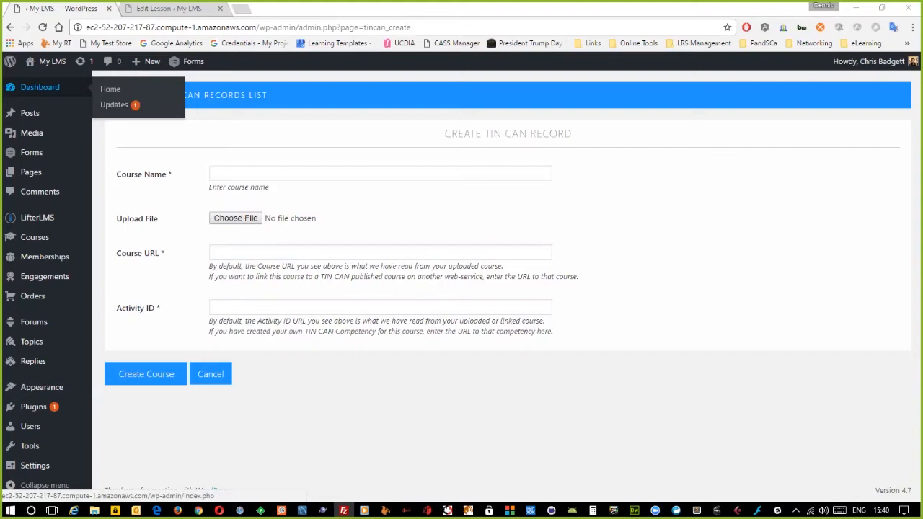
pyautogui.click(240, 172)
pyautogui.write('y ')
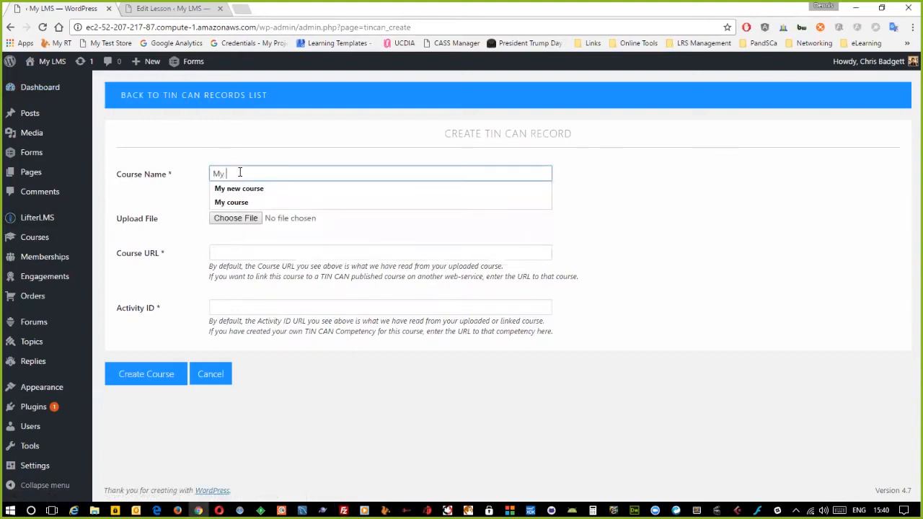
pyautogui.write('Test Coruse')
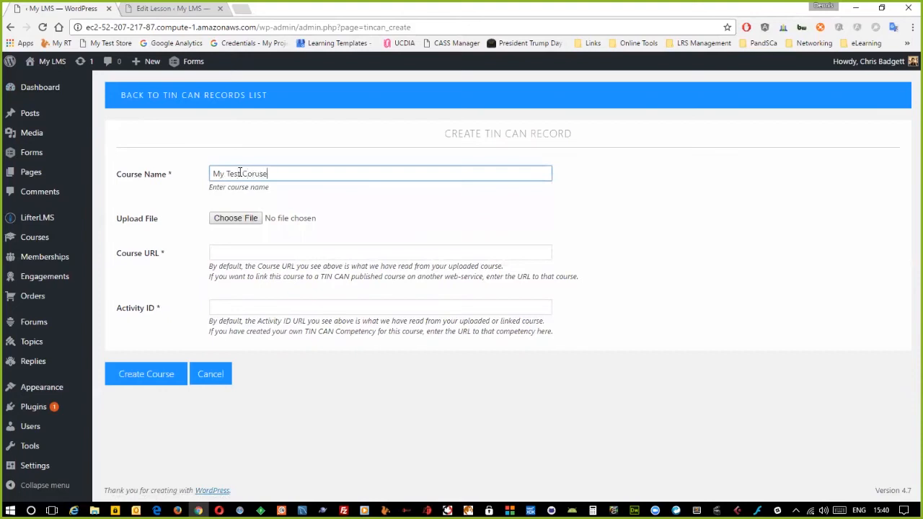
pyautogui.press('BackSpace')
pyautogui.press('BackSpace')
pyautogui.press('BackSpace')
pyautogui.click(251, 251)
pyautogui.write('http://')
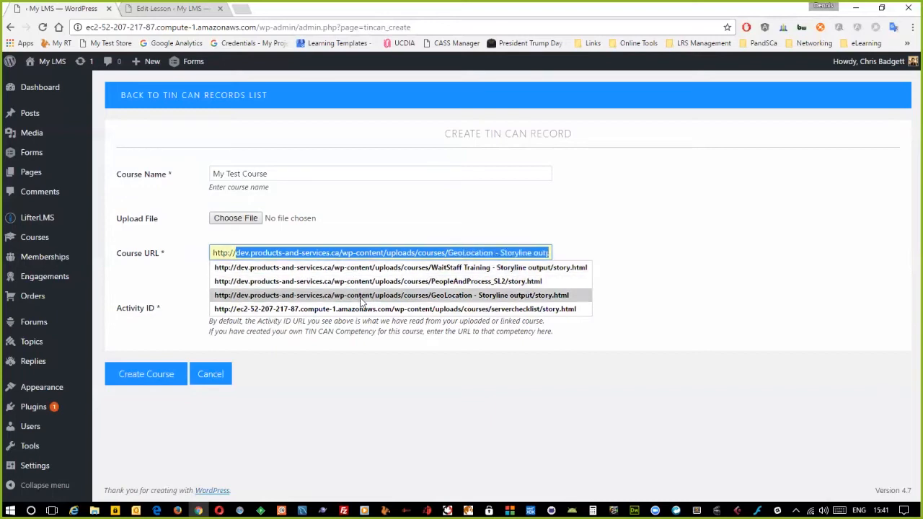
# - Fill the Course URL with the GeoLocation Storyline course and open the e-learning Competence page in a new tab
pyautogui.click(359, 297)
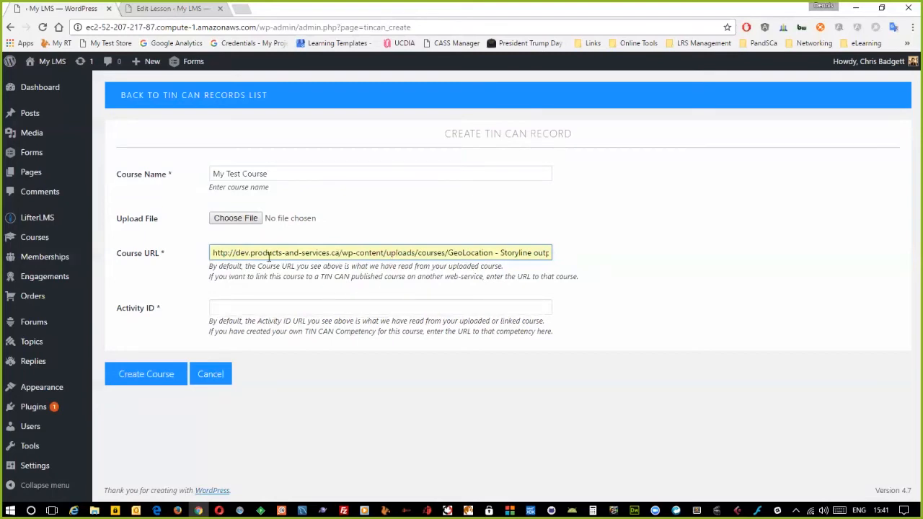
pyautogui.click(299, 308)
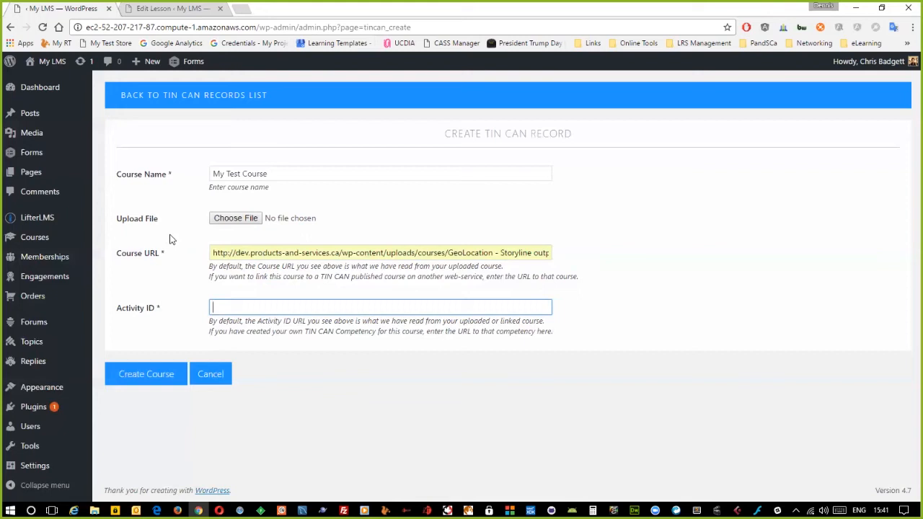
pyautogui.moveTo(70, 223)
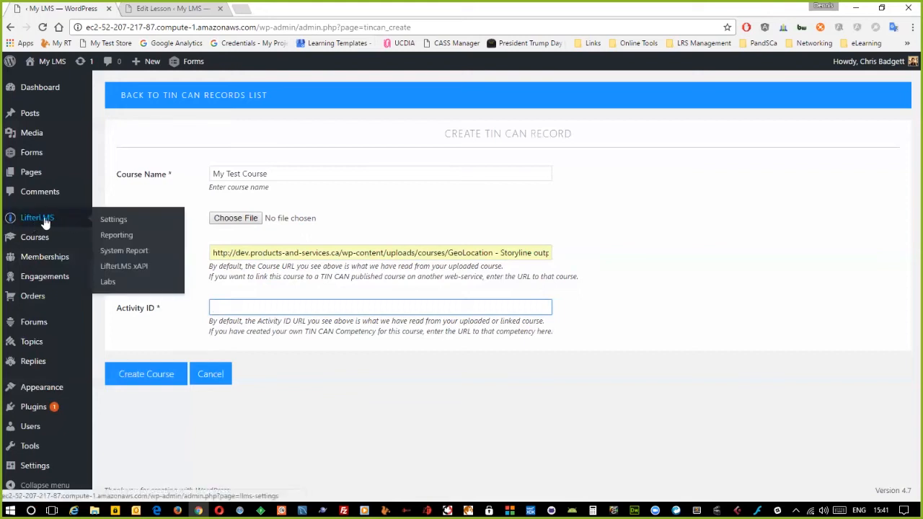
pyautogui.moveTo(34, 237)
pyautogui.rightClick(141, 397)
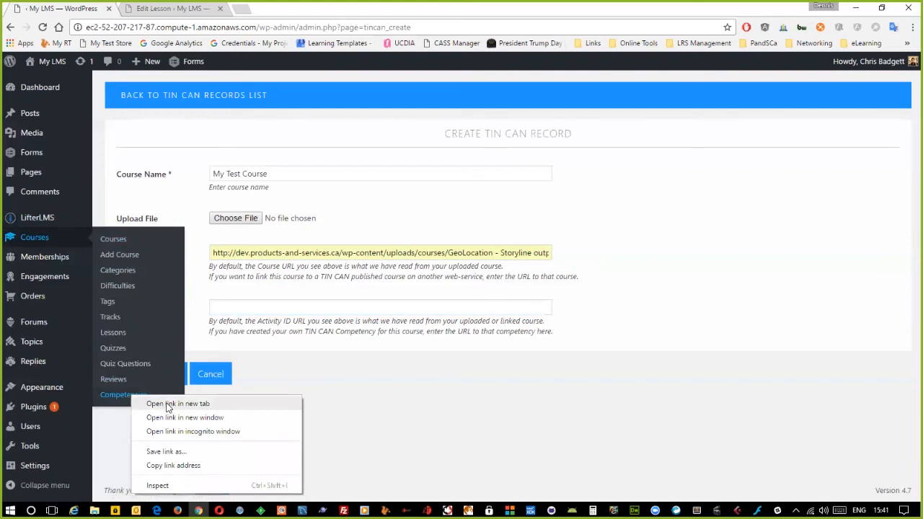
pyautogui.click(166, 404)
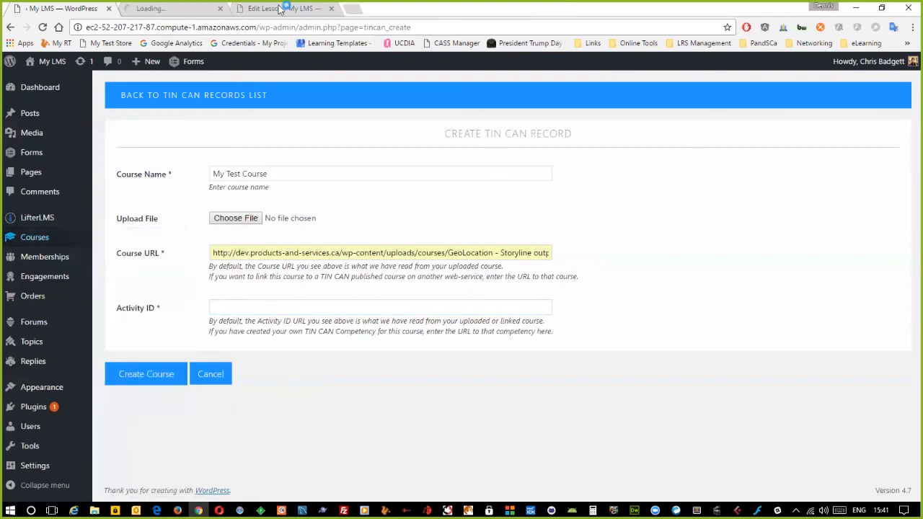
pyautogui.click(193, 9)
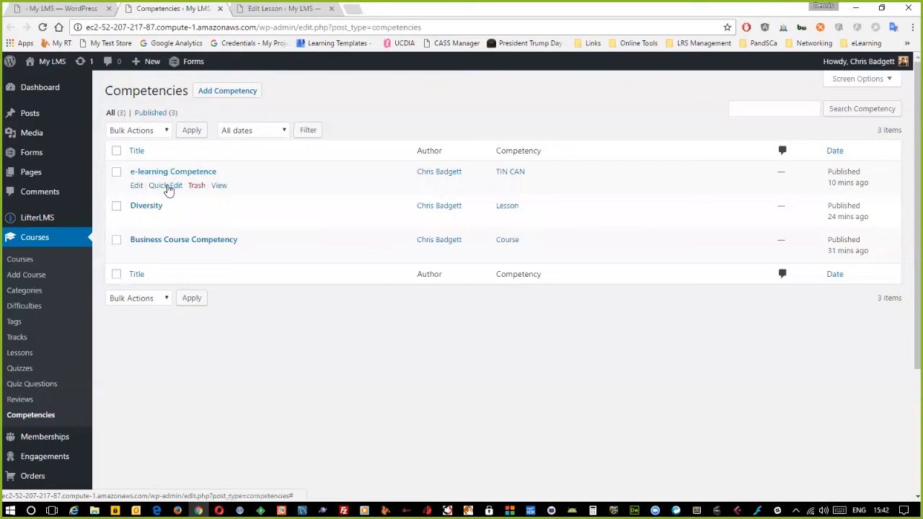
pyautogui.click(220, 186)
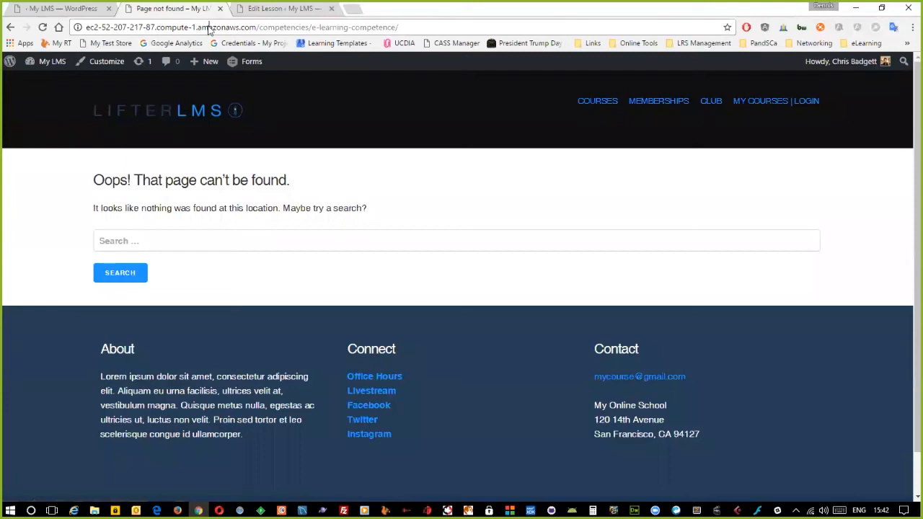
# - Paste the competence page URL as the Activity ID and create the My Test Course record
pyautogui.click(200, 28)
pyautogui.hotkey('ctrl', 'c')
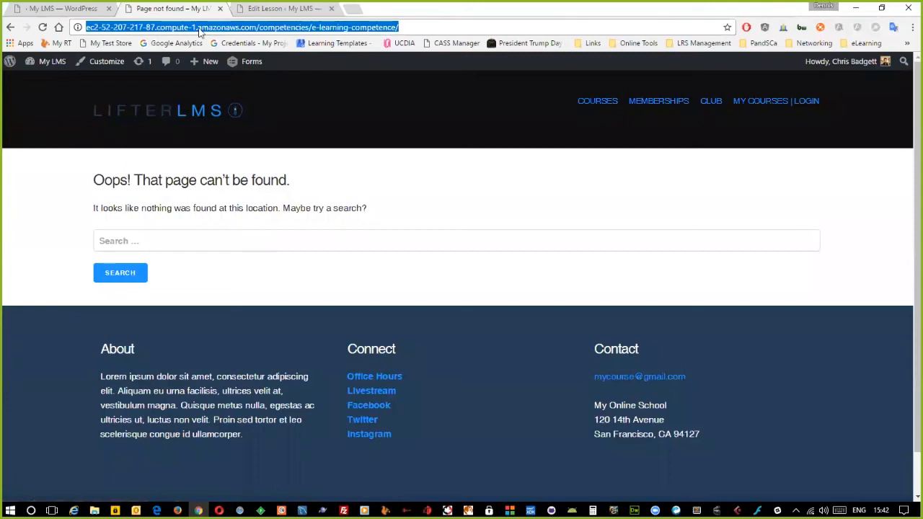
pyautogui.click(220, 8)
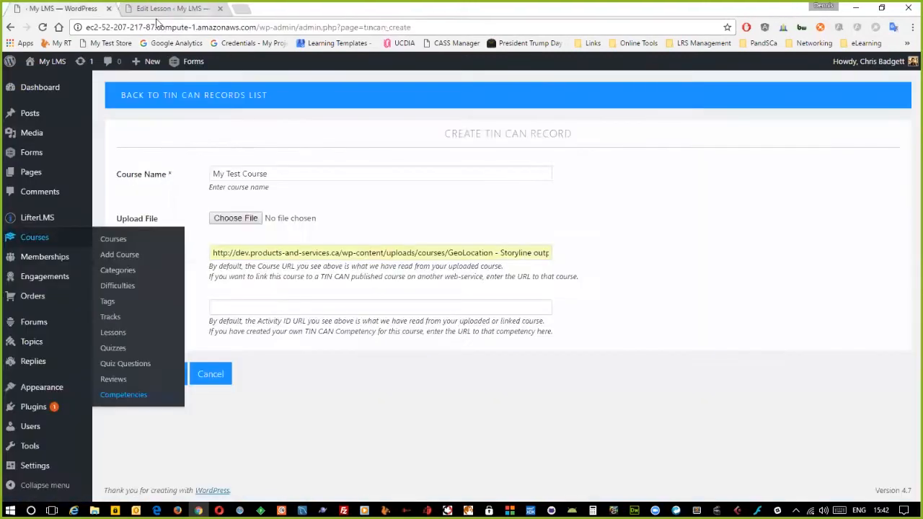
pyautogui.click(278, 308)
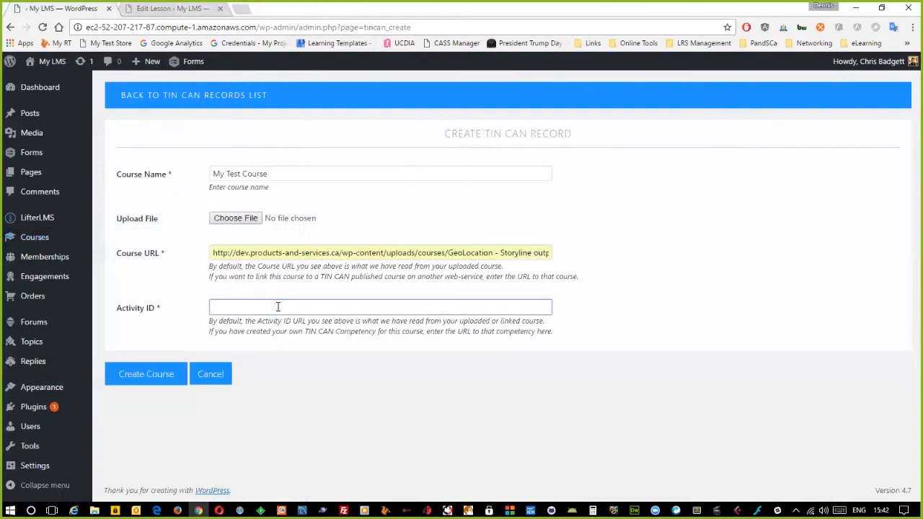
pyautogui.hotkey('ctrl', 'v')
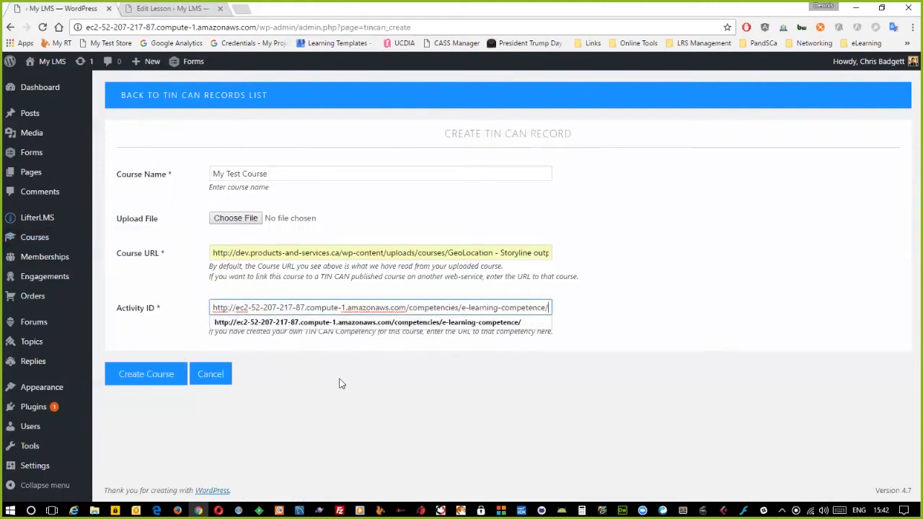
pyautogui.click(342, 383)
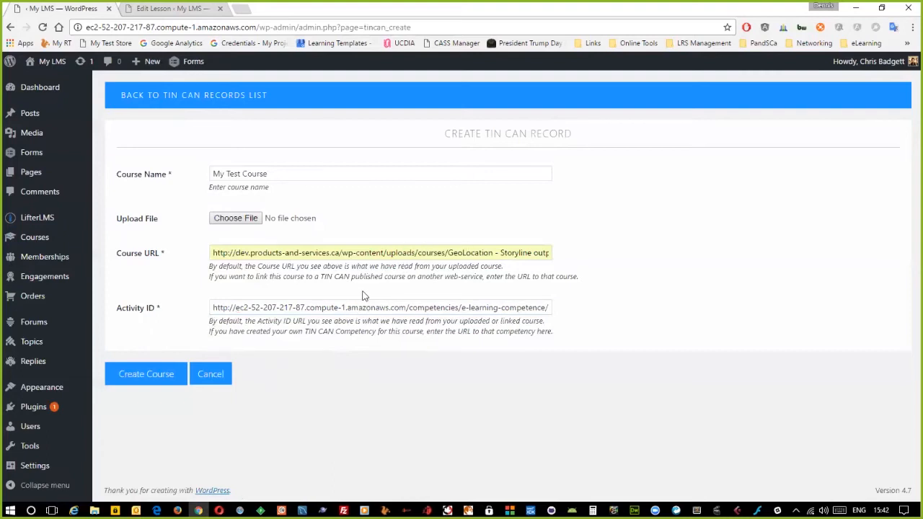
pyautogui.click(146, 373)
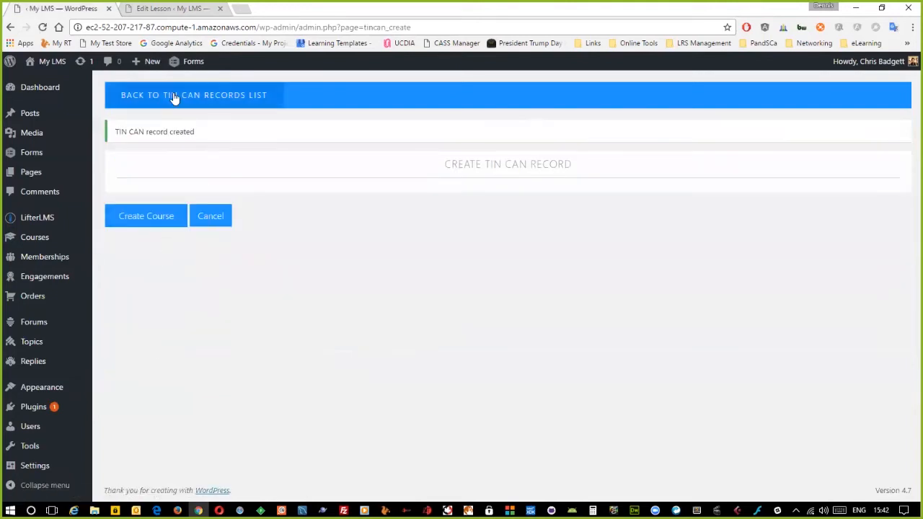
# - Return to the Lesson 4 editor, save it with Update, and open the TIN CAN button shortcode builder
pyautogui.click(174, 97)
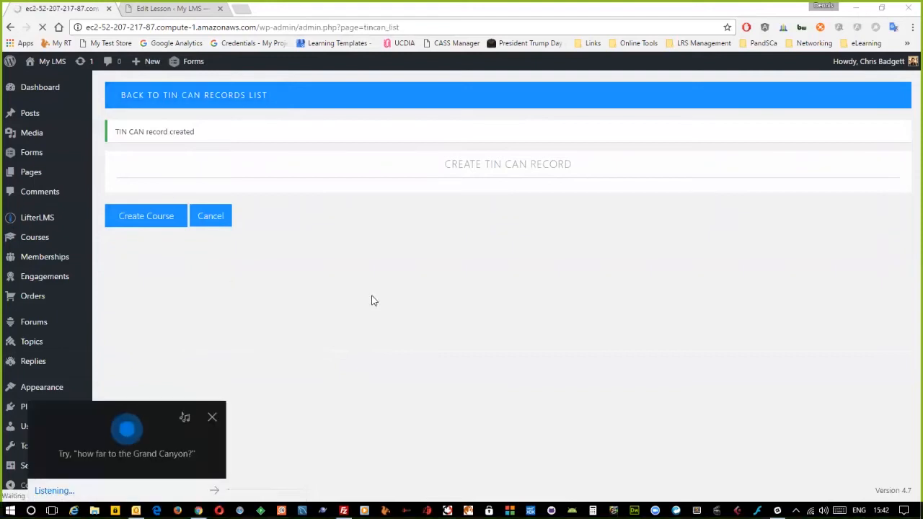
pyautogui.click(212, 417)
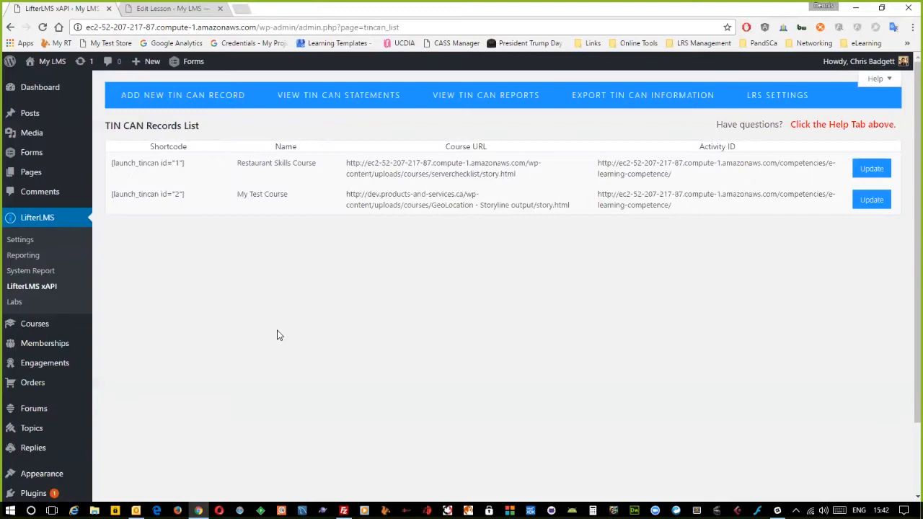
pyautogui.click(160, 9)
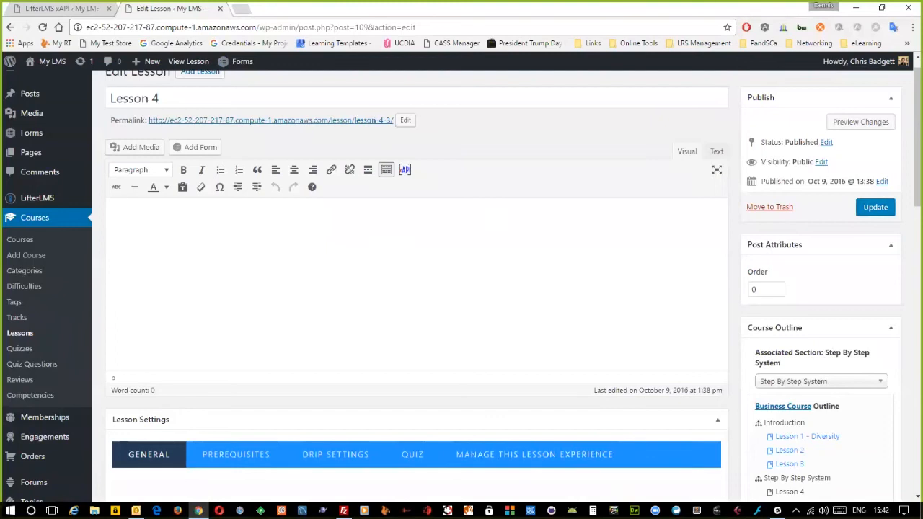
pyautogui.click(875, 207)
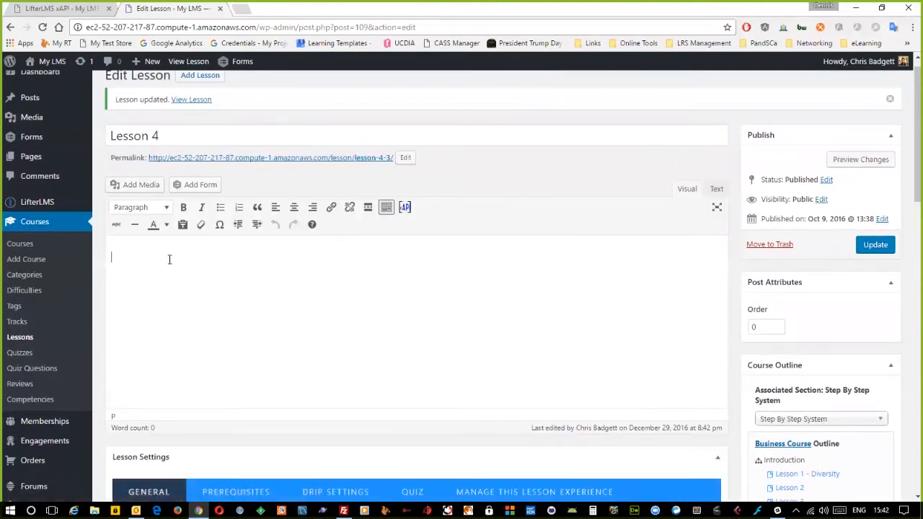
pyautogui.click(405, 208)
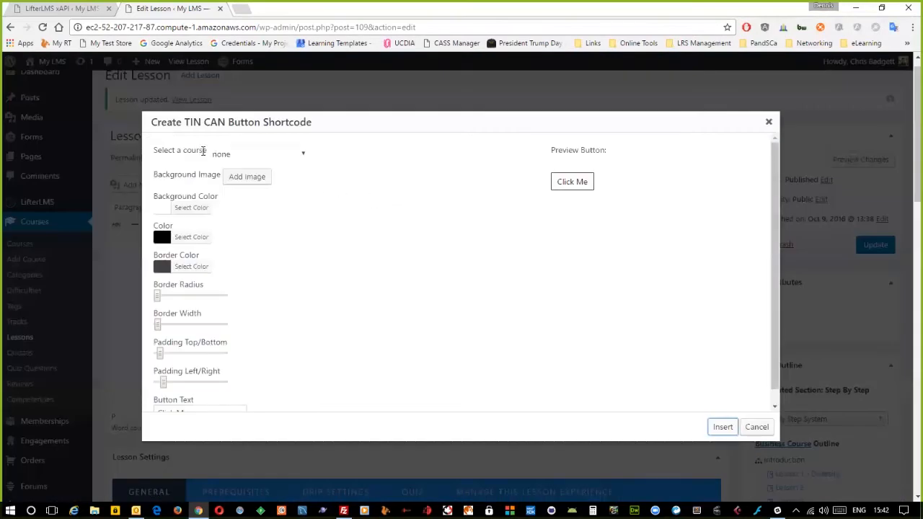
# - Point the launch button at My Test Course and use the target icon as its background image
pyautogui.click(233, 157)
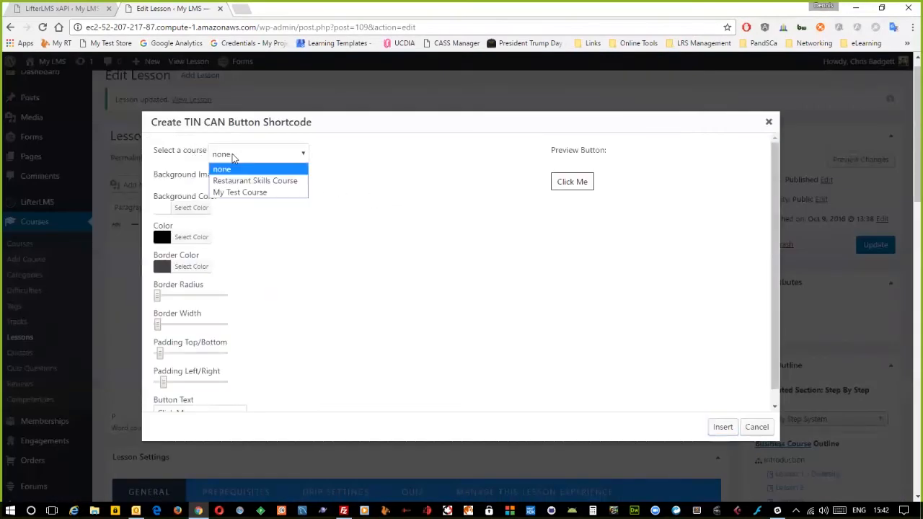
pyautogui.click(232, 191)
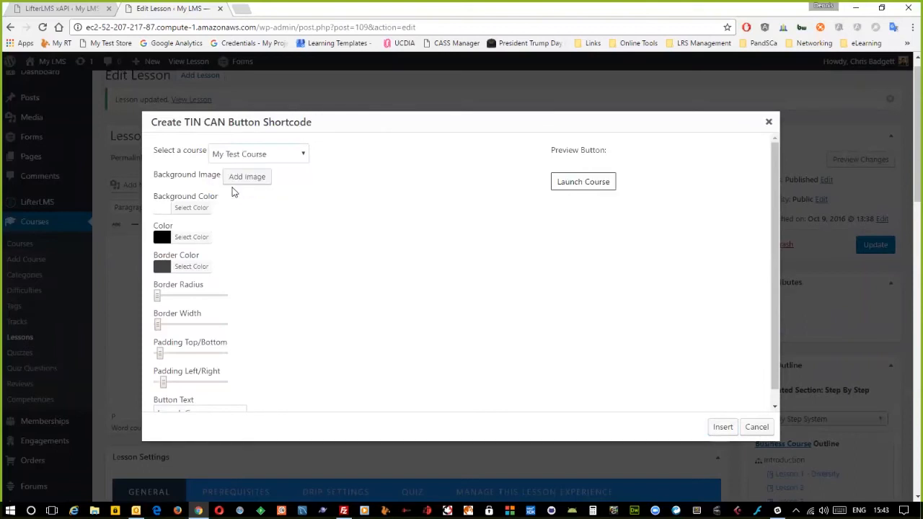
pyautogui.click(248, 177)
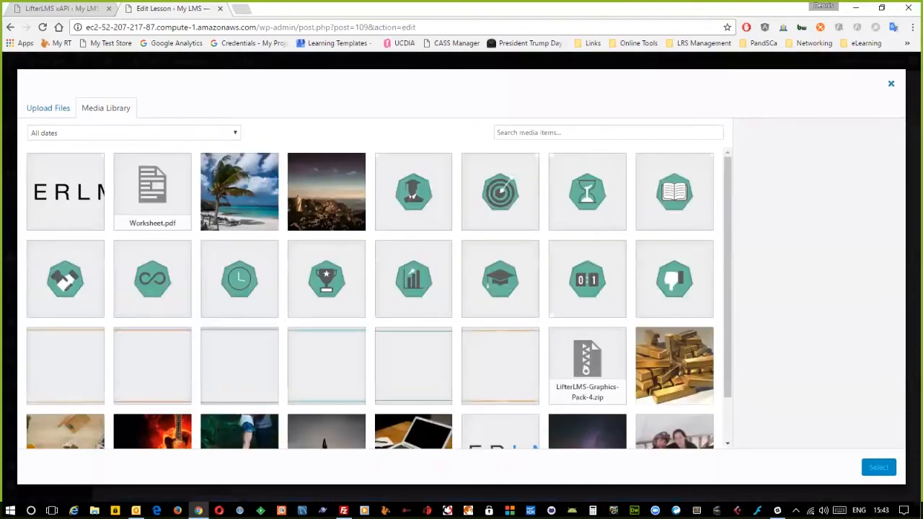
pyautogui.click(890, 83)
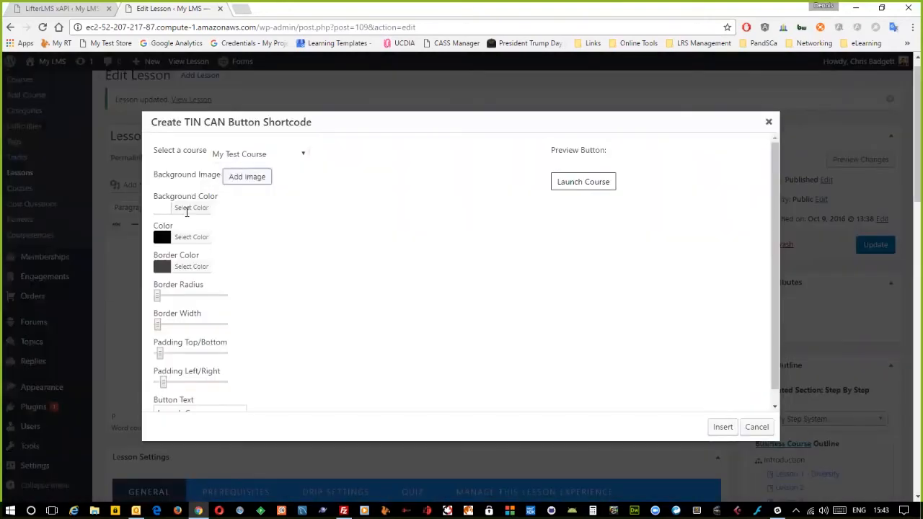
pyautogui.click(244, 175)
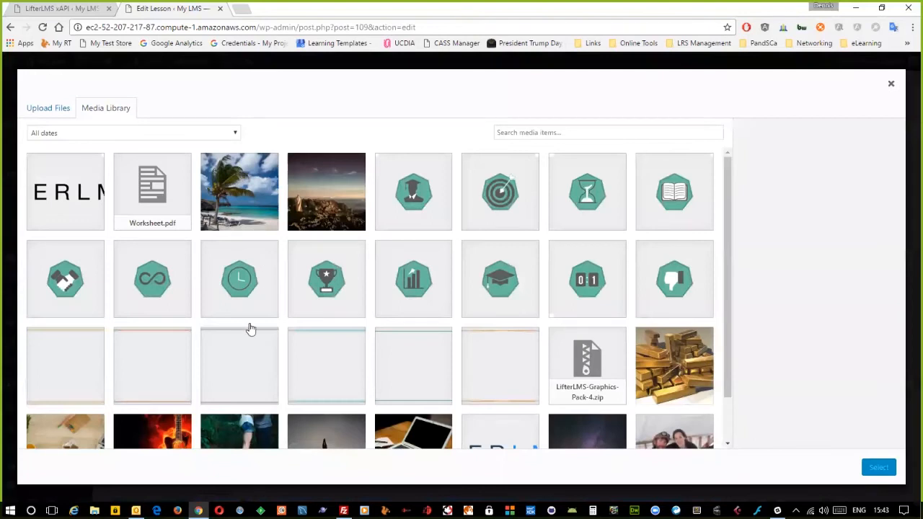
pyautogui.click(485, 203)
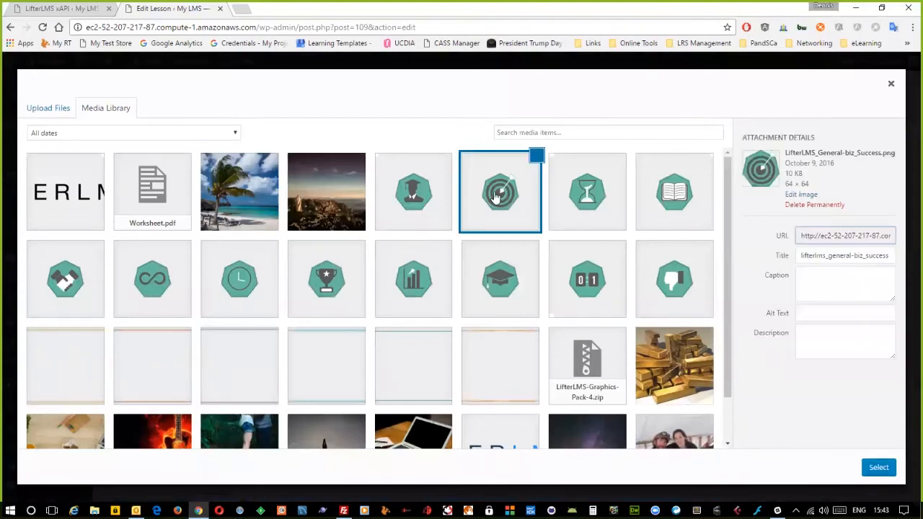
pyautogui.click(878, 468)
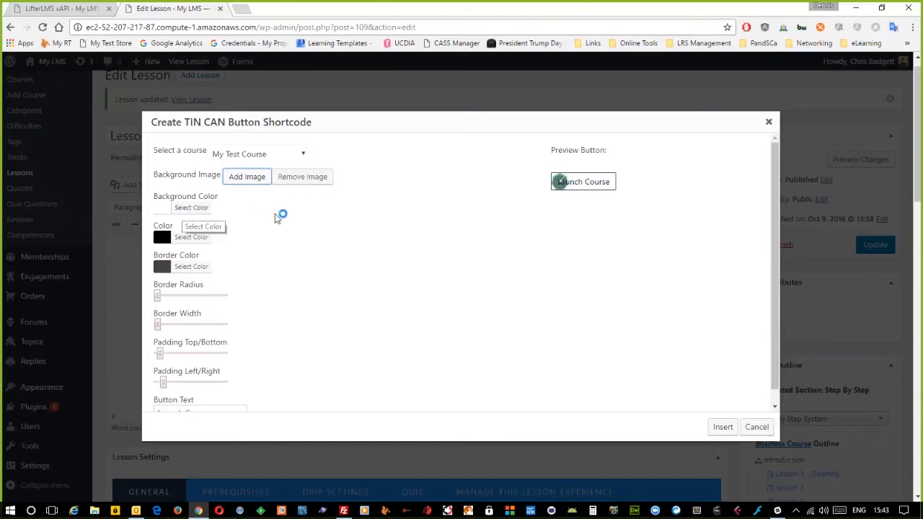
# - Set the button's Border Width to 0 and widen its left/right padding and border radius
pyautogui.scroll(-1, 181, 308)
pyautogui.scroll(-1, 181, 308)
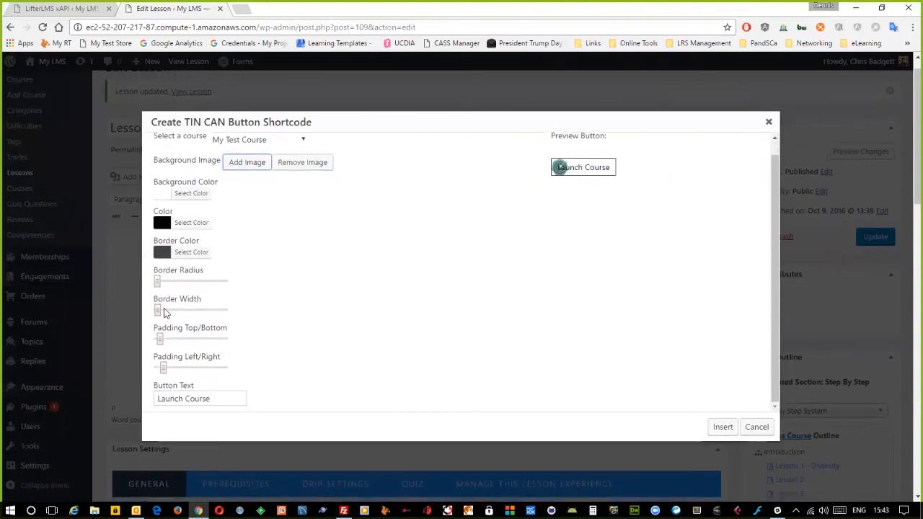
pyautogui.moveTo(161, 310)
pyautogui.mouseDown()
pyautogui.moveTo(191, 313)
pyautogui.moveTo(144, 315)
pyautogui.mouseUp()
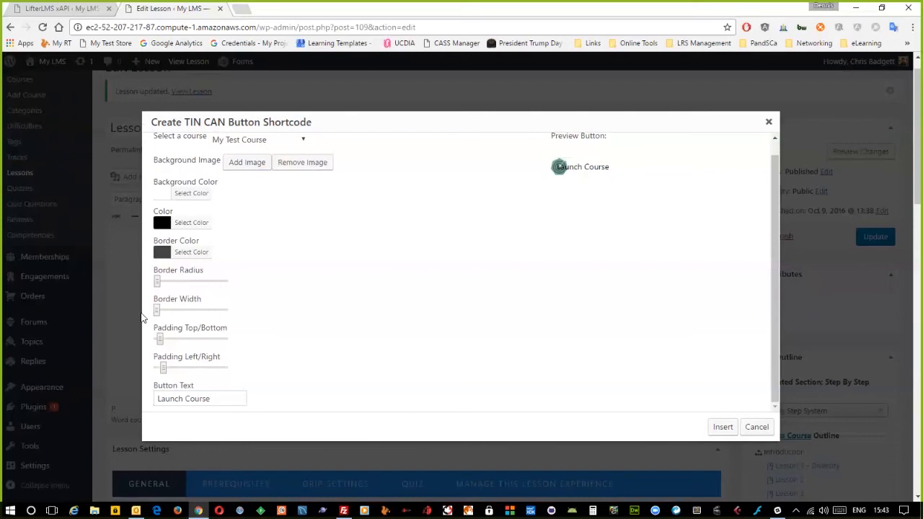
pyautogui.moveTo(161, 368); pyautogui.dragTo(187, 365)
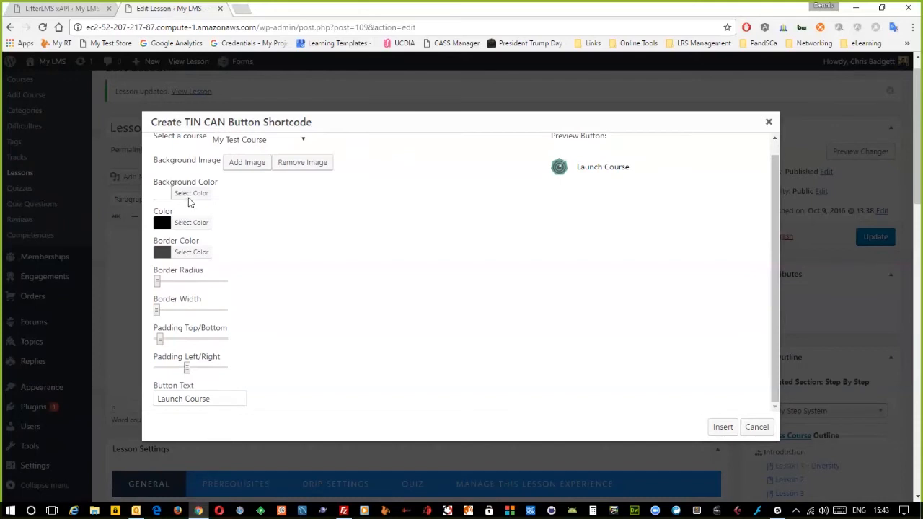
# - Give the button a #e0e0e0 background and insert the [launch_tincan id="2"] shortcode into Lesson 4
pyautogui.click(189, 197)
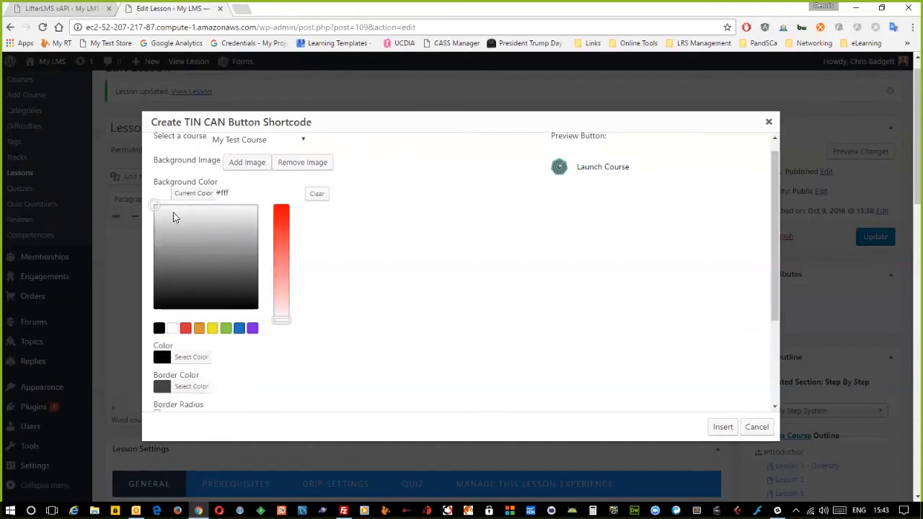
pyautogui.moveTo(150, 210); pyautogui.dragTo(149, 216)
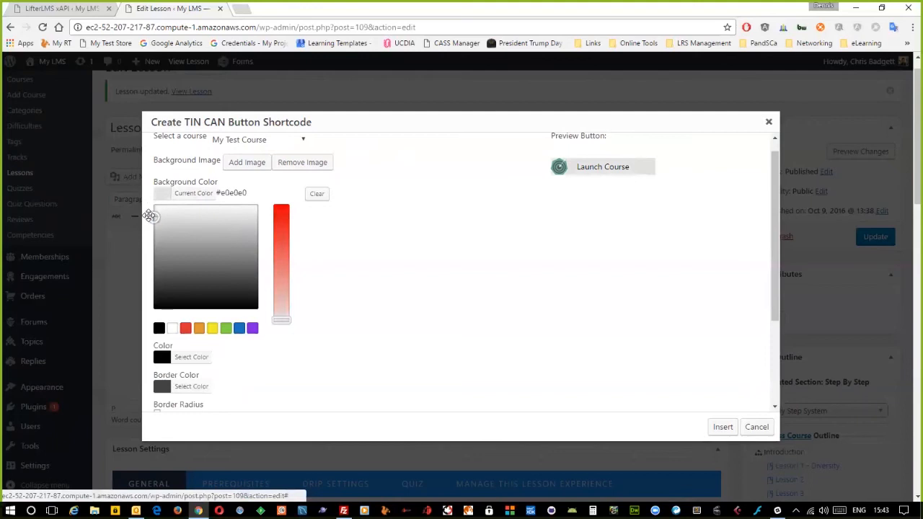
pyautogui.scroll(-1, 271, 377)
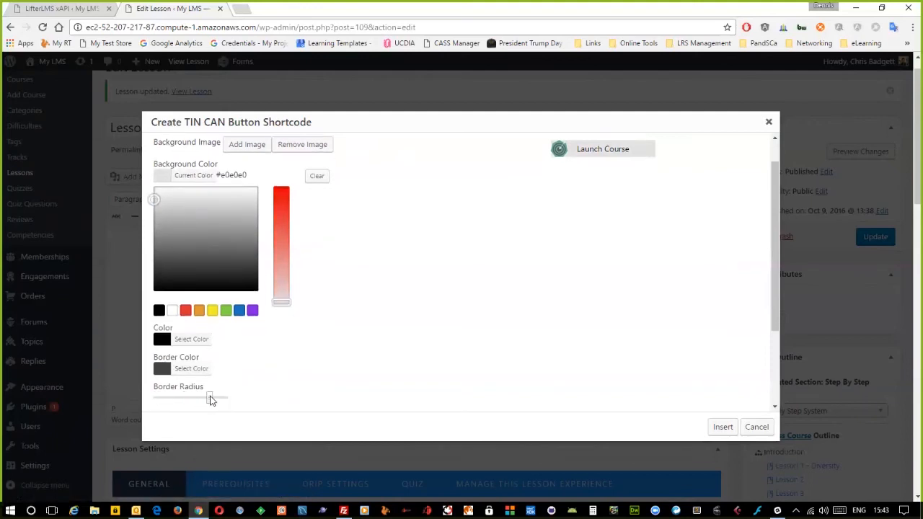
pyautogui.click(209, 398)
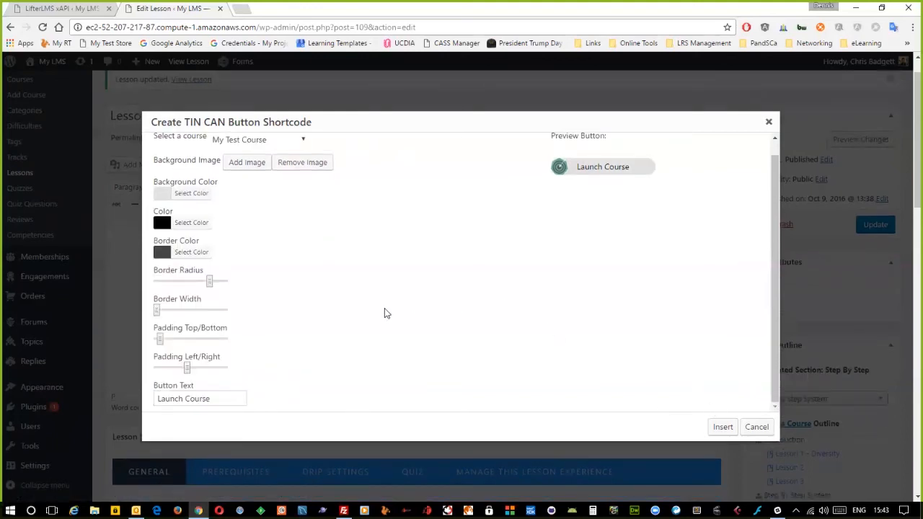
pyautogui.click(722, 427)
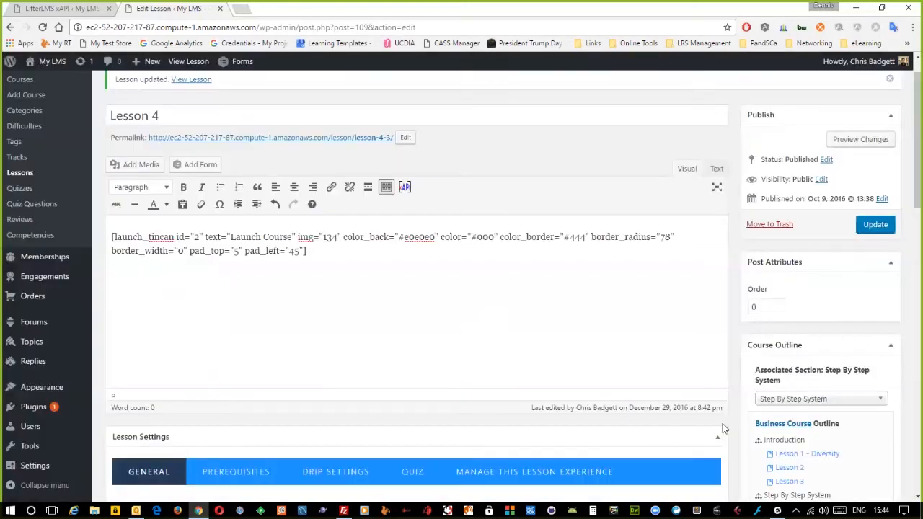
# - Change the shortcode's button text from 'Launch Course' to 'Launch Program'
pyautogui.moveTo(329, 249); pyautogui.dragTo(98, 225)
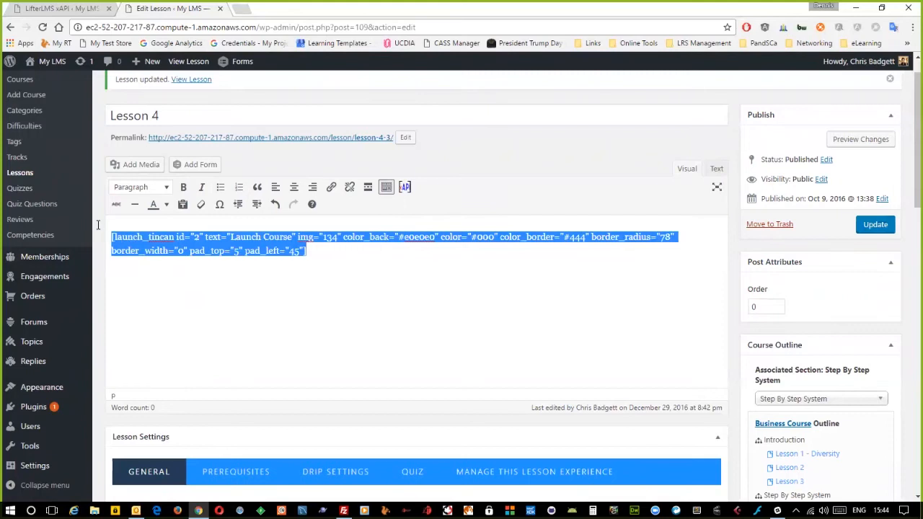
pyautogui.click(232, 238)
pyautogui.moveTo(231, 238); pyautogui.dragTo(293, 238)
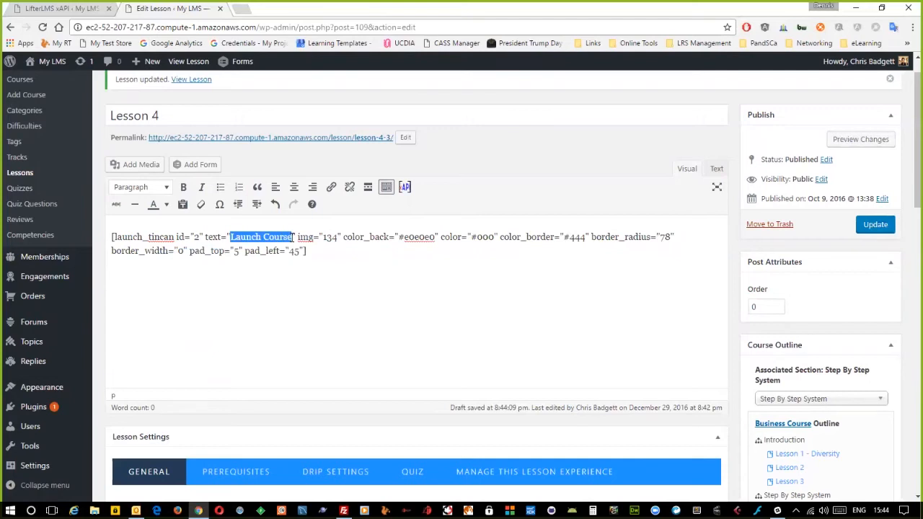
pyautogui.write('L')
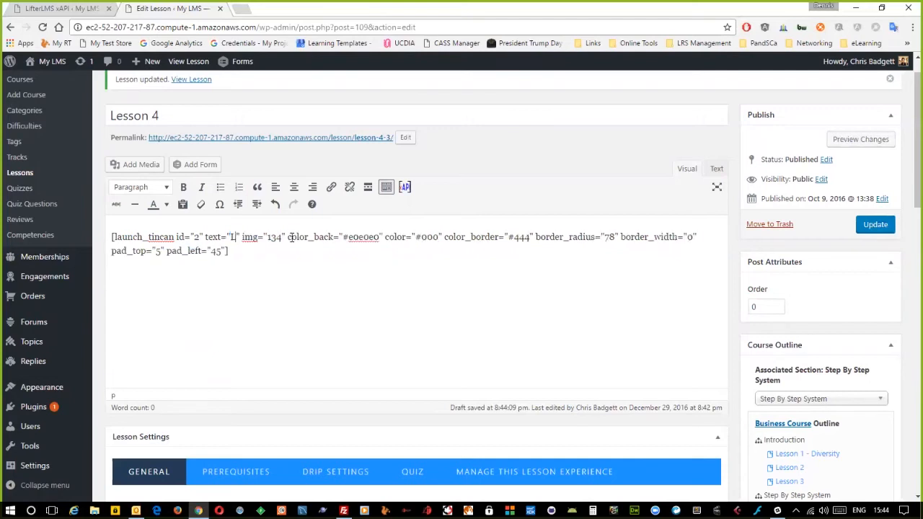
pyautogui.press('BackSpace')
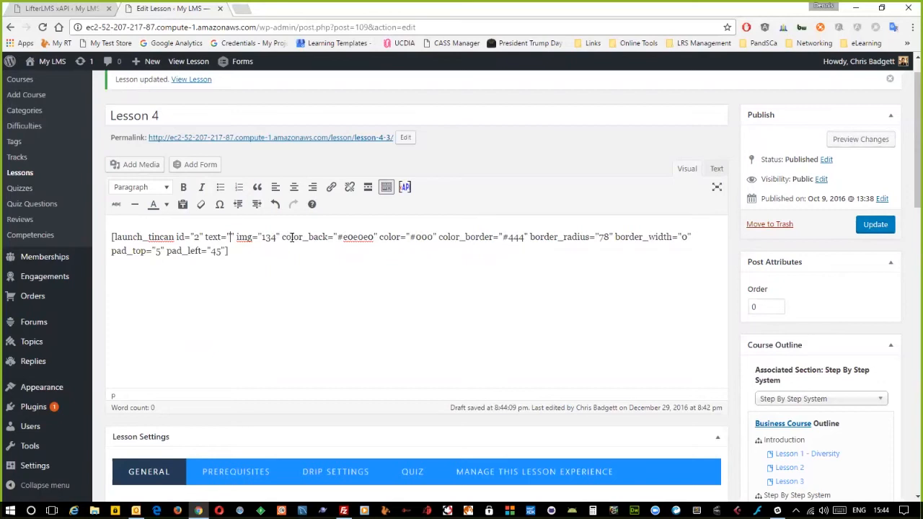
pyautogui.write('Turn')
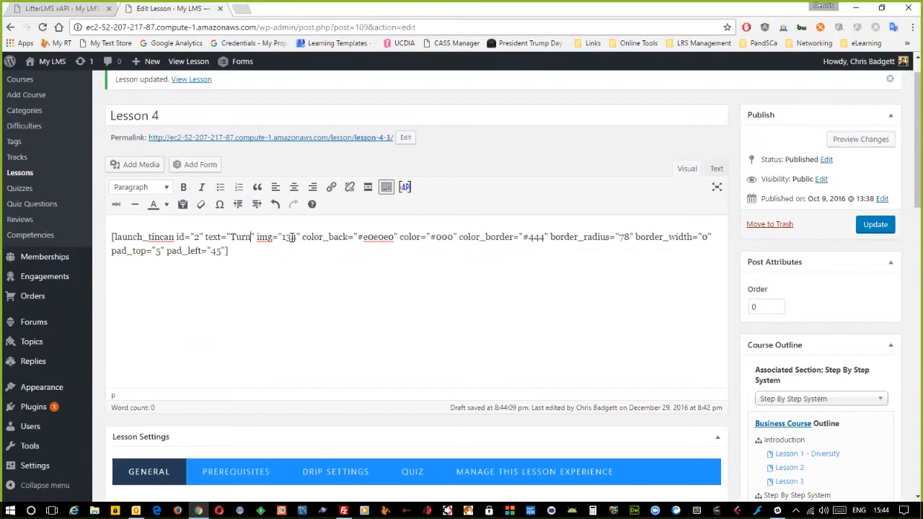
pyautogui.press('BackSpace')
pyautogui.write('Lauch')
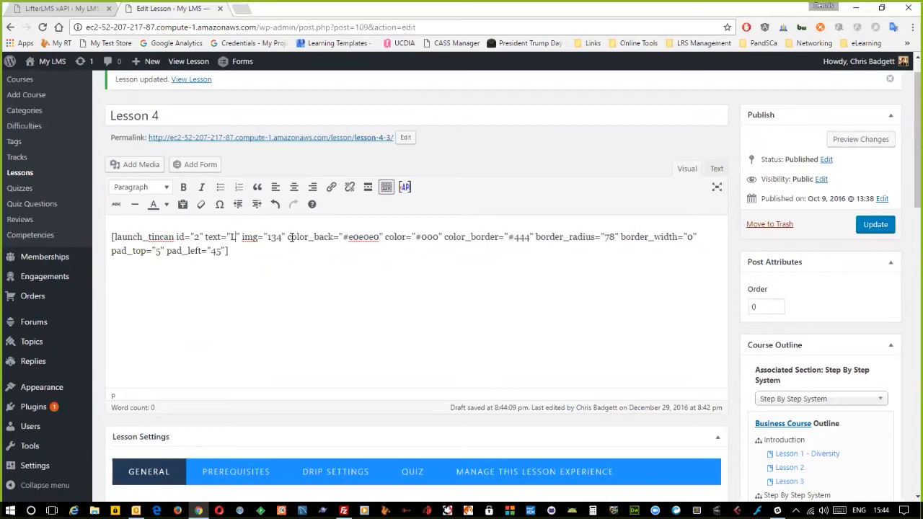
pyautogui.press('BackSpace')
pyautogui.press('BackSpace')
pyautogui.write('nc')
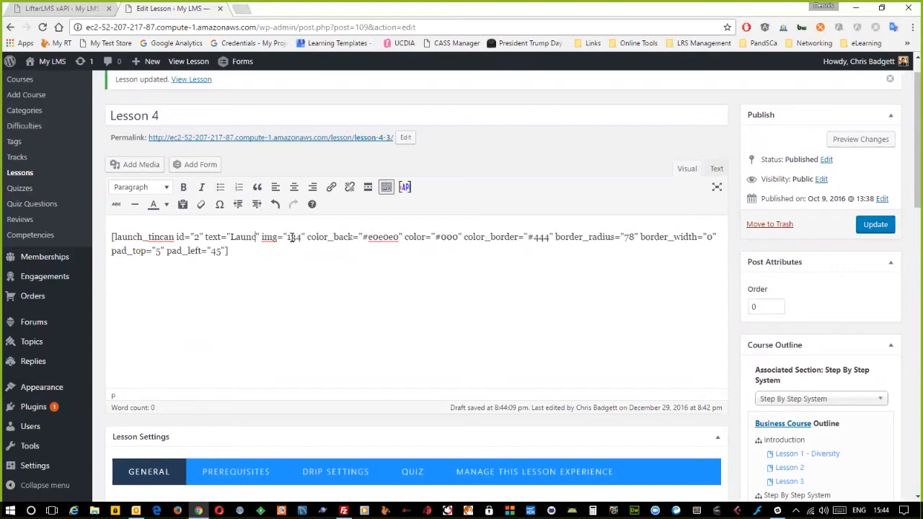
pyautogui.write('h Program')
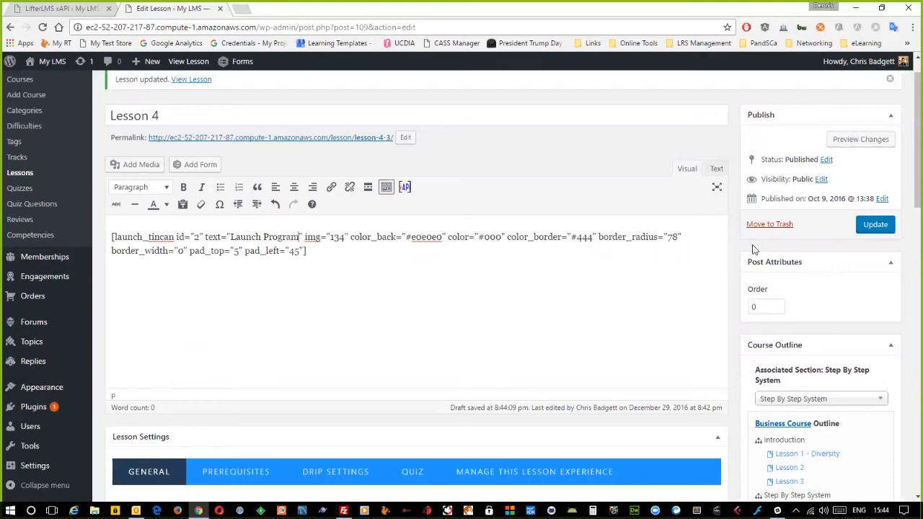
# - Add the line 'Click the button below to launch this program.' above the shortcode
pyautogui.click(110, 236)
pyautogui.press('Return')
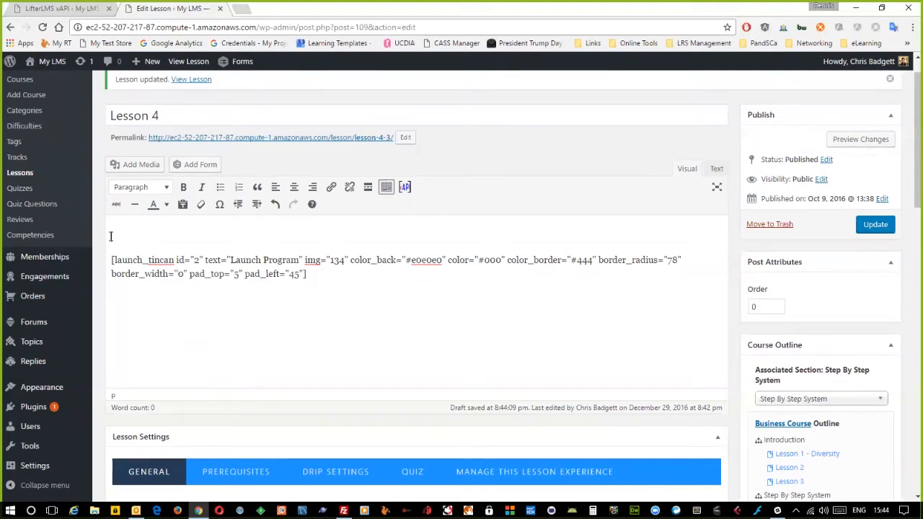
pyautogui.write('Click the button below to launch this program.')
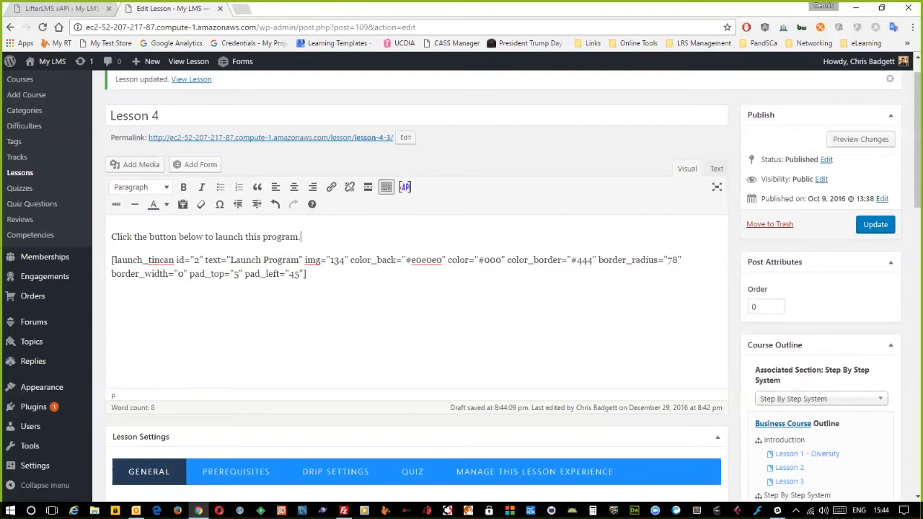
# - Save the lesson, then drop the period and join the shortcode onto the intro sentence
pyautogui.click(876, 224)
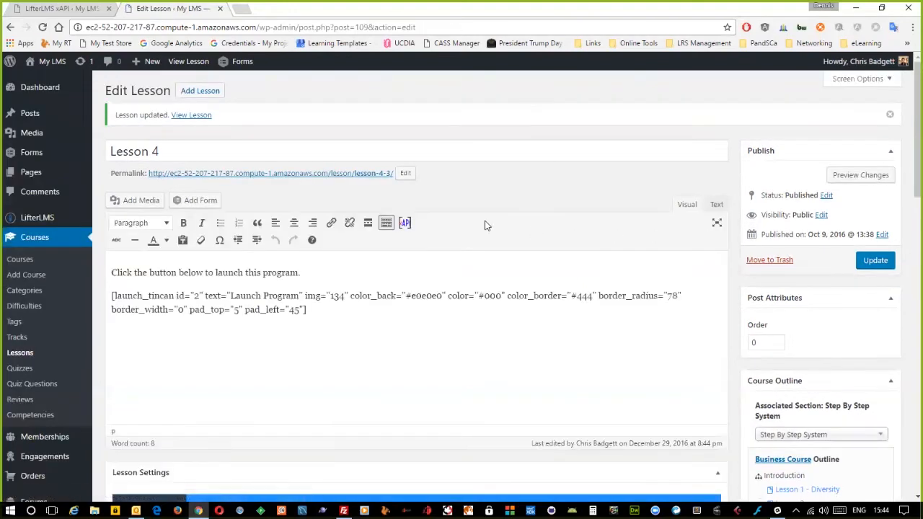
pyautogui.moveTo(307, 309); pyautogui.dragTo(136, 291)
pyautogui.click(311, 309)
pyautogui.click(321, 272)
pyautogui.press('BackSpace')
pyautogui.press('Delete')
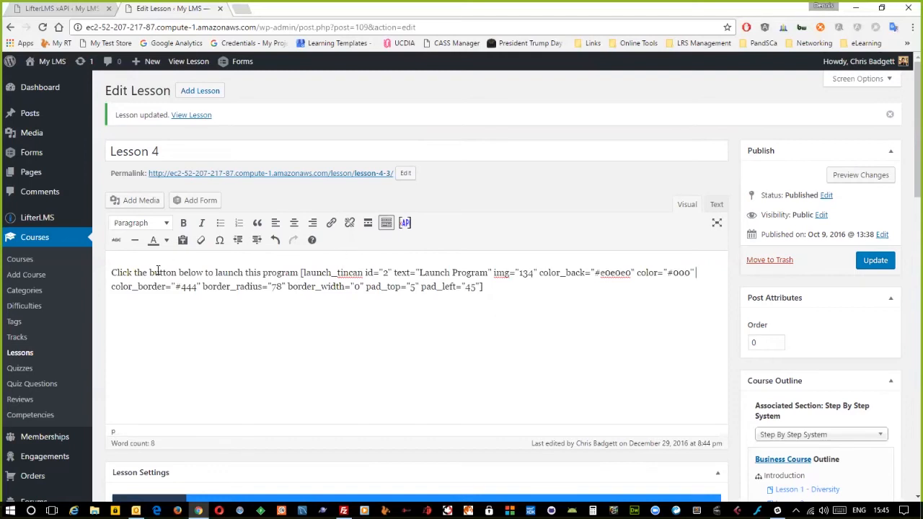
# - Reword the intro to 'Click this button to launch this program' and save Lesson 4
pyautogui.click(179, 273)
pyautogui.press('Delete')
pyautogui.write('is')
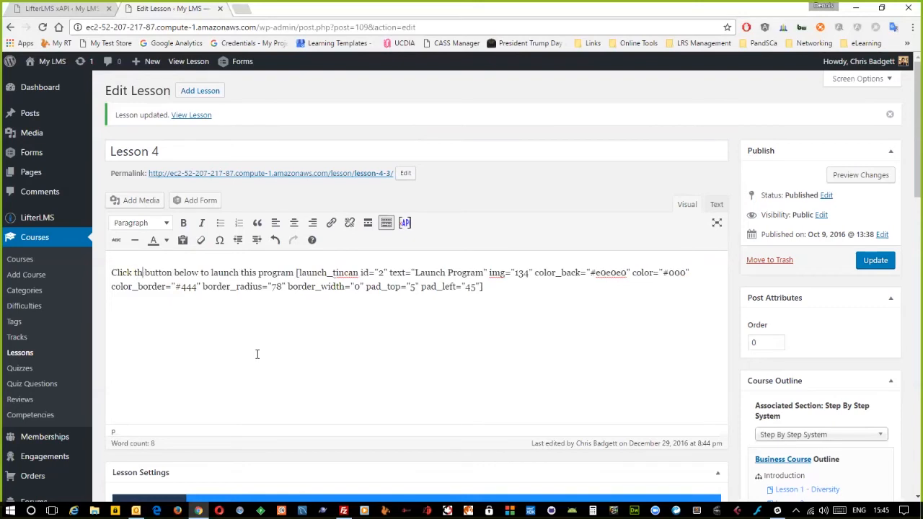
pyautogui.press('Right')
pyautogui.press('Right')
pyautogui.press('Right')
pyautogui.press('Right')
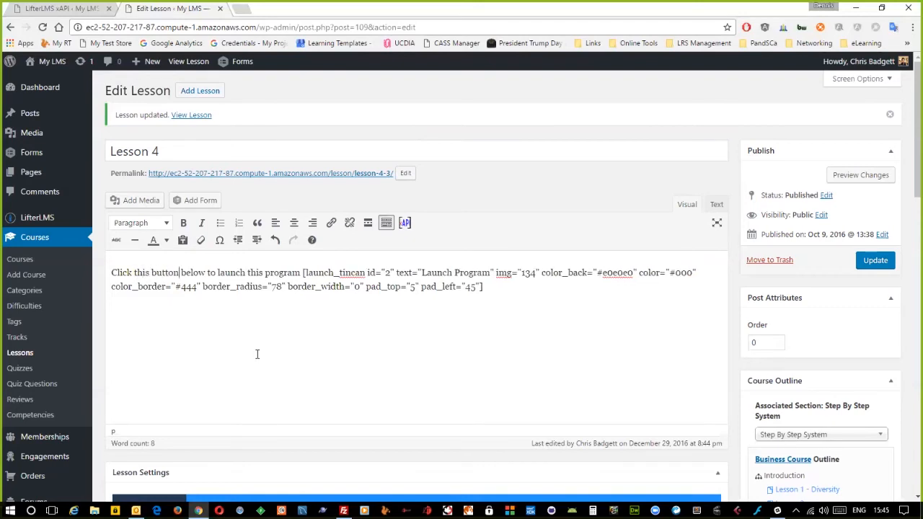
pyautogui.hotkey('shift', 'Right')
pyautogui.hotkey('shift', 'Right')
pyautogui.hotkey('shift', 'Right')
pyautogui.hotkey('shift', 'Right')
pyautogui.hotkey('shift', 'Right')
pyautogui.hotkey('shift', 'Right')
pyautogui.press('Delete')
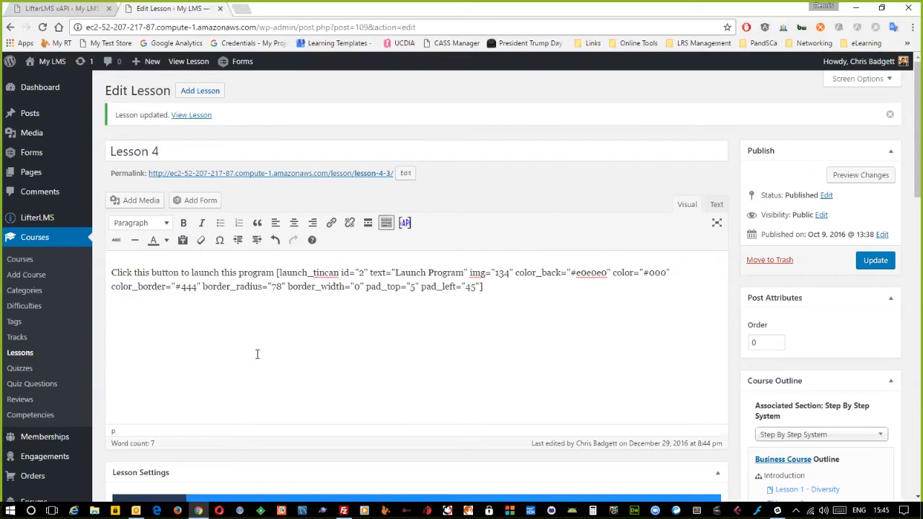
pyautogui.click(875, 259)
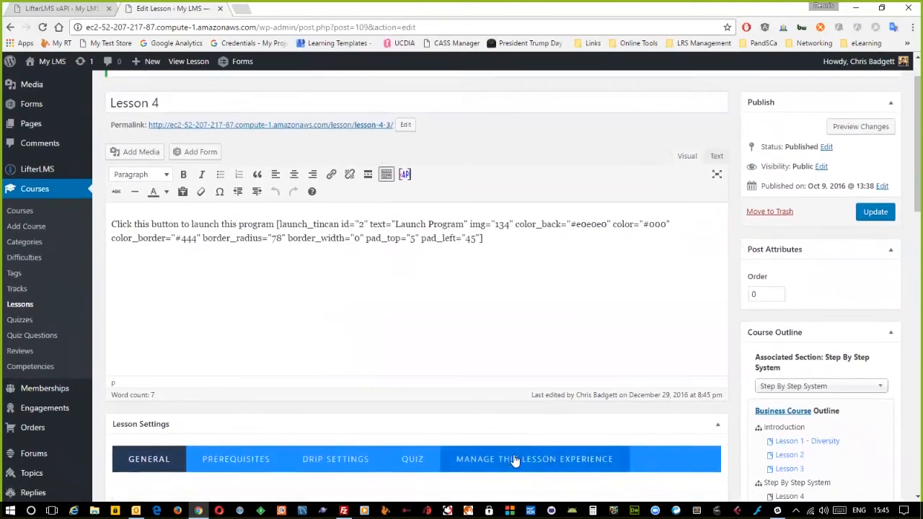
# - Turn on Record xAPI Data for Lesson 4 and assign it the Diversity competency
pyautogui.click(514, 460)
pyautogui.scroll(-2, 514, 460)
pyautogui.scroll(-2, 514, 460)
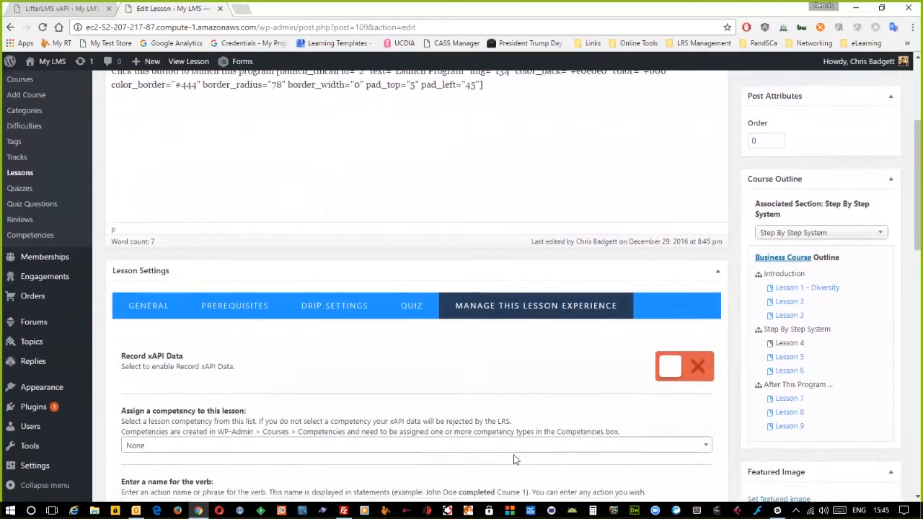
pyautogui.scroll(-1, 514, 460)
pyautogui.click(666, 347)
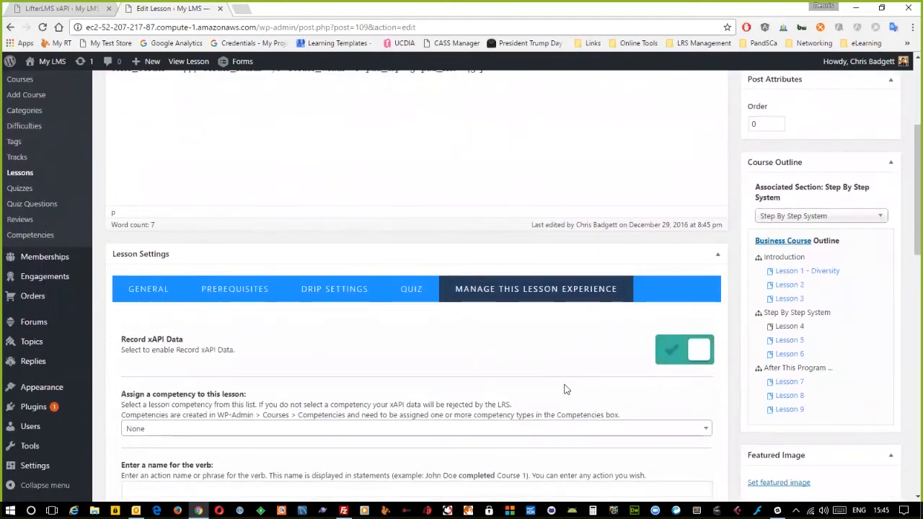
pyautogui.scroll(-1, 513, 398)
pyautogui.click(435, 396)
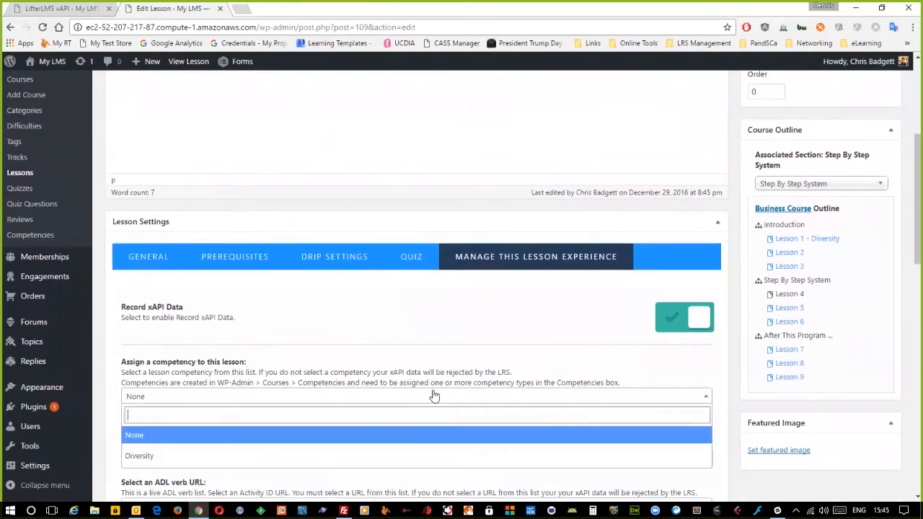
pyautogui.scroll(-1, 390, 451)
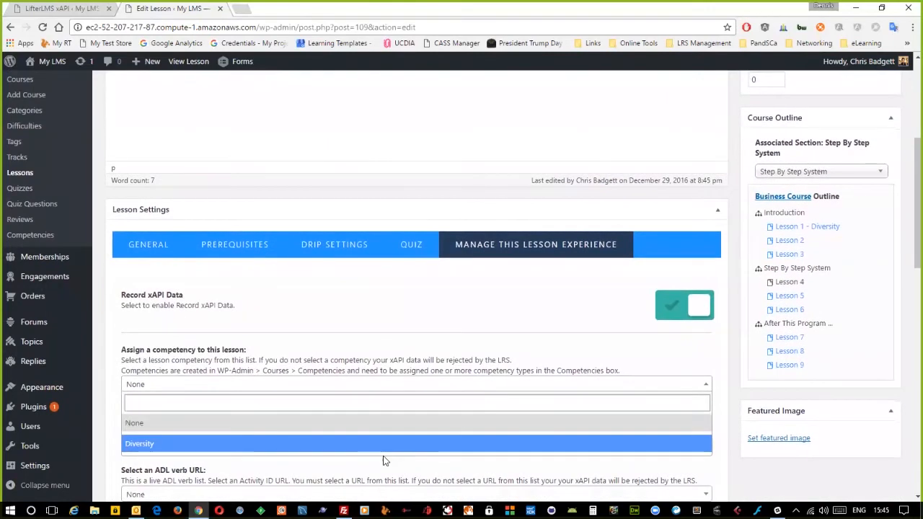
pyautogui.click(379, 458)
pyautogui.click(302, 388)
pyautogui.click(147, 445)
pyautogui.scroll(-1, 560, 404)
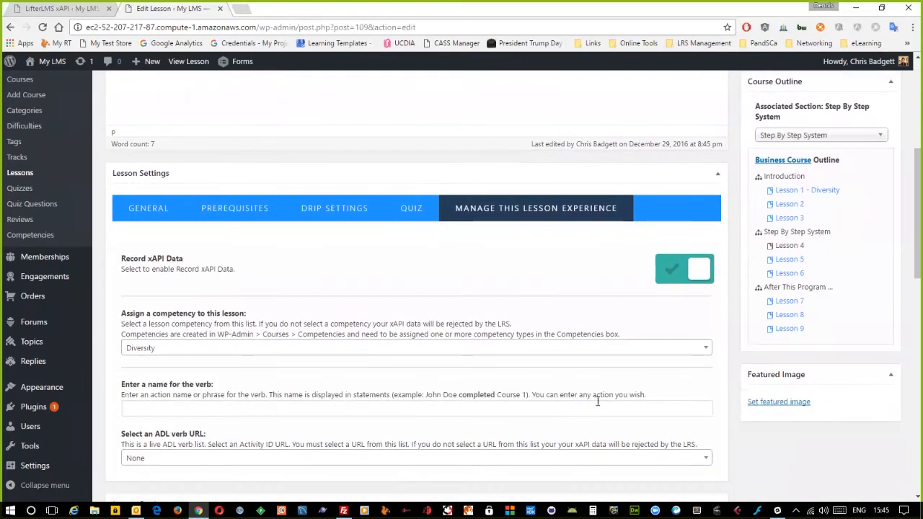
# - Set the verb name 'jumped up and down on', choose the lesson activity URL, and save
pyautogui.click(206, 406)
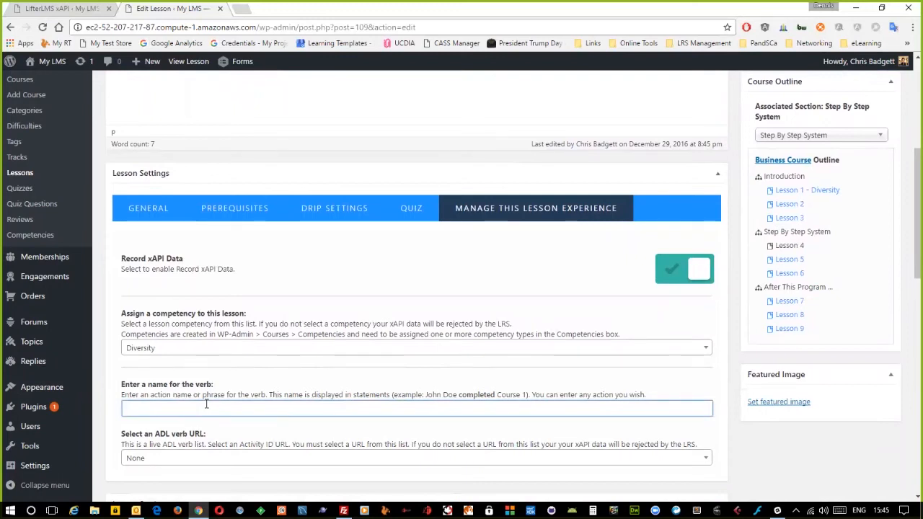
pyautogui.write('jumed')
pyautogui.press('BackSpace')
pyautogui.write('ped up and down on')
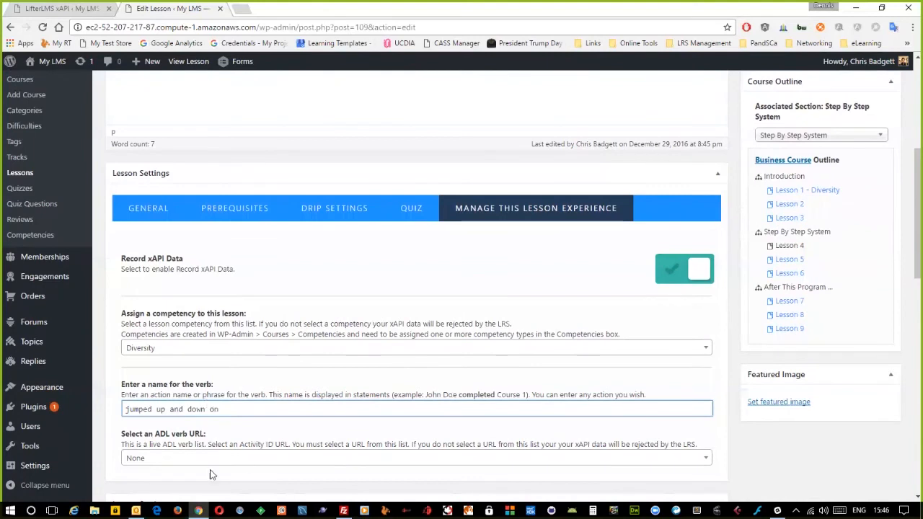
pyautogui.click(210, 465)
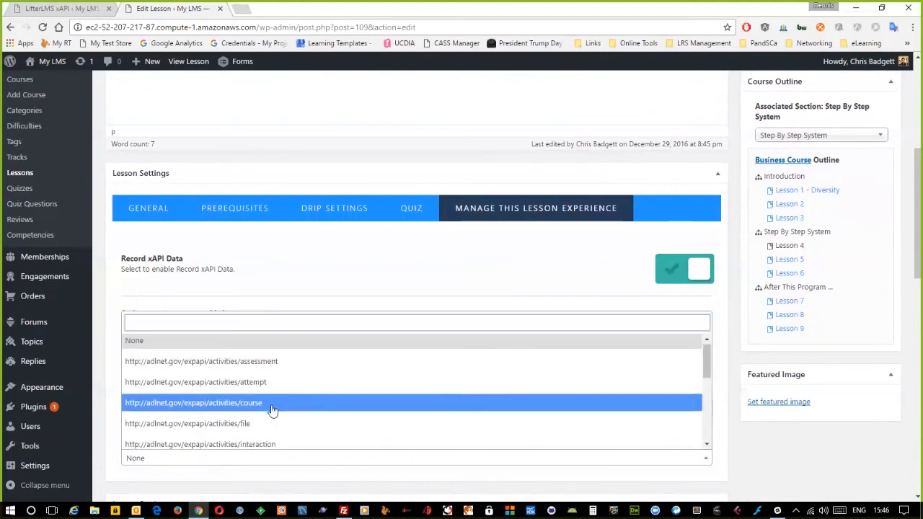
pyautogui.scroll(-2, 271, 410)
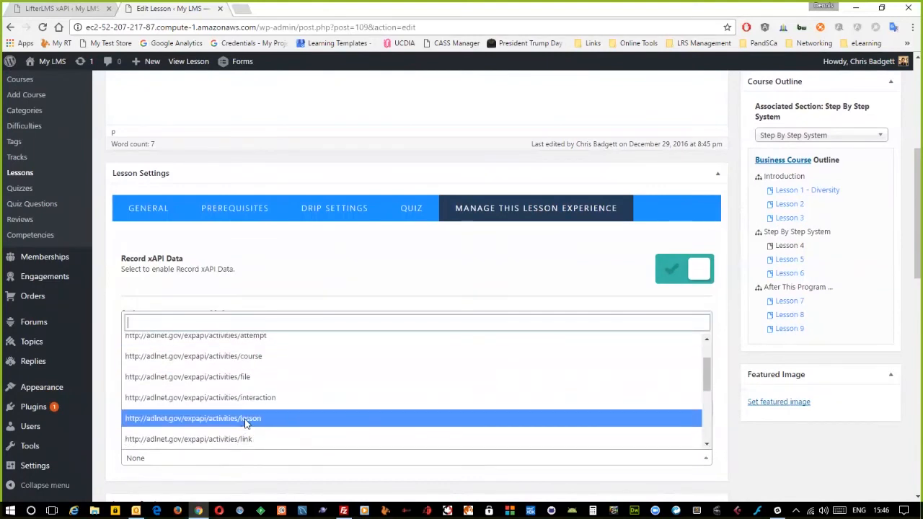
pyautogui.click(247, 424)
pyautogui.scroll(2, 402, 225)
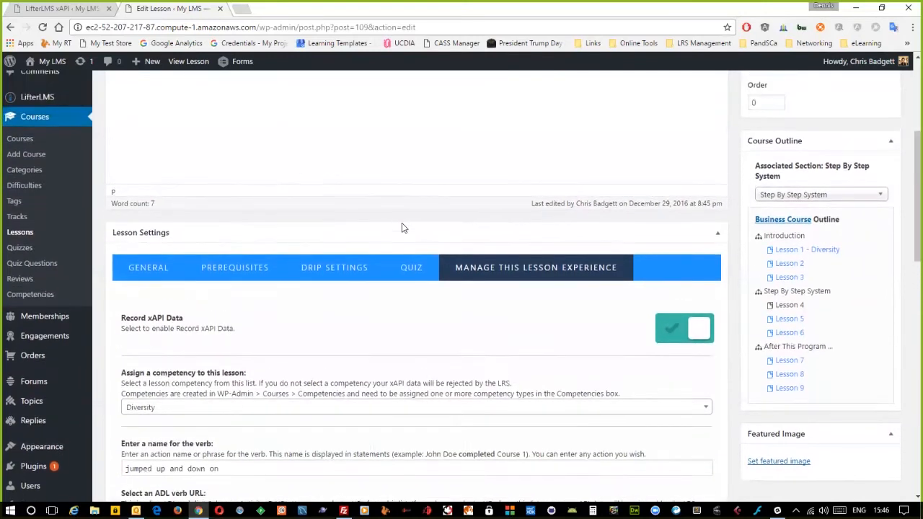
pyautogui.scroll(2, 402, 224)
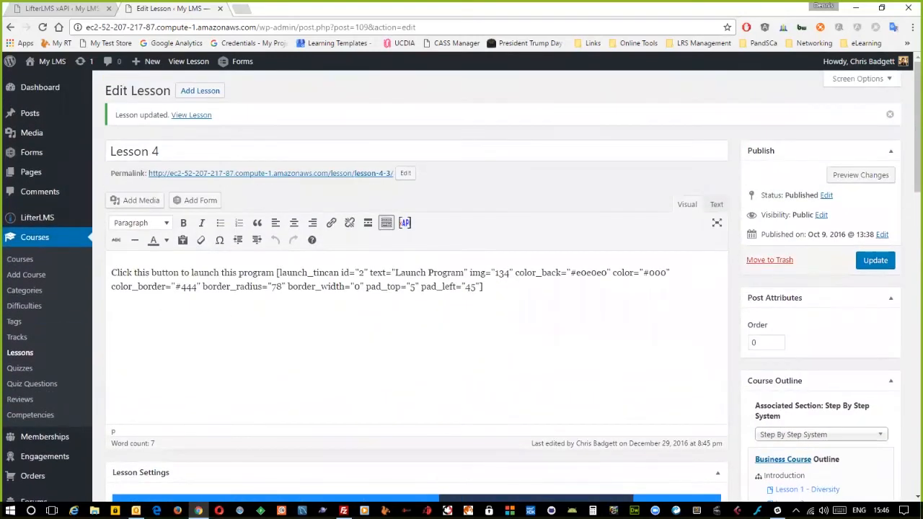
pyautogui.click(875, 260)
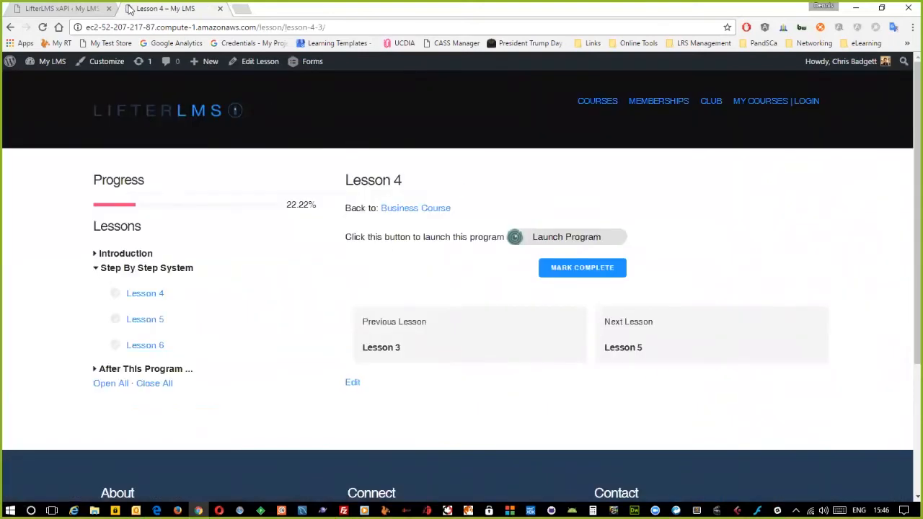
pyautogui.click(527, 242)
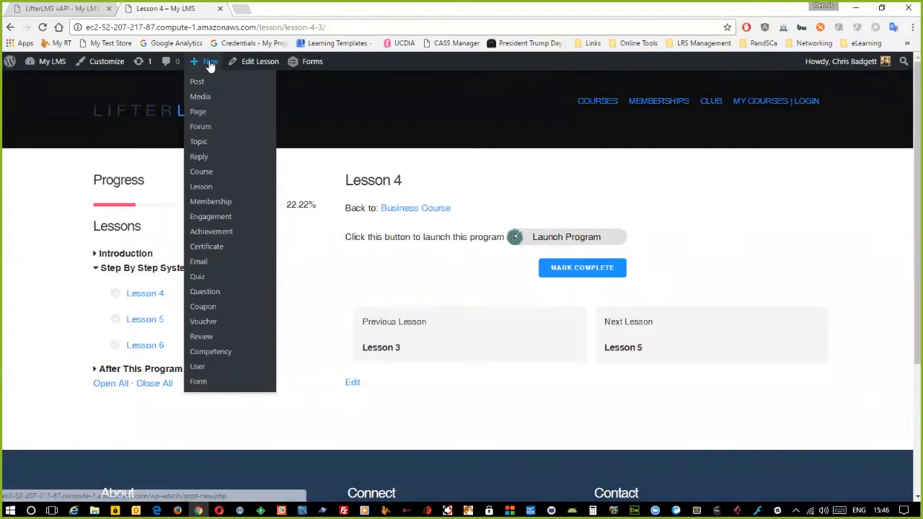
pyautogui.click(259, 64)
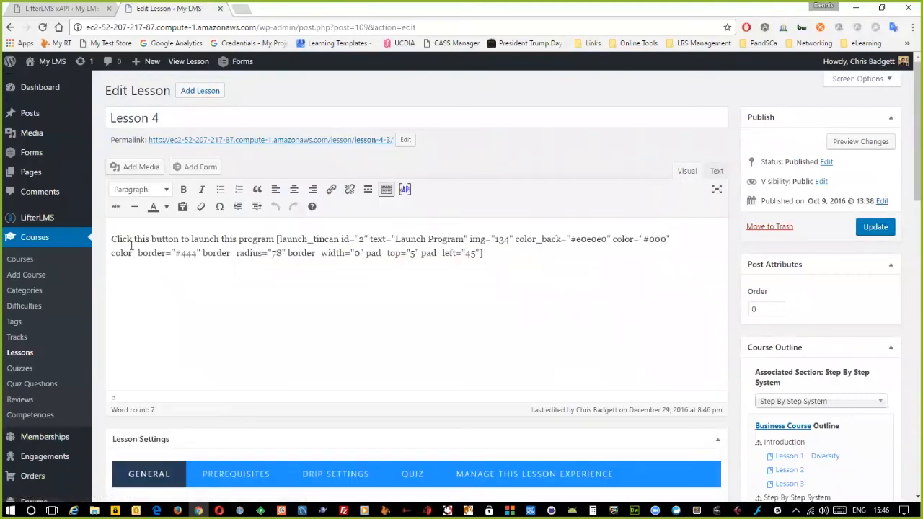
# - Open the My Test Course TIN CAN record from LifterLMS xAPI and clear its Course URL
pyautogui.moveTo(36, 217)
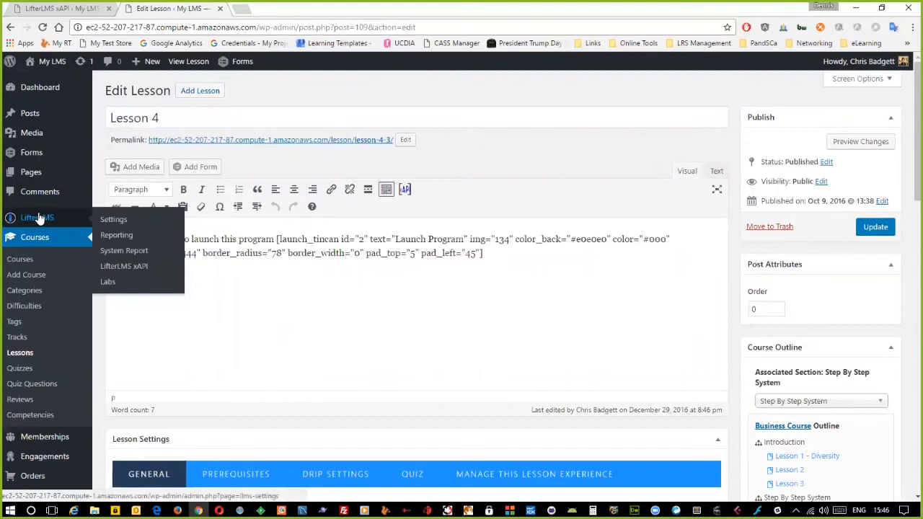
pyautogui.click(130, 268)
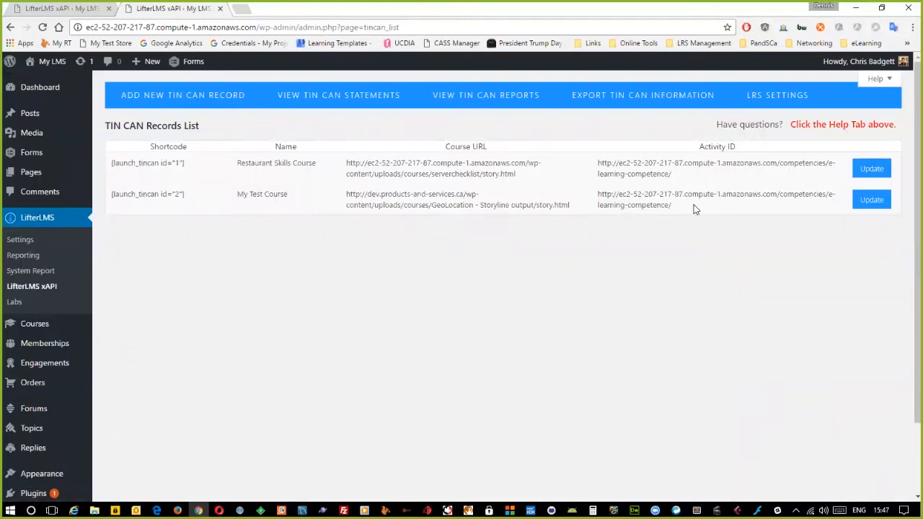
pyautogui.click(871, 200)
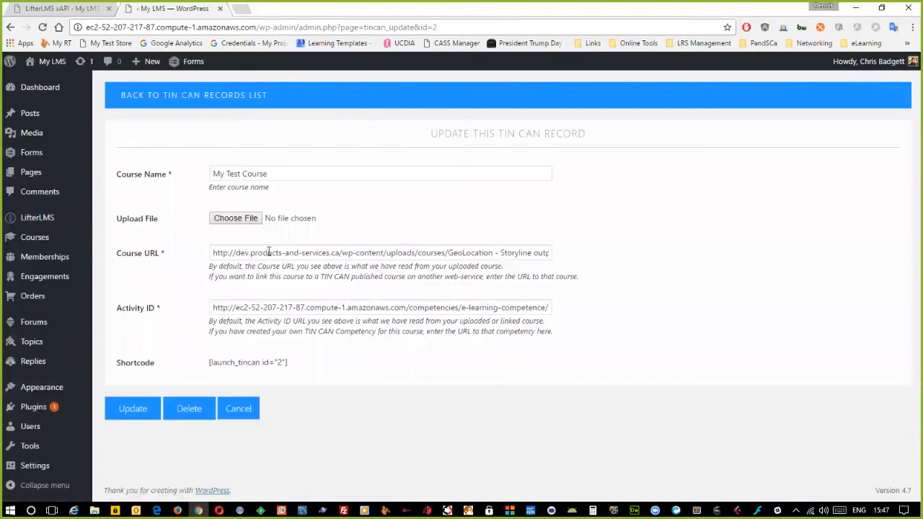
pyautogui.click(296, 251)
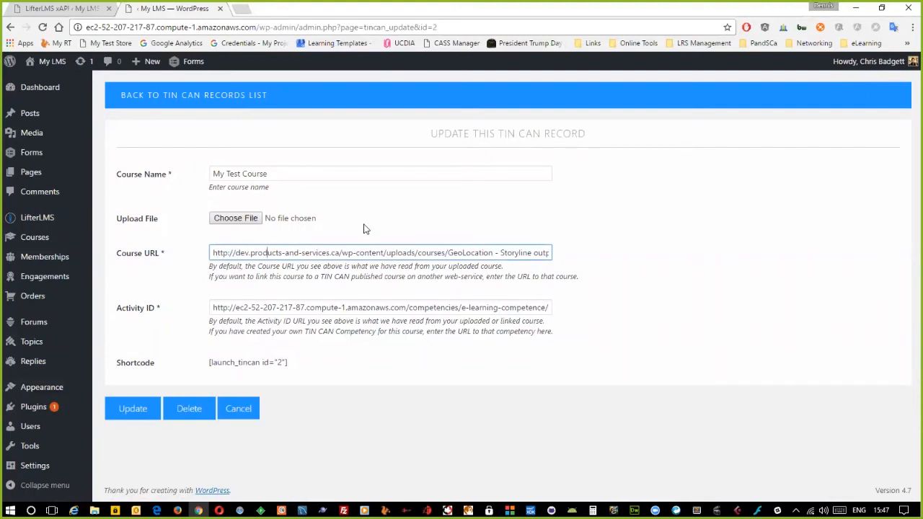
pyautogui.press('Right')
pyautogui.press('Right')
pyautogui.press('Right')
pyautogui.press('Right')
pyautogui.press('Right')
pyautogui.press('Right')
pyautogui.press('Right')
pyautogui.press('Right')
pyautogui.press('Right')
pyautogui.press('Right')
pyautogui.press('Right')
pyautogui.press('Right')
pyautogui.press('Right')
pyautogui.press('Right')
pyautogui.hotkey('shift', 'End')
pyautogui.press('BackSpace')
pyautogui.hotkey('ctrl', 'a')
pyautogui.press('BackSpace')
pyautogui.write('http://')
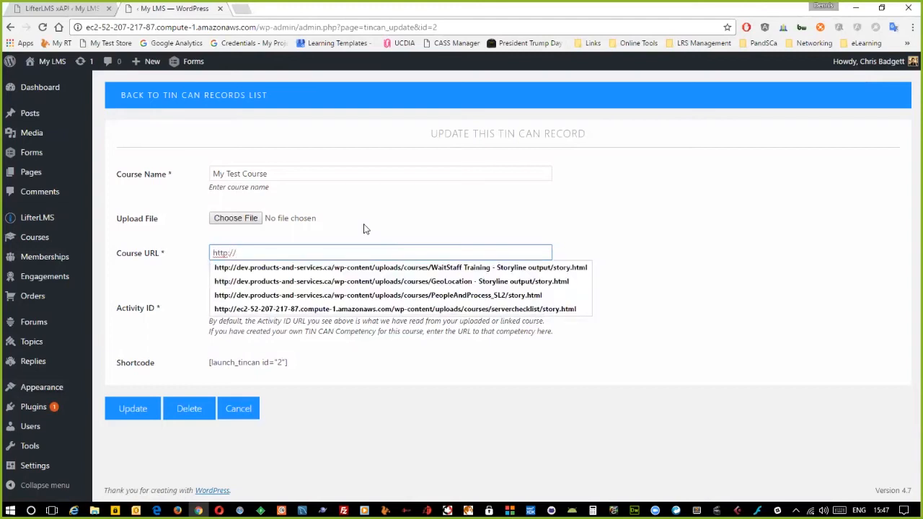
pyautogui.write('lr')
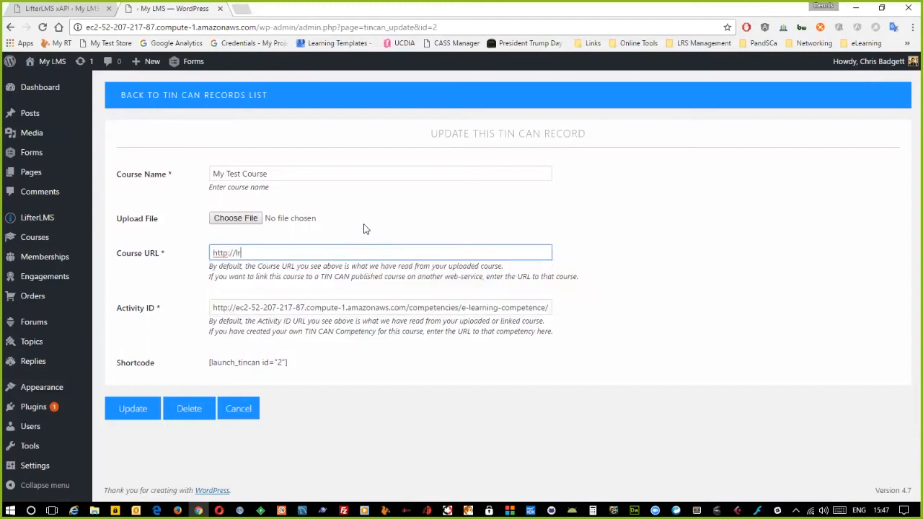
pyautogui.write('s.learning-templaets.com')
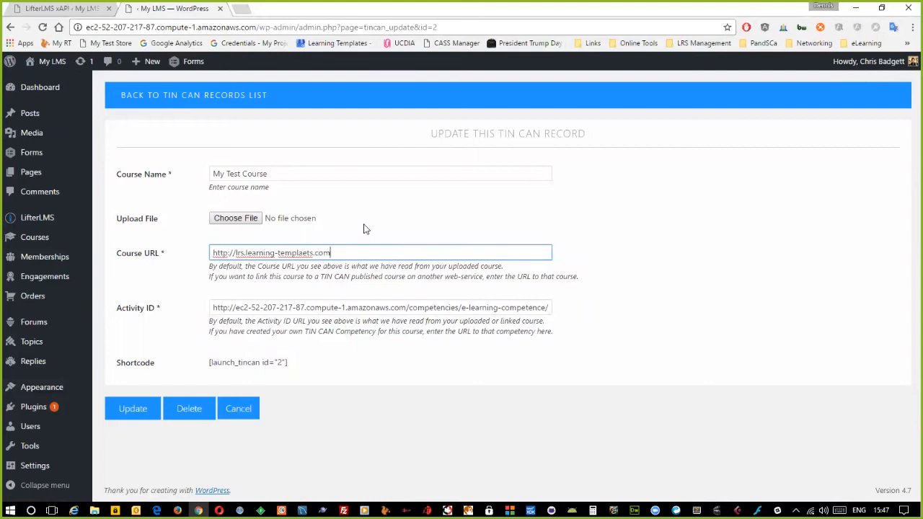
pyautogui.press('Home')
pyautogui.press('Right')
pyautogui.press('Right')
pyautogui.press('Right')
pyautogui.press('Right')
pyautogui.press('Right')
pyautogui.press('Right')
pyautogui.press('Delete')
pyautogui.press('Delete')
pyautogui.press('Delete')
pyautogui.press('Delete')
pyautogui.write('dev')
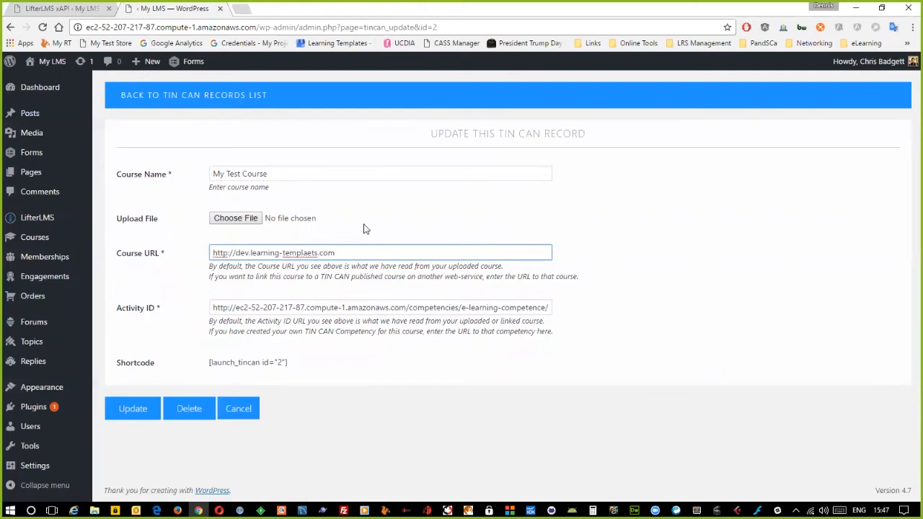
pyautogui.press('Delete')
pyautogui.press('Left')
pyautogui.write('tes.com/wt/story.html')
pyautogui.tripleClick(387, 251)
pyautogui.hotkey('ctrl', 'c')
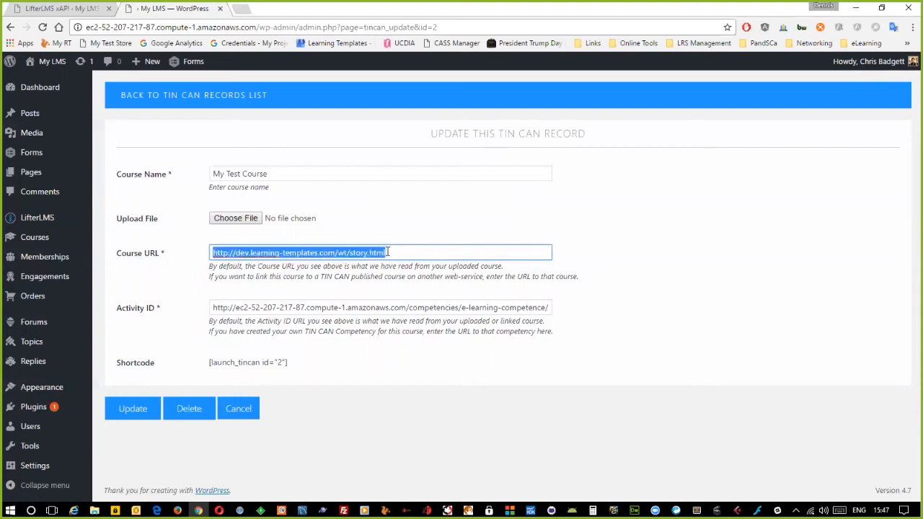
pyautogui.click(241, 9)
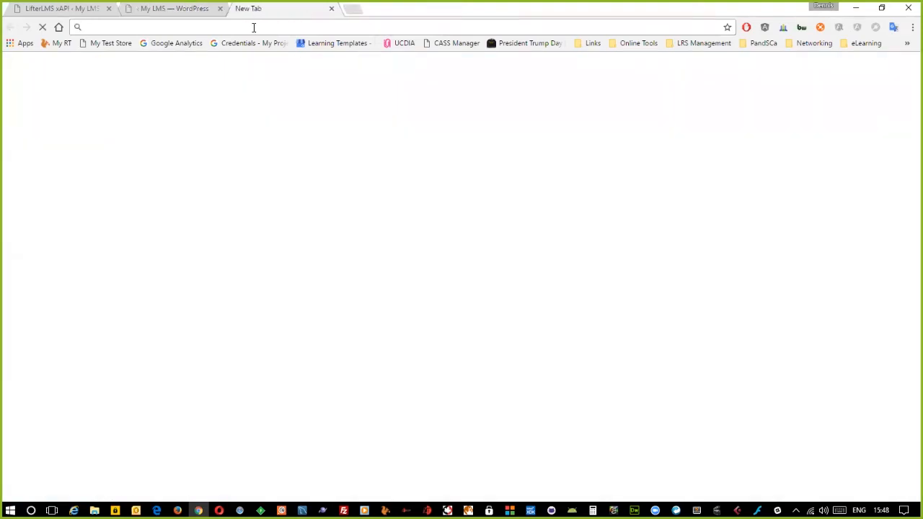
pyautogui.hotkey('ctrl', 'v')
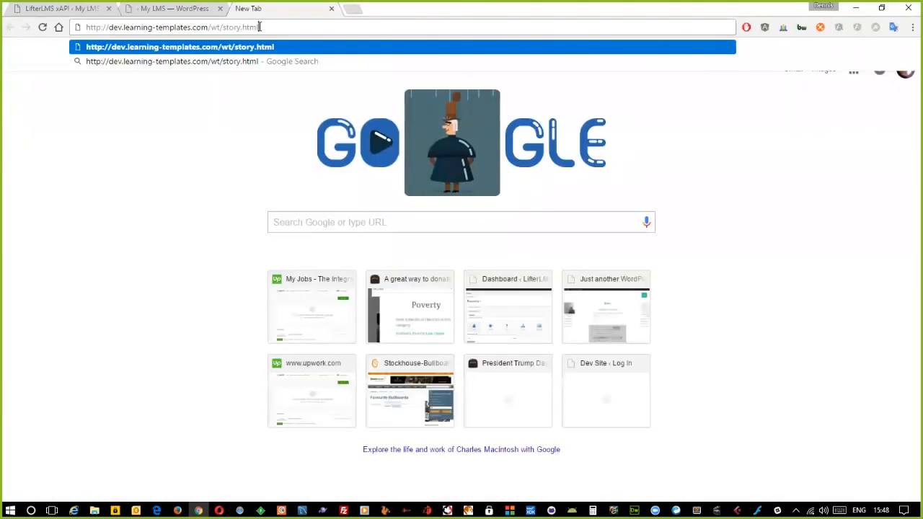
pyautogui.press('Return')
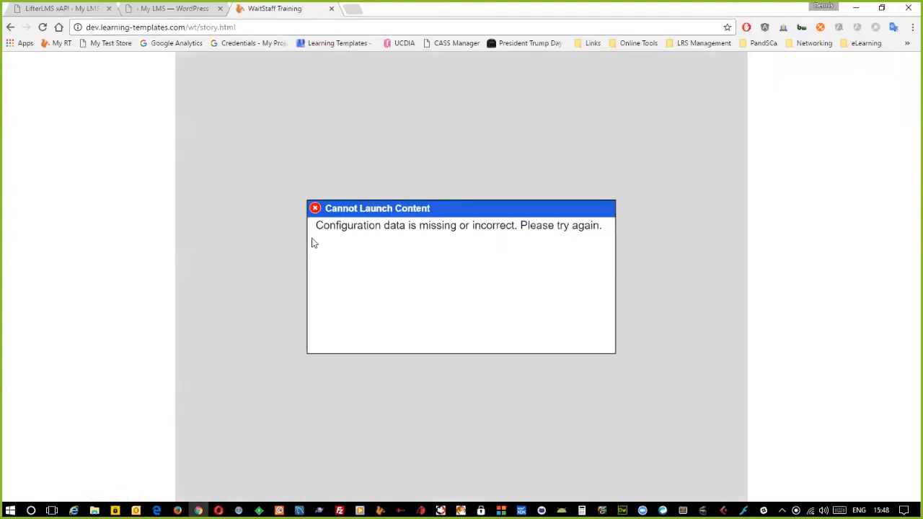
pyautogui.moveTo(317, 226); pyautogui.dragTo(610, 226)
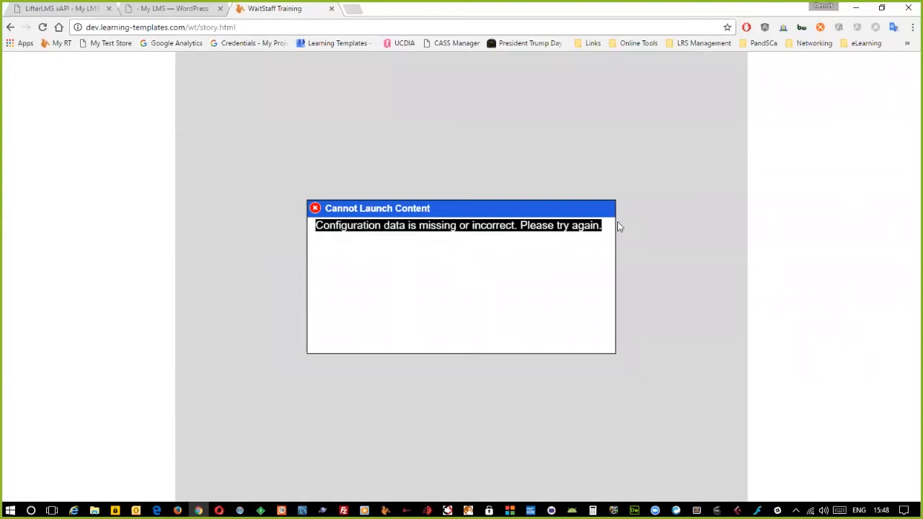
pyautogui.click(613, 225)
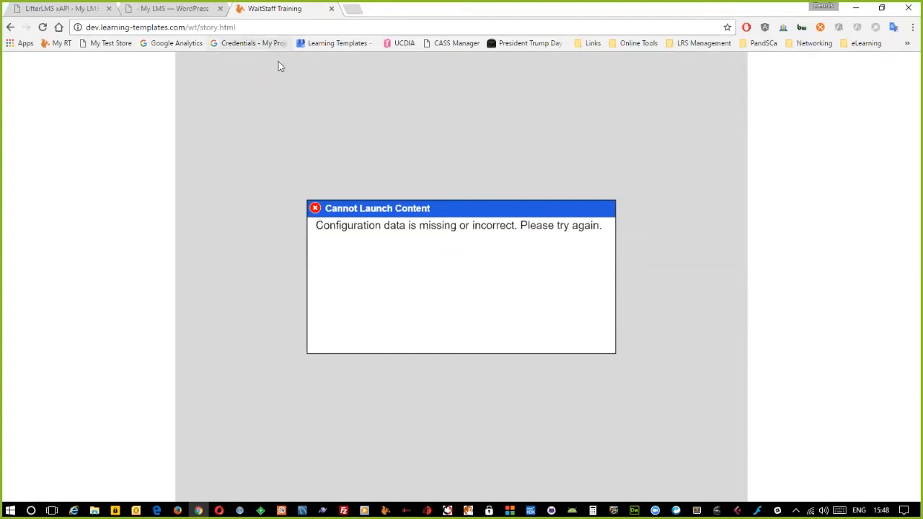
pyautogui.click(331, 8)
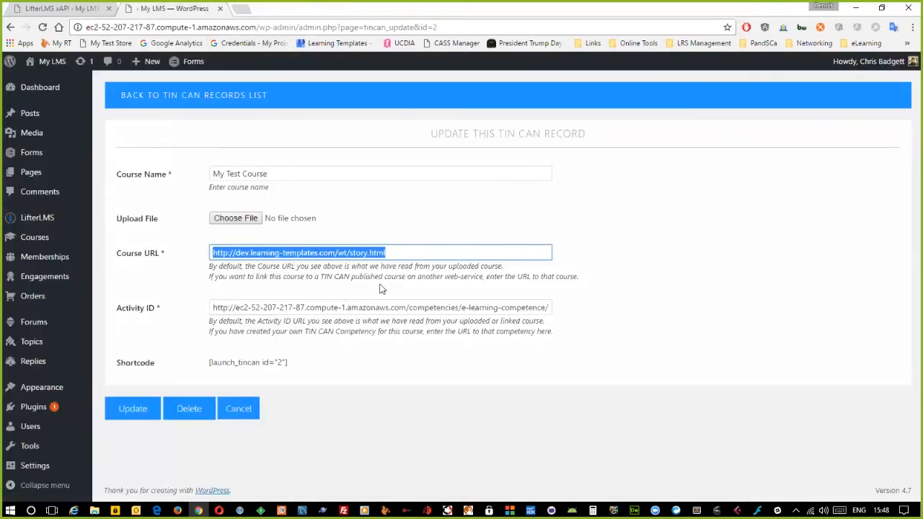
# - Save the My Test Course record with the story.html URL and return to the Tin Can records list
pyautogui.click(137, 411)
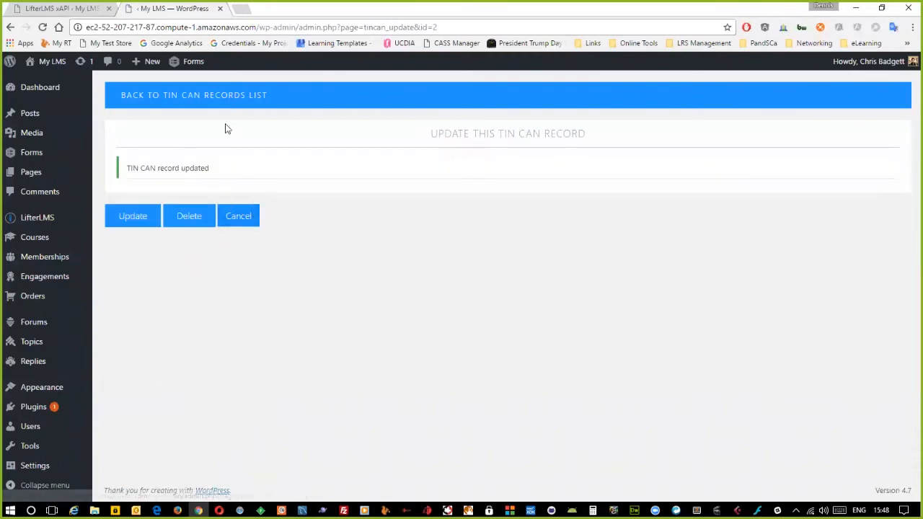
pyautogui.click(213, 108)
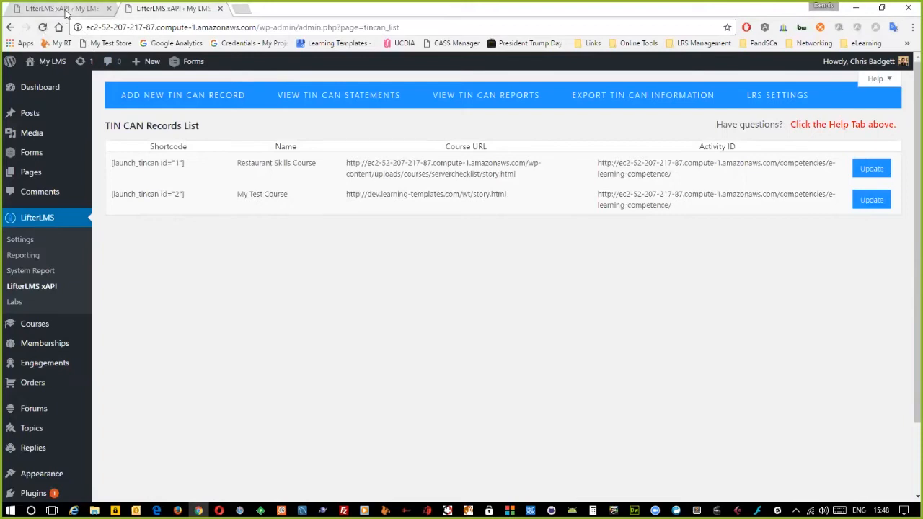
# - On the public site, open Business Course Lesson 3 and launch its course content
pyautogui.click(50, 61)
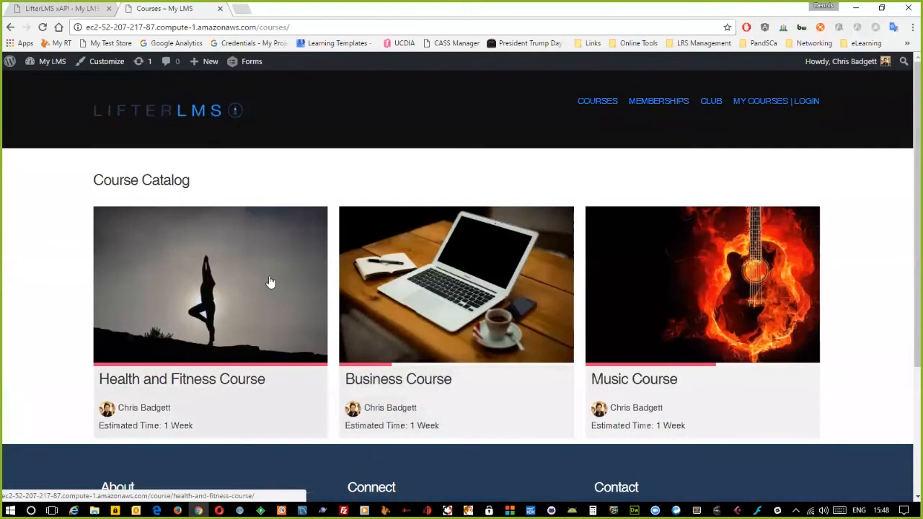
pyautogui.click(415, 279)
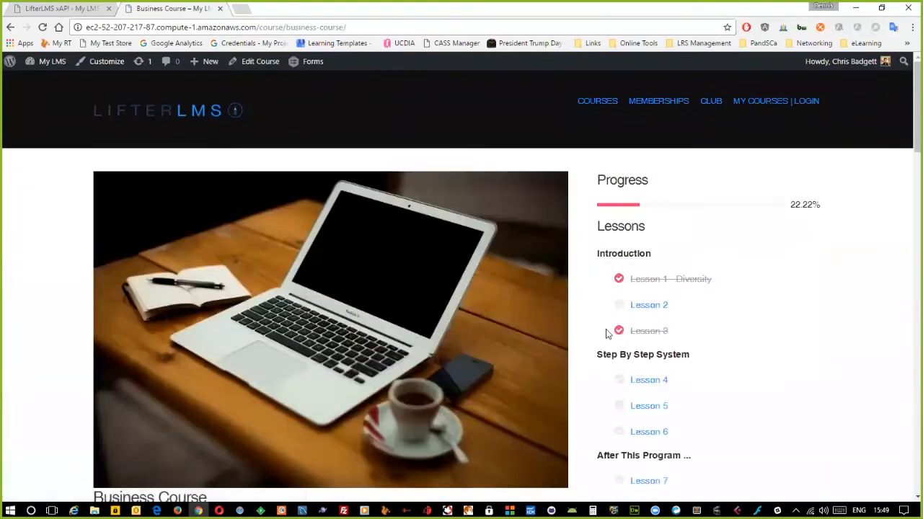
pyautogui.click(642, 331)
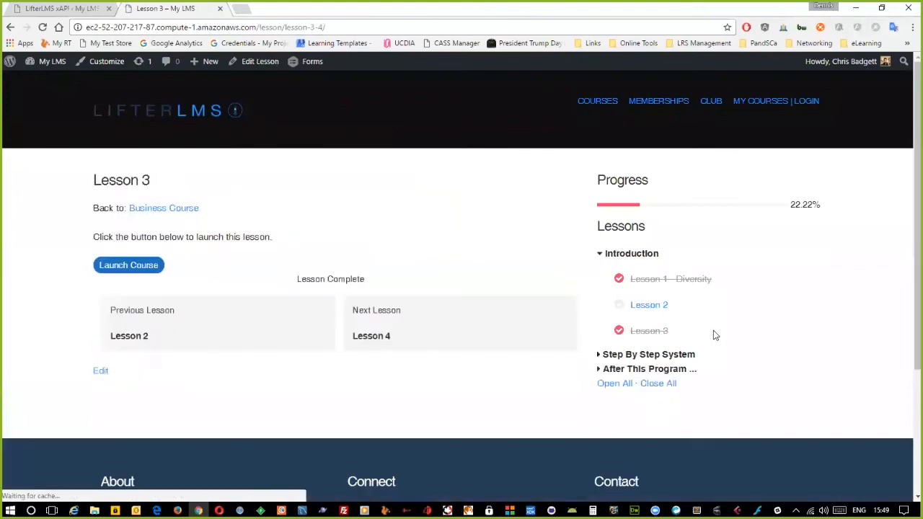
pyautogui.click(126, 266)
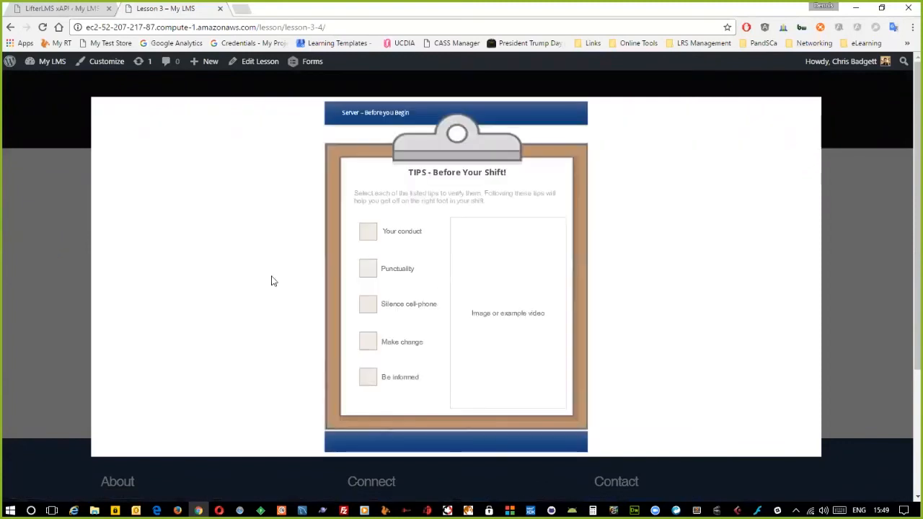
pyautogui.click(846, 106)
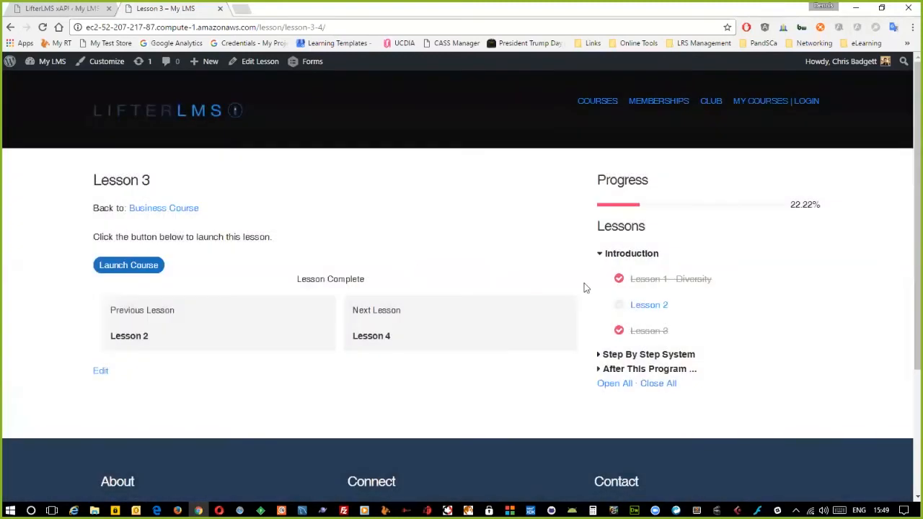
# - Open Lesson 4, run Launch Program, and return to the admin xAPI Statements page
pyautogui.click(154, 210)
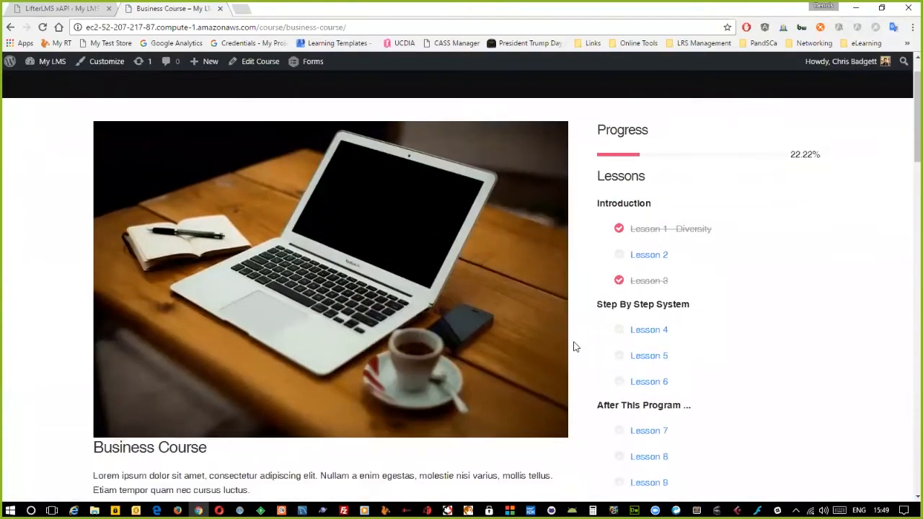
pyautogui.scroll(-2, 574, 346)
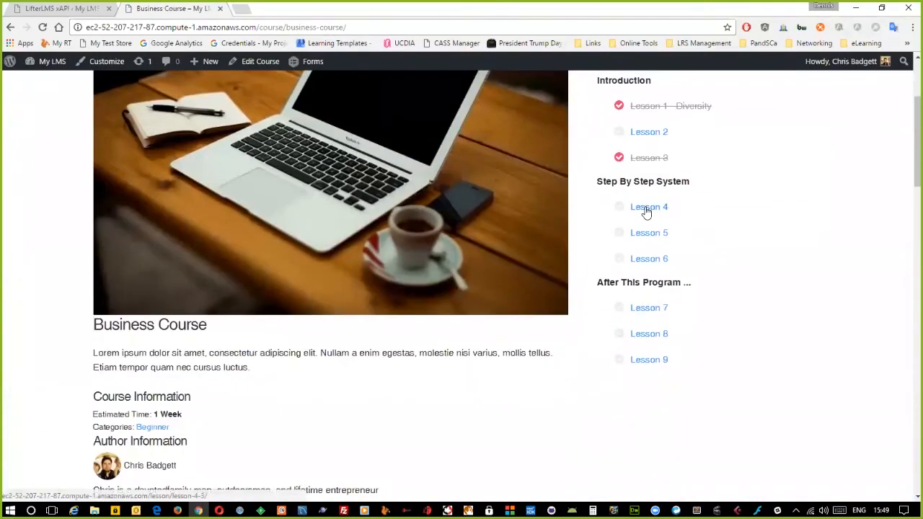
pyautogui.click(646, 209)
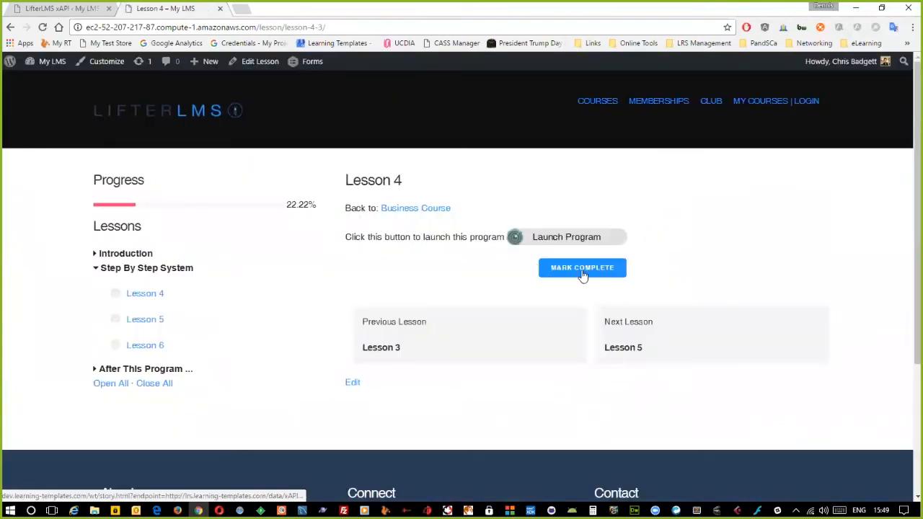
pyautogui.click(561, 237)
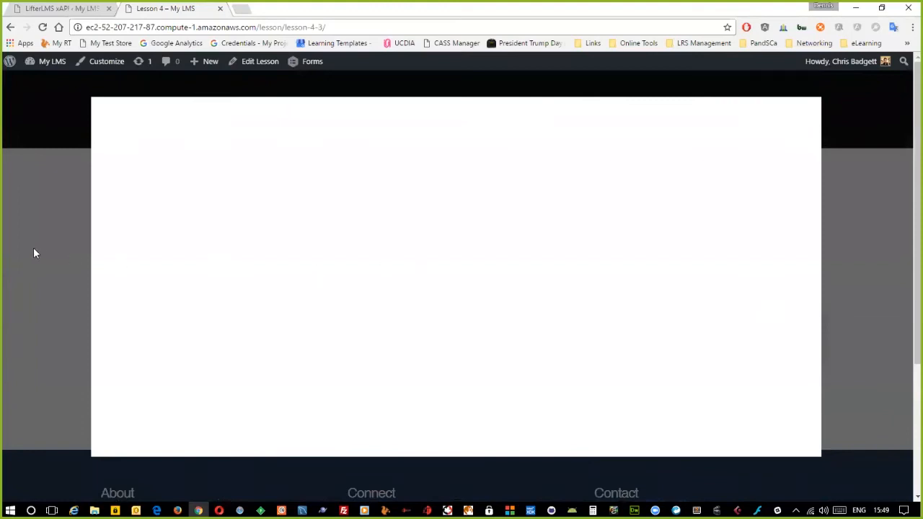
pyautogui.click(69, 250)
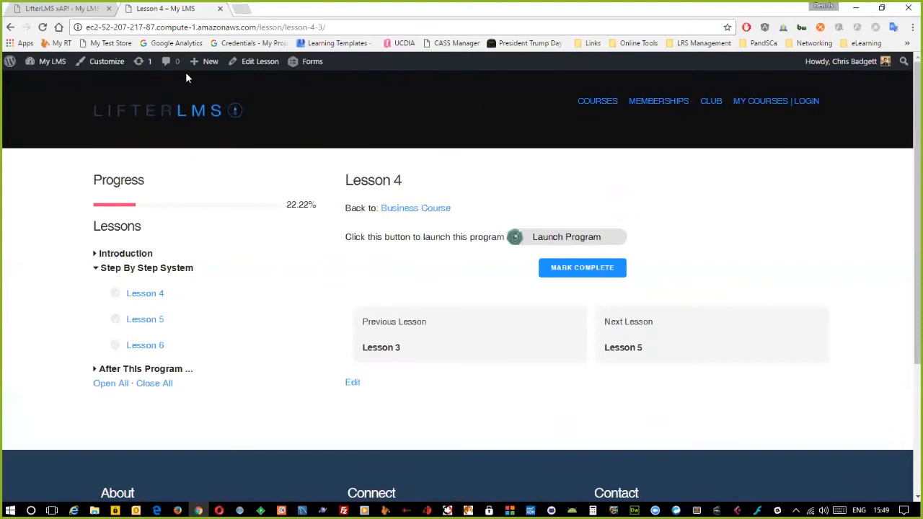
pyautogui.click(62, 8)
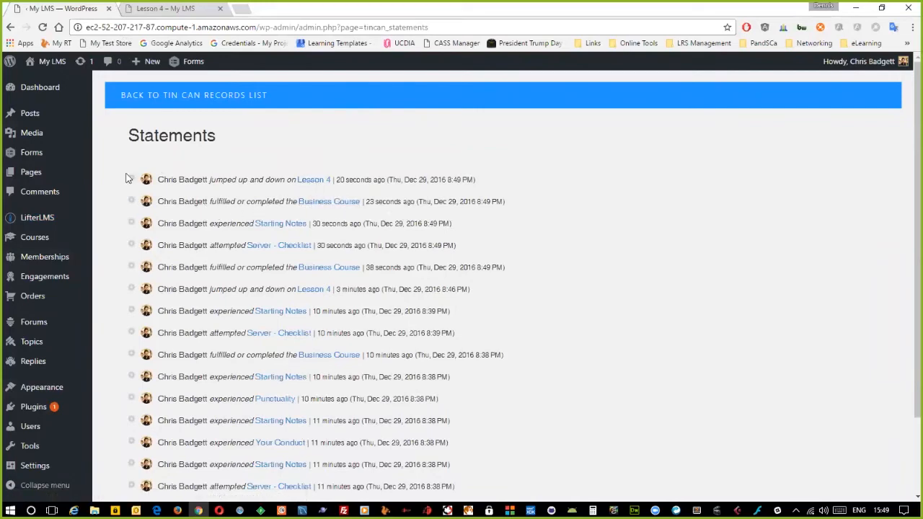
# - Go to LifterLMS > LifterLMS xAPI and edit the My Test Course record
pyautogui.moveTo(43, 219)
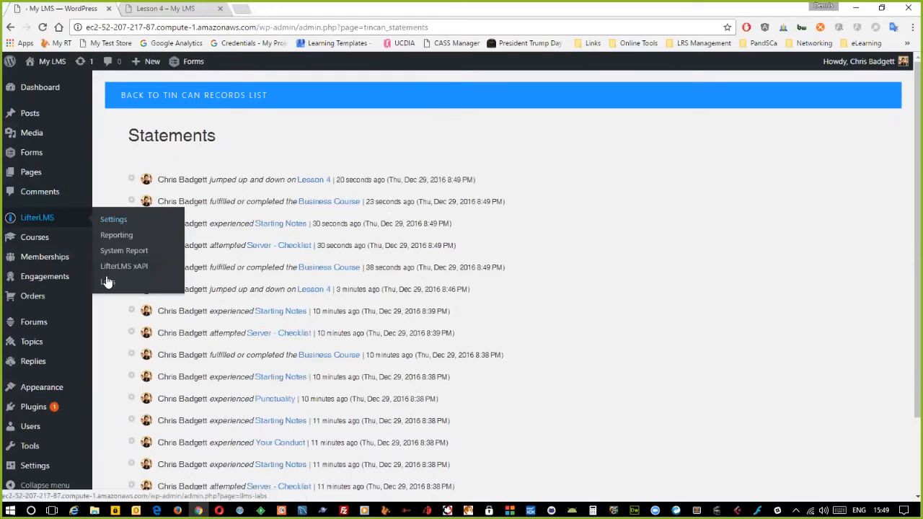
pyautogui.click(123, 266)
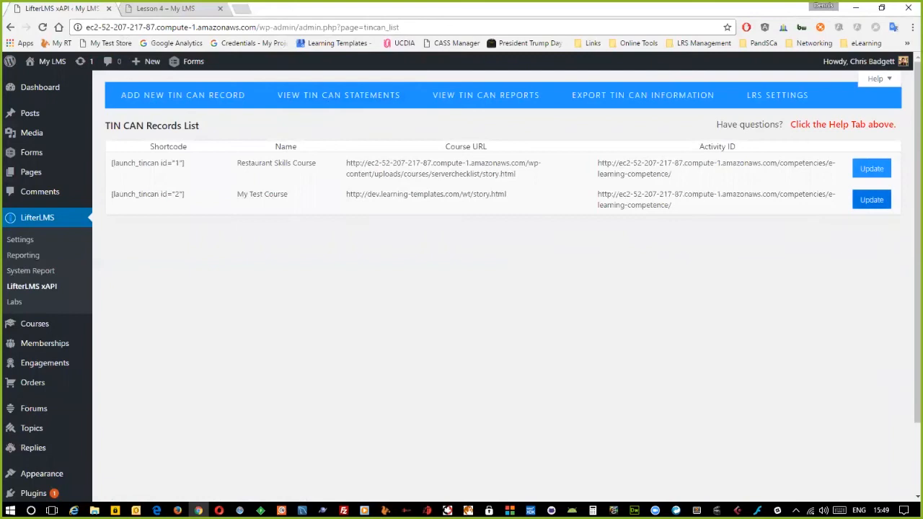
pyautogui.click(871, 200)
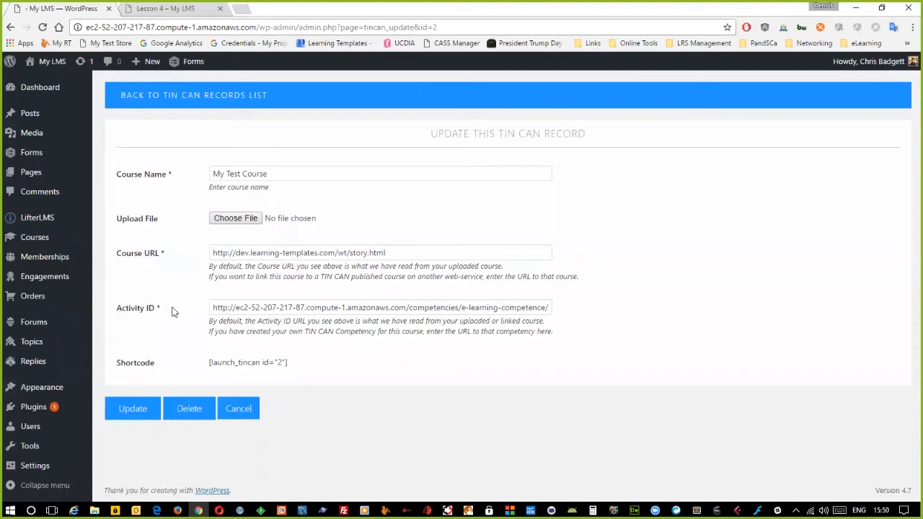
# - Inspect My Test Course's Activity ID field, then switch to tincan.xml in Dreamweaver
pyautogui.click(235, 307)
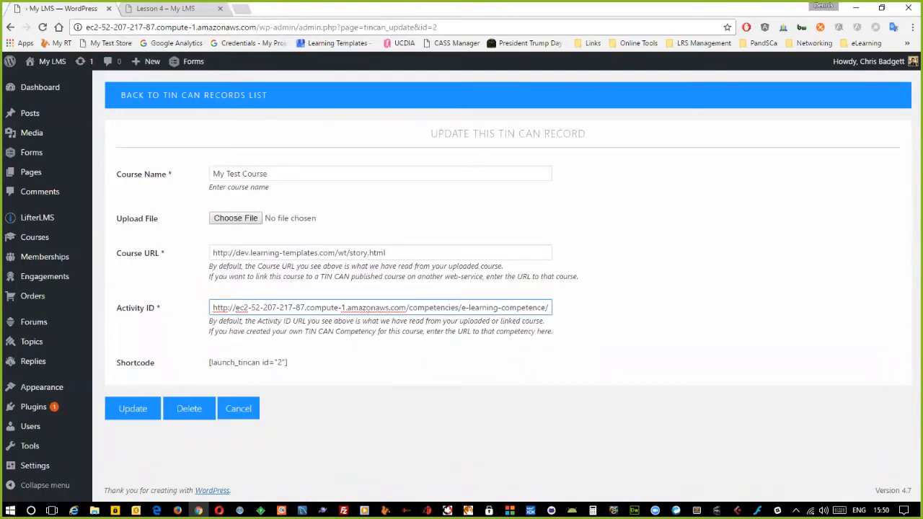
pyautogui.hotkey('alt', 'Tab')
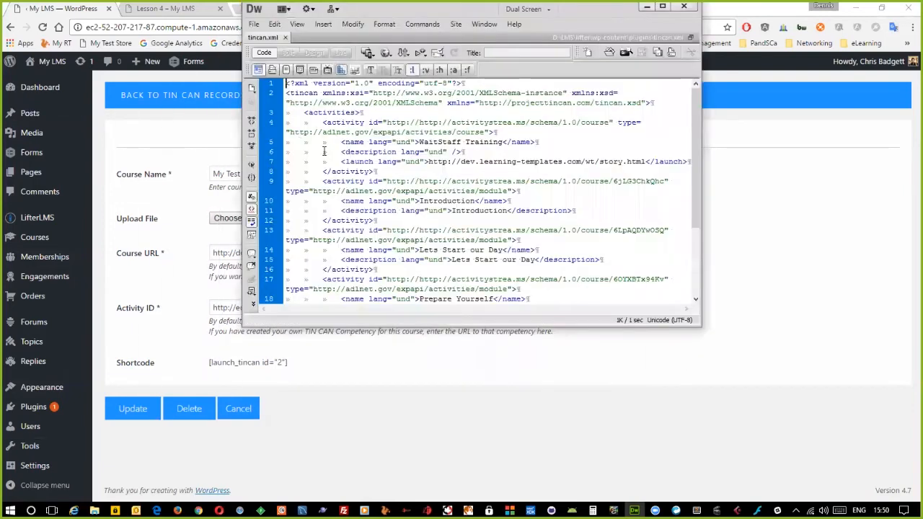
pyautogui.doubleClick(448, 8)
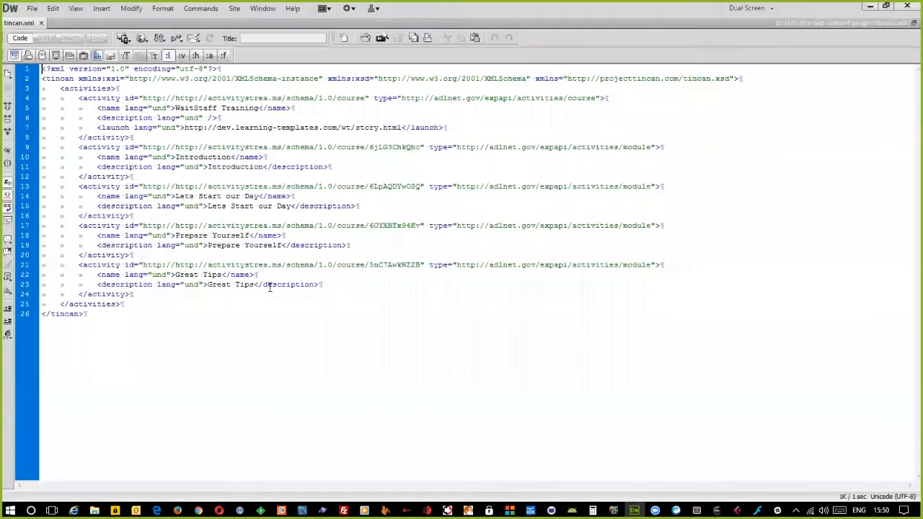
pyautogui.moveTo(142, 186); pyautogui.dragTo(208, 186)
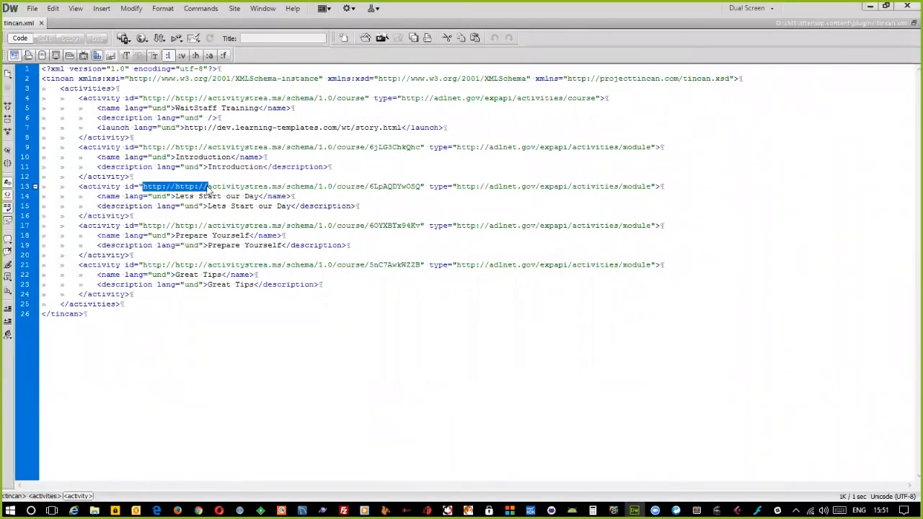
pyautogui.moveTo(142, 147); pyautogui.dragTo(228, 147)
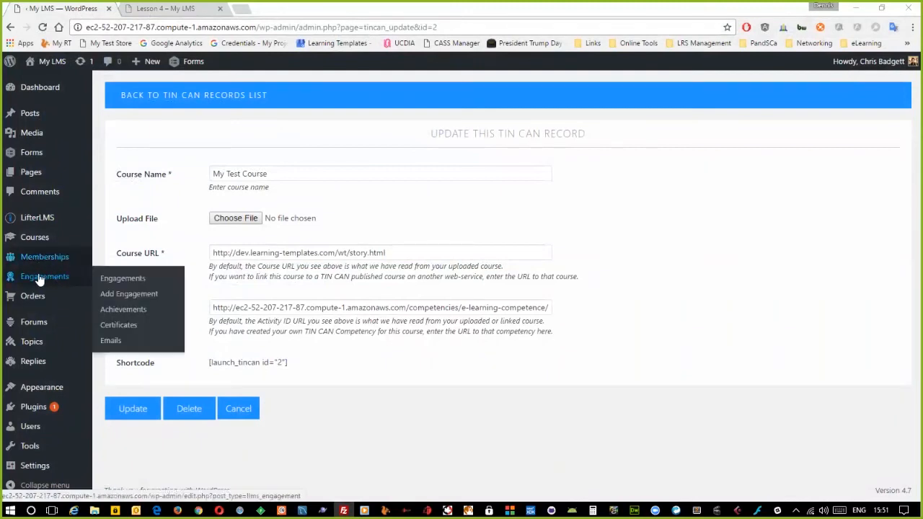
# - Change the Course URL folder from 'wt' to 'test' and update the Tin Can record
pyautogui.click(339, 254)
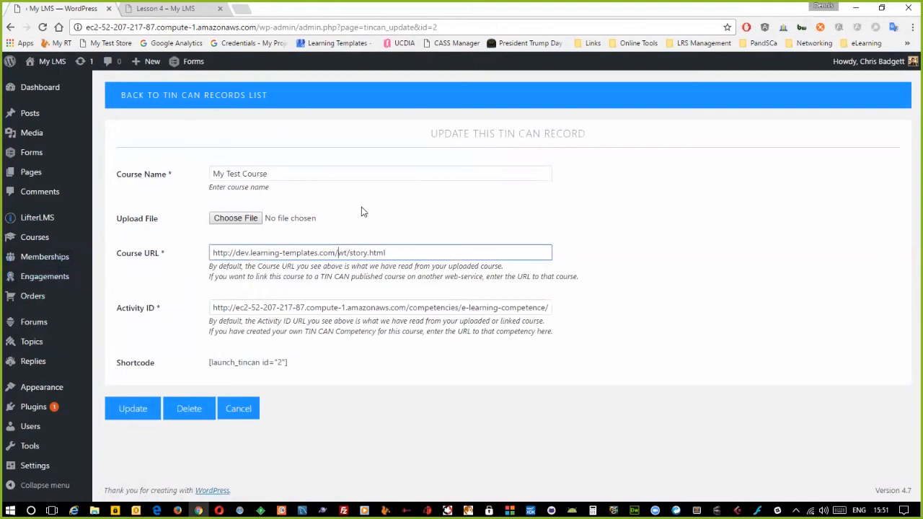
pyautogui.press('Delete')
pyautogui.press('Delete')
pyautogui.write('test')
pyautogui.click(133, 408)
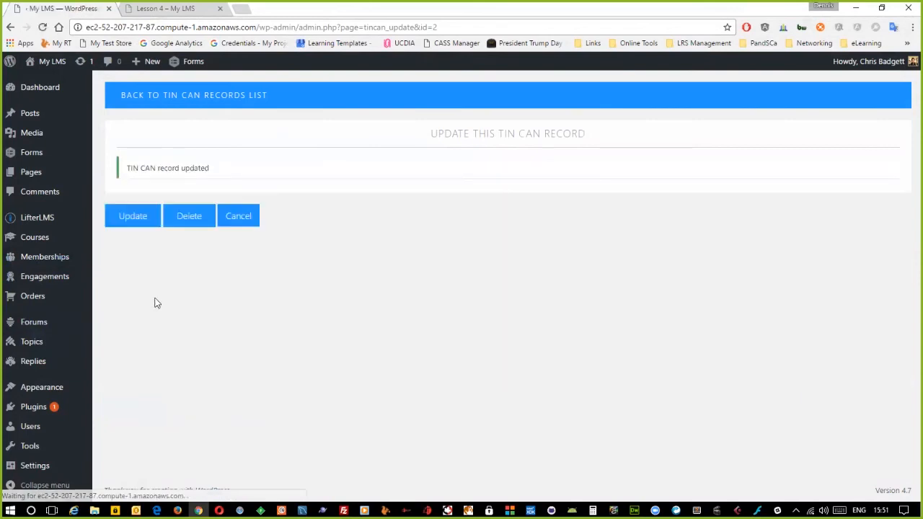
# - Return to the LifterLMS xAPI records list by way of the public site and Dashboard
pyautogui.click(182, 98)
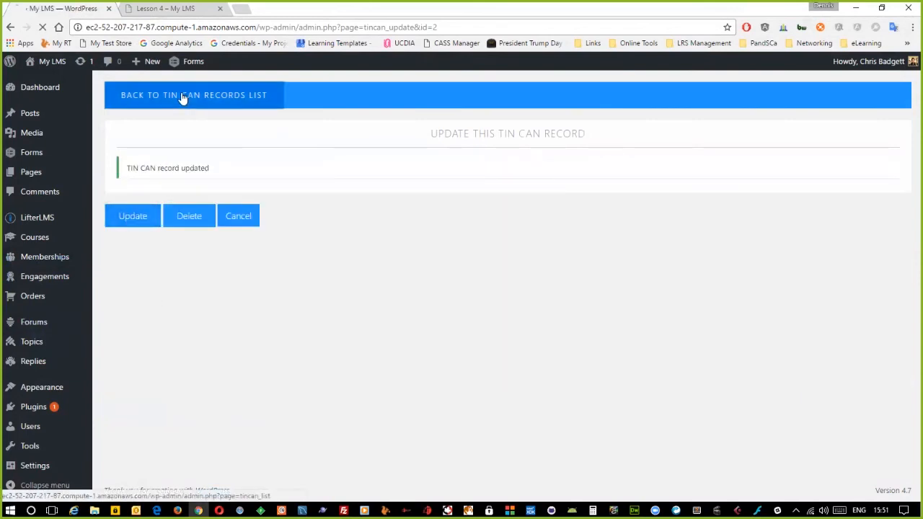
pyautogui.click(50, 62)
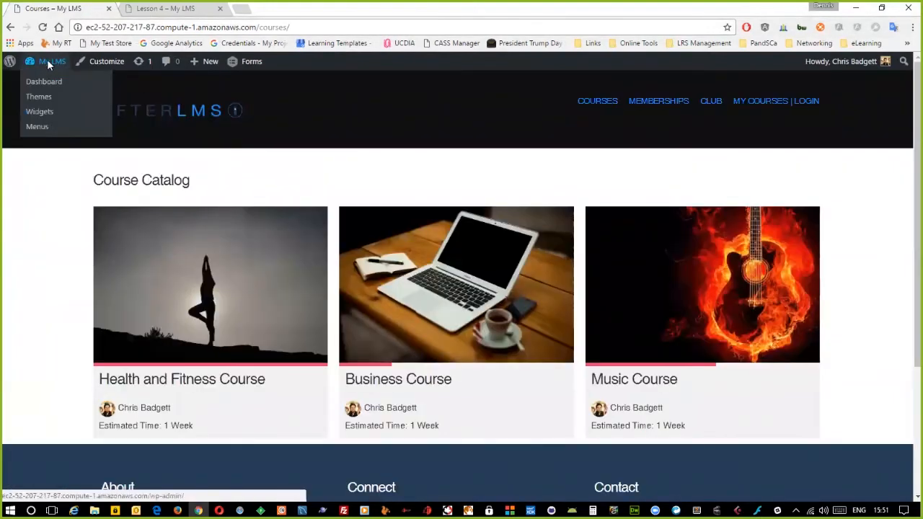
pyautogui.click(47, 63)
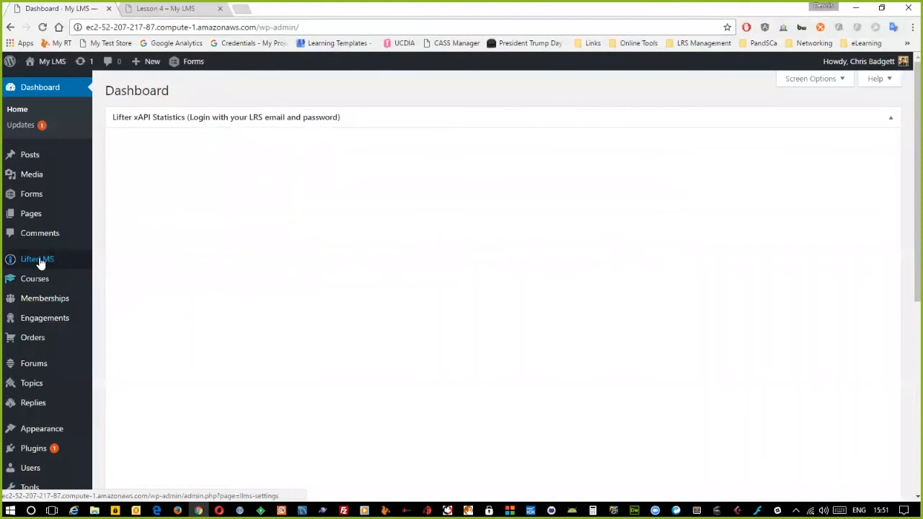
pyautogui.moveTo(41, 264)
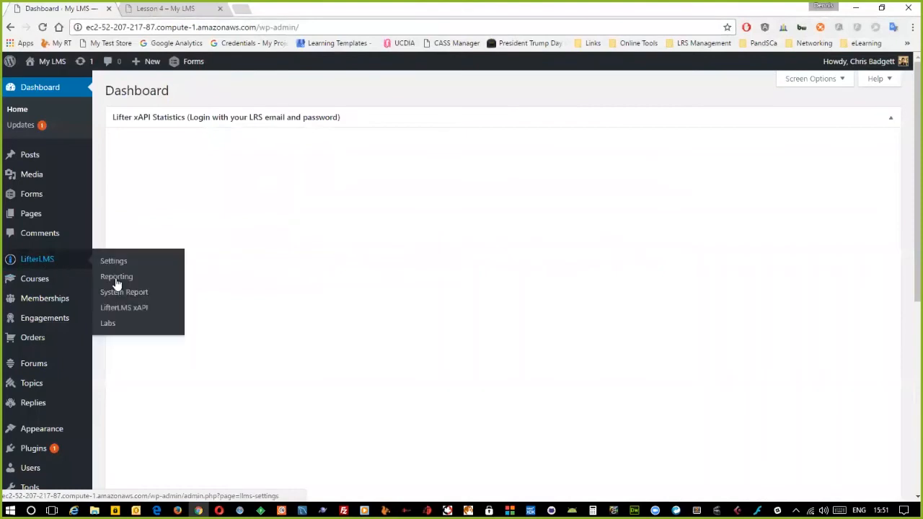
pyautogui.click(127, 309)
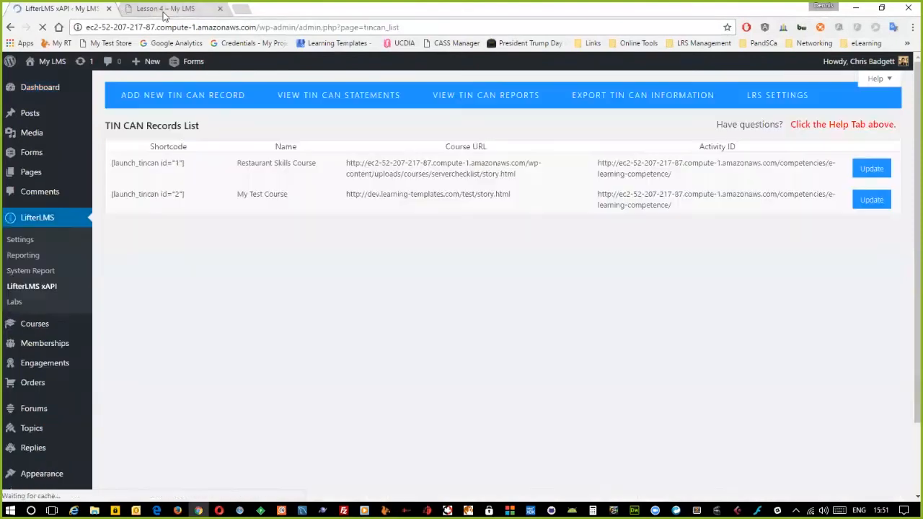
# - Reload the Lesson 4 page, launch its course, and check the second course URL in the records list
pyautogui.click(165, 8)
pyautogui.press('F5')
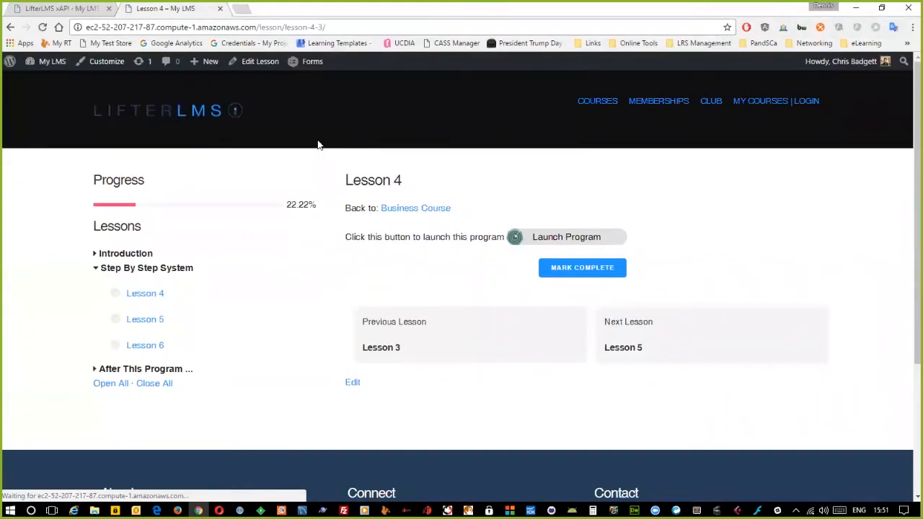
pyautogui.click(548, 238)
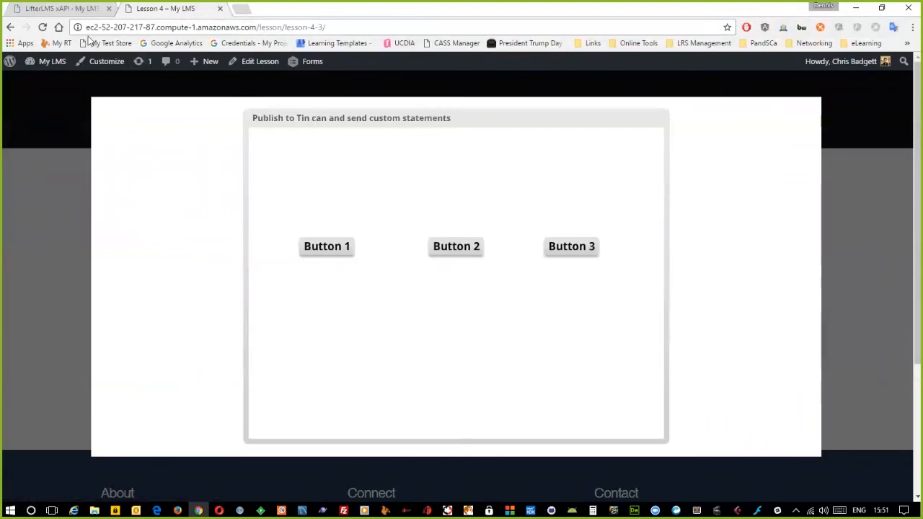
pyautogui.click(73, 8)
pyautogui.moveTo(460, 194); pyautogui.dragTo(488, 194)
pyautogui.click(240, 122)
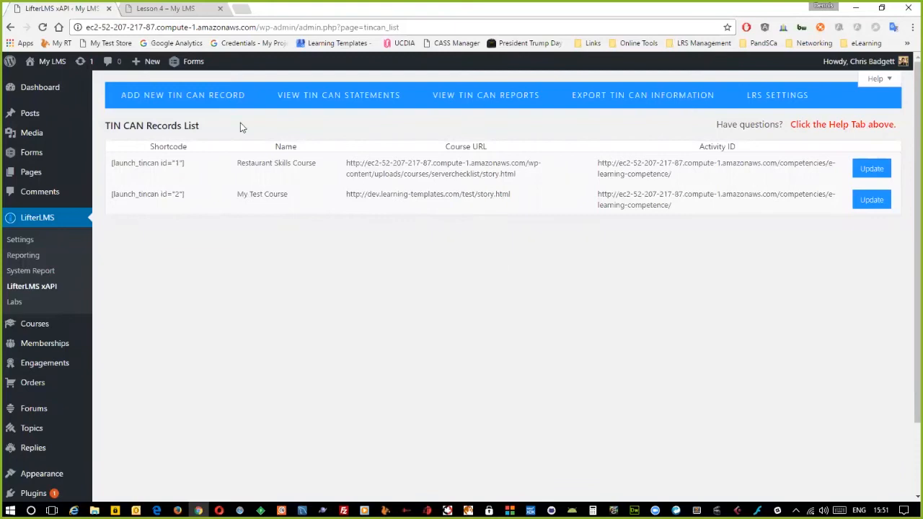
# - Trigger Button 1, Button 2 and Button 3 in the Lesson 4 course, then close the player
pyautogui.click(174, 9)
pyautogui.click(325, 247)
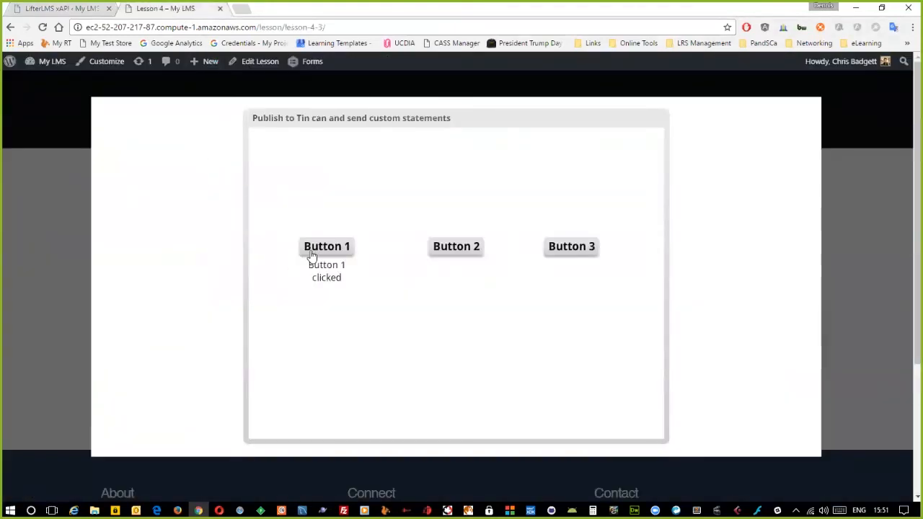
pyautogui.click(457, 247)
pyautogui.click(575, 248)
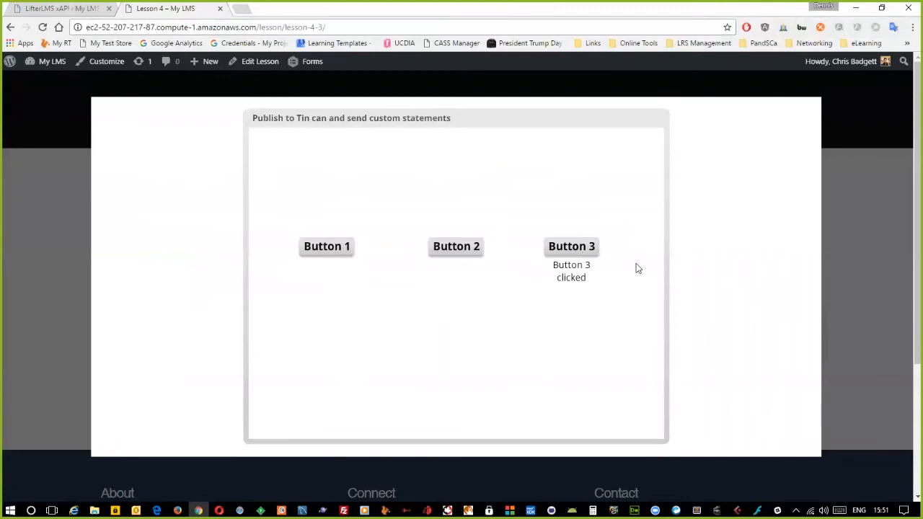
pyautogui.click(781, 168)
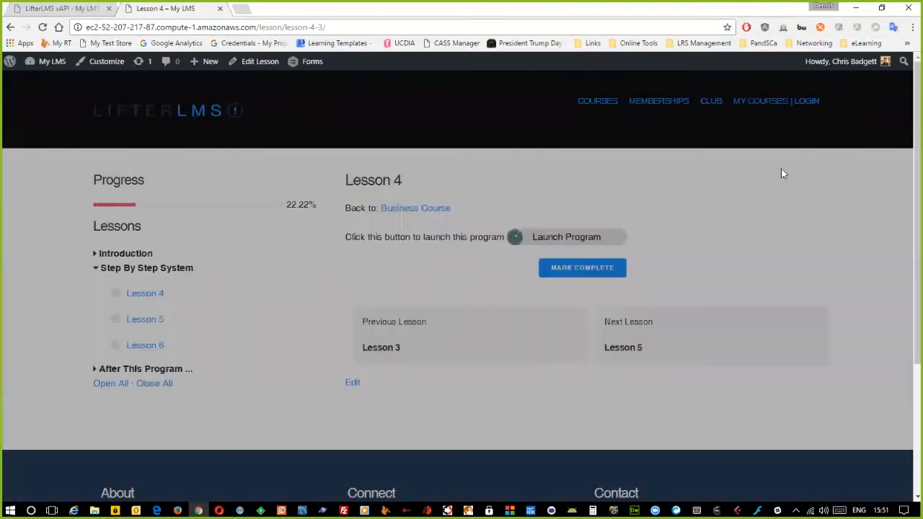
pyautogui.click(62, 10)
# - View the Tin Can statements, then compare with My Test Course's Activity ID in the records list
pyautogui.click(323, 97)
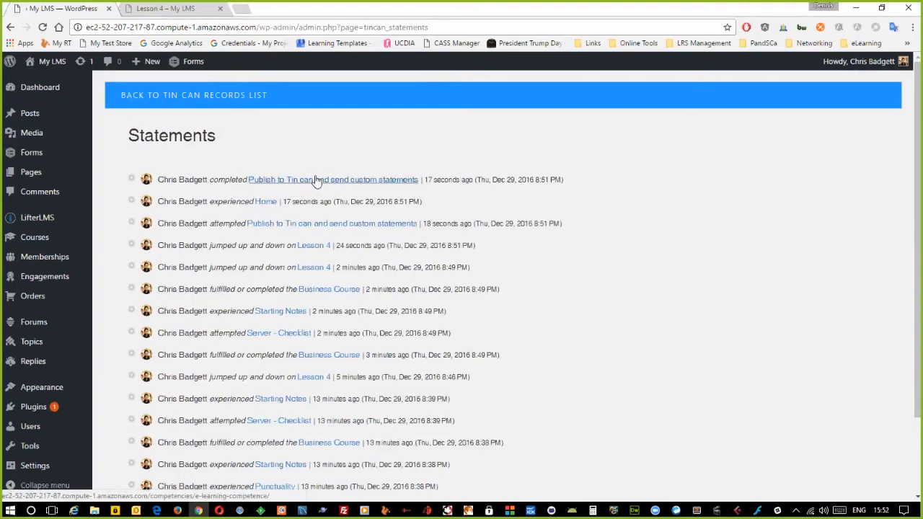
pyautogui.click(200, 103)
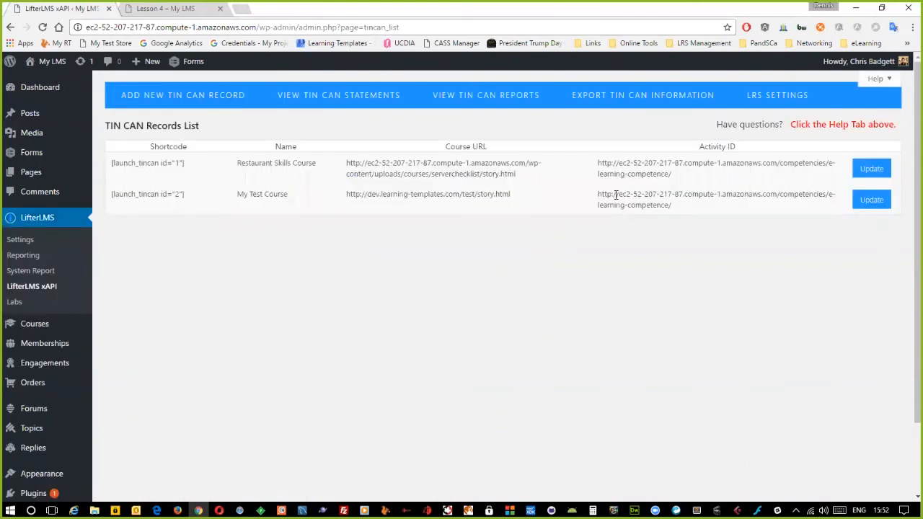
pyautogui.moveTo(598, 194); pyautogui.dragTo(683, 210)
pyautogui.hotkey('ctrl', 'c')
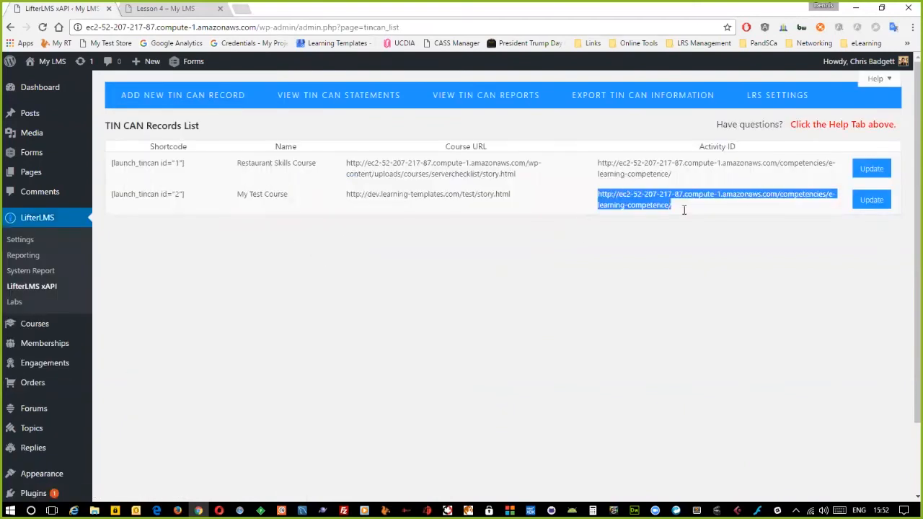
pyautogui.click(619, 229)
# - Reopen the statements list, follow the Lesson 4 activity link, and bring the statements list back up
pyautogui.click(334, 94)
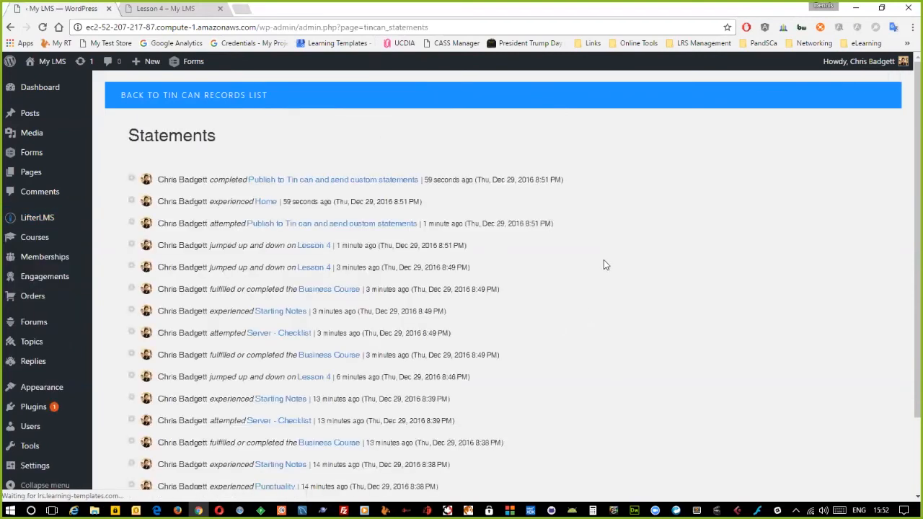
pyautogui.click(307, 247)
pyautogui.scroll(2, 173, 249)
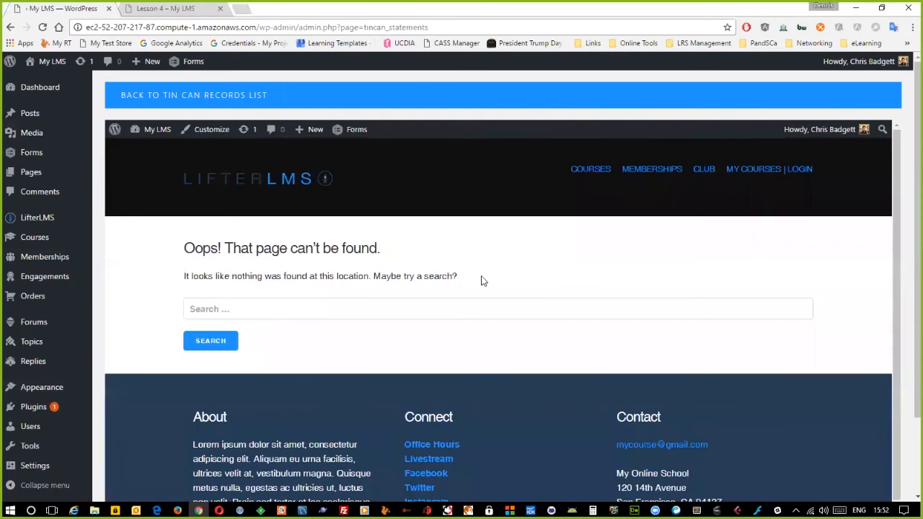
pyautogui.click(227, 96)
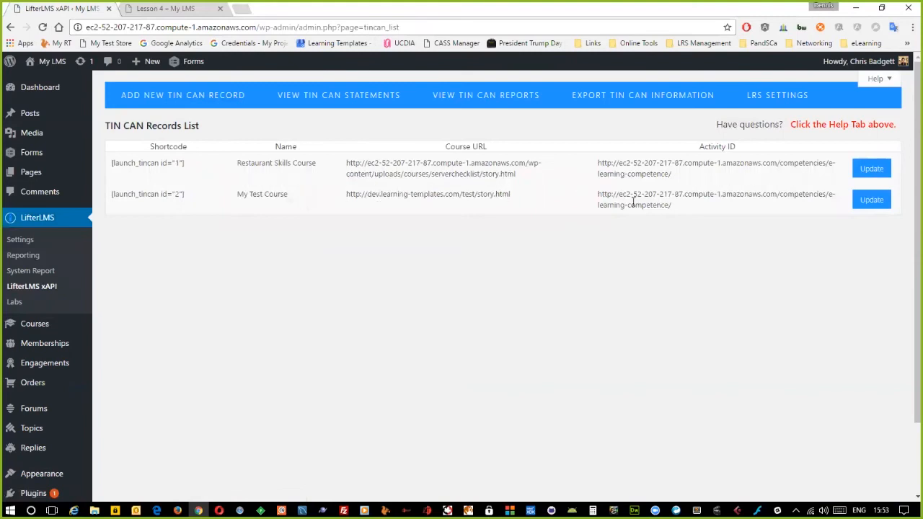
pyautogui.click(348, 96)
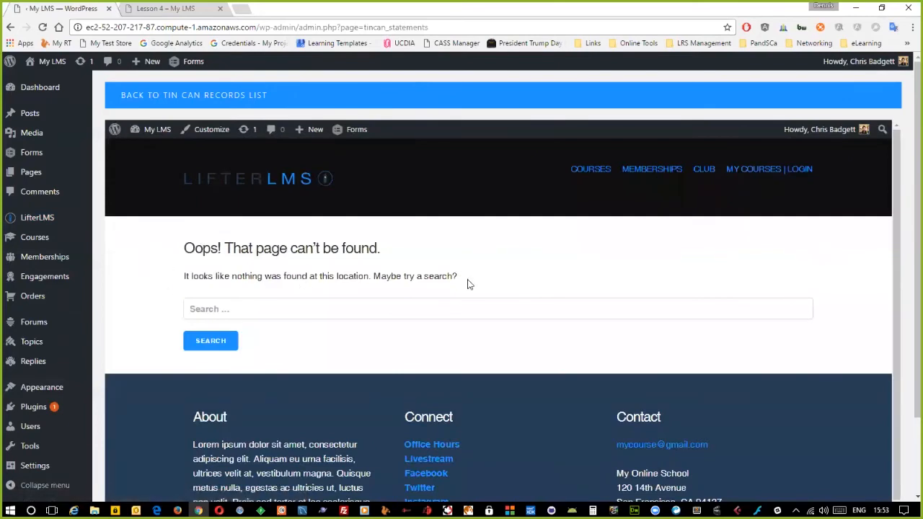
pyautogui.click(168, 101)
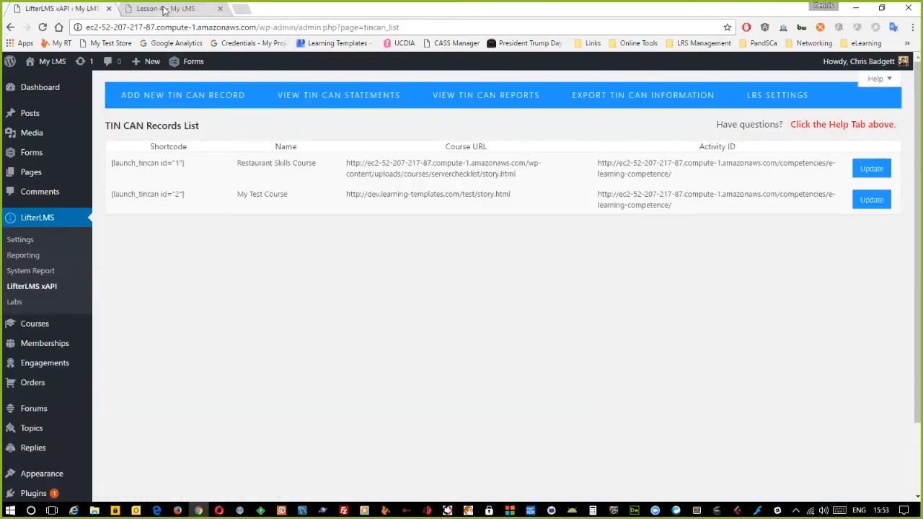
pyautogui.click(328, 96)
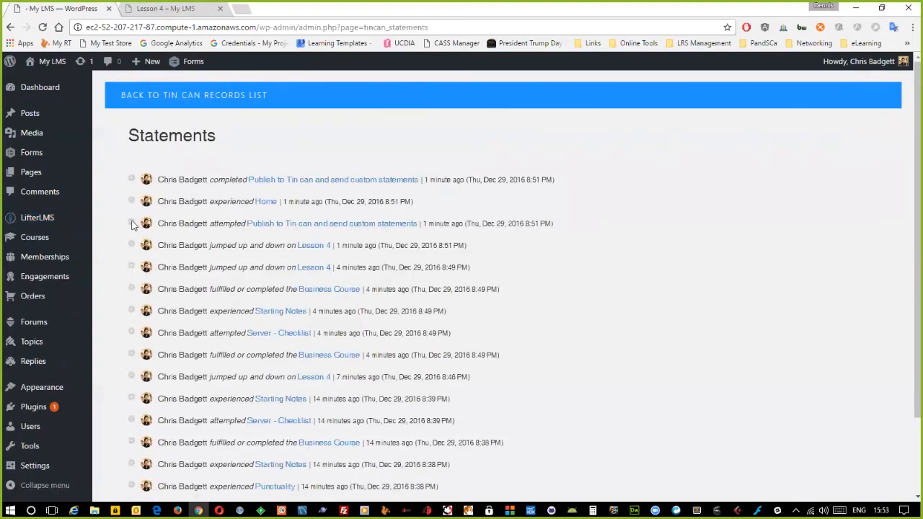
# - Expand the attempted statement and load its grouping activity id URL in a new tab, which shows page-not-found
pyautogui.click(132, 224)
pyautogui.scroll(-4, 239, 268)
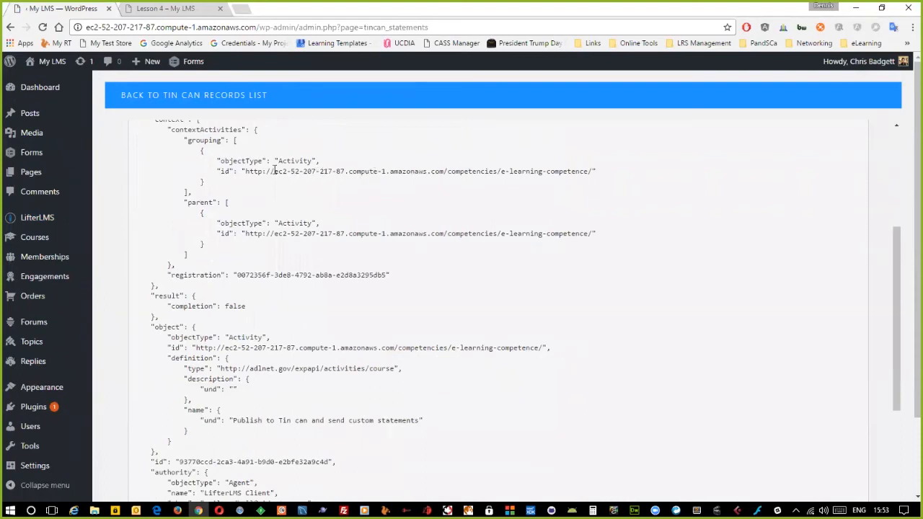
pyautogui.moveTo(246, 172); pyautogui.dragTo(590, 172)
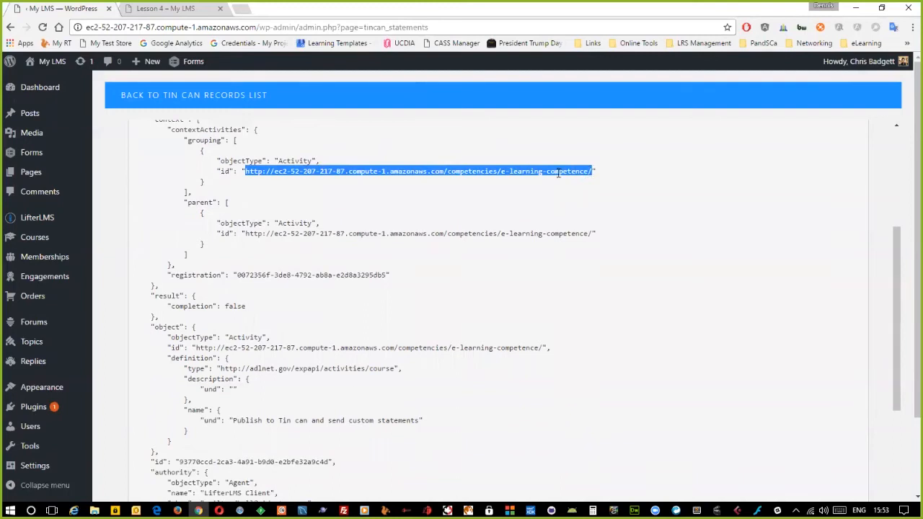
pyautogui.hotkey('ctrl', 't')
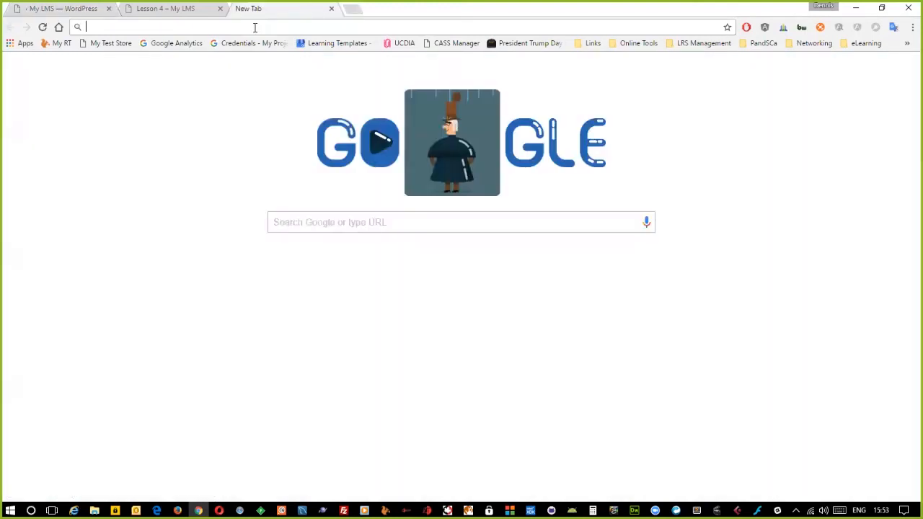
pyautogui.hotkey('ctrl', 'v')
pyautogui.press('Return')
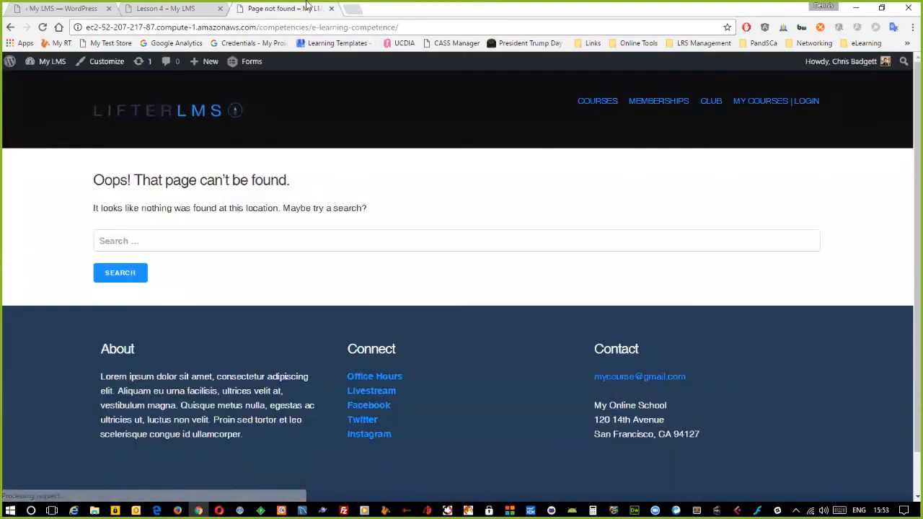
pyautogui.click(331, 8)
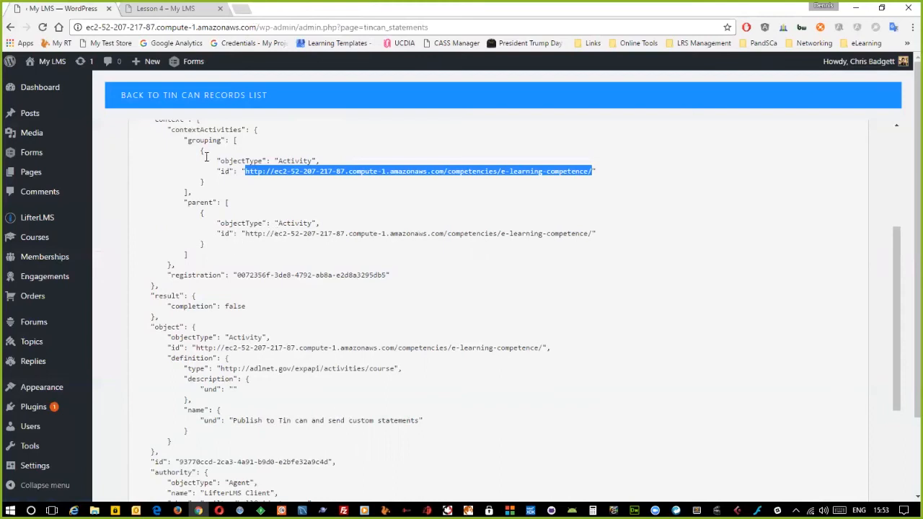
# - Review the attempted verb id, grouping activity id and actor lines in the statement's JSON
pyautogui.scroll(3, 317, 195)
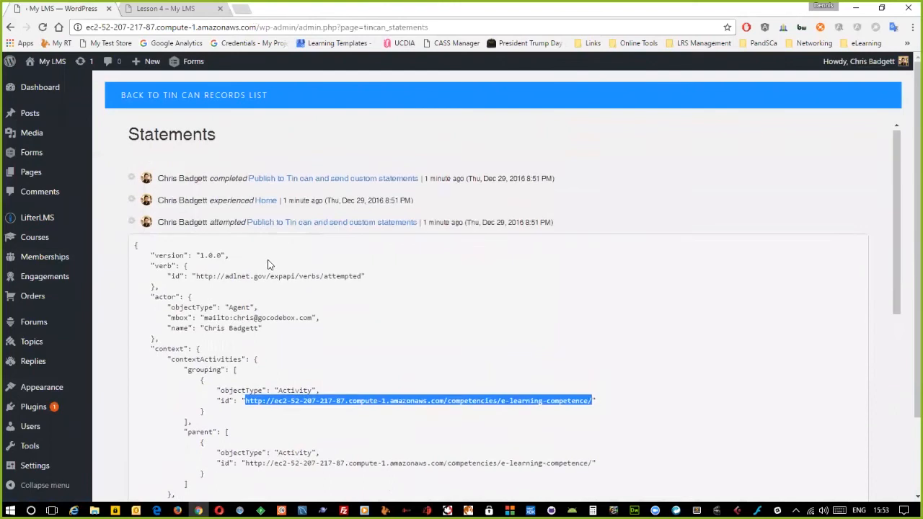
pyautogui.scroll(-1, 268, 264)
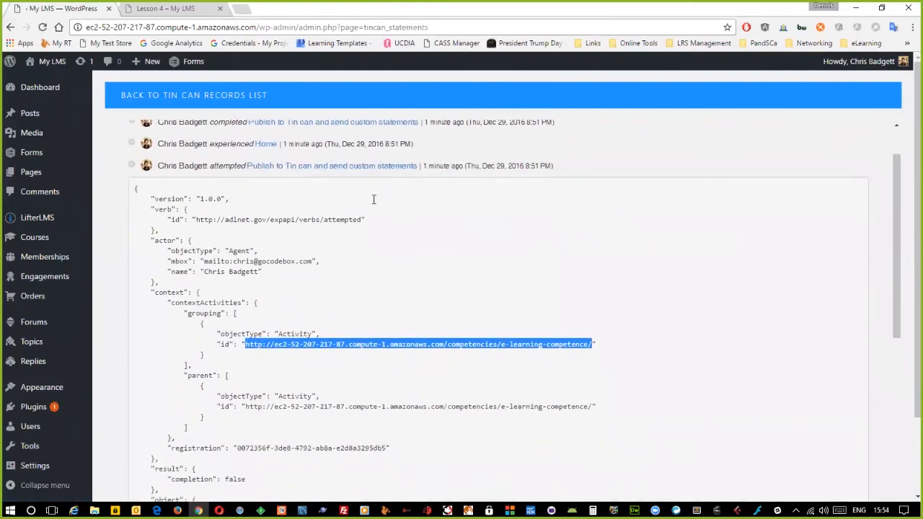
pyautogui.scroll(-5, 373, 199)
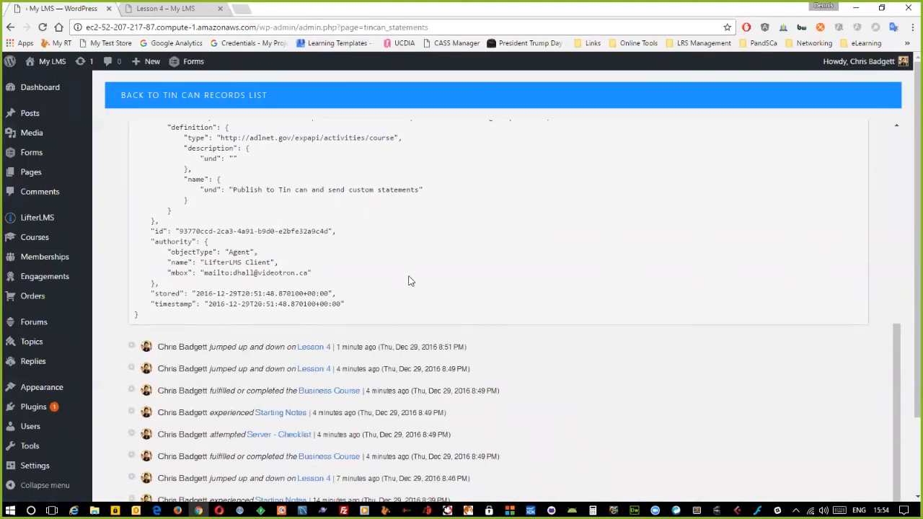
pyautogui.scroll(3, 416, 279)
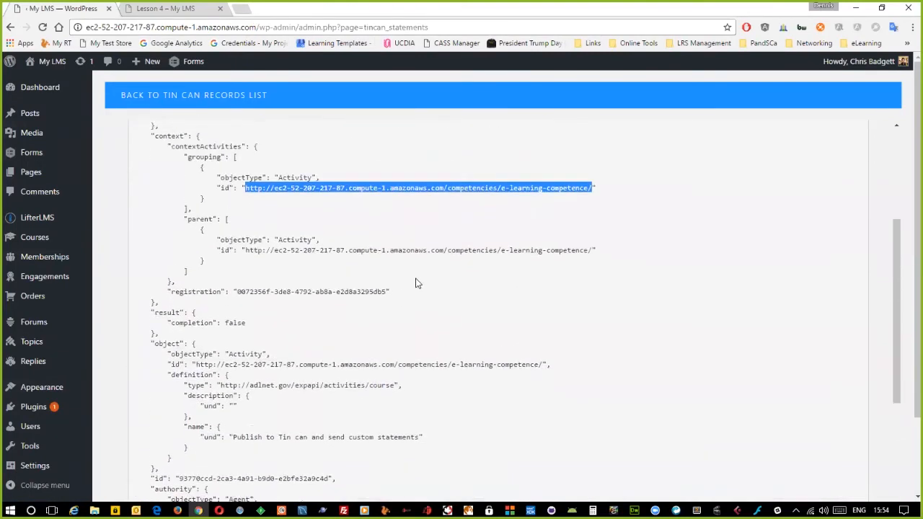
pyautogui.scroll(1, 415, 282)
pyautogui.scroll(3, 430, 288)
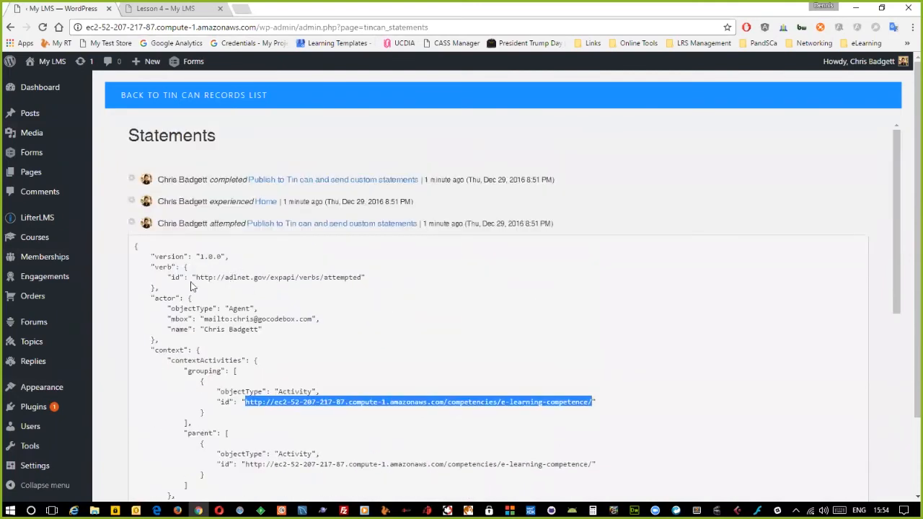
pyautogui.moveTo(195, 277); pyautogui.dragTo(368, 278)
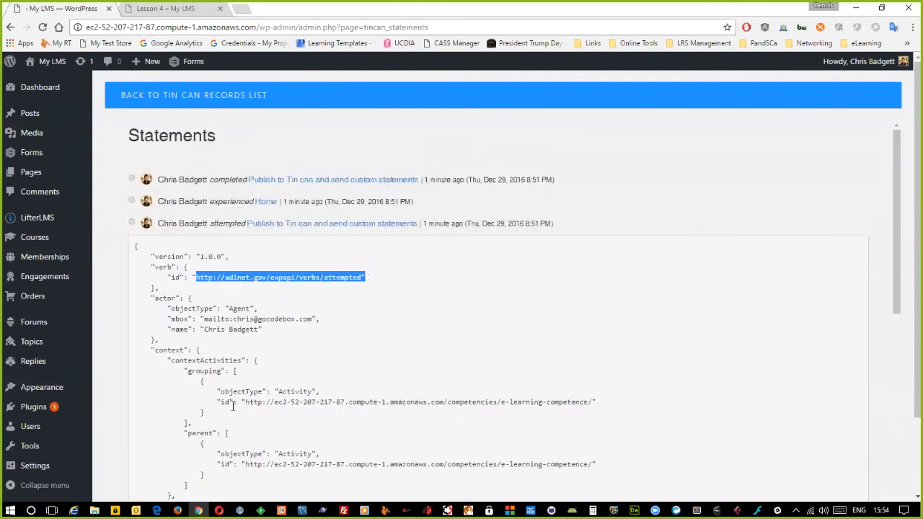
pyautogui.moveTo(246, 401); pyautogui.dragTo(598, 401)
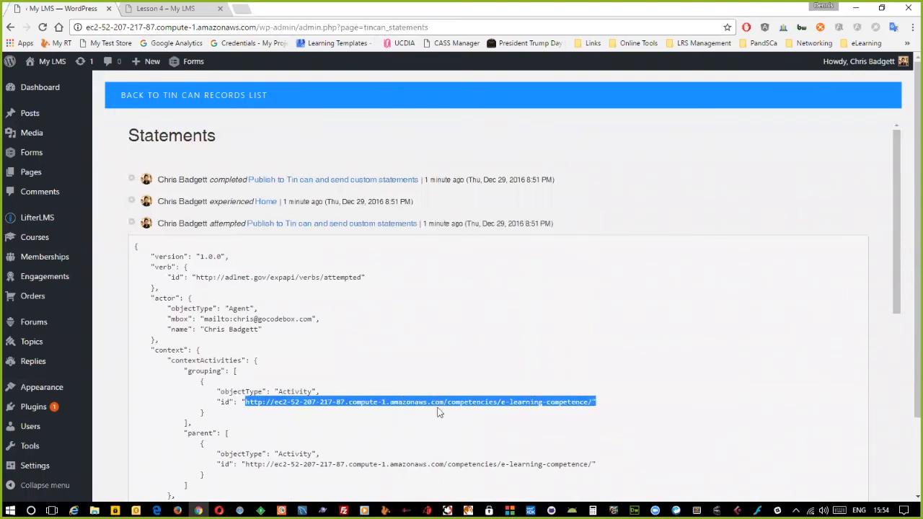
pyautogui.moveTo(203, 319); pyautogui.dragTo(304, 325)
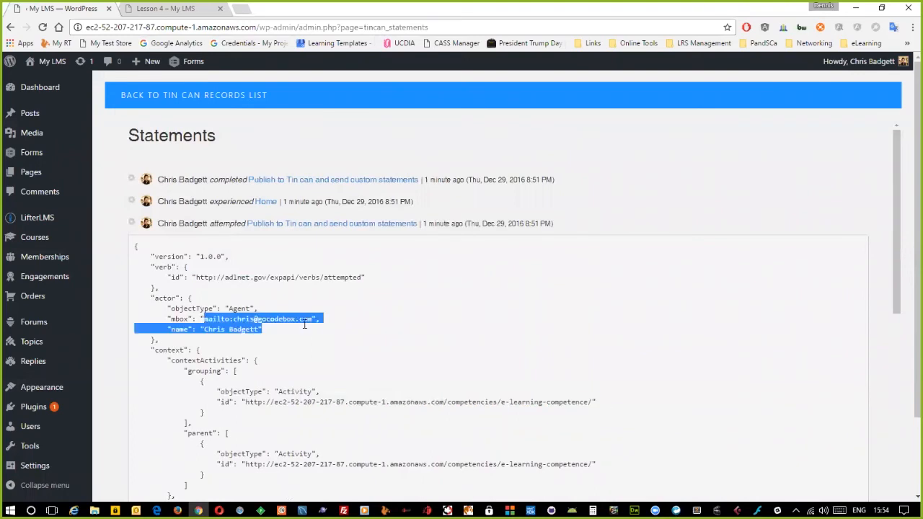
pyautogui.click(233, 348)
# - Collapse the statement, open the Server - Checklist activity page, and return to the records list
pyautogui.scroll(-3, 269, 368)
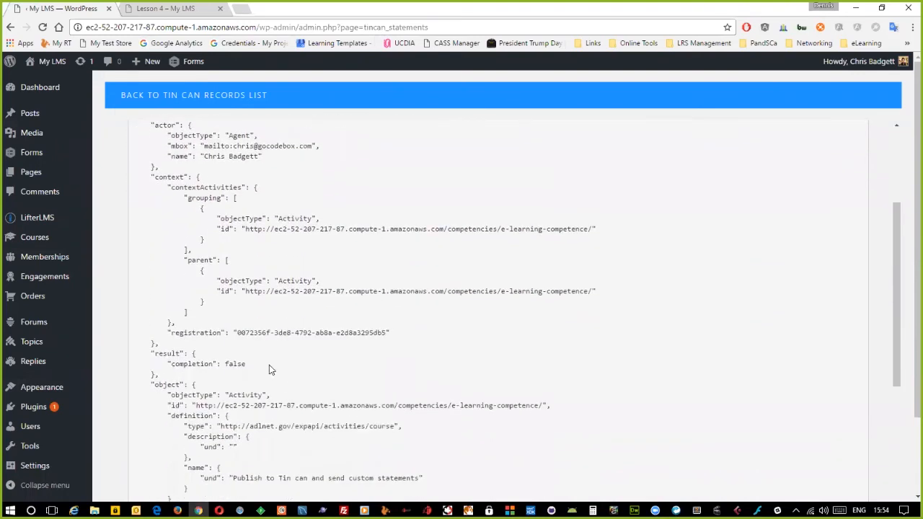
pyautogui.scroll(-2, 269, 365)
pyautogui.scroll(5, 251, 279)
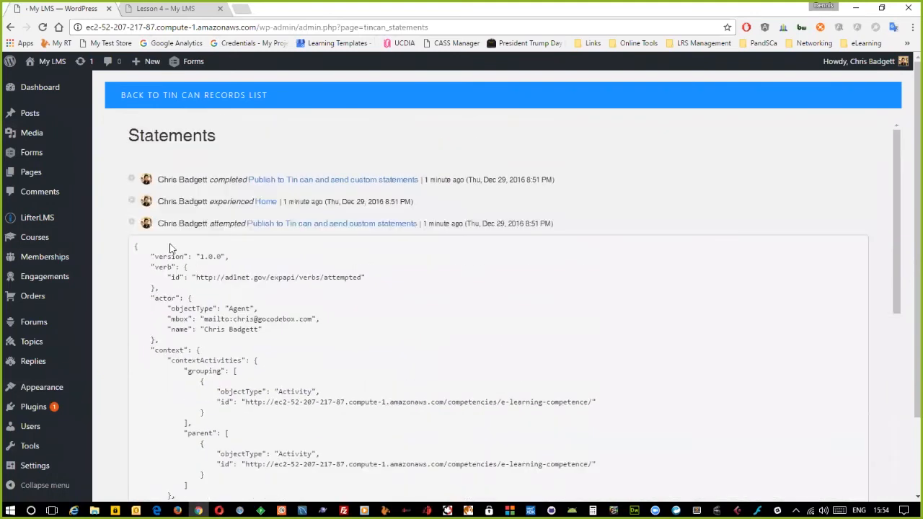
pyautogui.click(130, 223)
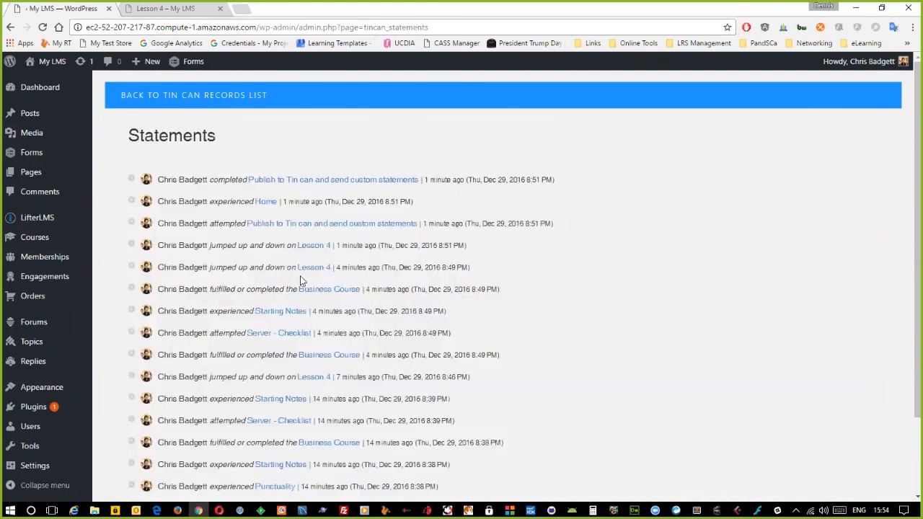
pyautogui.click(278, 333)
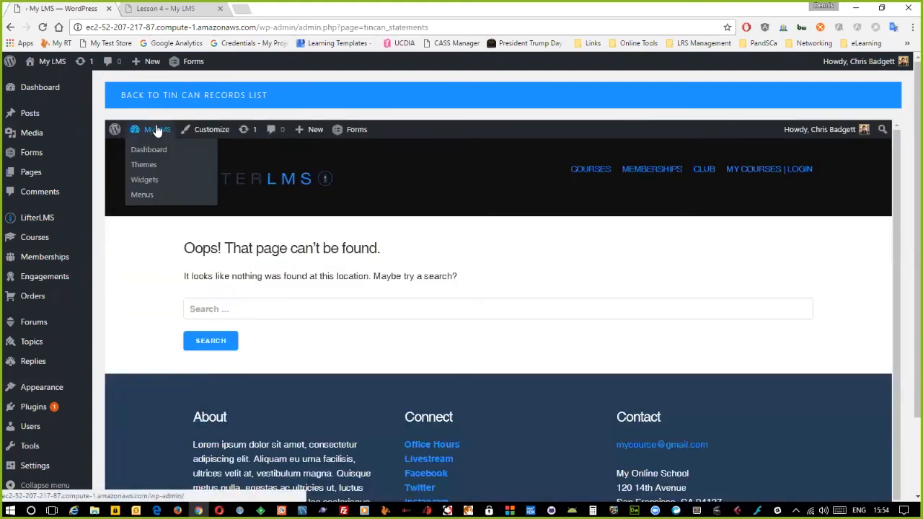
pyautogui.click(173, 99)
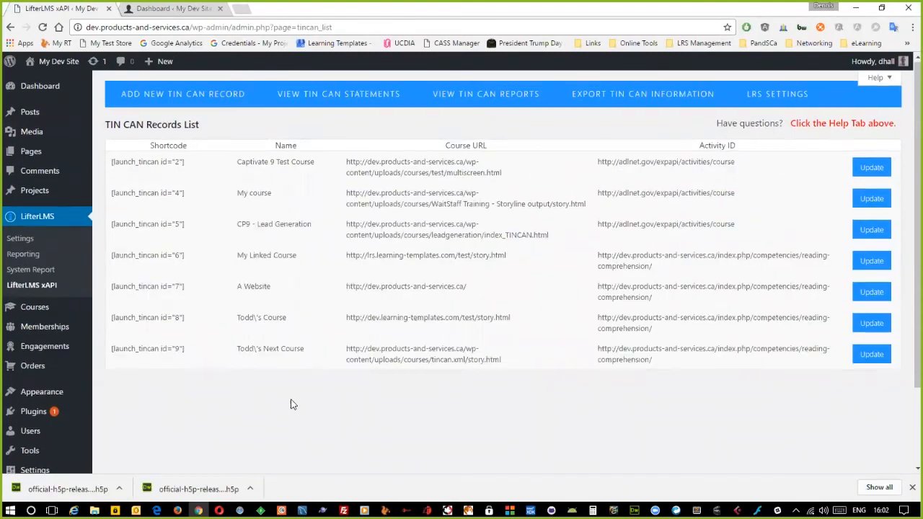
# - Open H5P Content > Libraries and scroll the Installed Libraries table starting at Accordion 1.0.0
pyautogui.scroll(-3, 292, 397)
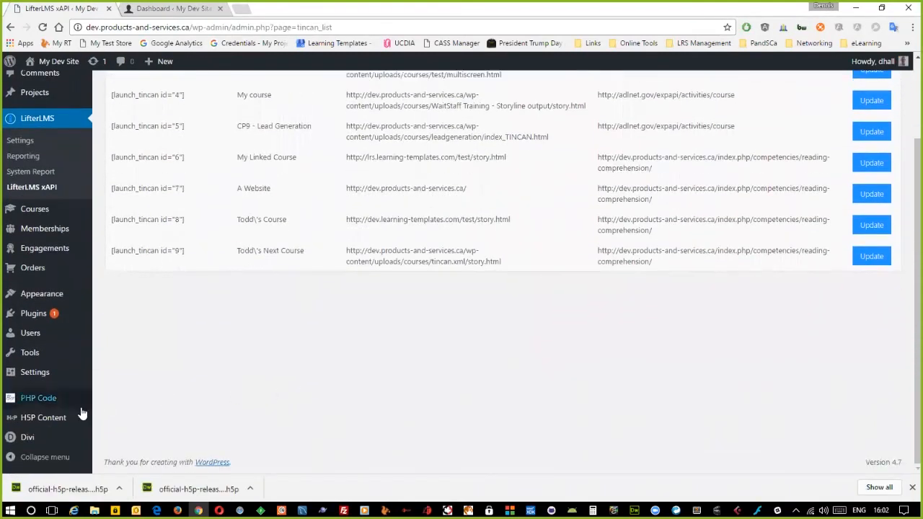
pyautogui.moveTo(43, 419)
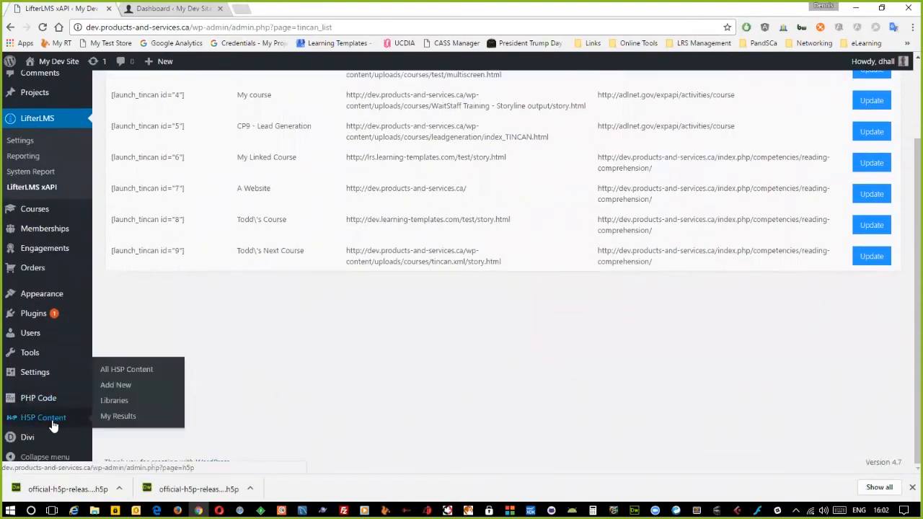
pyautogui.click(113, 402)
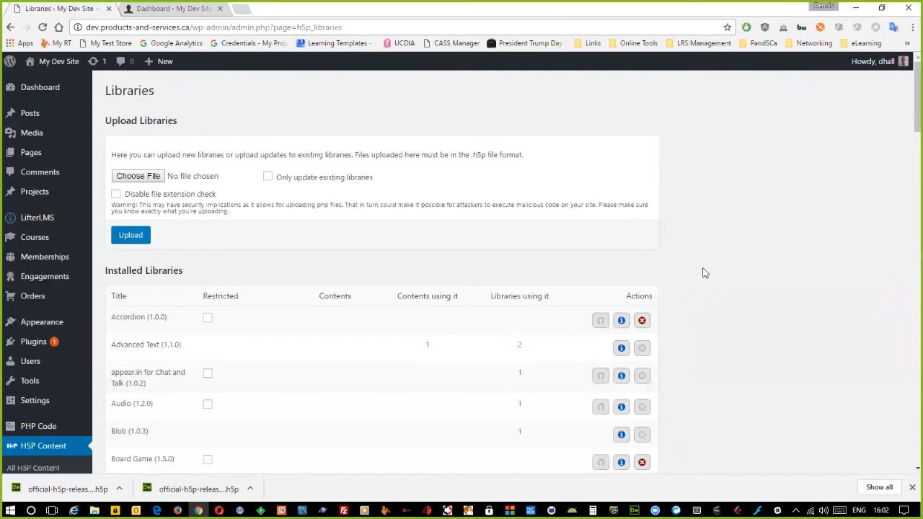
pyautogui.scroll(-3, 711, 268)
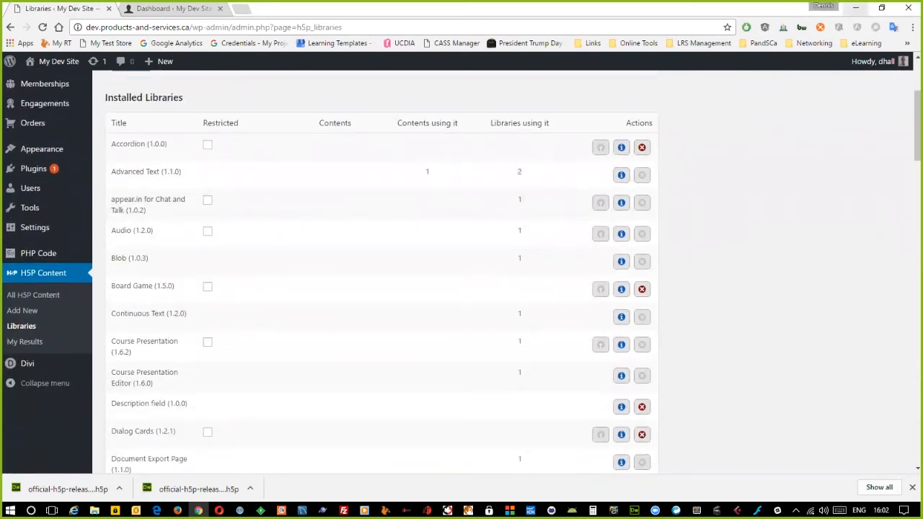
pyautogui.click(855, 8)
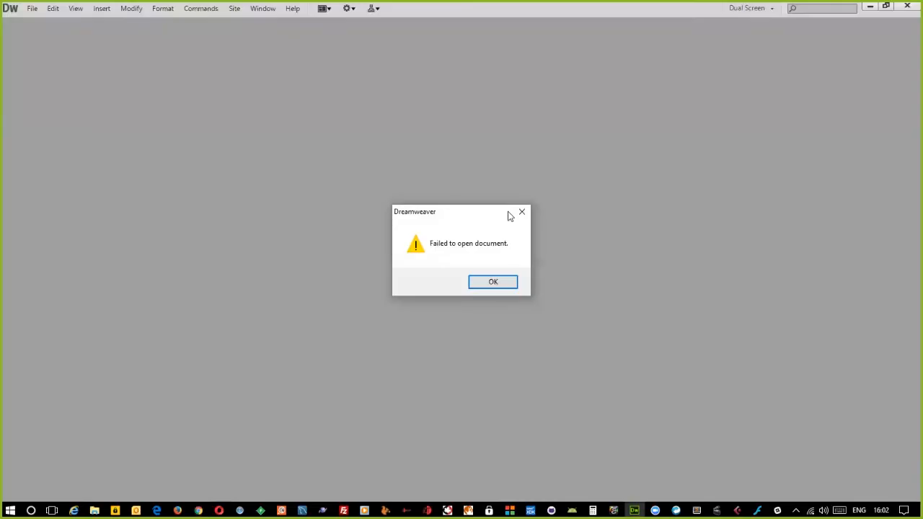
pyautogui.click(494, 285)
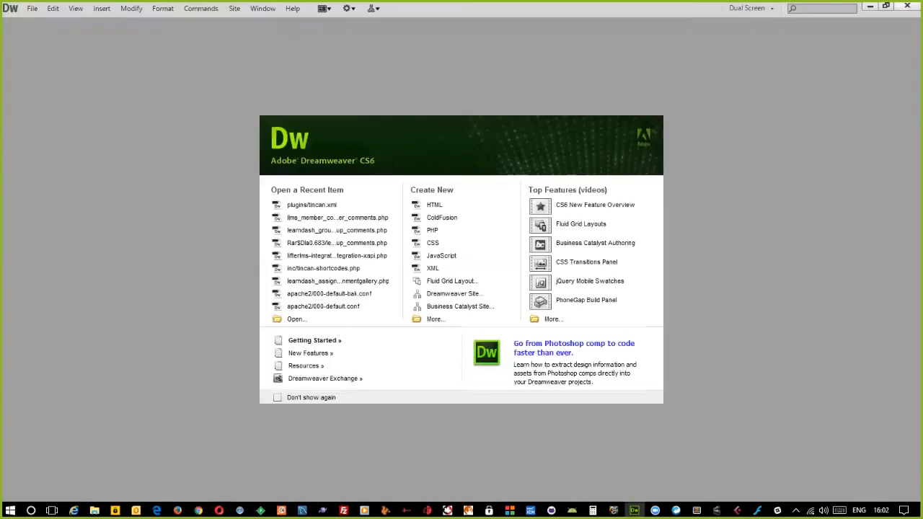
pyautogui.click(907, 6)
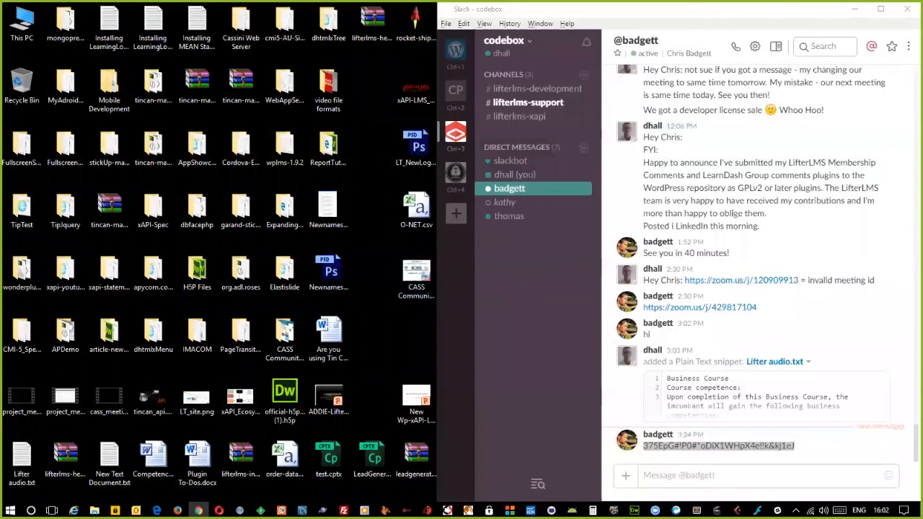
pyautogui.click(855, 9)
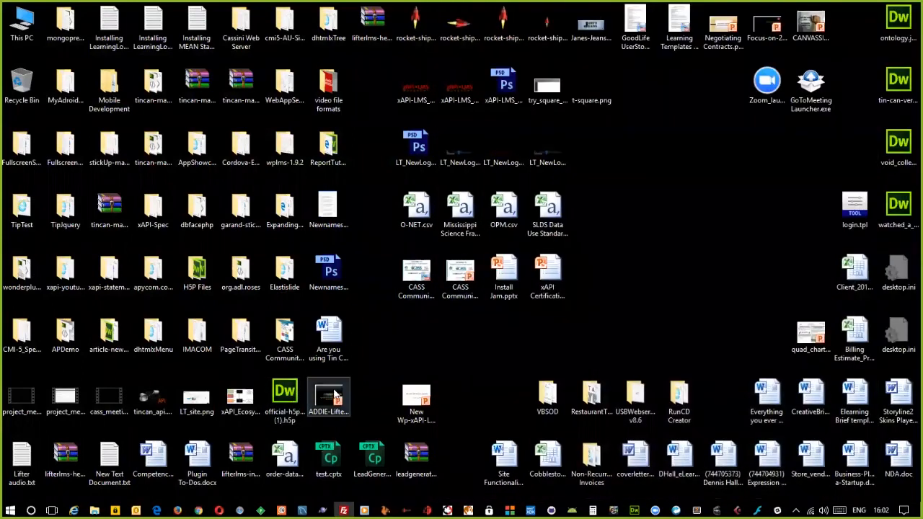
pyautogui.click(281, 395)
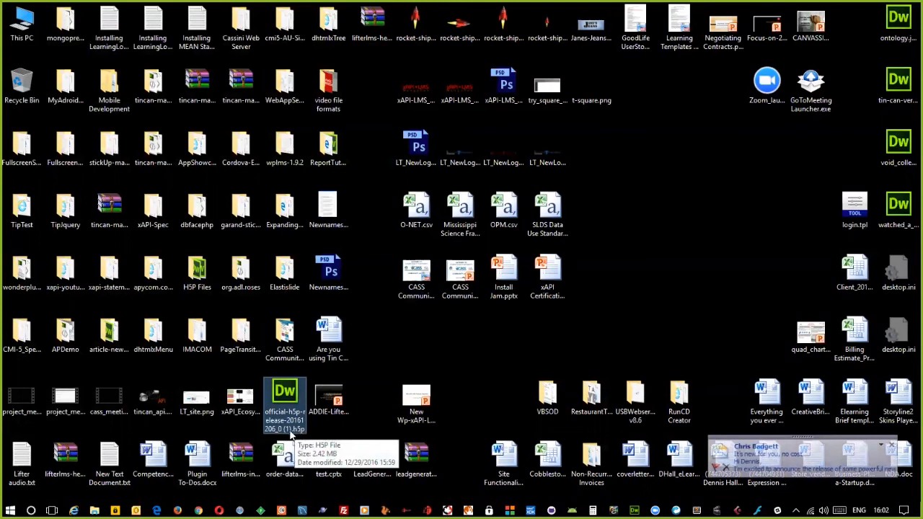
pyautogui.click(376, 356)
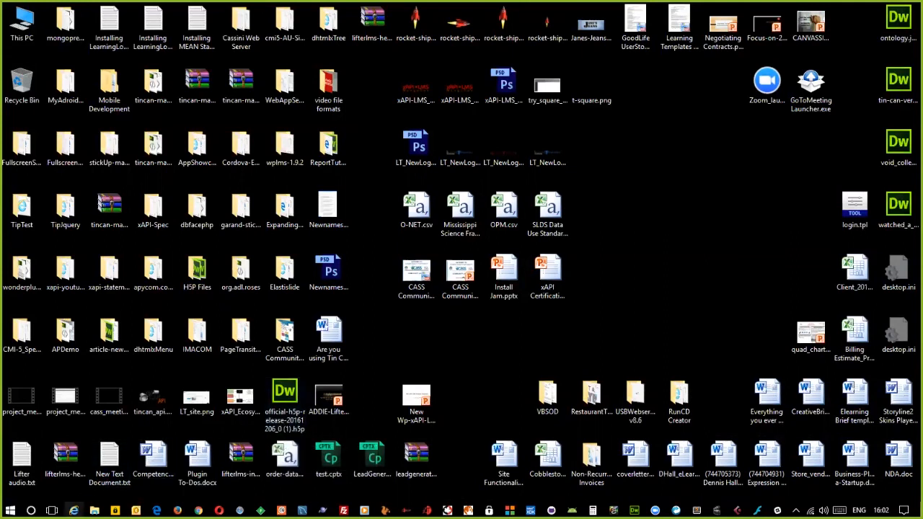
pyautogui.click(74, 510)
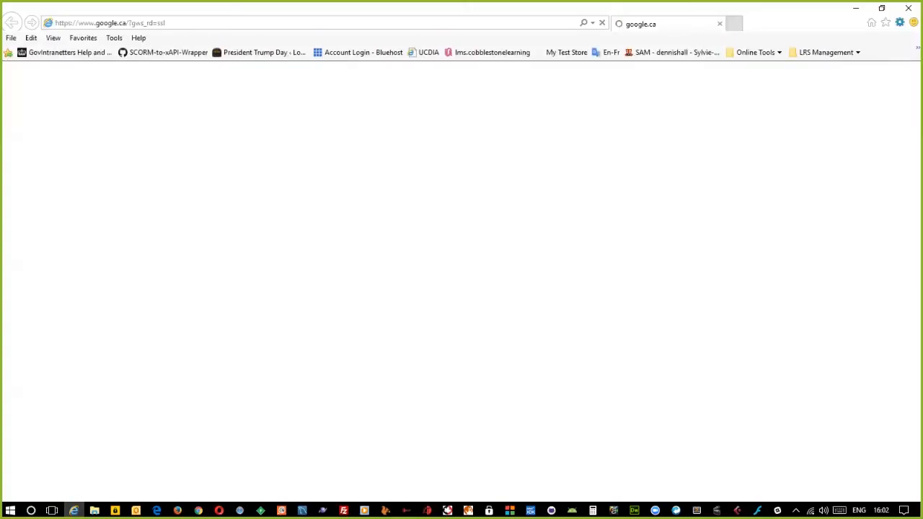
pyautogui.click(73, 510)
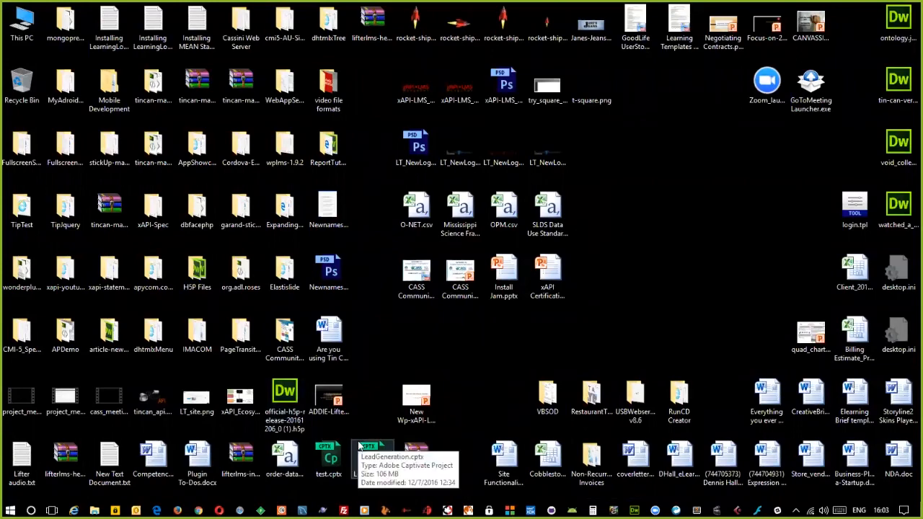
pyautogui.click(178, 511)
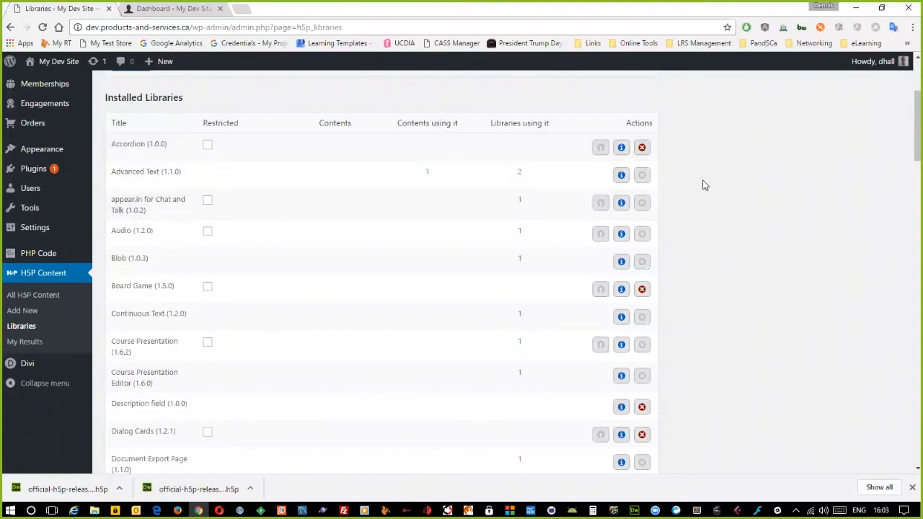
# - Dismiss the downloads bar, scroll through all installed libraries, and open All H5P Content
pyautogui.scroll(-2, 697, 187)
pyautogui.scroll(-3, 697, 189)
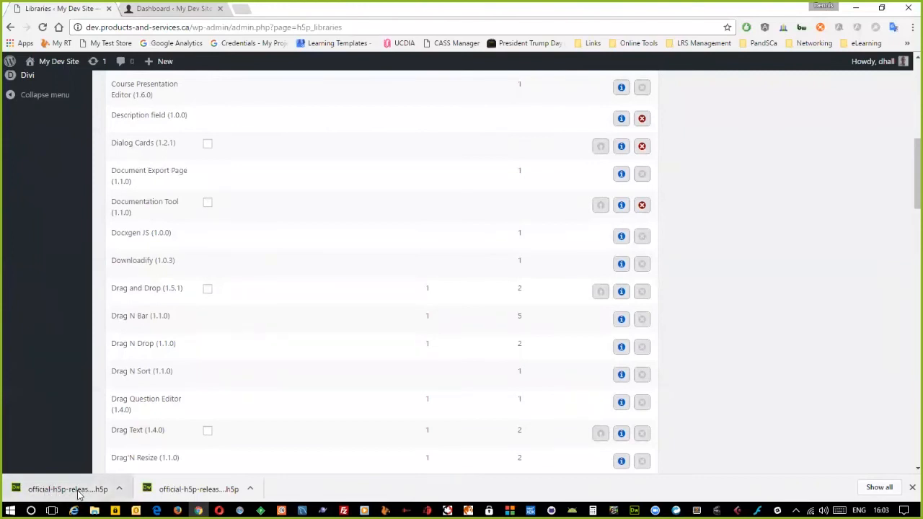
pyautogui.click(912, 487)
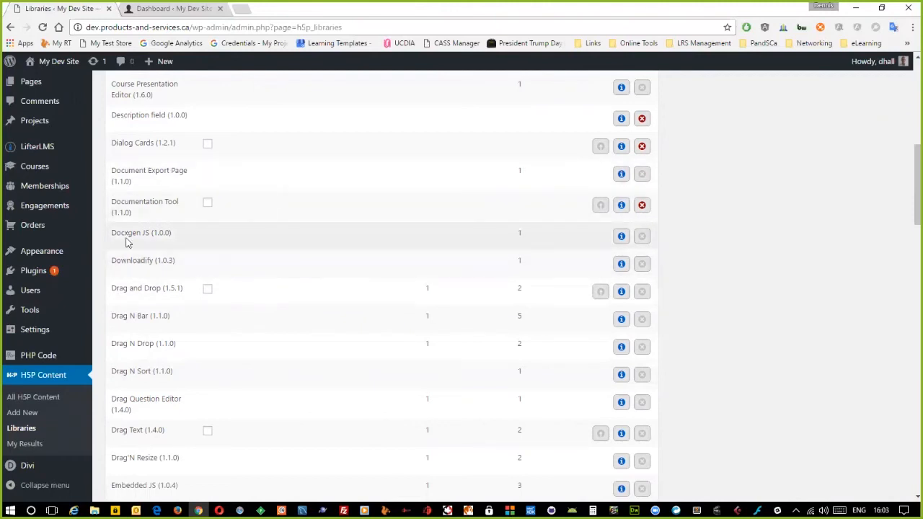
pyautogui.scroll(-4, 183, 263)
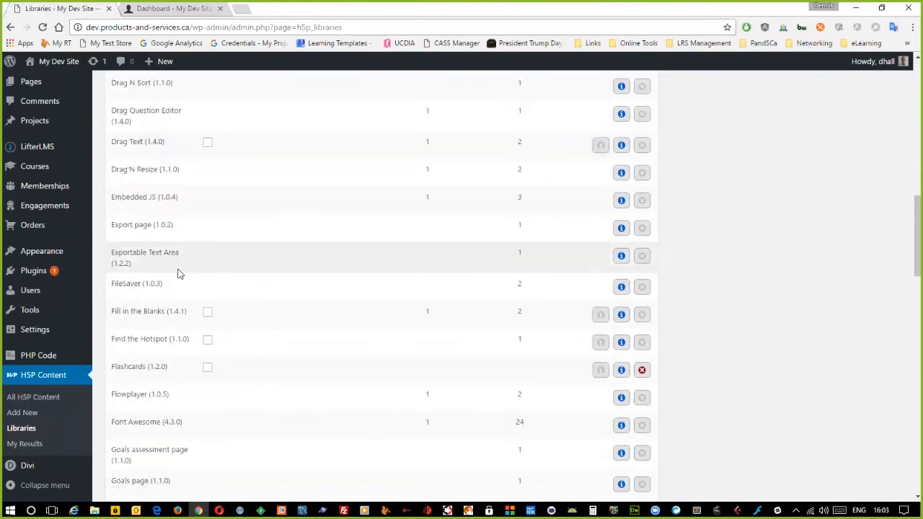
pyautogui.scroll(-6, 180, 274)
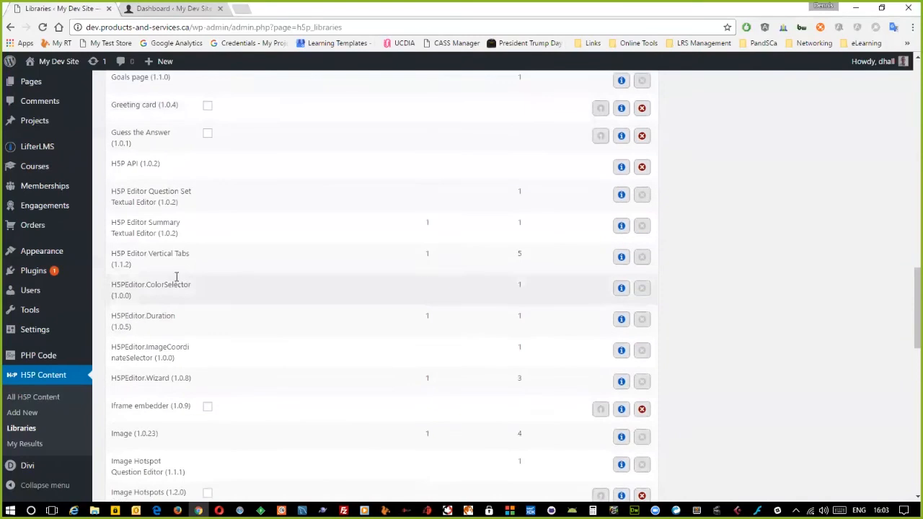
pyautogui.scroll(-5, 175, 277)
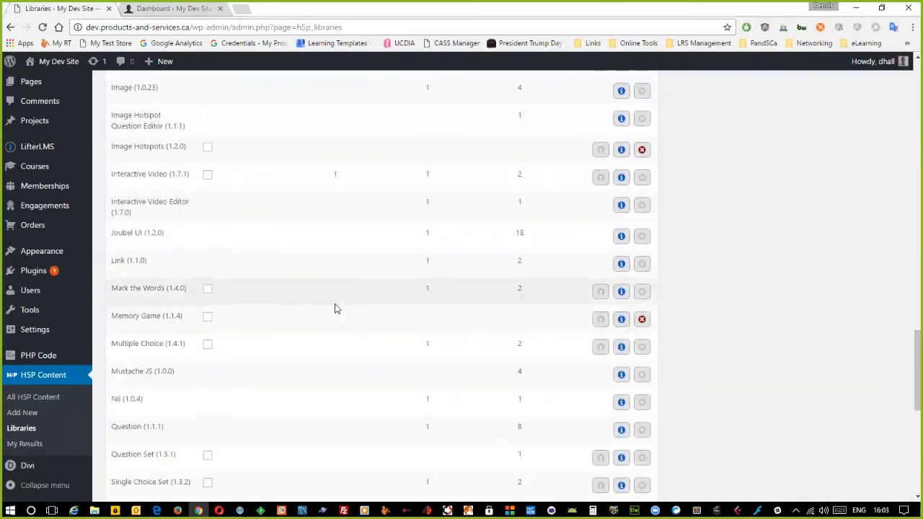
pyautogui.scroll(-5, 335, 309)
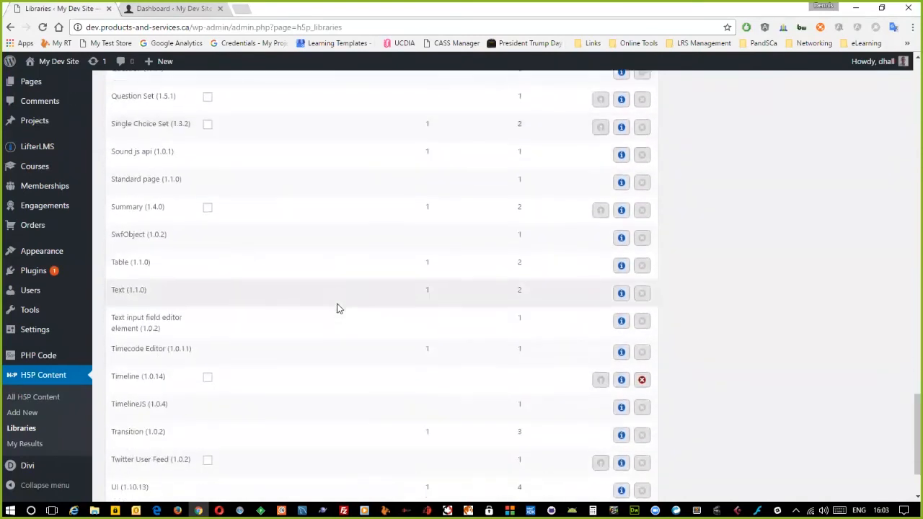
pyautogui.scroll(-2, 339, 308)
pyautogui.scroll(12, 335, 310)
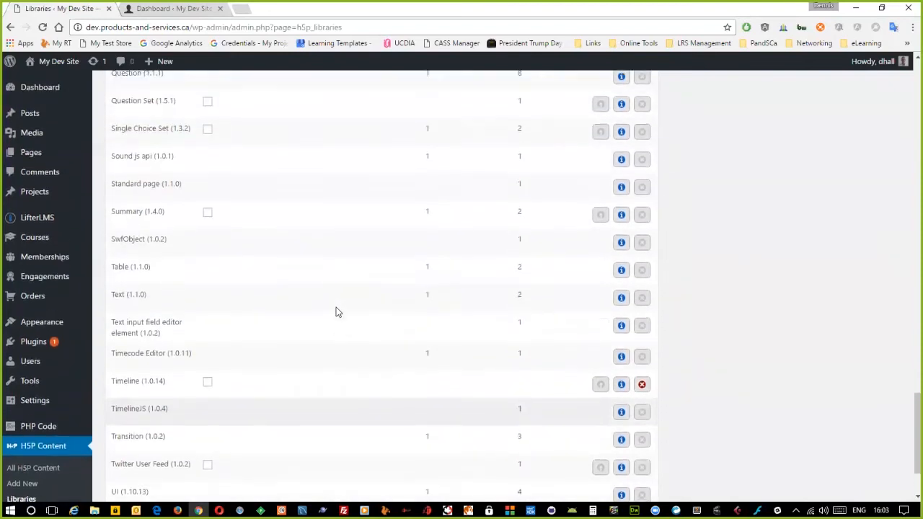
pyautogui.scroll(8, 335, 312)
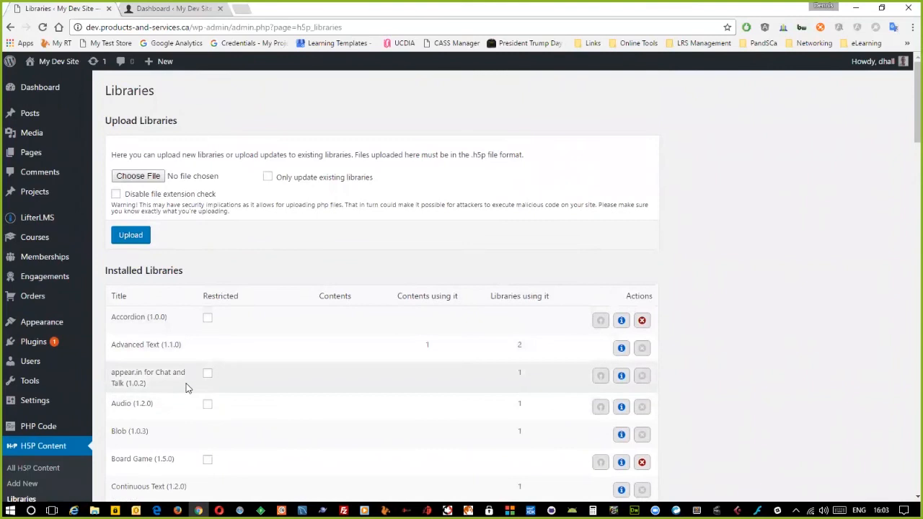
pyautogui.scroll(-2, 190, 385)
pyautogui.click(42, 398)
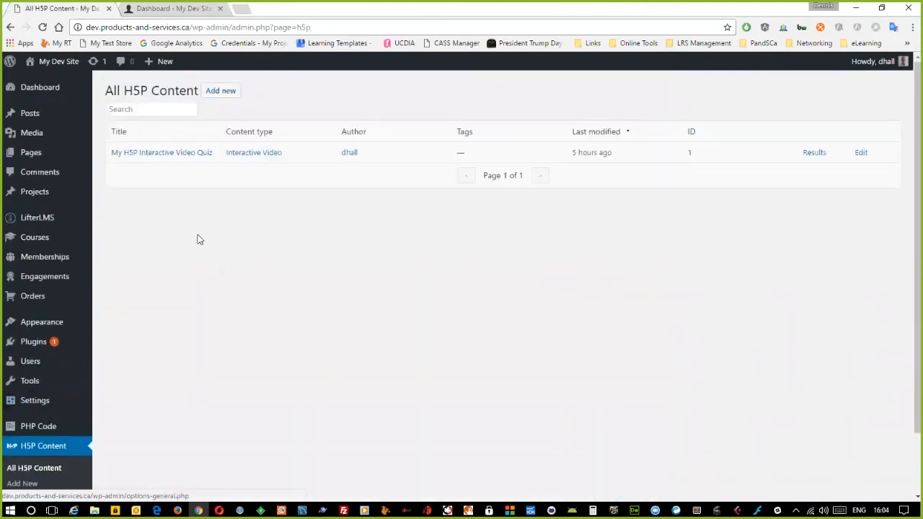
# - View My H5P Interactive Video Quiz, then edit it in the Interactive Video Editor with its attached mp4
pyautogui.click(160, 152)
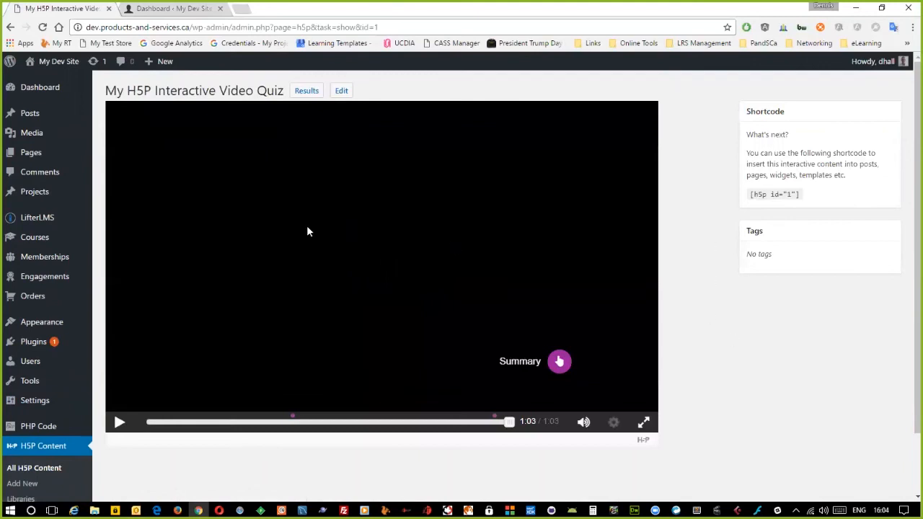
pyautogui.click(341, 91)
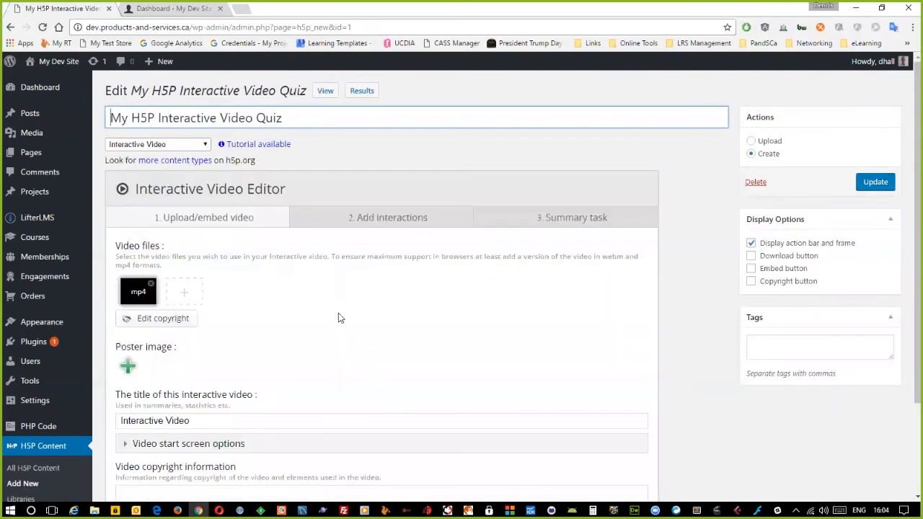
pyautogui.click(184, 294)
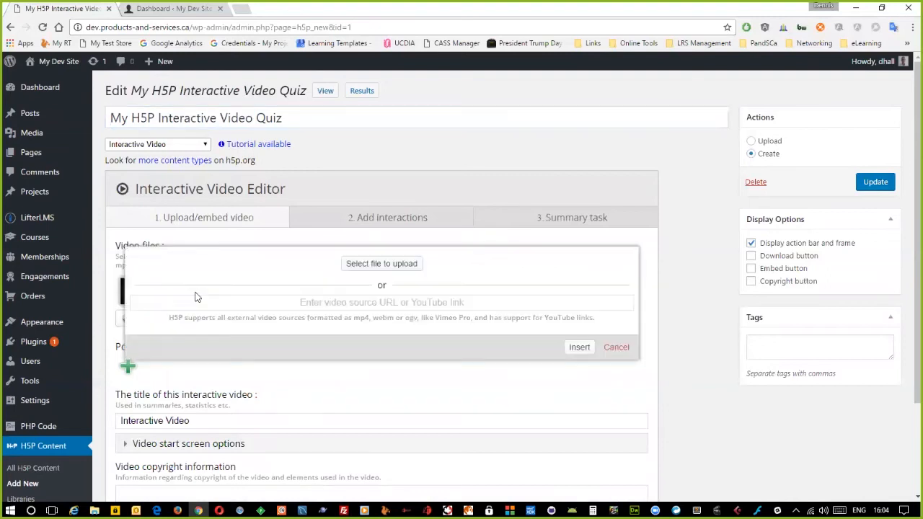
pyautogui.click(369, 265)
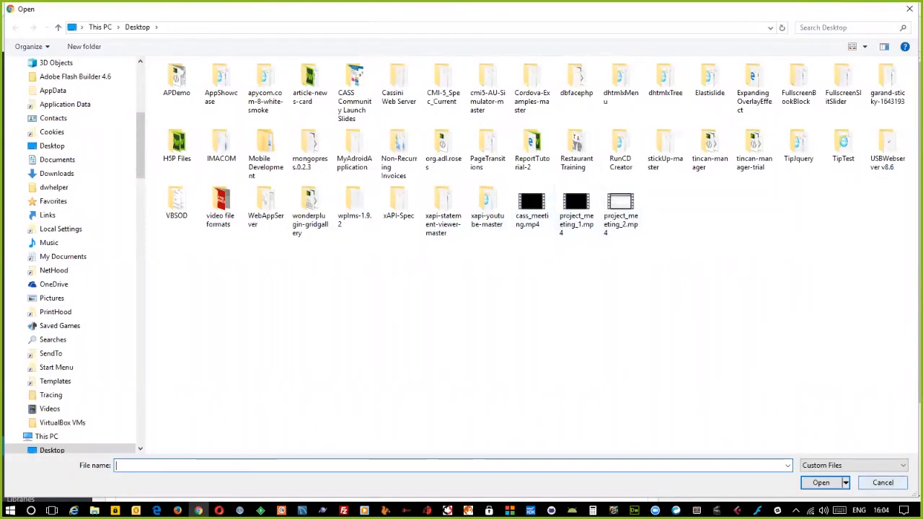
pyautogui.click(882, 483)
pyautogui.click(615, 347)
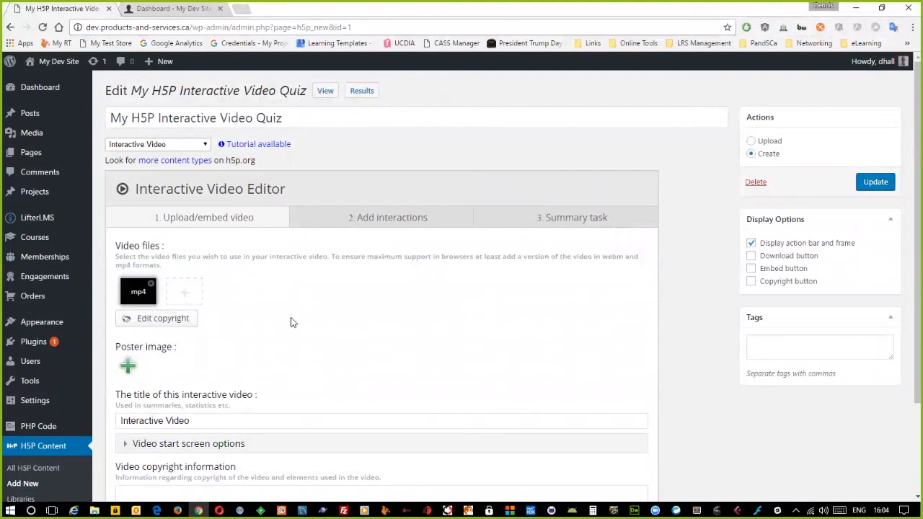
pyautogui.click(153, 320)
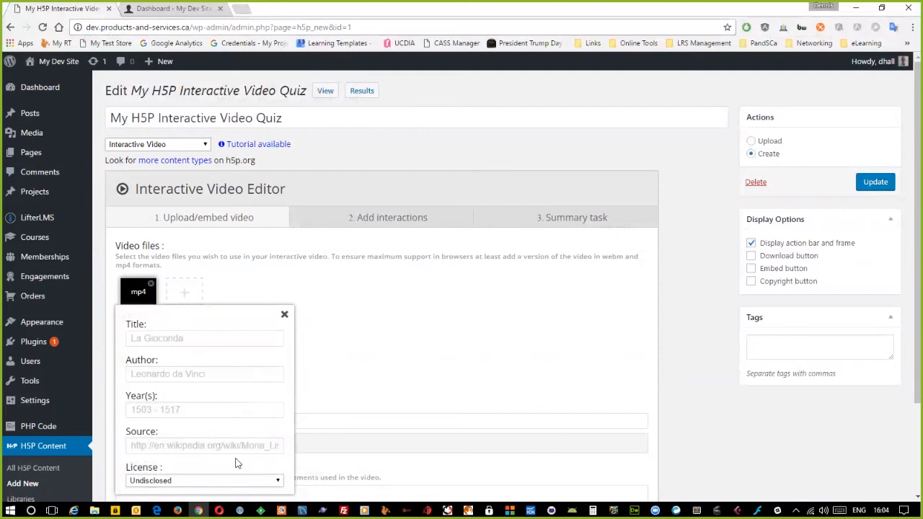
pyautogui.click(284, 314)
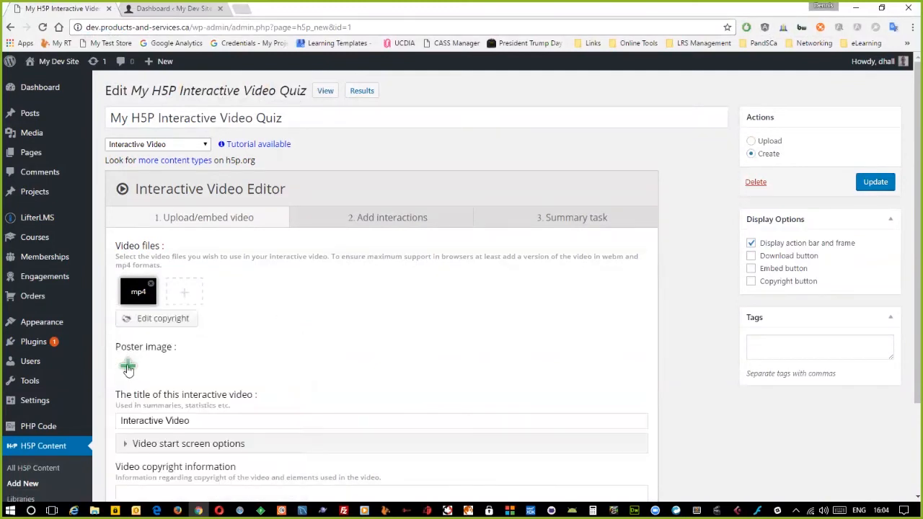
pyautogui.scroll(-3, 354, 344)
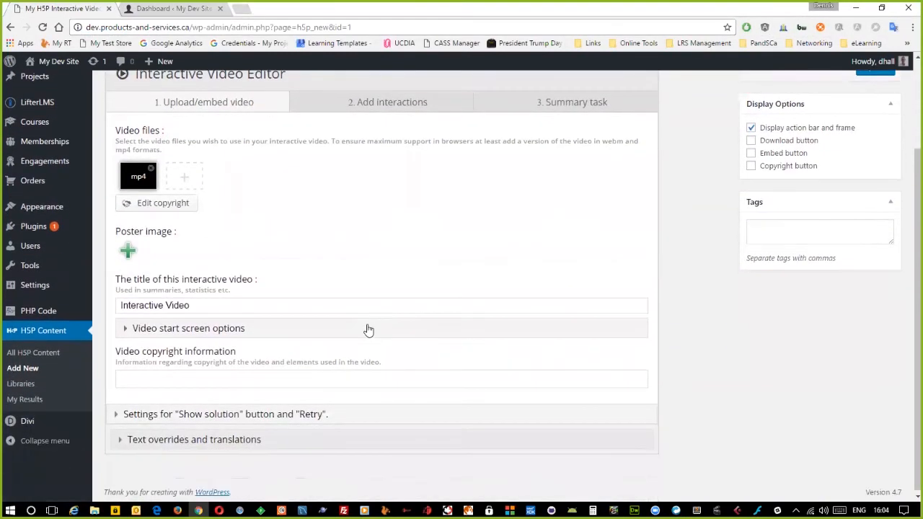
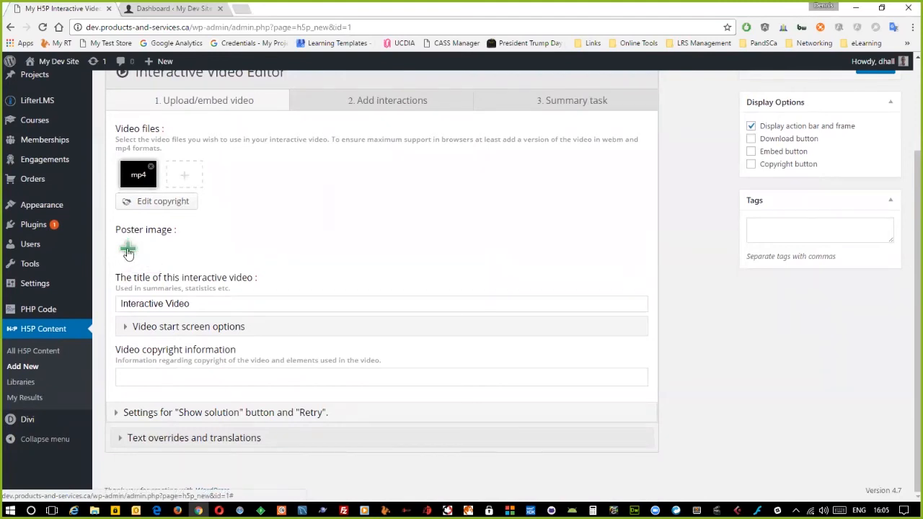
# - Cancel picking a poster image, select the video title, and expand Video start screen options
pyautogui.click(127, 253)
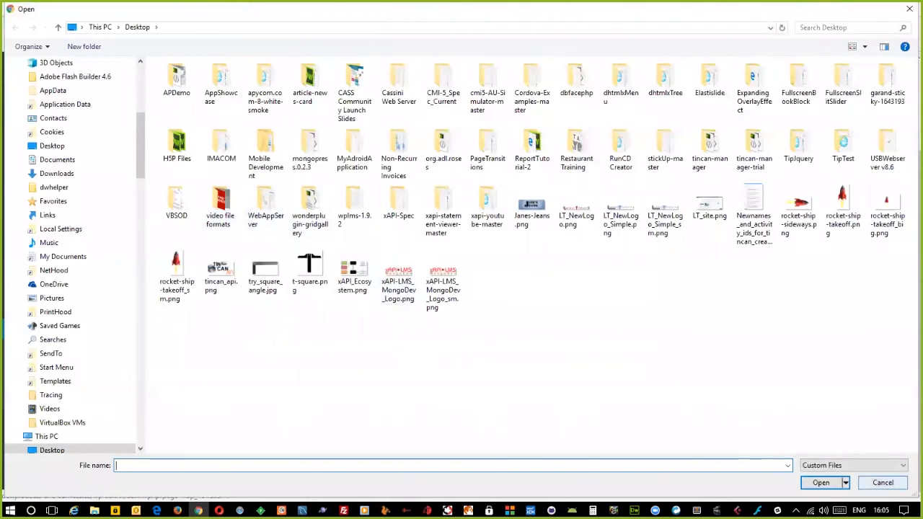
pyautogui.click(883, 482)
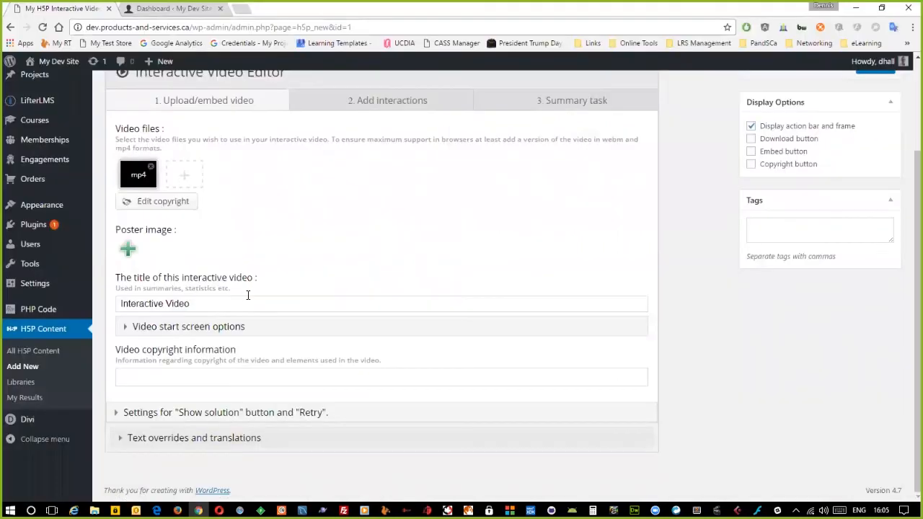
pyautogui.tripleClick(205, 304)
pyautogui.click(126, 330)
pyautogui.scroll(-1, 371, 349)
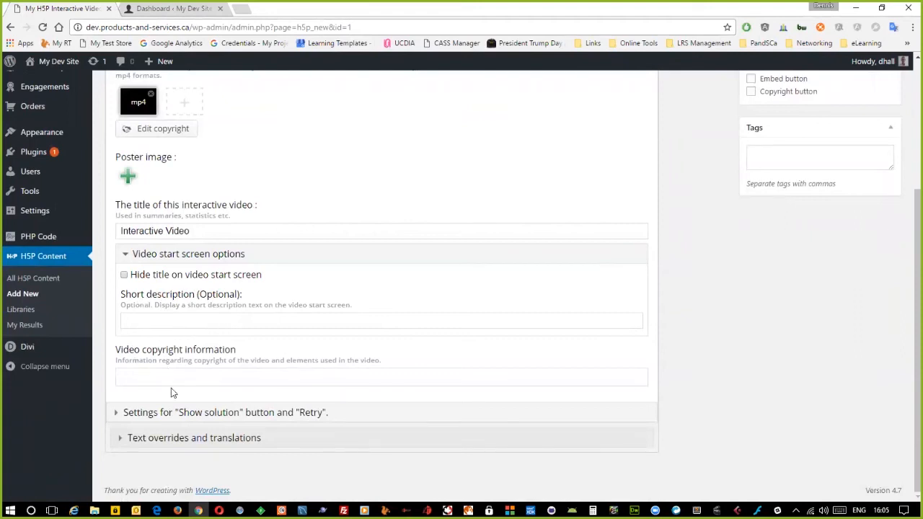
# - Expand the Show solution/Retry, Text overrides, Localize: Interaction and Summary feedback sections
pyautogui.click(119, 415)
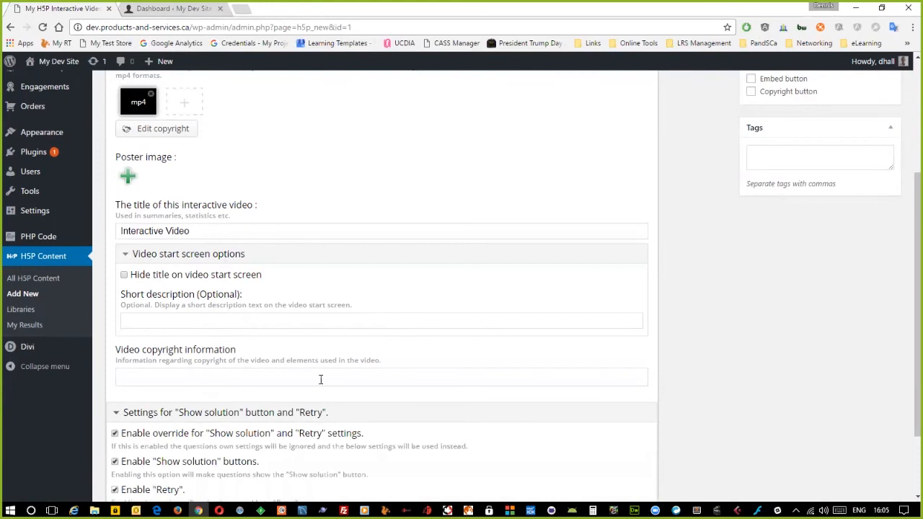
pyautogui.scroll(-2, 457, 358)
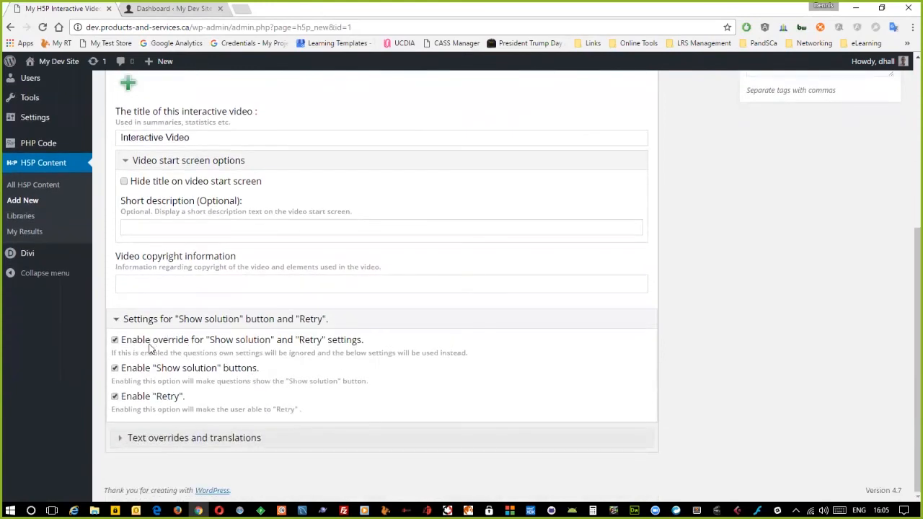
pyautogui.click(122, 438)
pyautogui.scroll(-3, 522, 342)
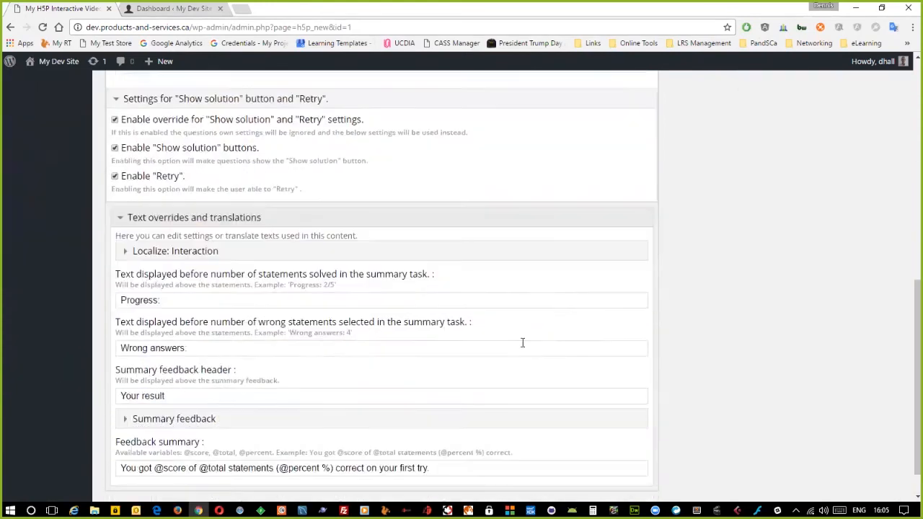
pyautogui.click(125, 242)
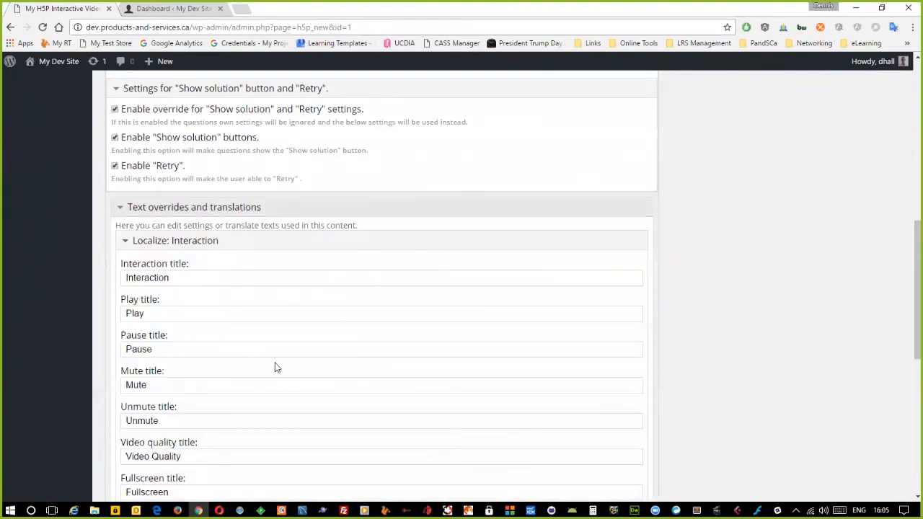
pyautogui.scroll(-2, 274, 368)
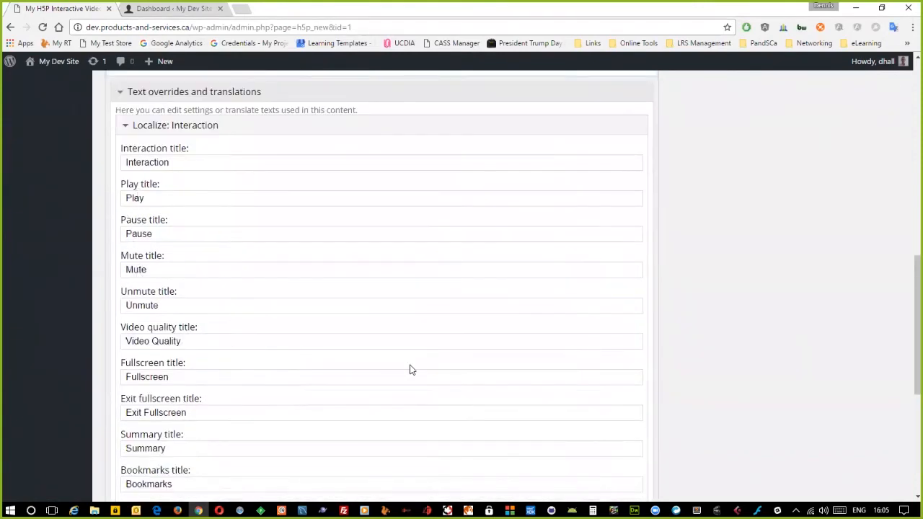
pyautogui.scroll(-4, 411, 369)
pyautogui.scroll(-2, 431, 368)
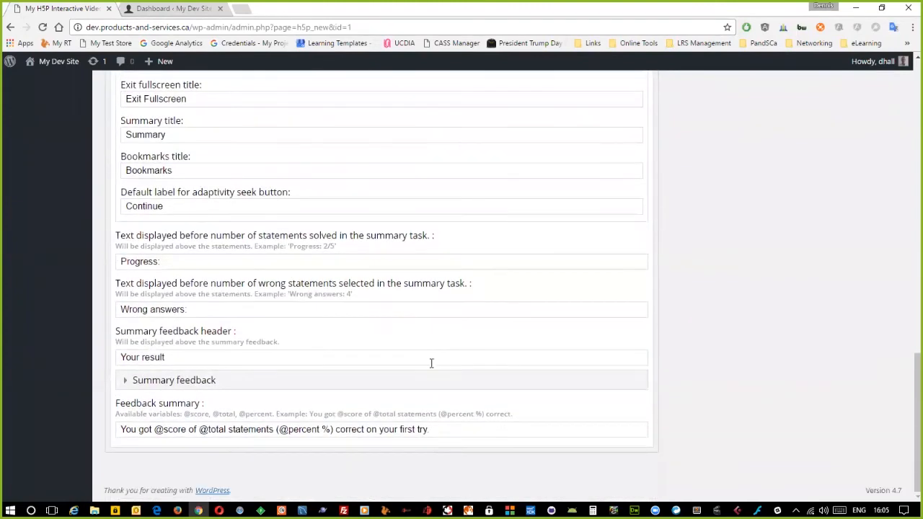
pyautogui.click(125, 380)
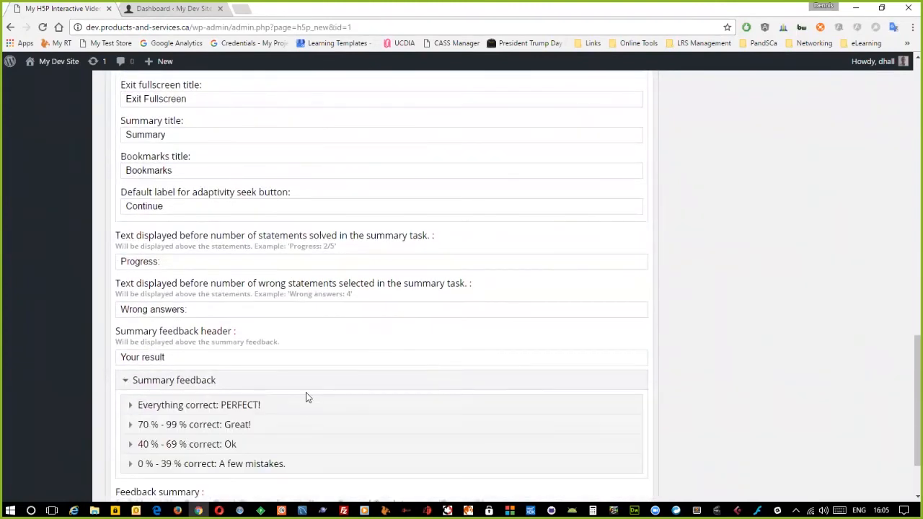
pyautogui.scroll(15, 406, 397)
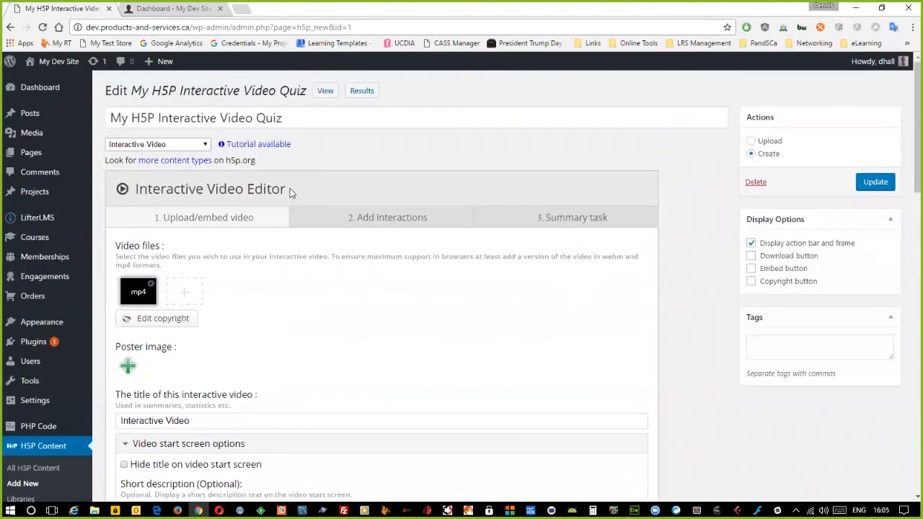
# - On 2. Add interactions, seek to 0:25 and edit the Drag and Drop hotspot
pyautogui.click(371, 218)
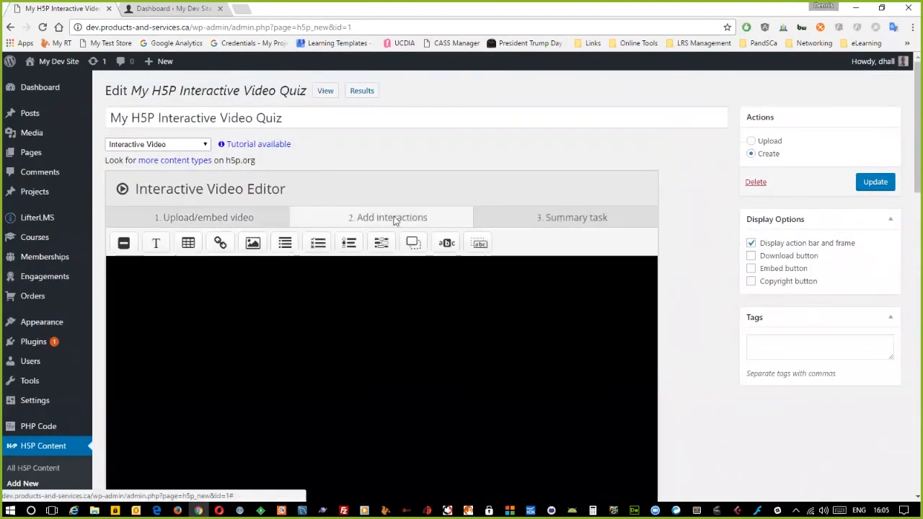
pyautogui.scroll(-2, 667, 310)
pyautogui.scroll(-1, 670, 311)
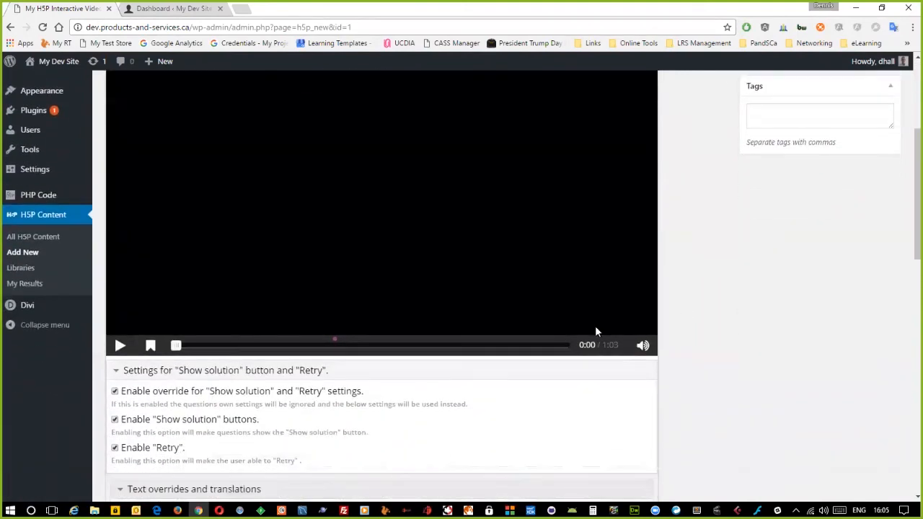
pyautogui.moveTo(175, 346); pyautogui.dragTo(336, 359)
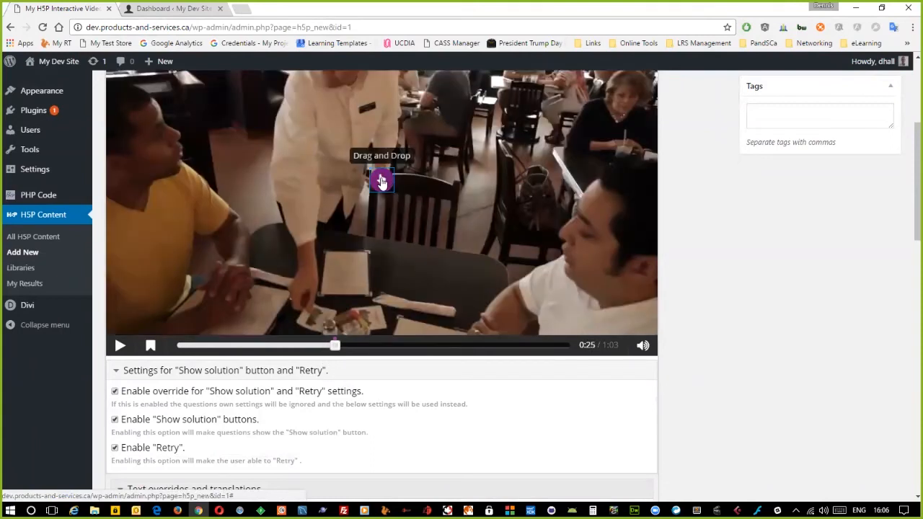
pyautogui.click(383, 182)
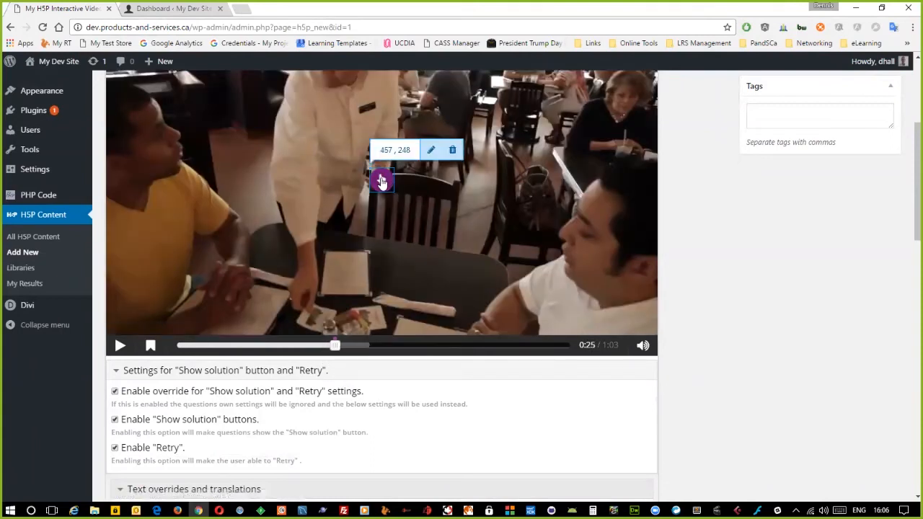
pyautogui.click(431, 149)
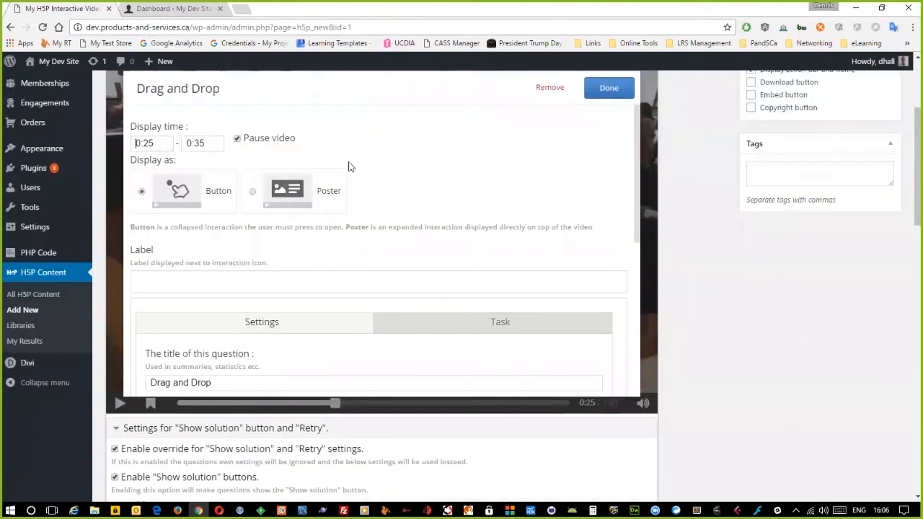
# - Scroll through the Drag and Drop interaction settings and switch to its Task layout
pyautogui.scroll(-3, 393, 201)
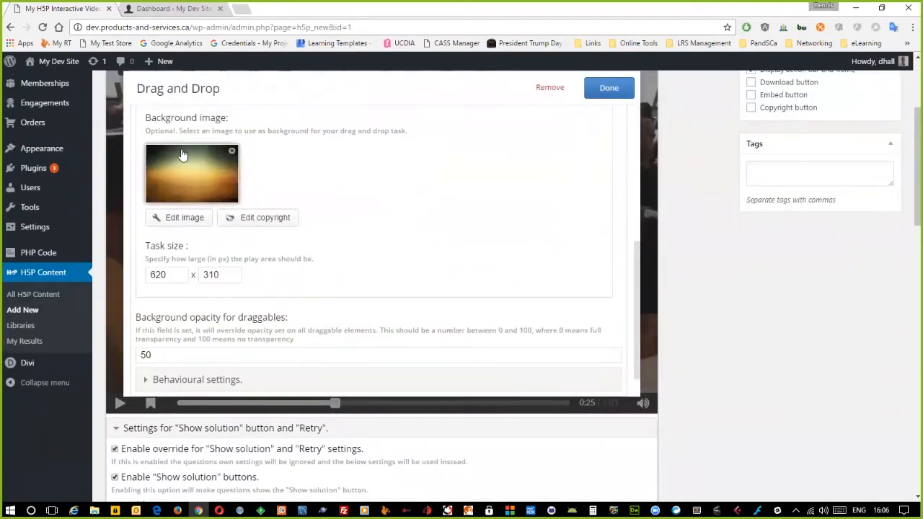
pyautogui.scroll(-3, 366, 221)
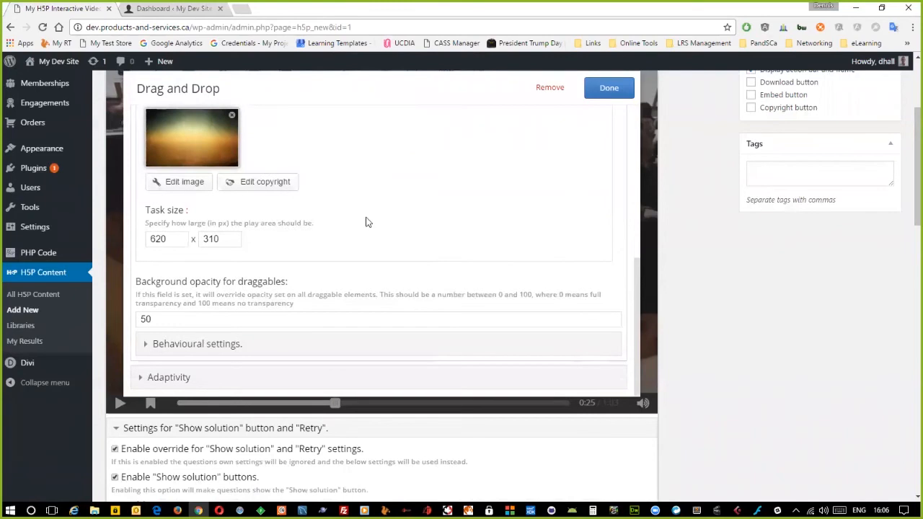
pyautogui.scroll(8, 428, 278)
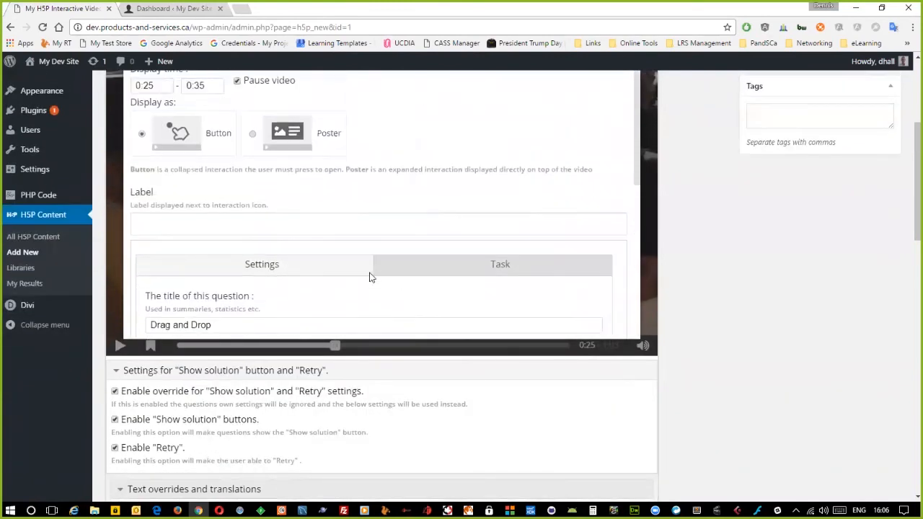
pyautogui.scroll(-2, 360, 313)
pyautogui.scroll(2, 359, 306)
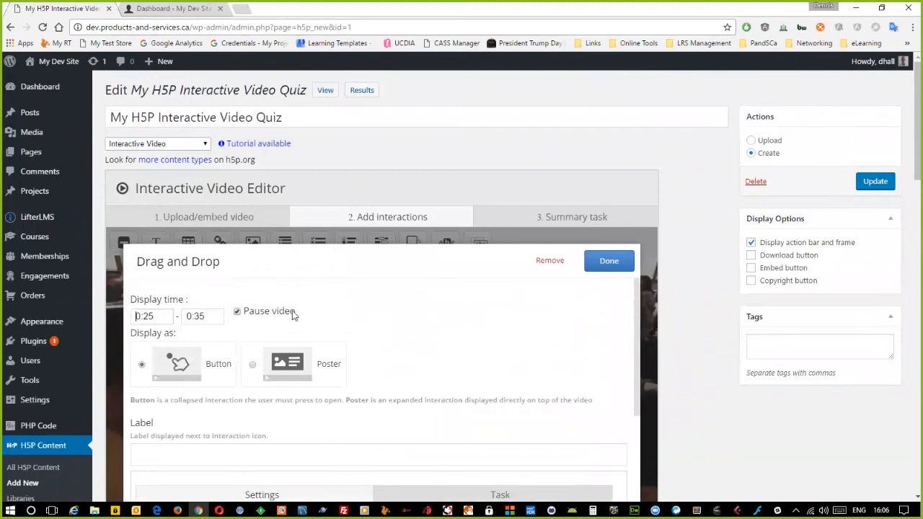
pyautogui.scroll(-2, 292, 315)
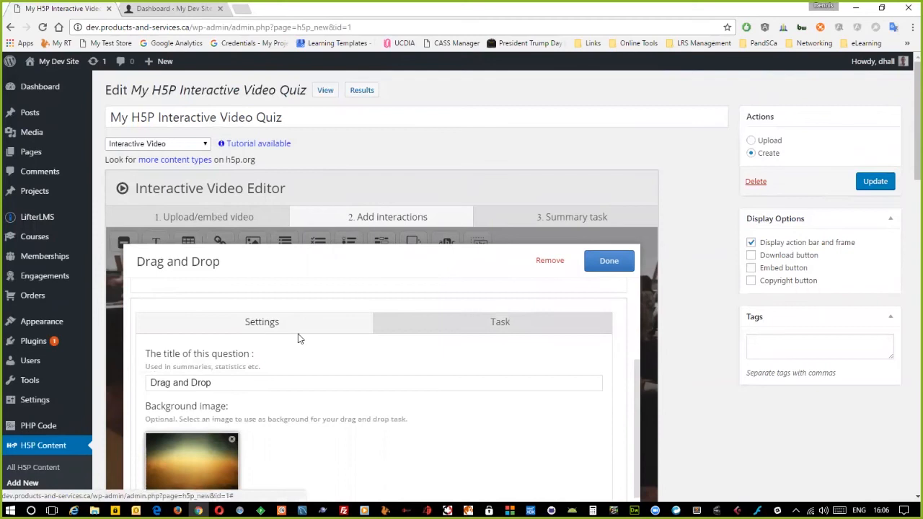
pyautogui.scroll(-2, 299, 338)
pyautogui.scroll(4, 367, 358)
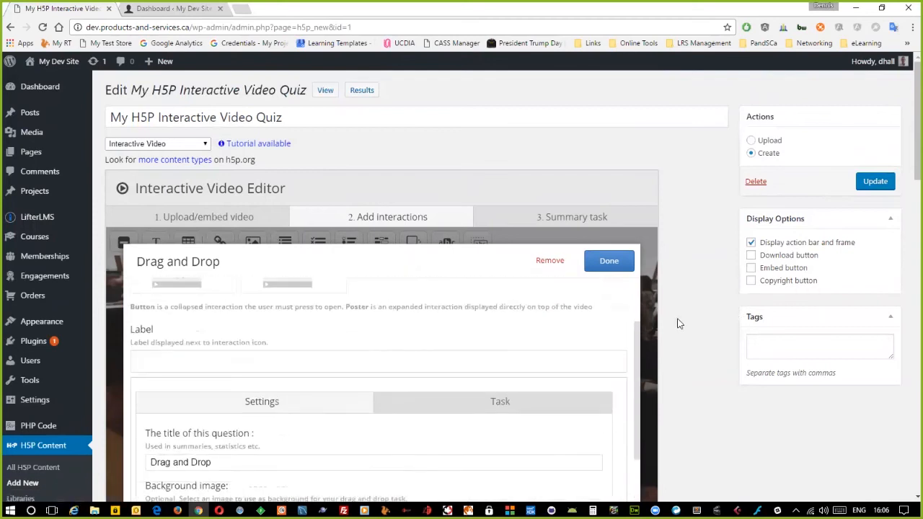
pyautogui.scroll(-3, 678, 324)
pyautogui.scroll(-3, 404, 238)
pyautogui.scroll(4, 383, 244)
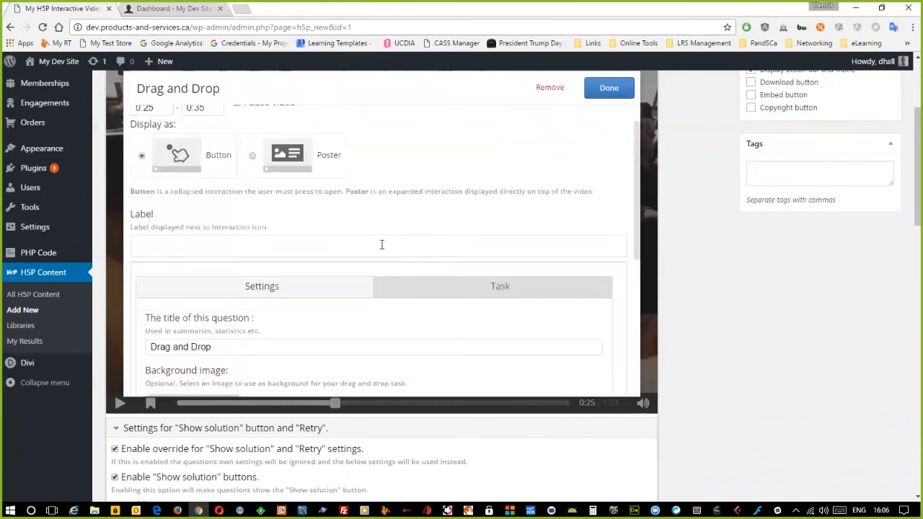
pyautogui.scroll(-3, 373, 274)
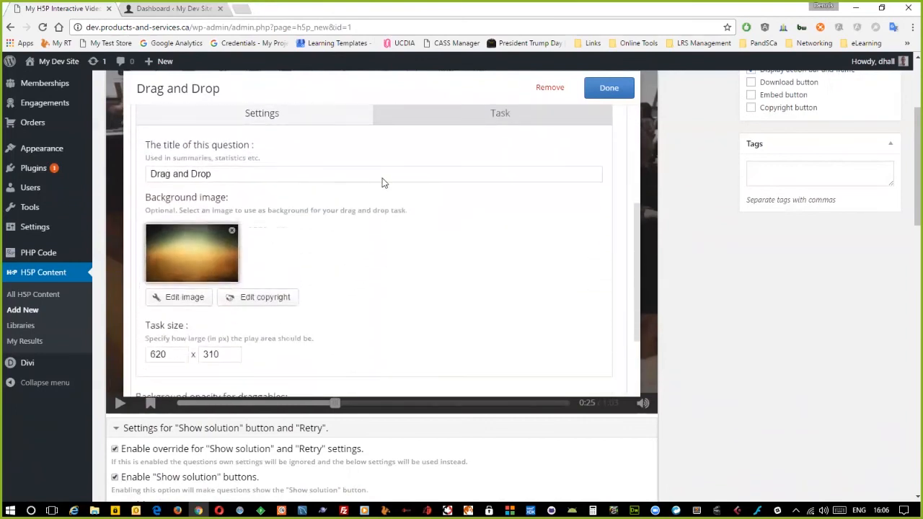
pyautogui.click(481, 119)
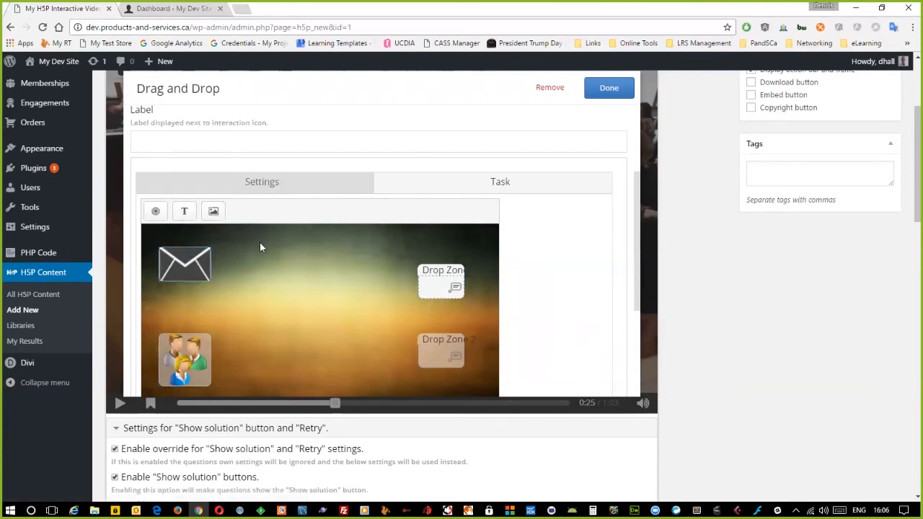
# - Inspect the envelope element's settings on the Drag and Drop task canvas
pyautogui.scroll(-3, 547, 260)
pyautogui.scroll(2, 555, 245)
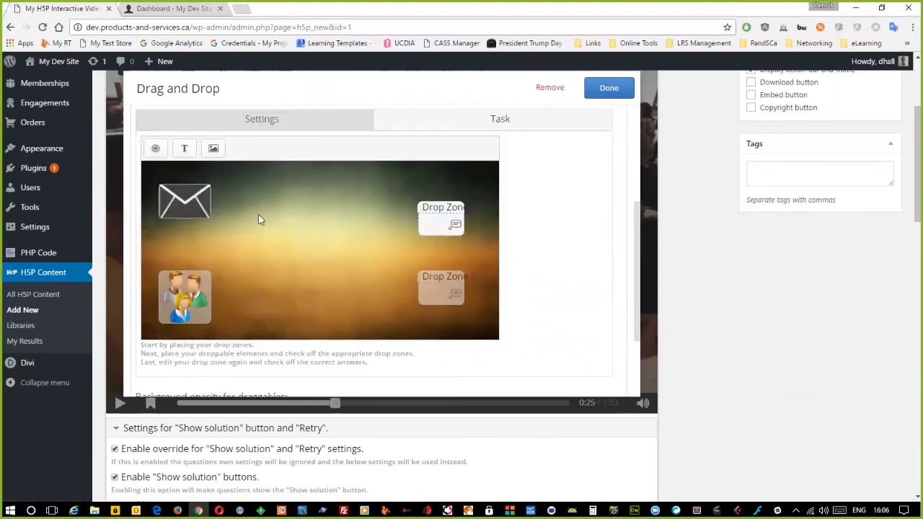
pyautogui.click(184, 204)
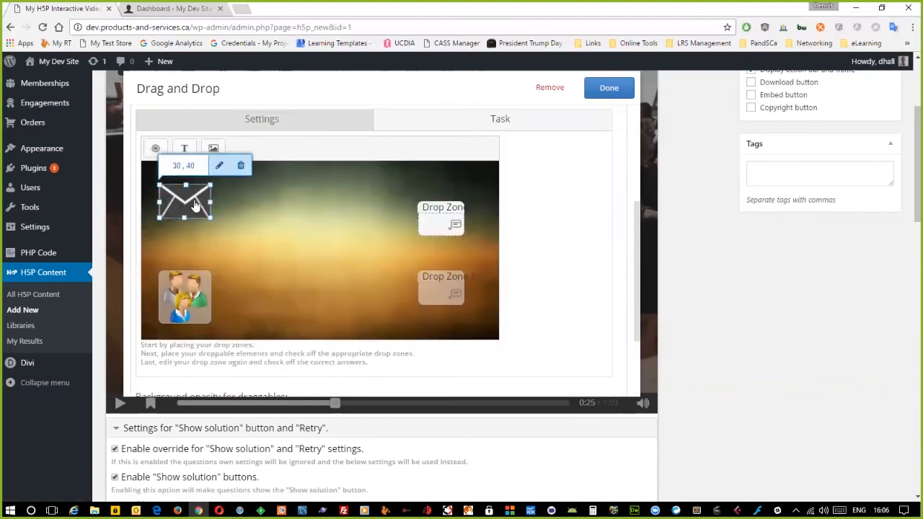
pyautogui.click(219, 164)
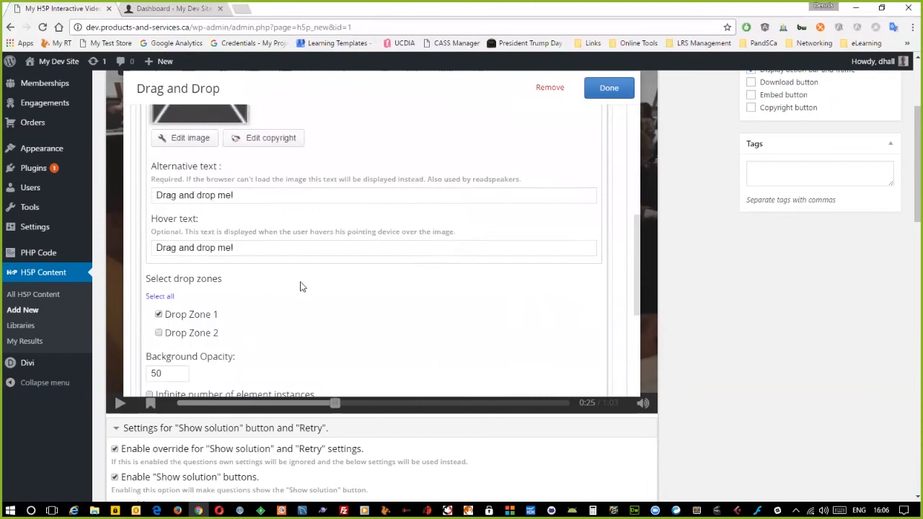
pyautogui.scroll(-1, 306, 286)
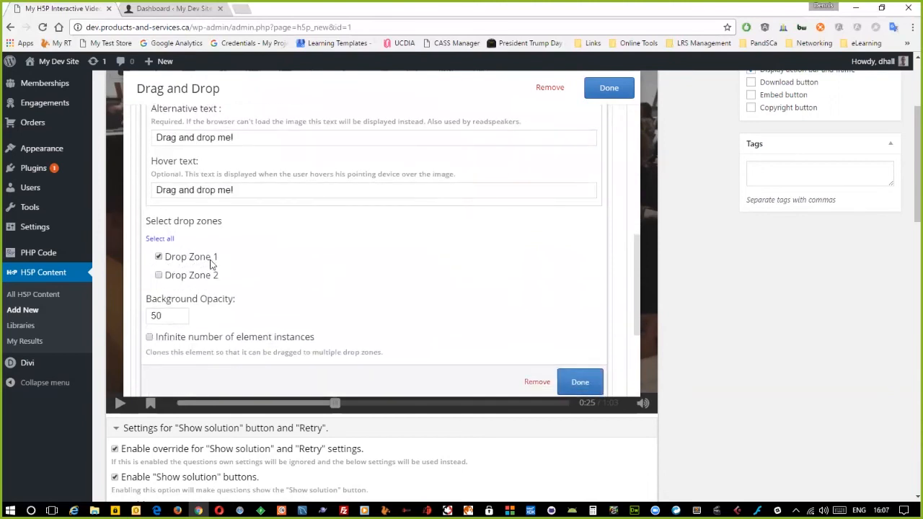
pyautogui.scroll(4, 467, 274)
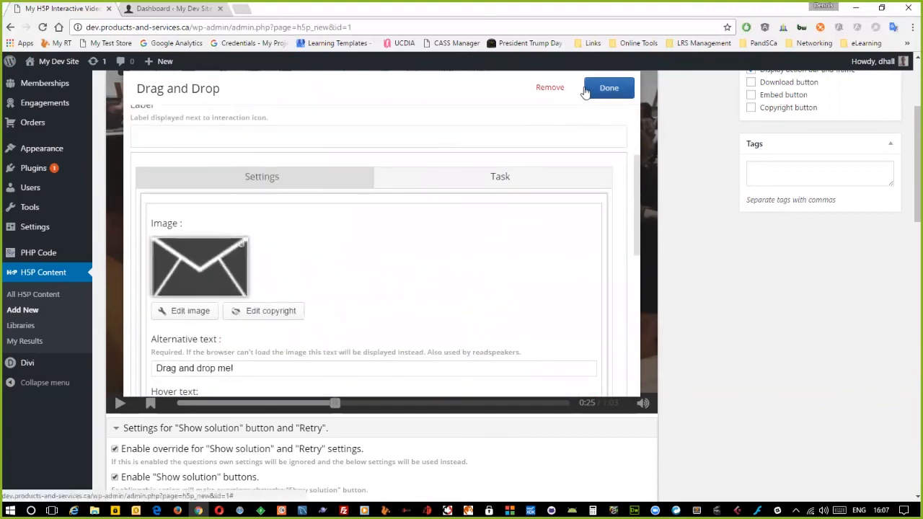
pyautogui.click(490, 180)
# - Toggle Drop Zone 1's Show label off and back on, leaving the label shown
pyautogui.scroll(-2, 156, 323)
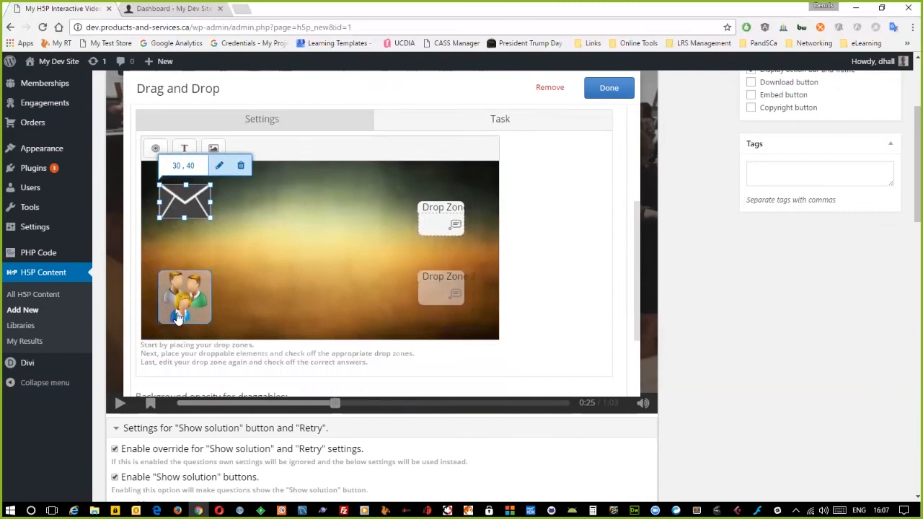
pyautogui.click(180, 306)
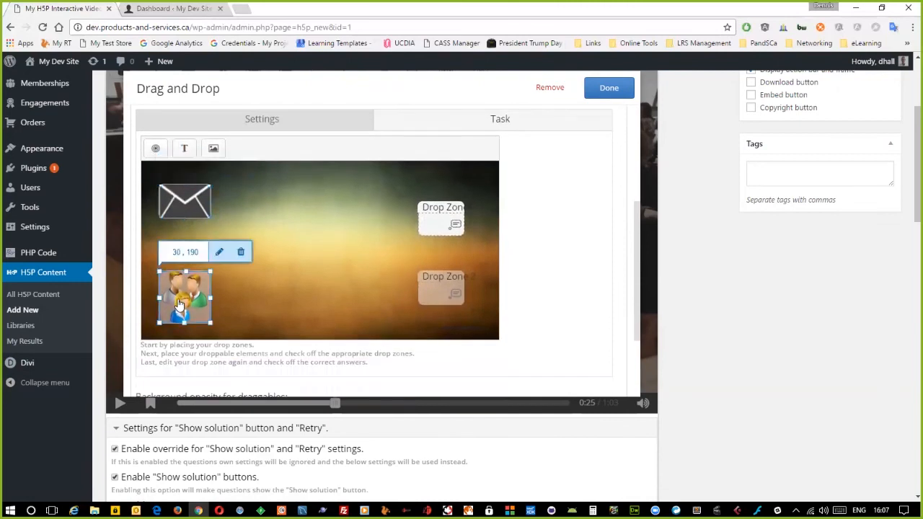
pyautogui.click(425, 215)
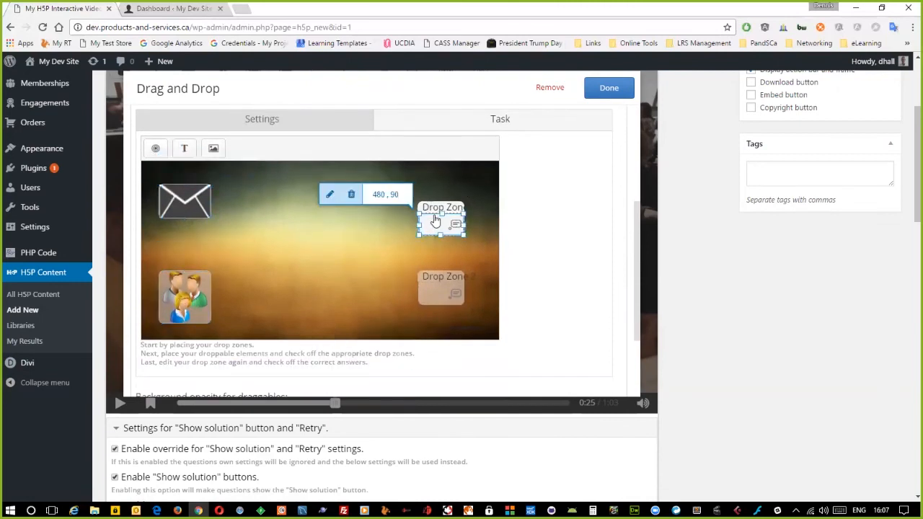
pyautogui.click(329, 197)
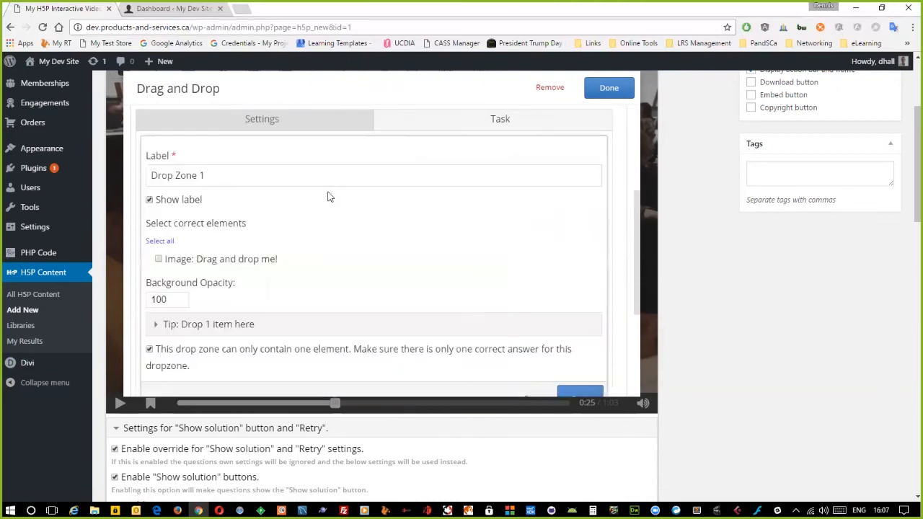
pyautogui.click(150, 200)
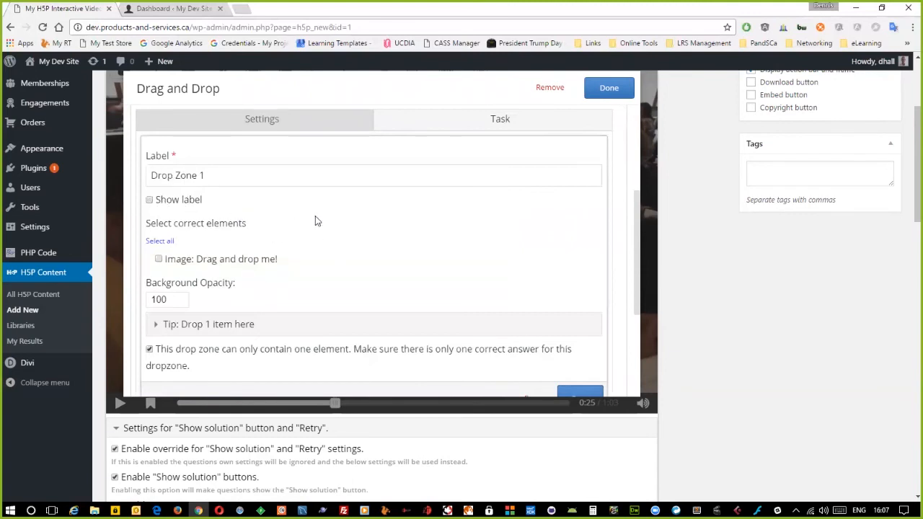
pyautogui.click(580, 394)
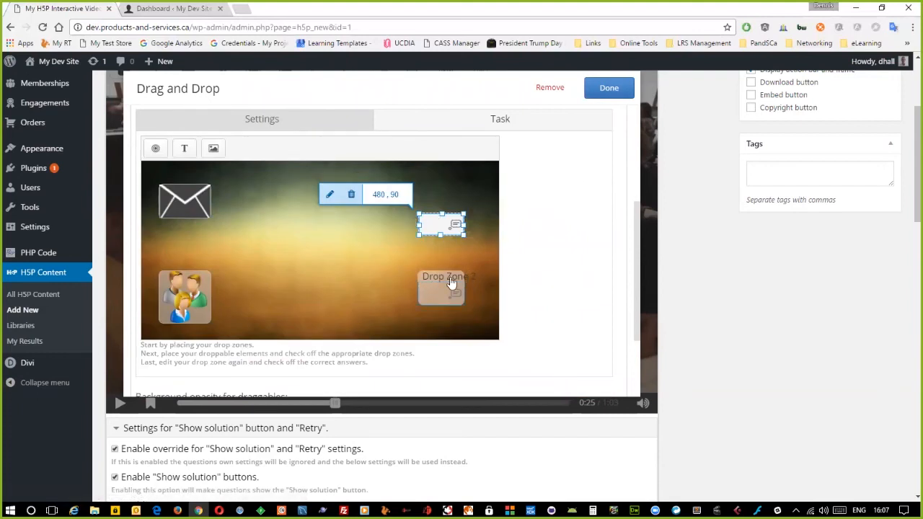
pyautogui.click(330, 194)
pyautogui.click(149, 199)
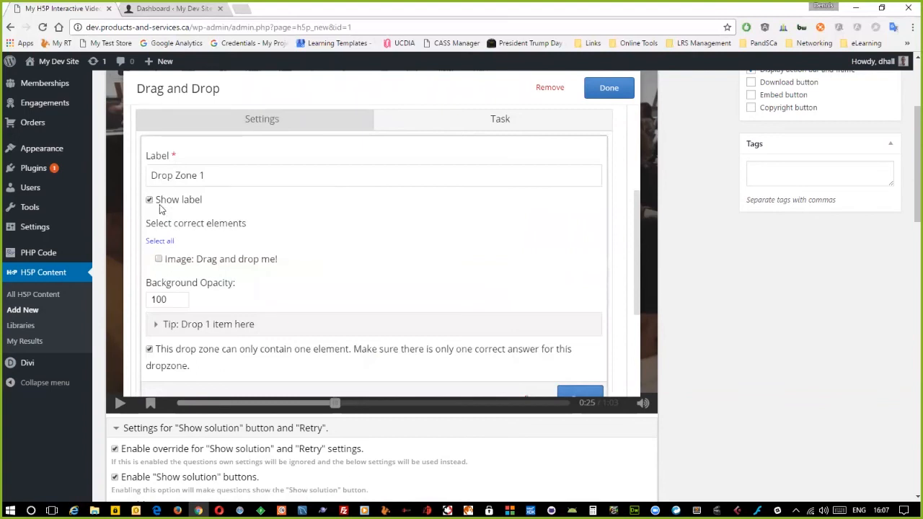
pyautogui.click(574, 395)
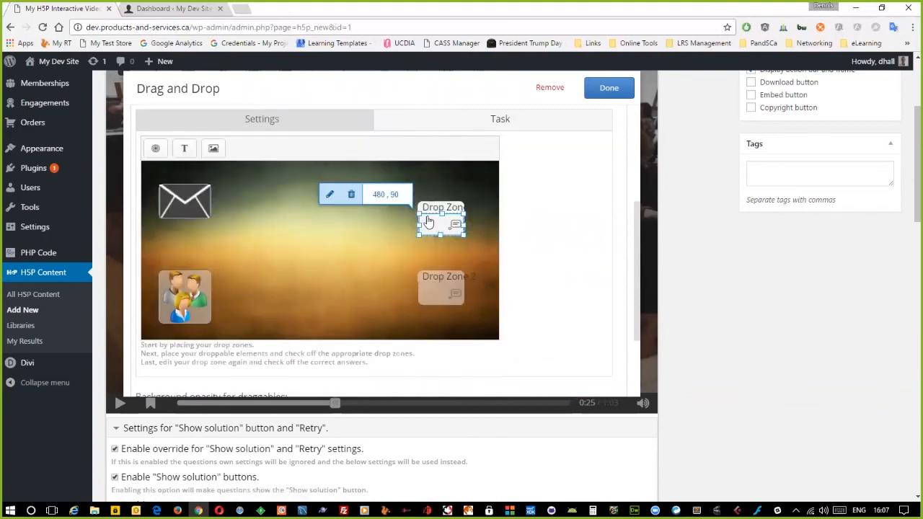
pyautogui.click(480, 191)
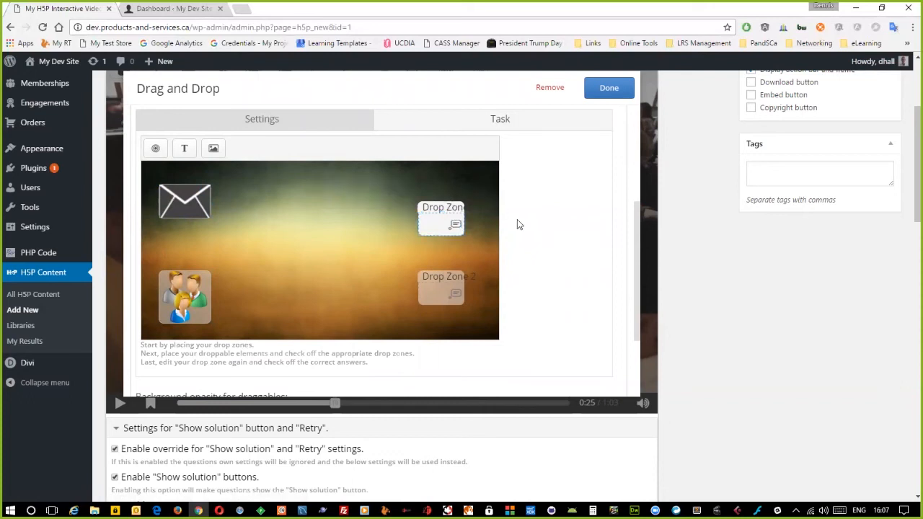
# - Expand and review the task's Behavioural settings
pyautogui.scroll(-2, 527, 238)
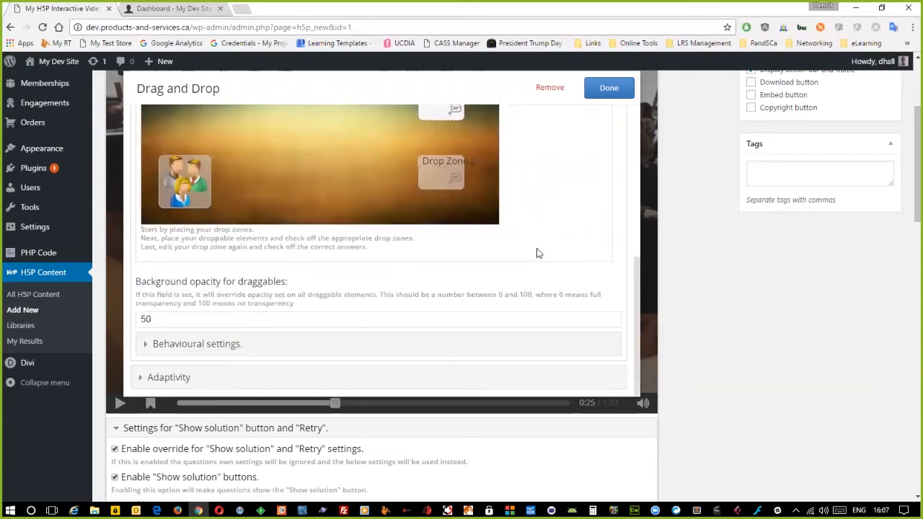
pyautogui.click(145, 346)
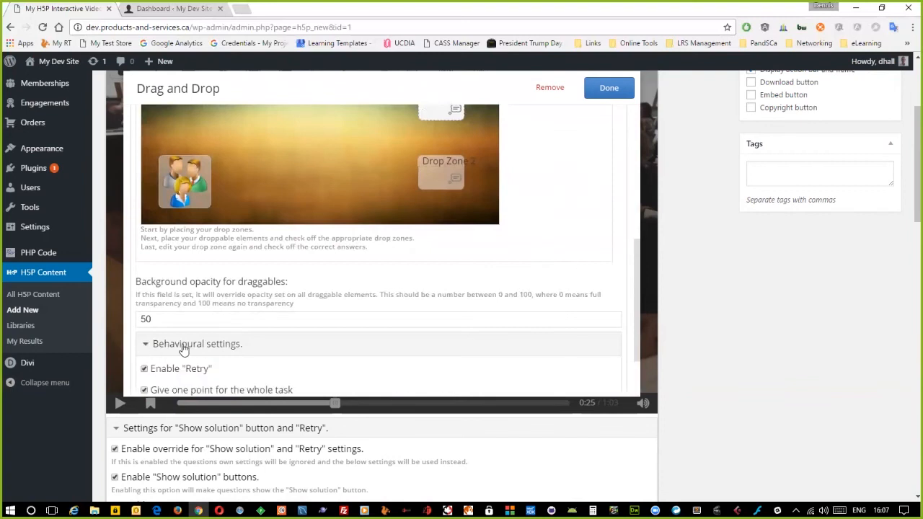
pyautogui.scroll(-2, 270, 346)
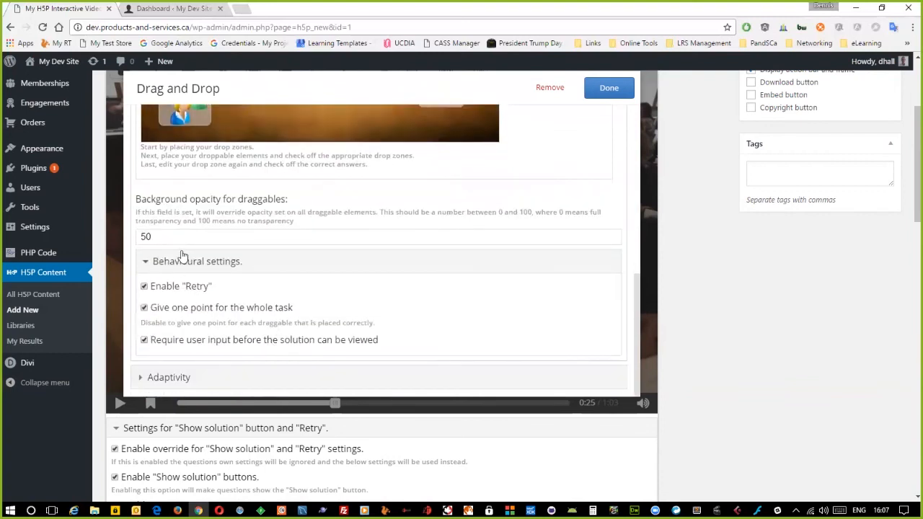
pyautogui.scroll(1, 192, 270)
pyautogui.scroll(3, 203, 215)
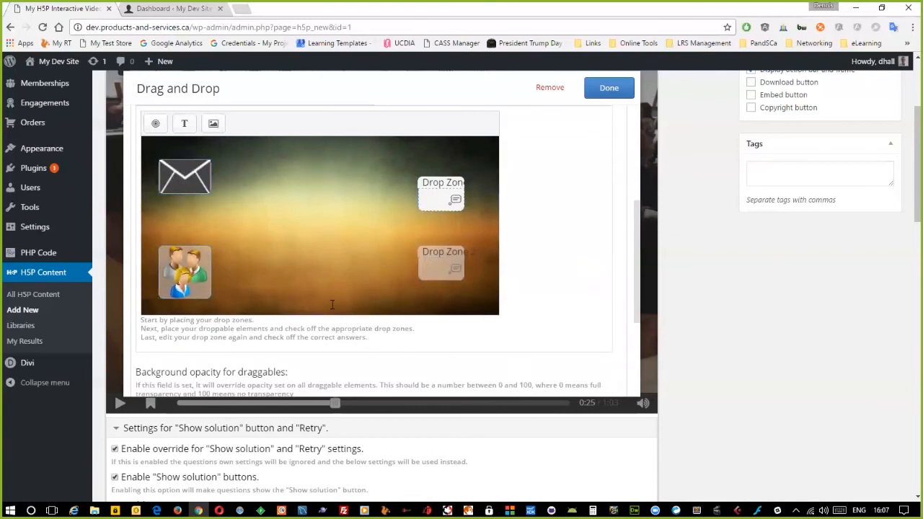
pyautogui.scroll(-3, 332, 305)
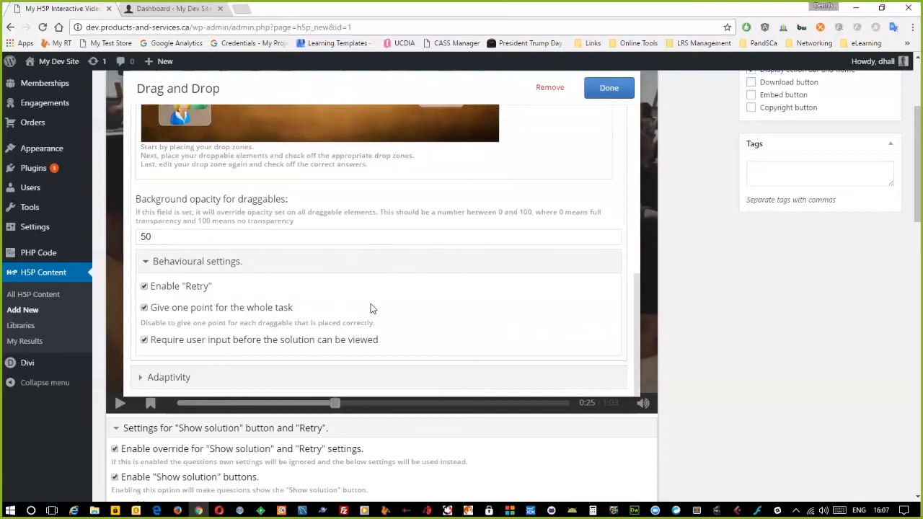
pyautogui.scroll(-1, 425, 314)
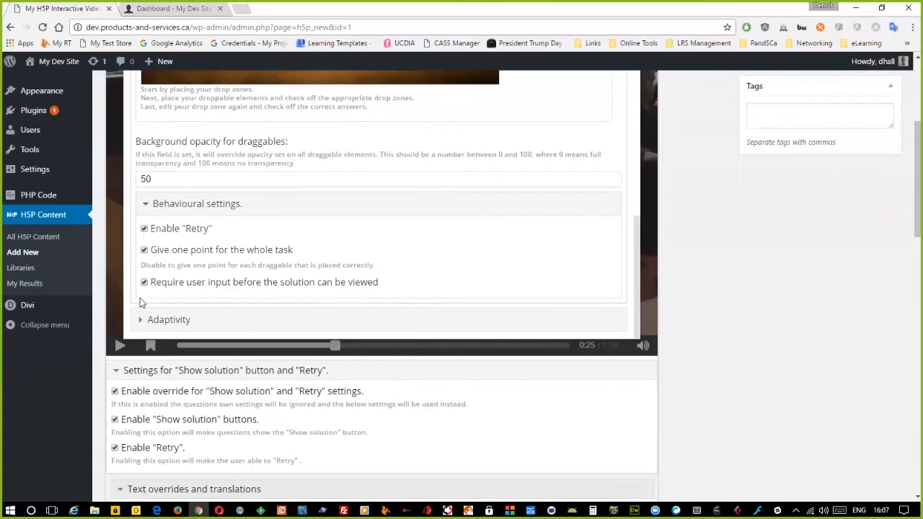
pyautogui.scroll(5, 459, 239)
pyautogui.scroll(5, 517, 245)
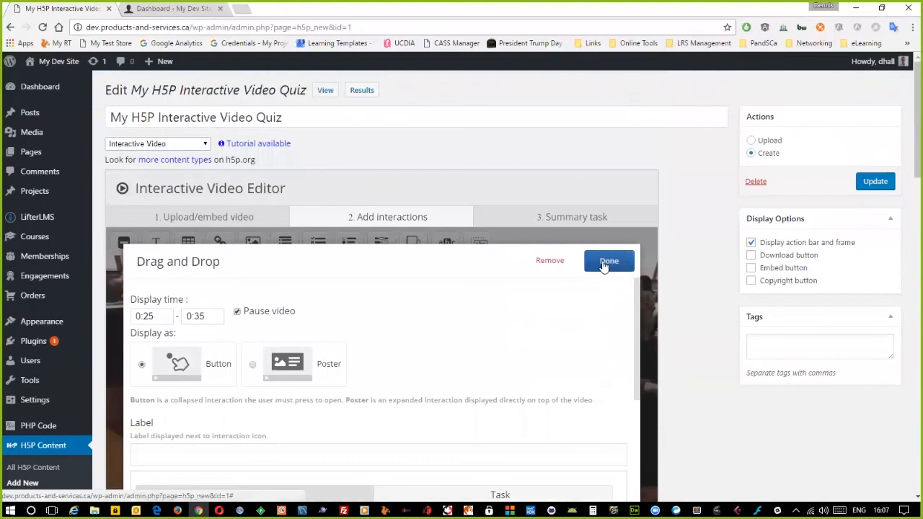
# - Close the Drag and Drop editor, review the 3. Summary task step, and update the quiz
pyautogui.click(604, 262)
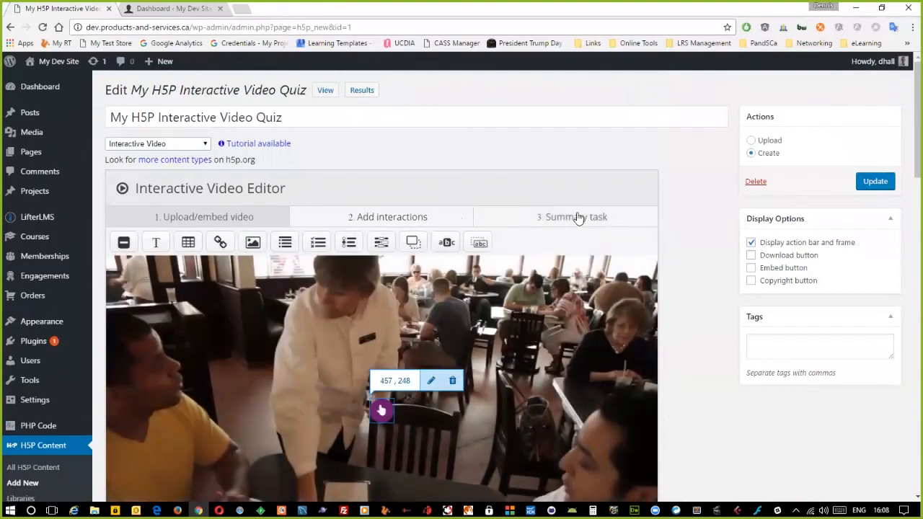
pyautogui.scroll(-3, 668, 254)
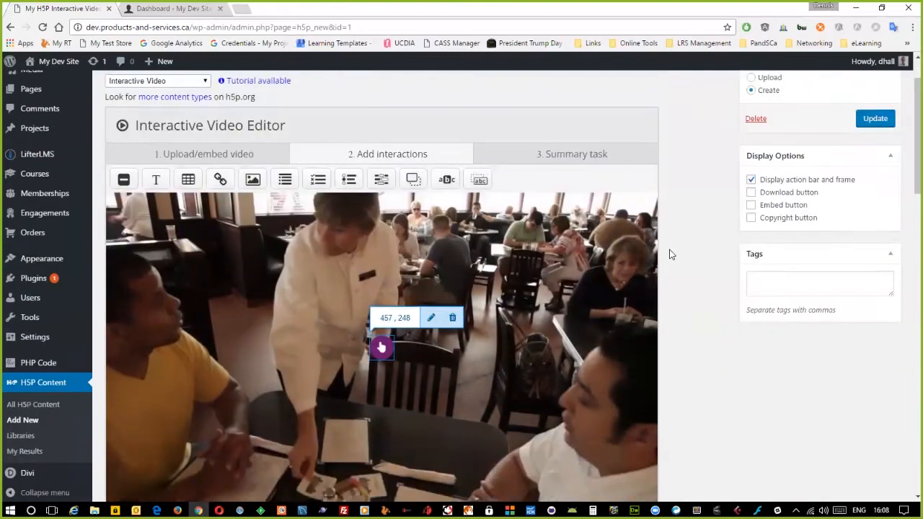
pyautogui.scroll(2, 728, 224)
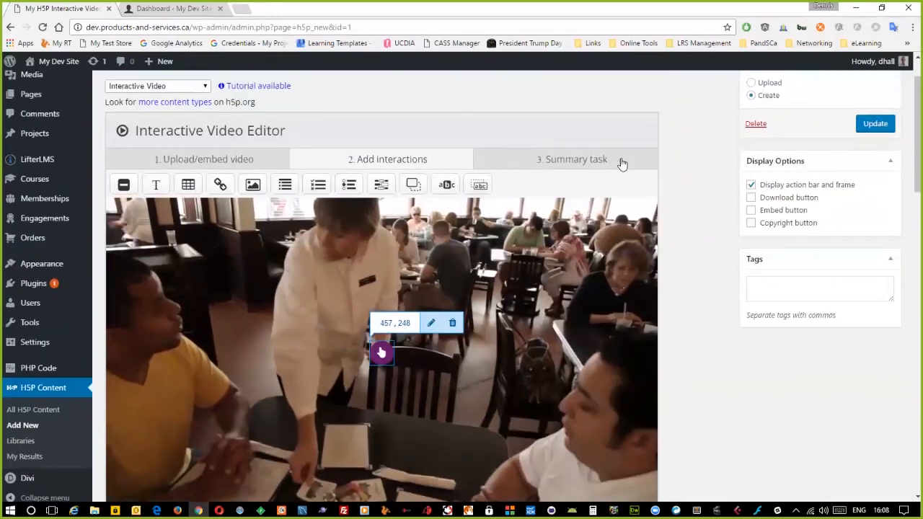
pyautogui.click(563, 160)
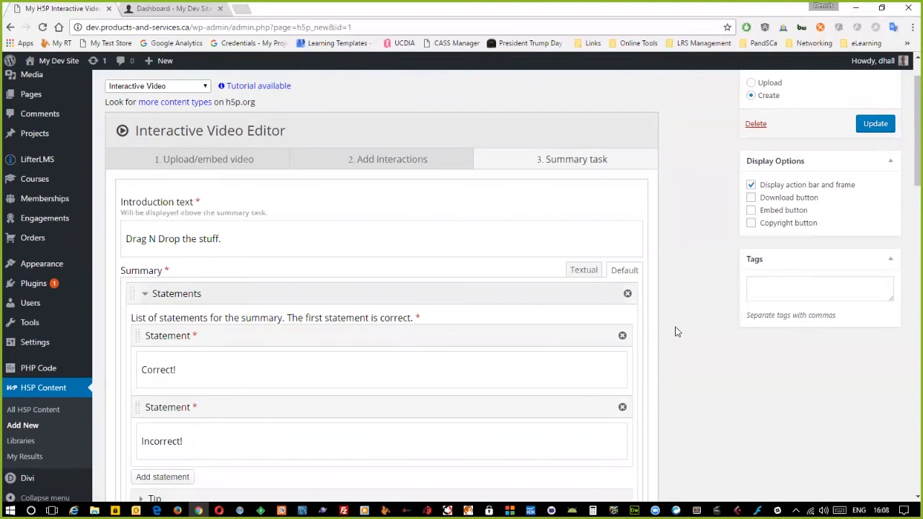
pyautogui.scroll(-2, 675, 328)
pyautogui.scroll(4, 675, 328)
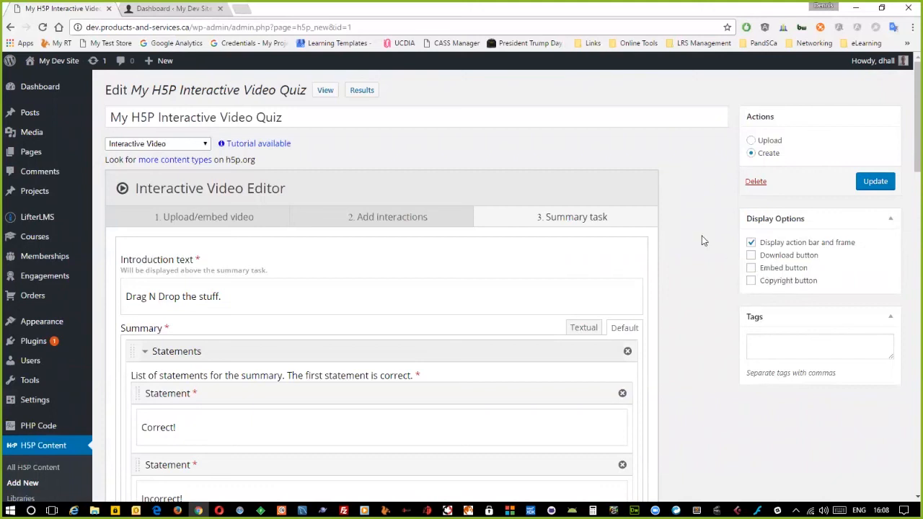
pyautogui.click(875, 181)
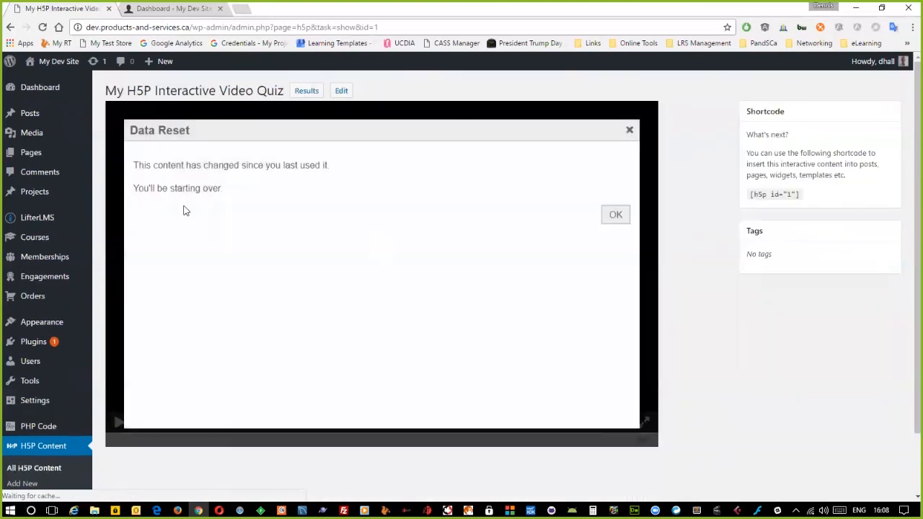
# - Review the course lesson and Quiz 1's editor, then go to Quiz Questions
pyautogui.moveTo(26, 220)
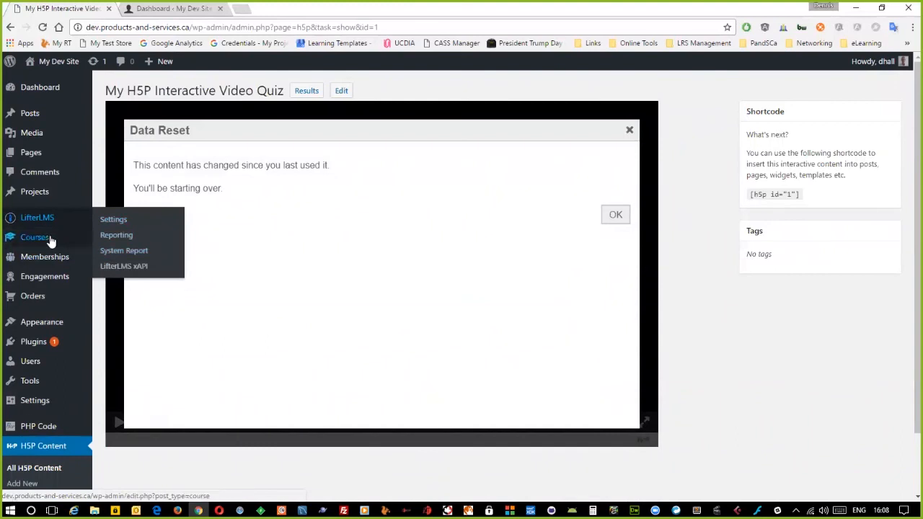
pyautogui.moveTo(50, 239)
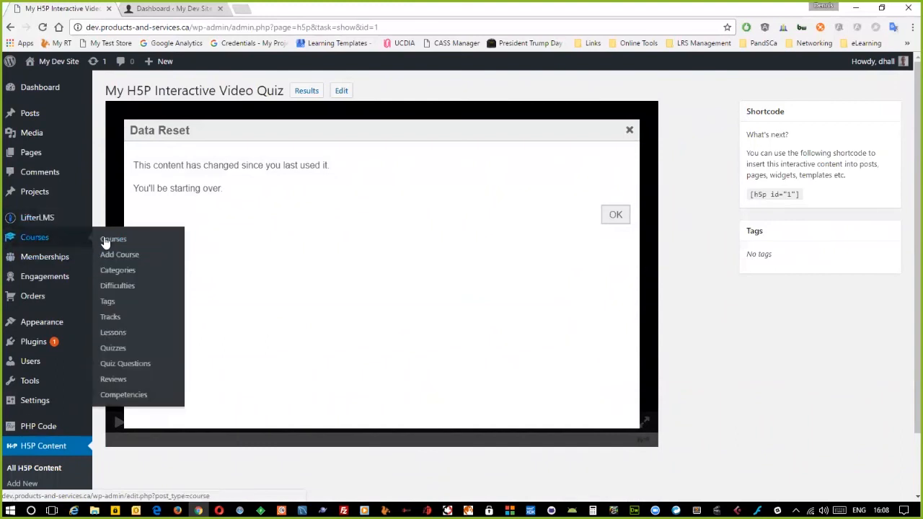
pyautogui.click(112, 333)
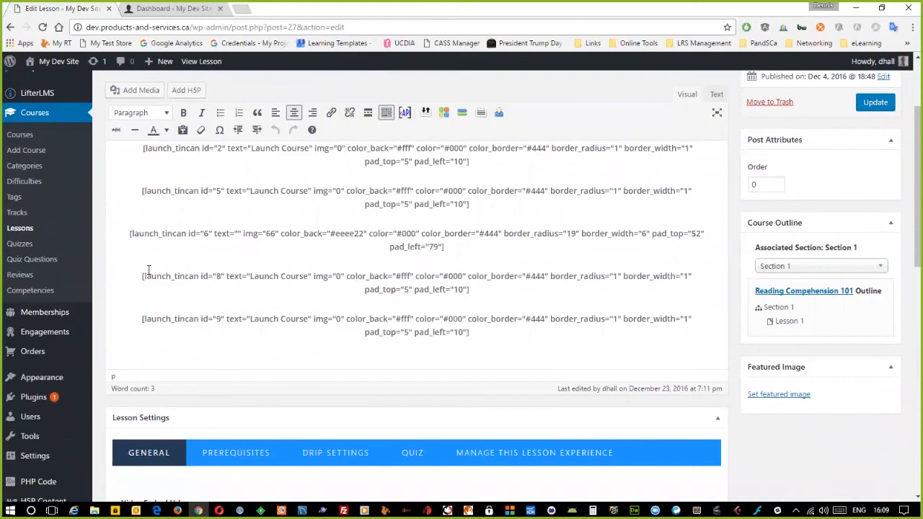
pyautogui.click(43, 245)
pyautogui.click(139, 173)
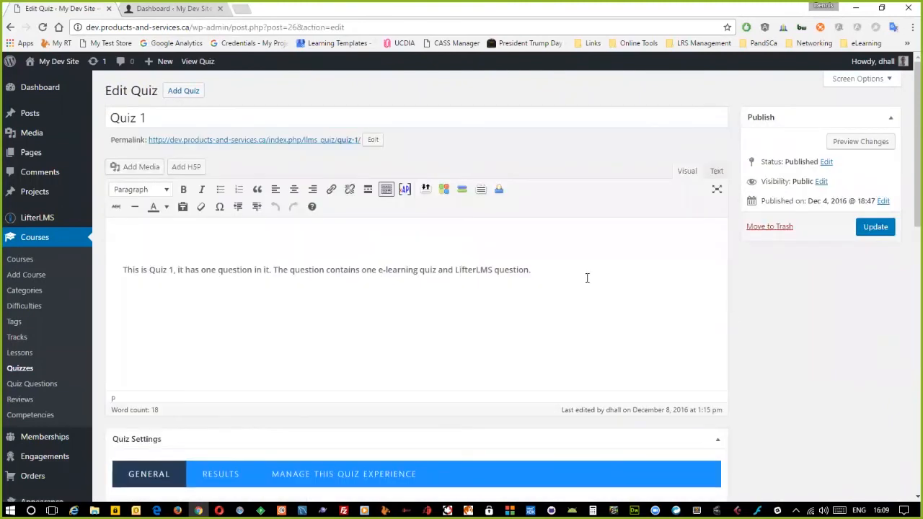
pyautogui.click(577, 286)
pyautogui.click(61, 386)
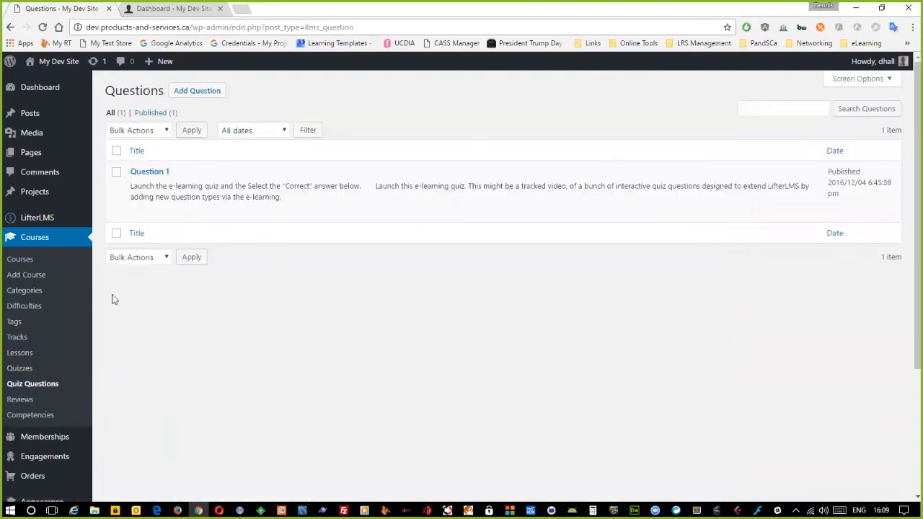
# - Replace Question 1's [h5p] shortcode with My H5P Interactive Video Quiz via Add H5P and update
pyautogui.click(149, 172)
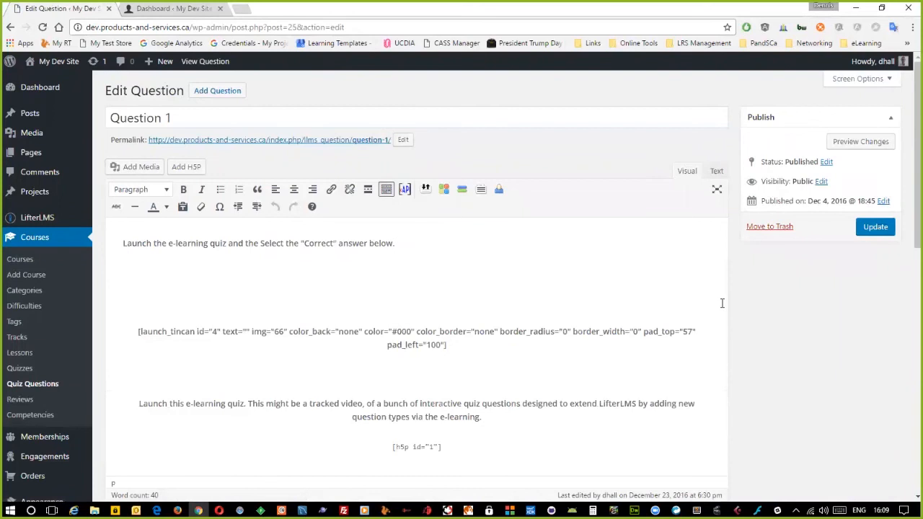
pyautogui.scroll(-1, 721, 303)
pyautogui.moveTo(392, 389); pyautogui.dragTo(442, 390)
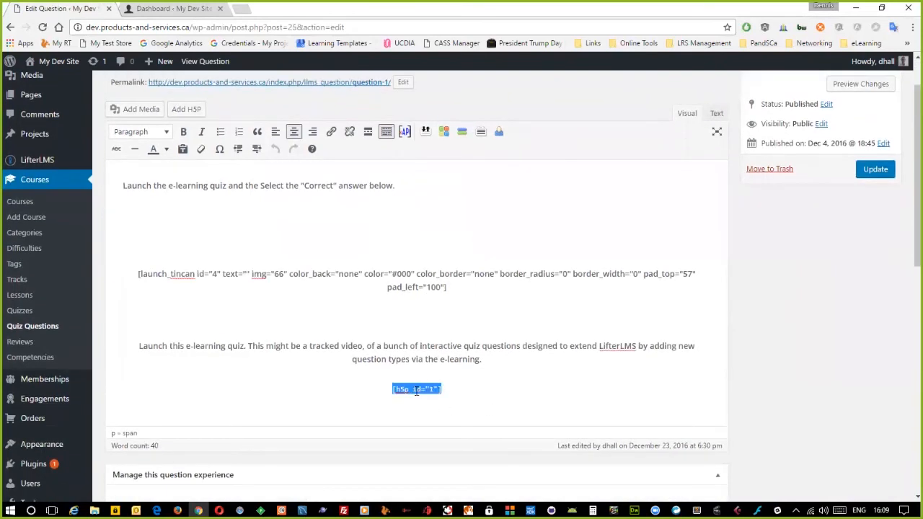
pyautogui.click(184, 111)
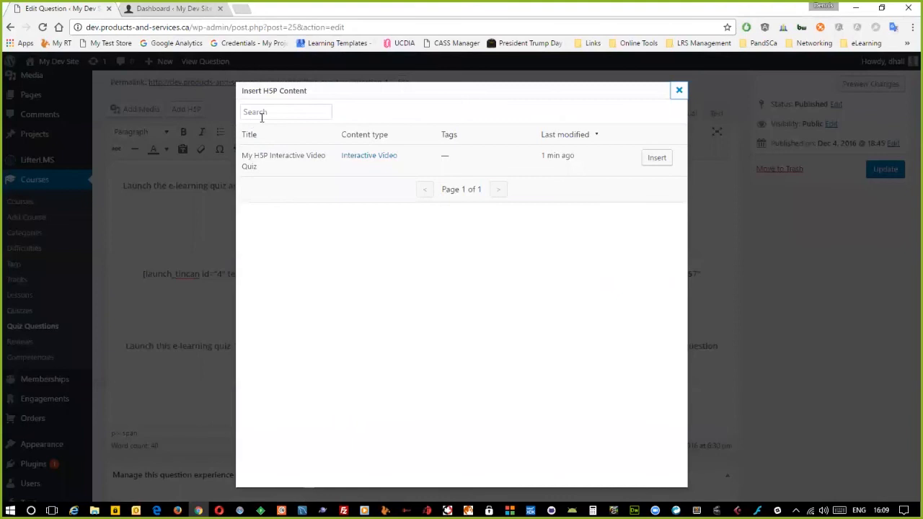
pyautogui.click(659, 160)
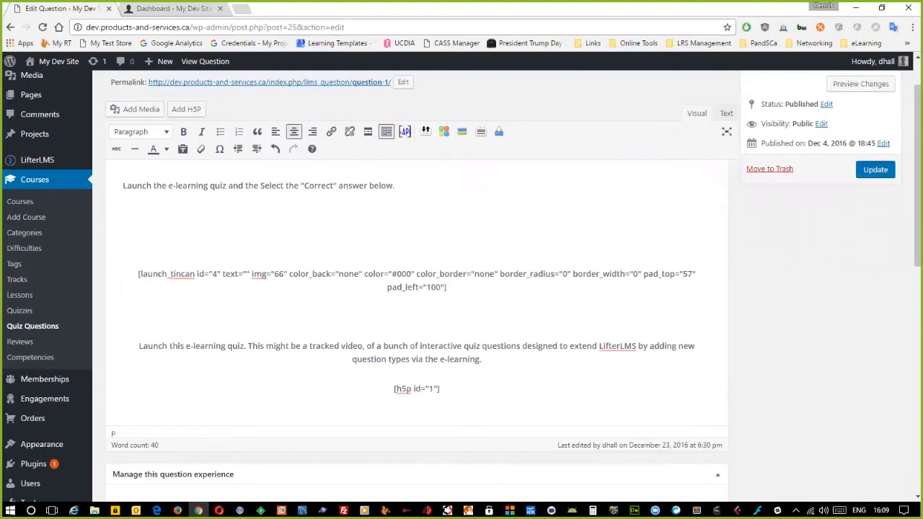
pyautogui.click(875, 169)
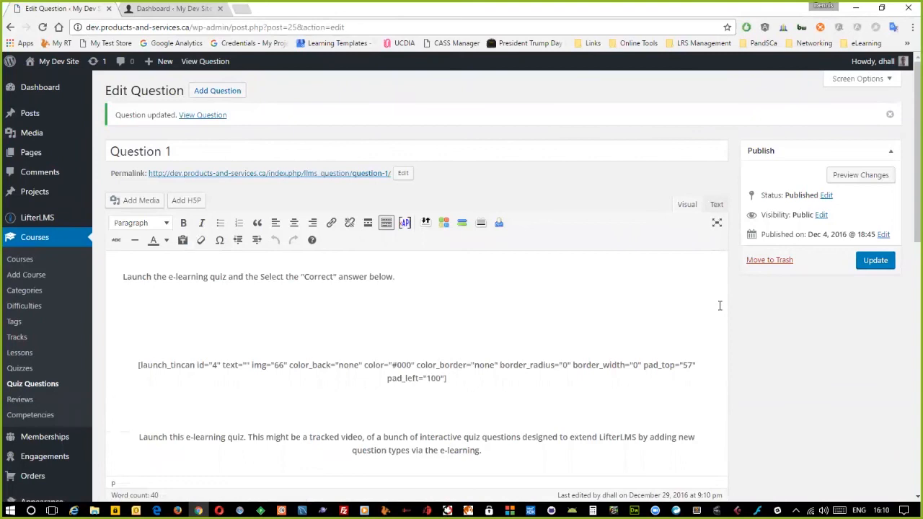
pyautogui.scroll(-5, 731, 309)
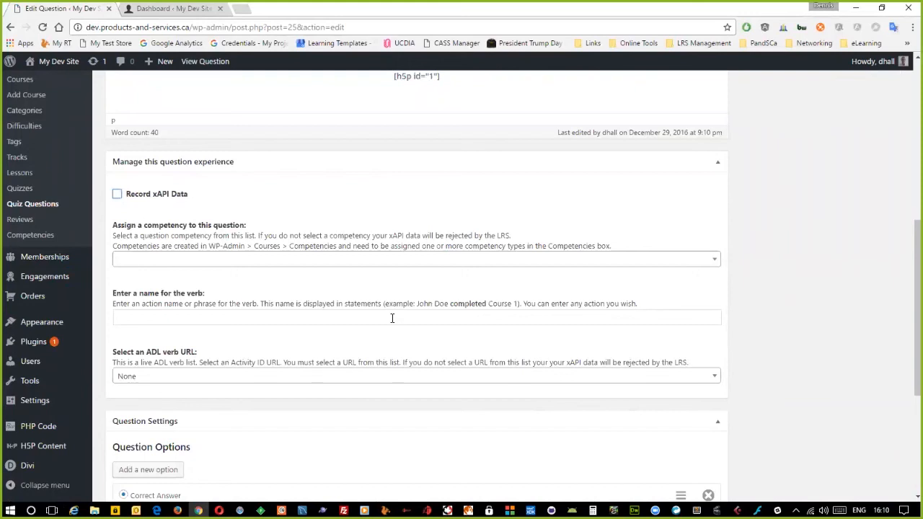
pyautogui.scroll(-3, 393, 318)
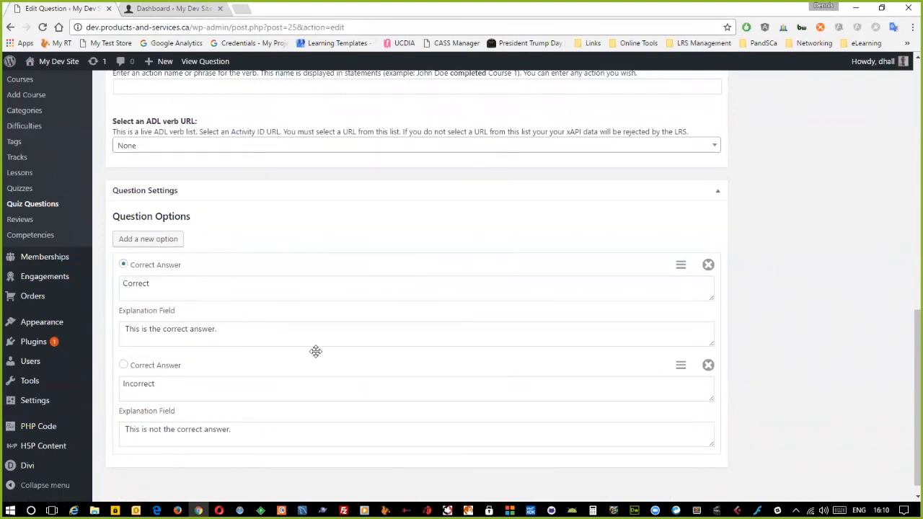
pyautogui.scroll(7, 316, 351)
pyautogui.moveTo(137, 250); pyautogui.dragTo(470, 273)
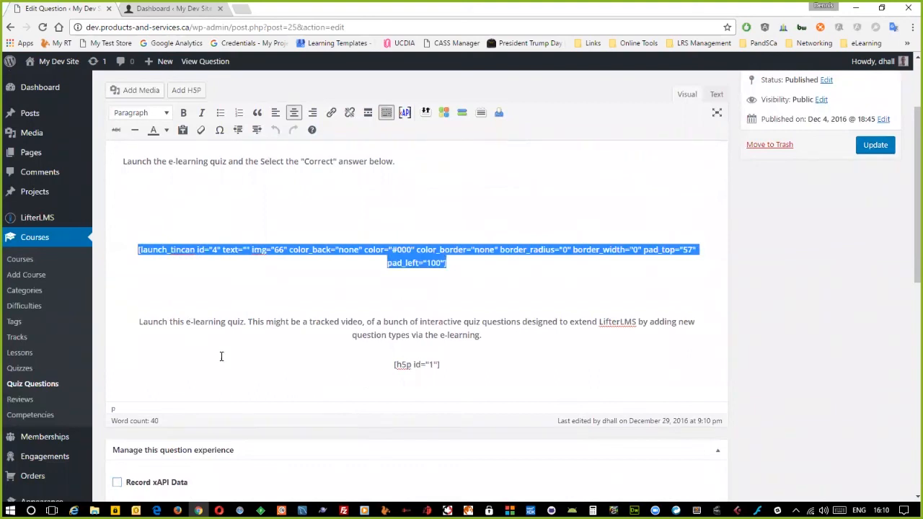
pyautogui.moveTo(390, 366); pyautogui.dragTo(458, 366)
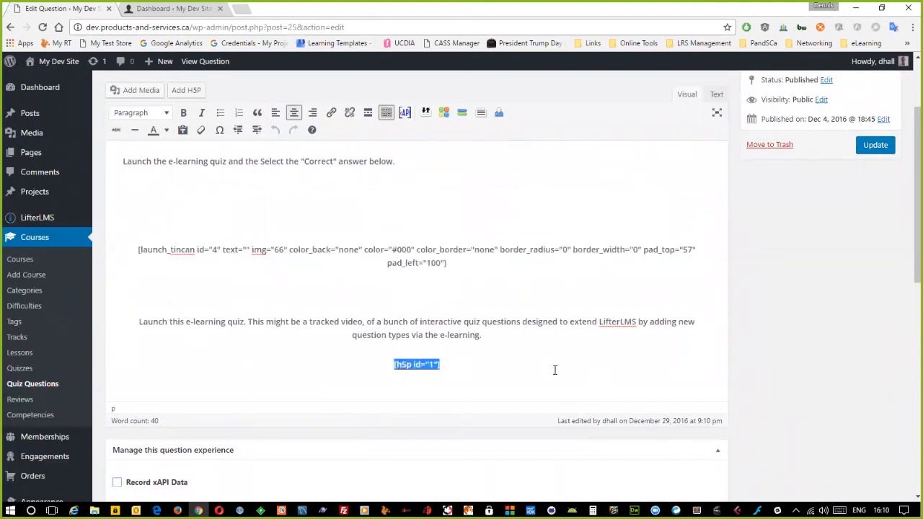
pyautogui.click(448, 364)
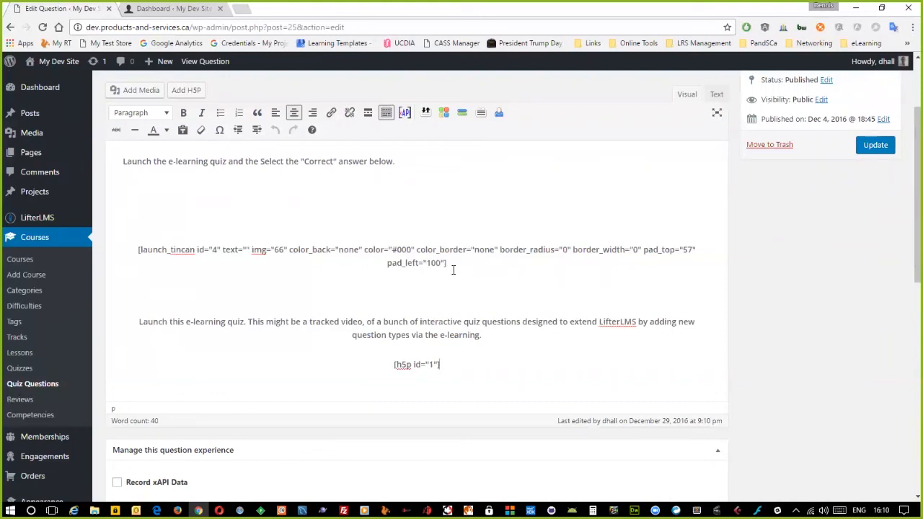
pyautogui.moveTo(387, 362); pyautogui.dragTo(461, 366)
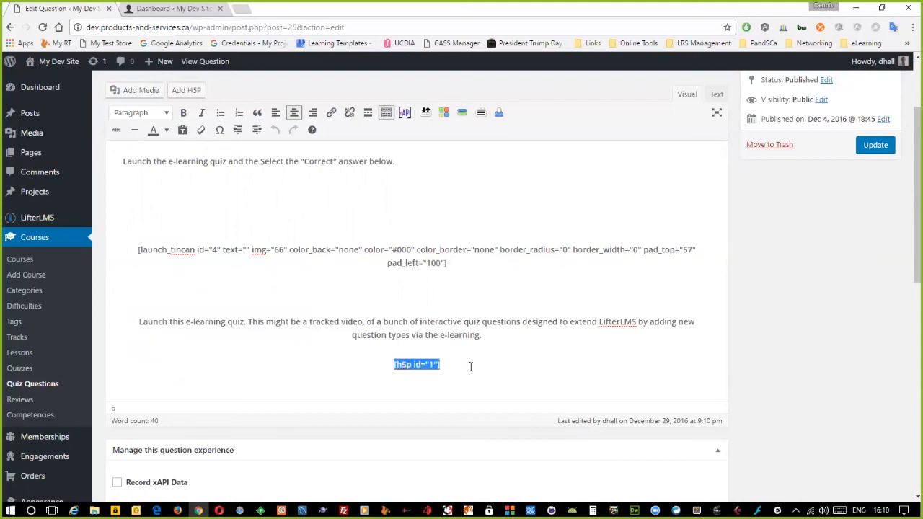
pyautogui.scroll(-2, 471, 367)
pyautogui.scroll(-6, 500, 375)
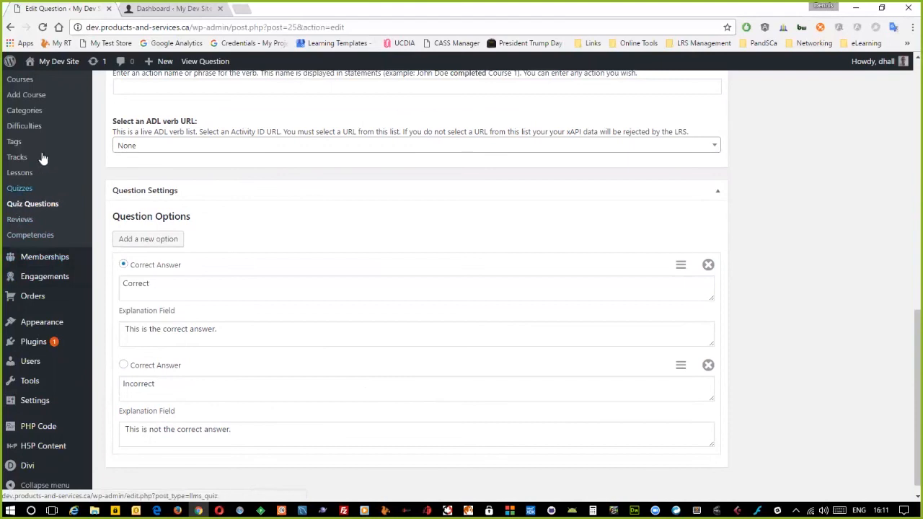
# - Open the Competencies page in a new browser tab
pyautogui.rightClick(27, 235)
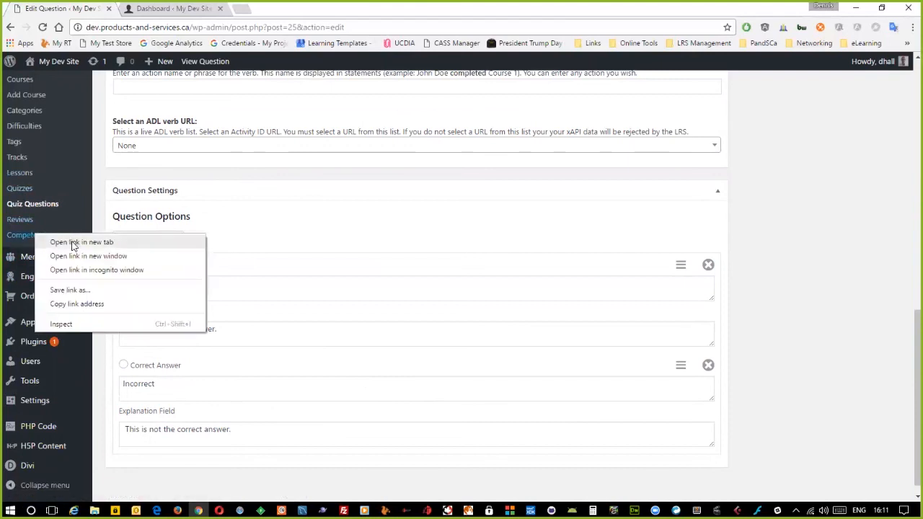
pyautogui.click(72, 243)
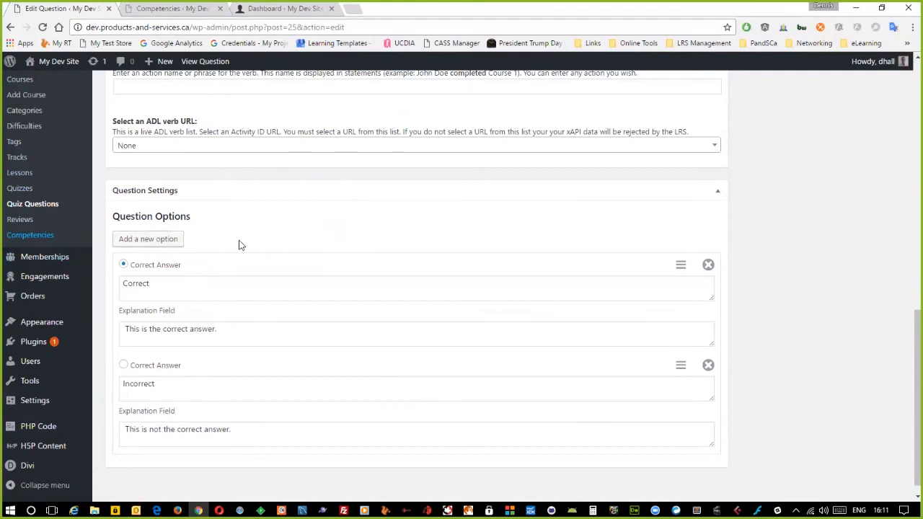
pyautogui.click(189, 10)
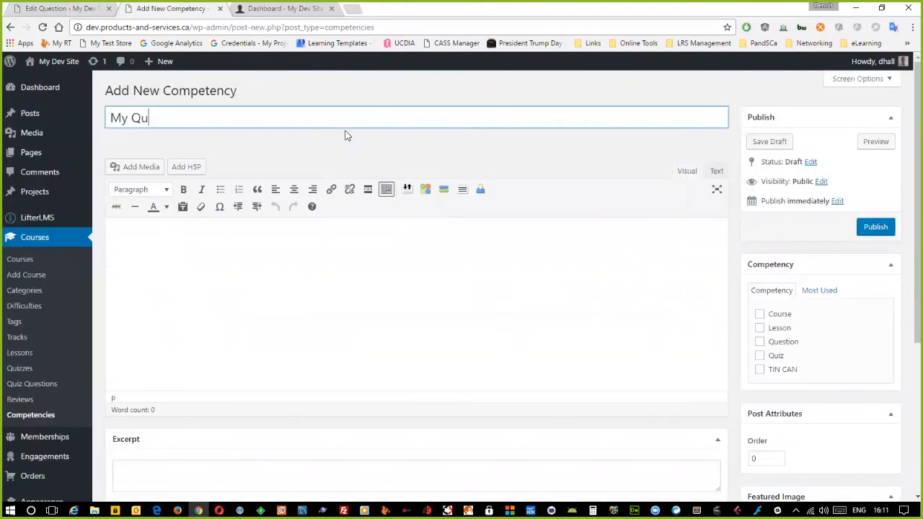
# - Title it 'My Question Competence', describe 'This person answered this question', tick Question, and publish
pyautogui.write('mpetence')
pyautogui.click(376, 235)
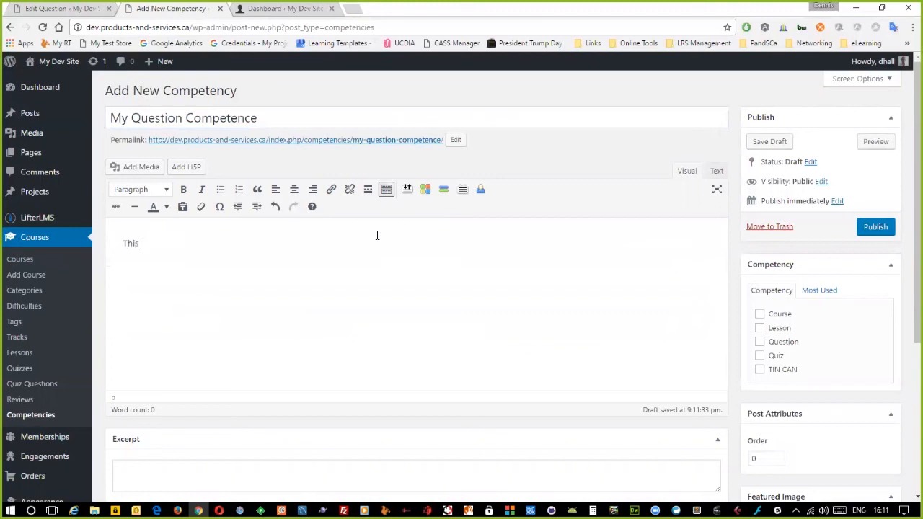
pyautogui.write('This person answered')
pyautogui.write('this question.')
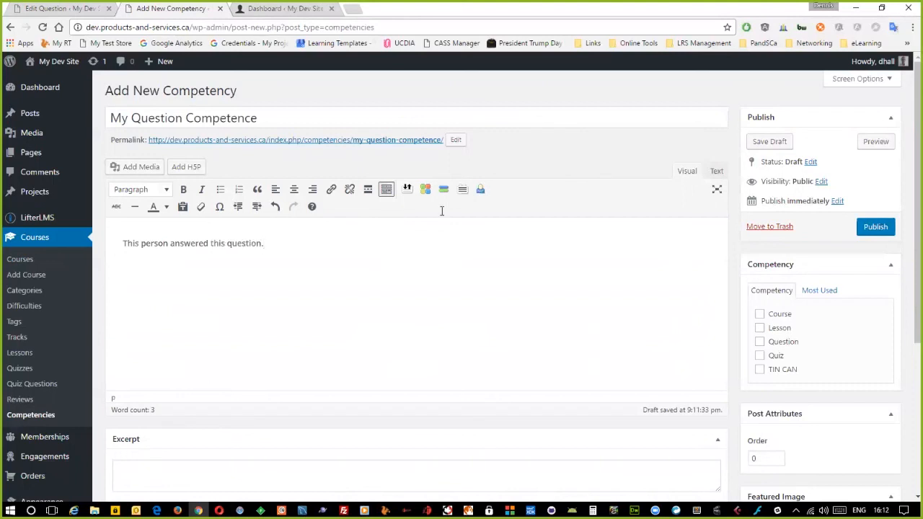
pyautogui.click(759, 341)
pyautogui.click(876, 226)
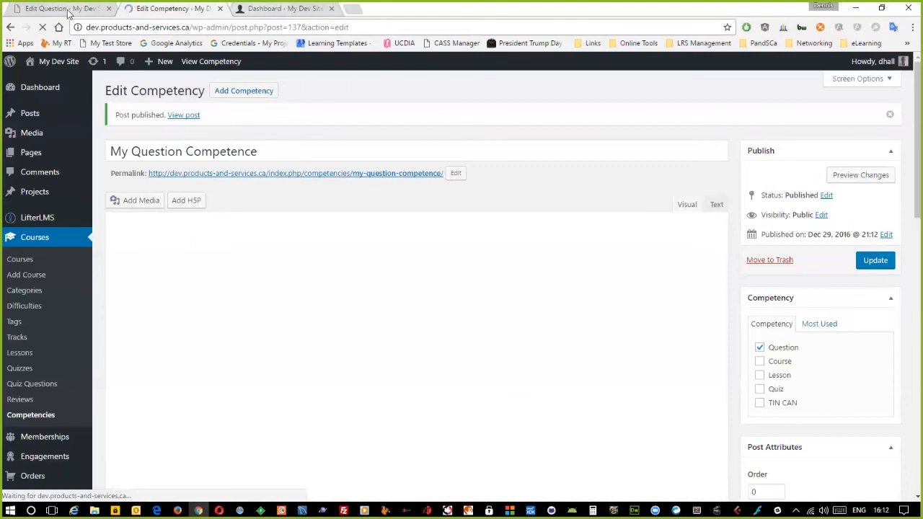
pyautogui.click(68, 9)
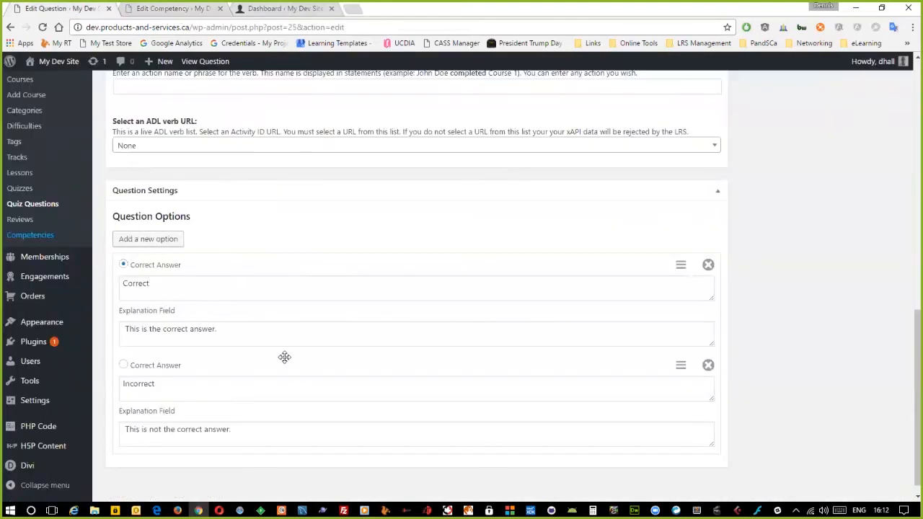
# - Enable xAPI recording on Question 1 and reload the page to load the new competency
pyautogui.scroll(3, 484, 235)
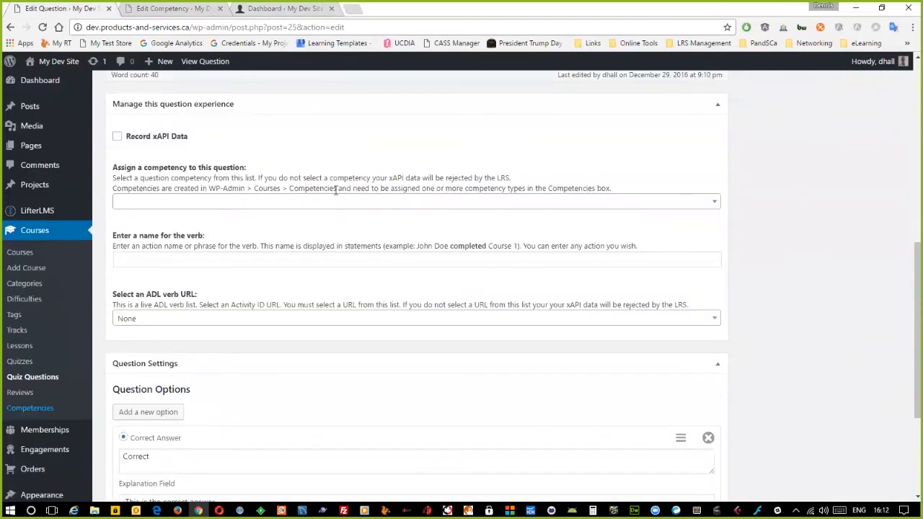
pyautogui.scroll(1, 151, 193)
pyautogui.click(116, 195)
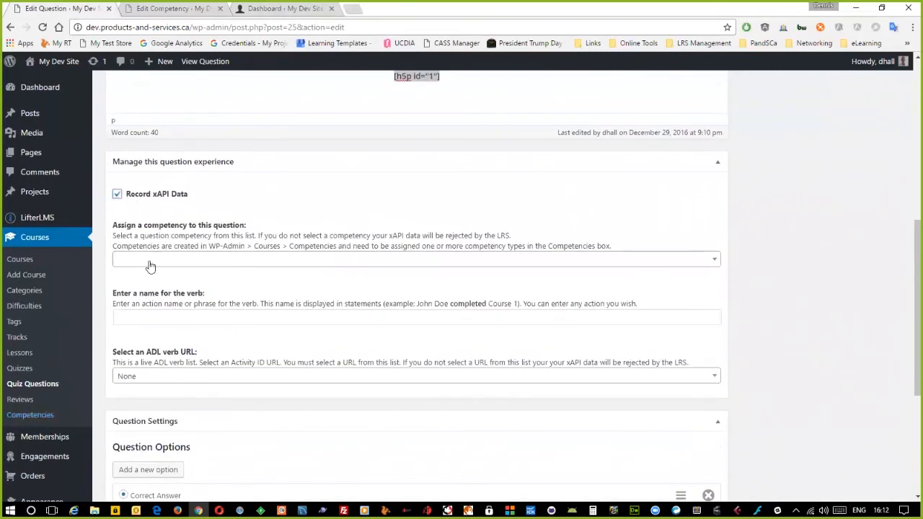
pyautogui.click(231, 263)
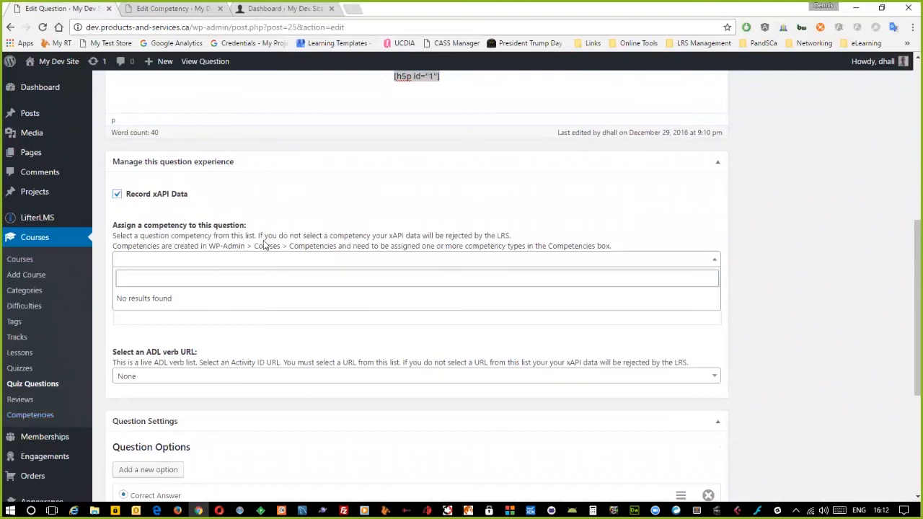
pyautogui.click(298, 220)
pyautogui.press('F5')
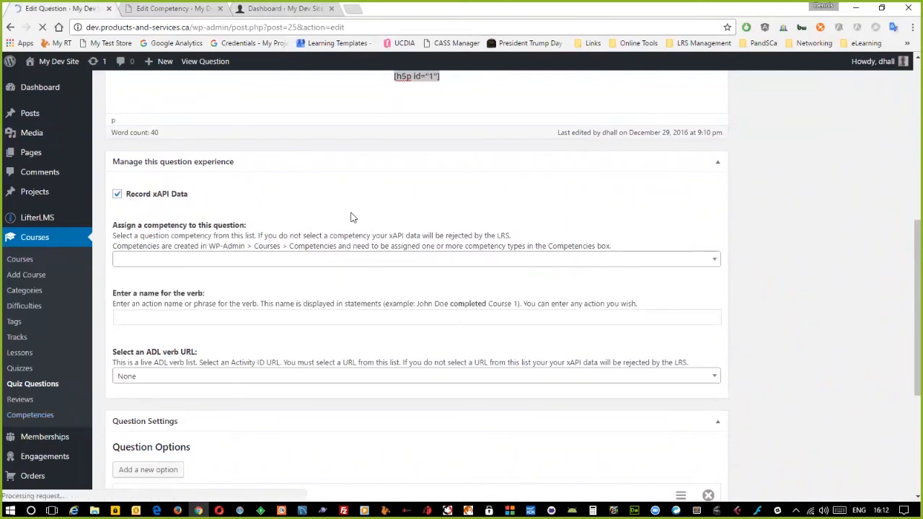
# - Re-enable xAPI, assign My Question Competence, and enter the verb name
pyautogui.click(117, 220)
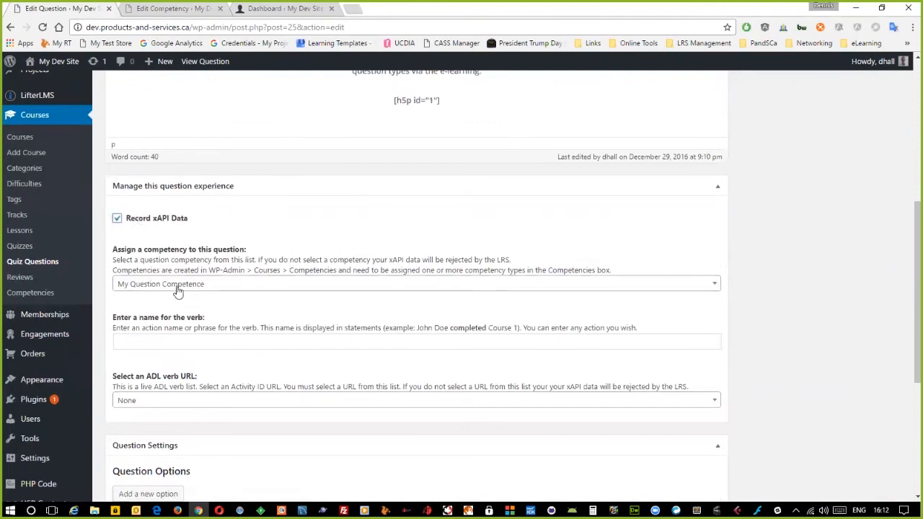
pyautogui.click(243, 286)
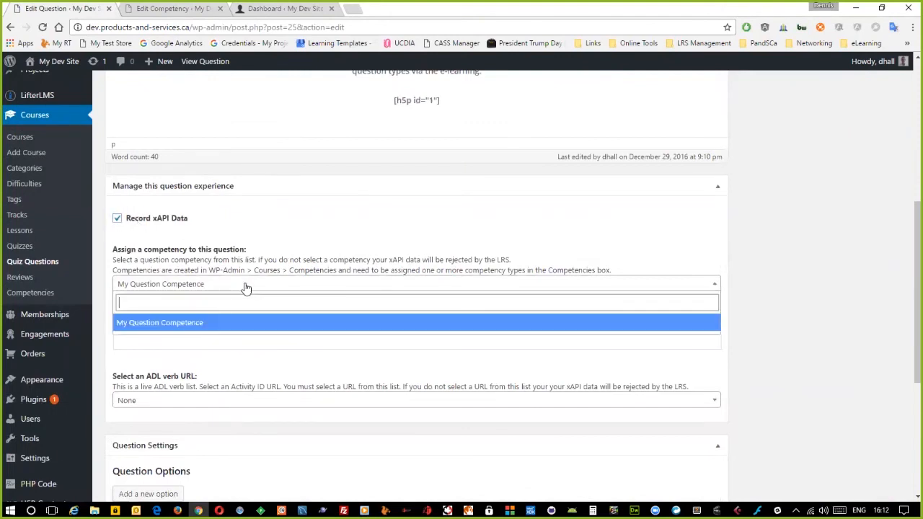
pyautogui.click(192, 325)
pyautogui.click(221, 342)
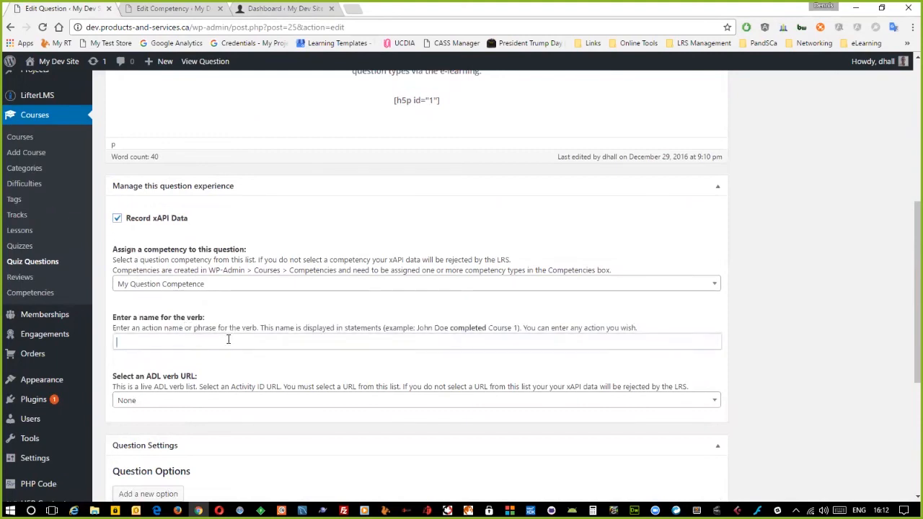
pyautogui.write('answwered')
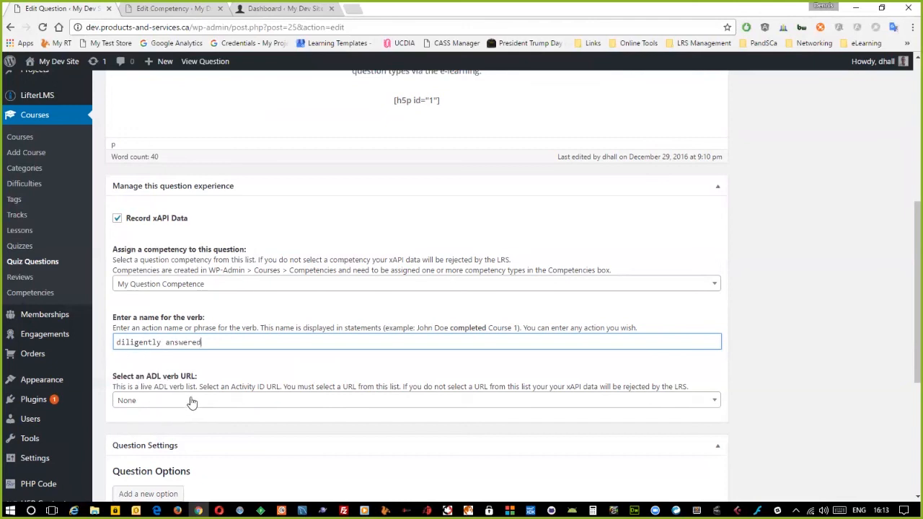
pyautogui.click(193, 401)
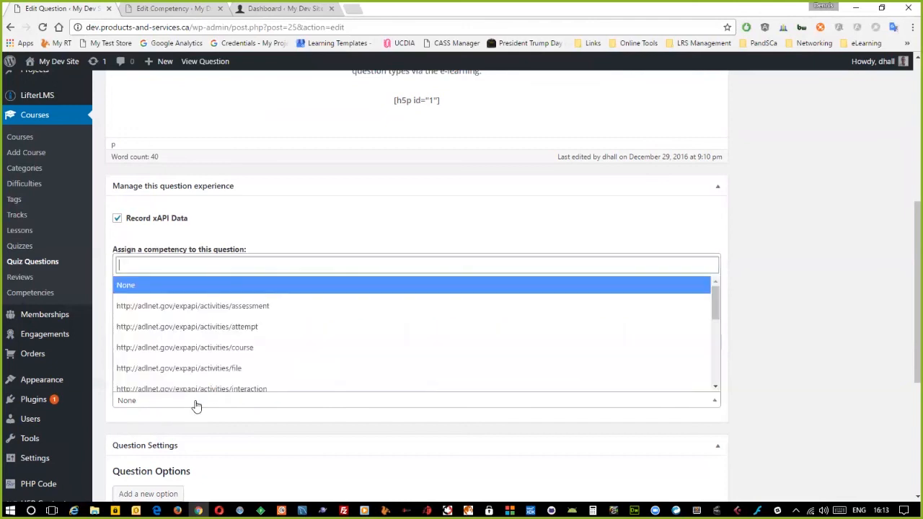
pyautogui.scroll(-3, 317, 346)
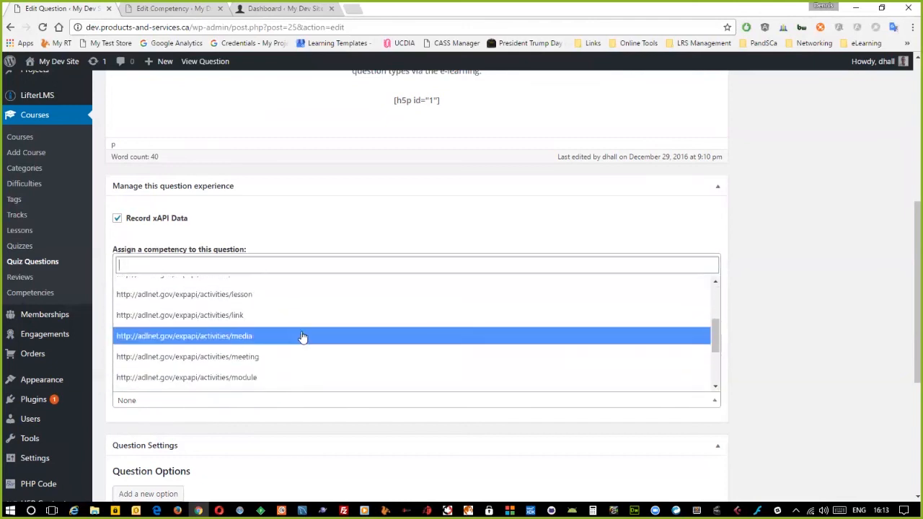
pyautogui.scroll(-5, 339, 357)
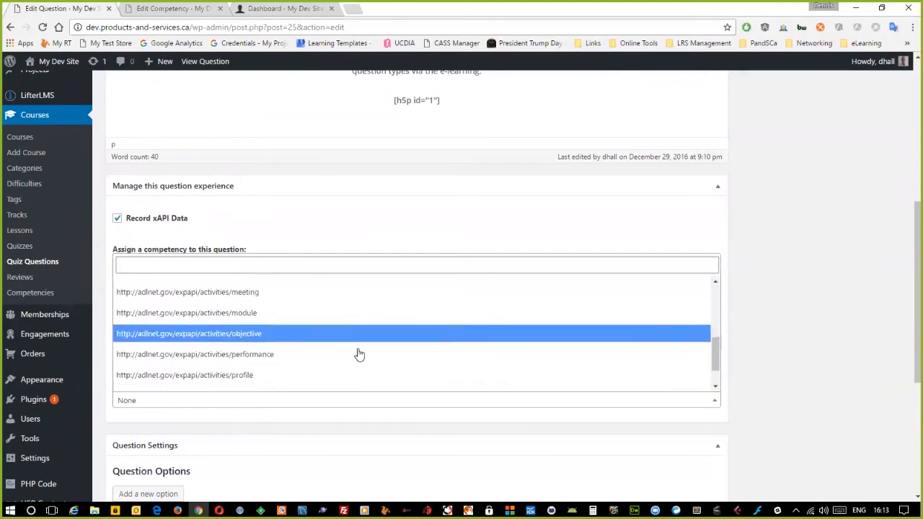
pyautogui.click(227, 303)
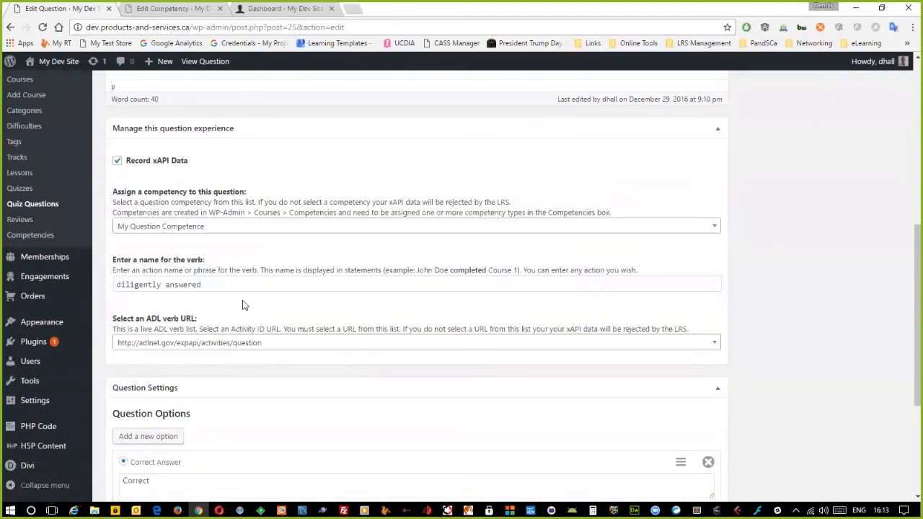
pyautogui.scroll(5, 763, 364)
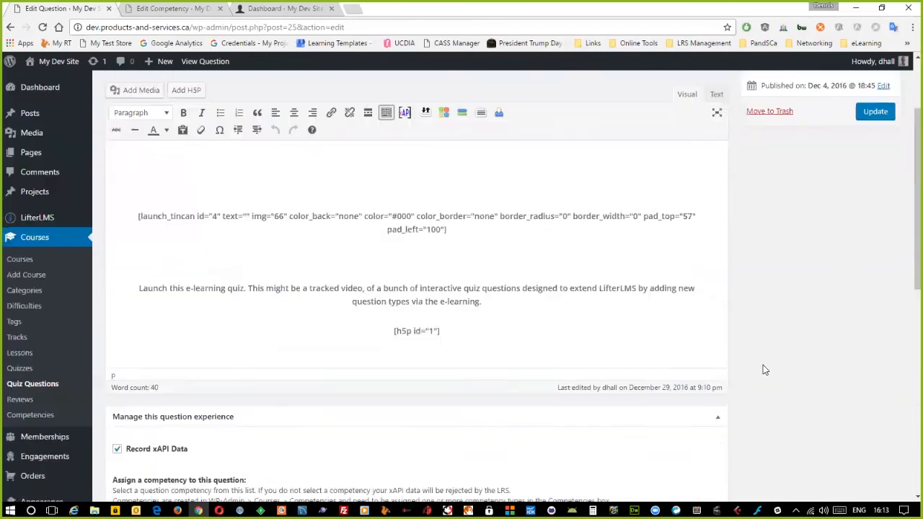
pyautogui.scroll(-3, 758, 362)
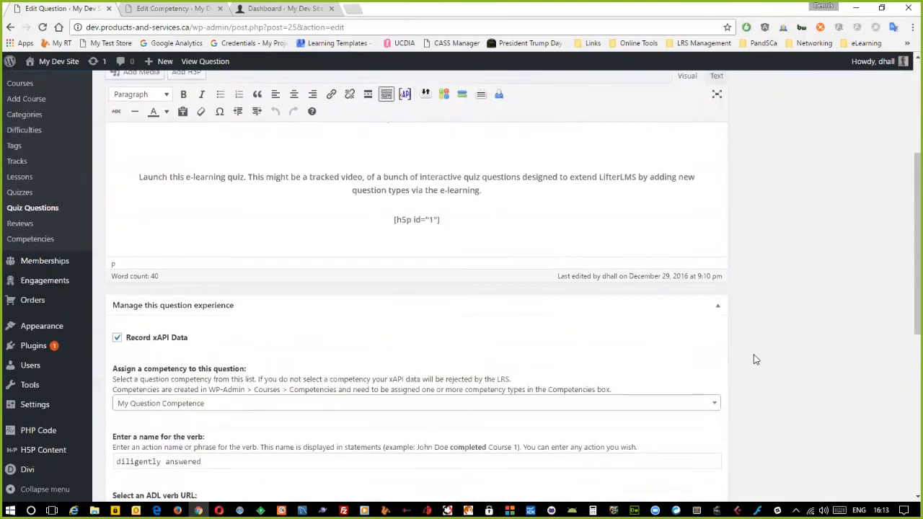
pyautogui.scroll(2, 753, 354)
# - Check the launch_tincan and h5p shortcodes in the body, then update Question 1
pyautogui.moveTo(136, 216); pyautogui.dragTo(455, 248)
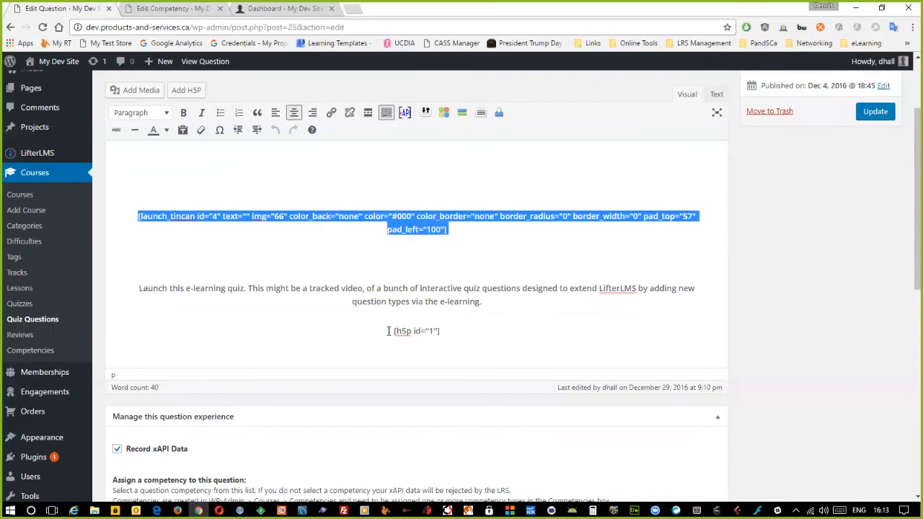
pyautogui.moveTo(392, 331); pyautogui.dragTo(474, 329)
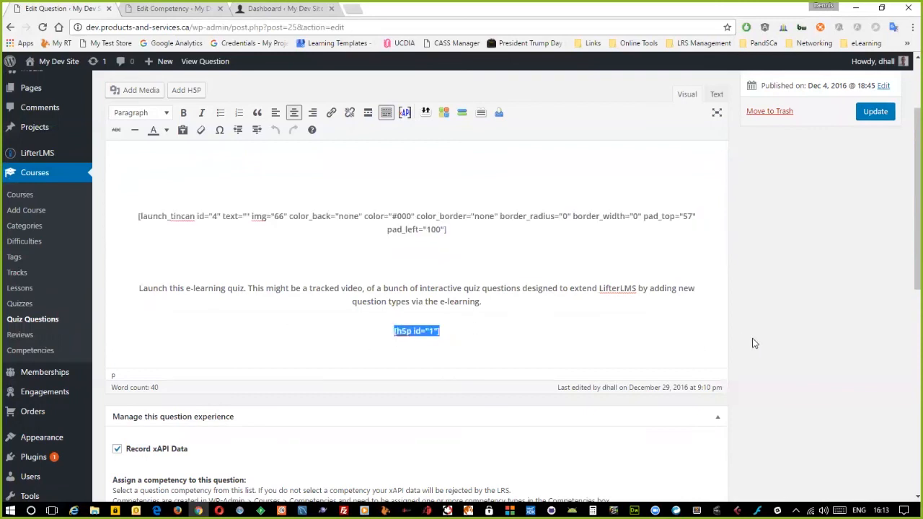
pyautogui.scroll(-2, 753, 343)
pyautogui.scroll(-3, 757, 348)
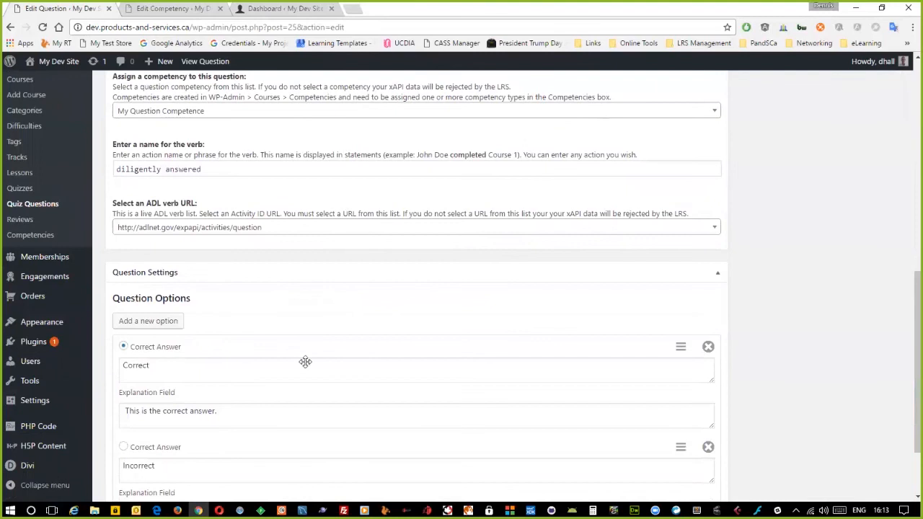
pyautogui.scroll(6, 767, 311)
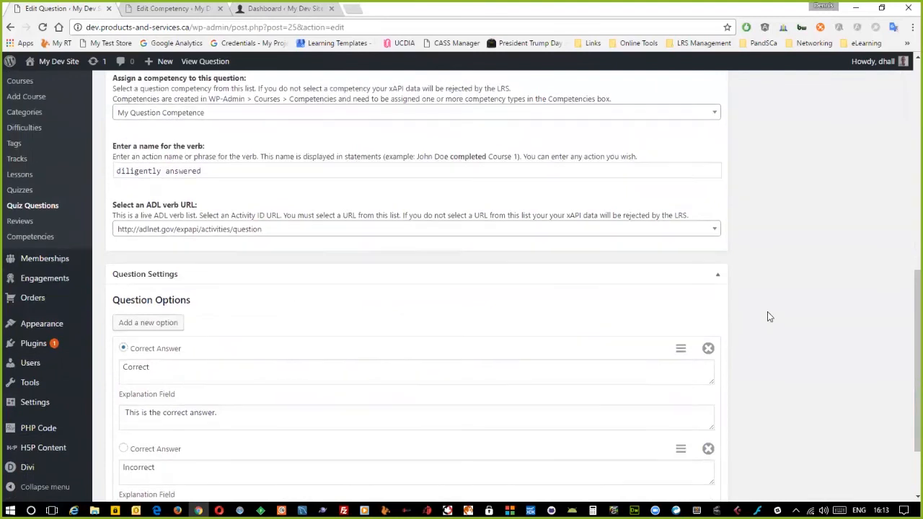
pyautogui.click(875, 226)
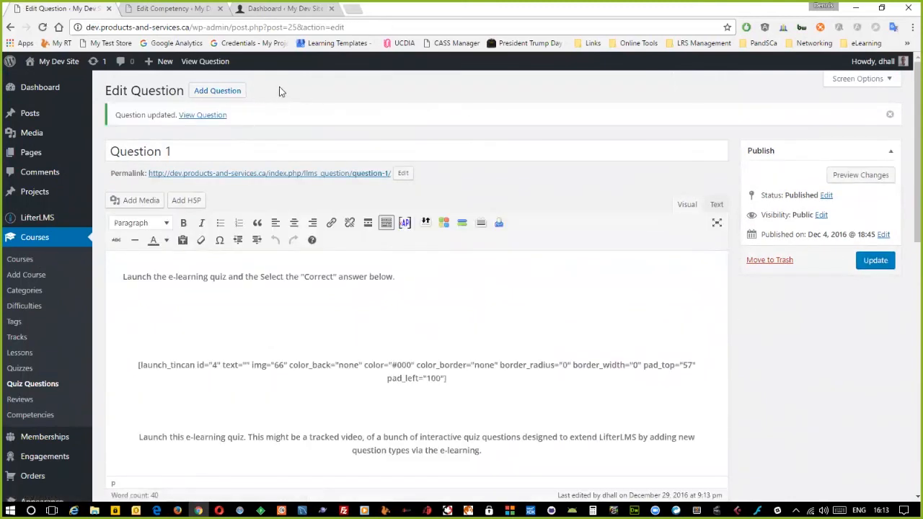
# - Open Question 1's public page and close the extra Dashboard tab
pyautogui.click(205, 62)
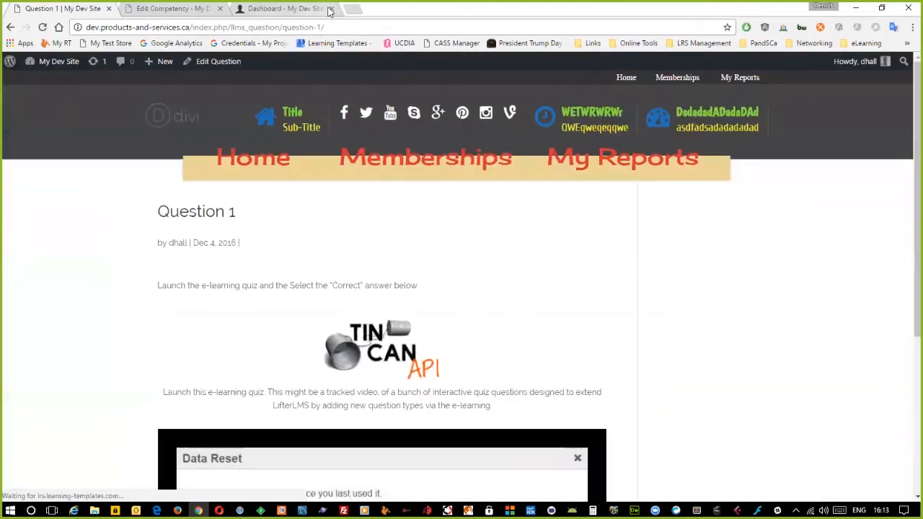
pyautogui.click(331, 8)
pyautogui.click(180, 9)
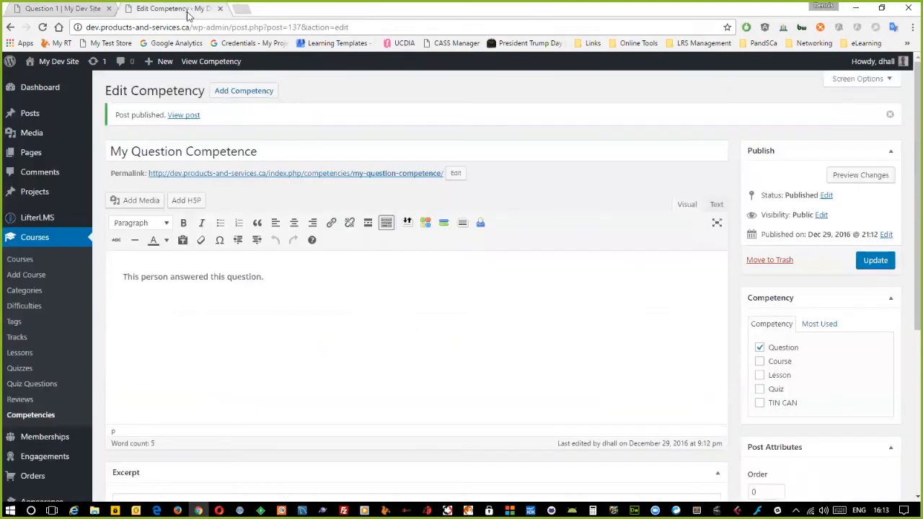
# - View the Tin Can statements under LifterLMS xAPI, then return to Question 1's page
pyautogui.moveTo(43, 219)
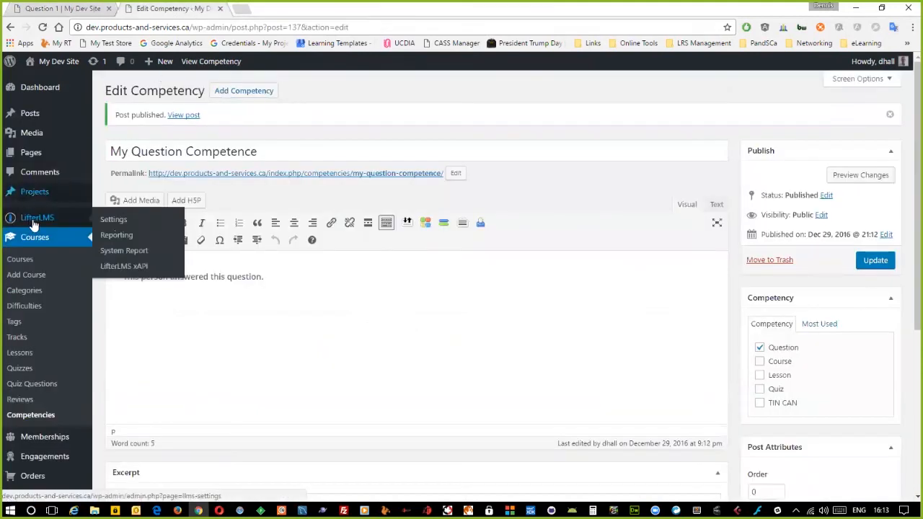
pyautogui.click(122, 265)
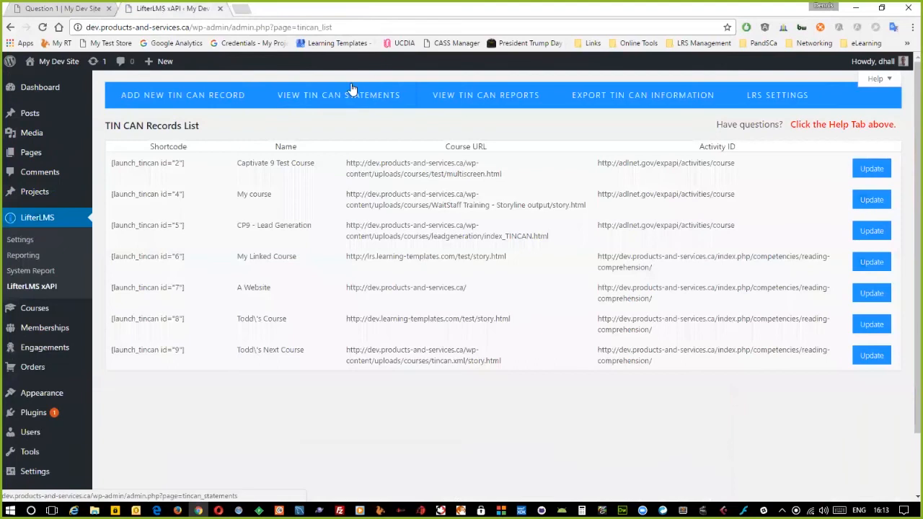
pyautogui.click(337, 93)
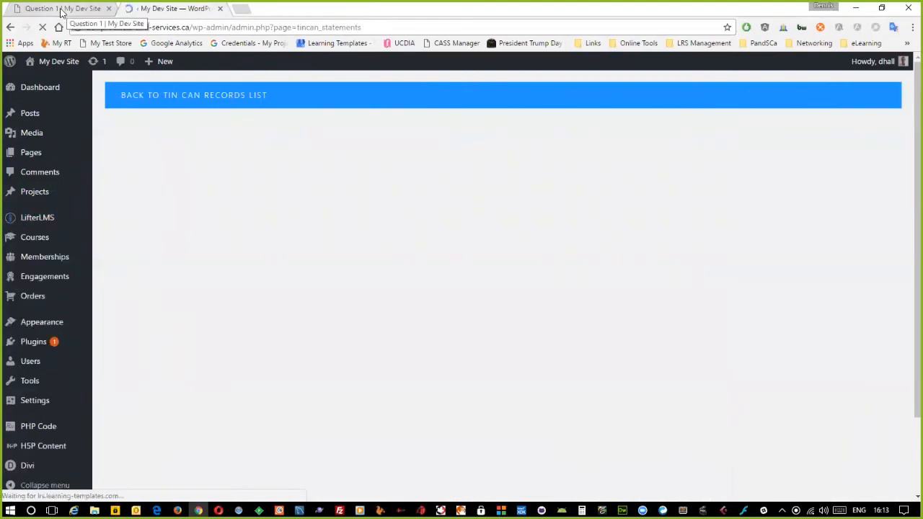
pyautogui.click(61, 10)
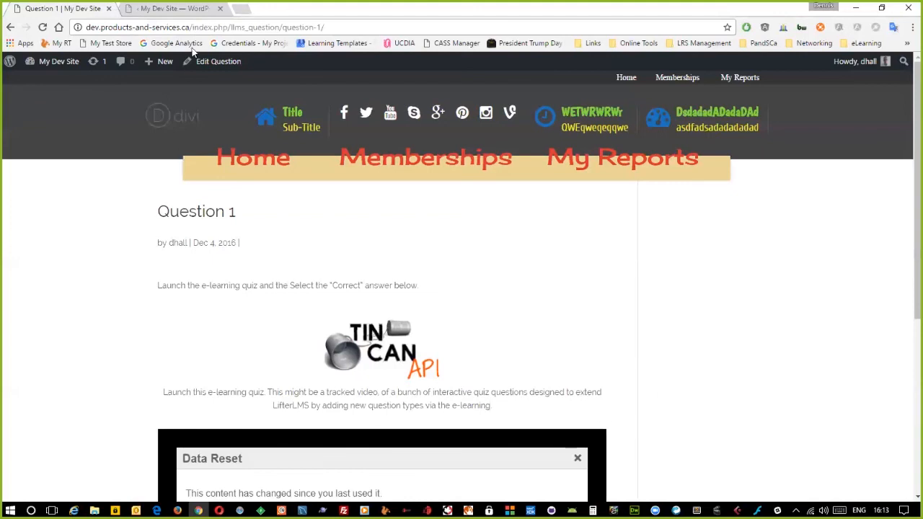
pyautogui.click(183, 8)
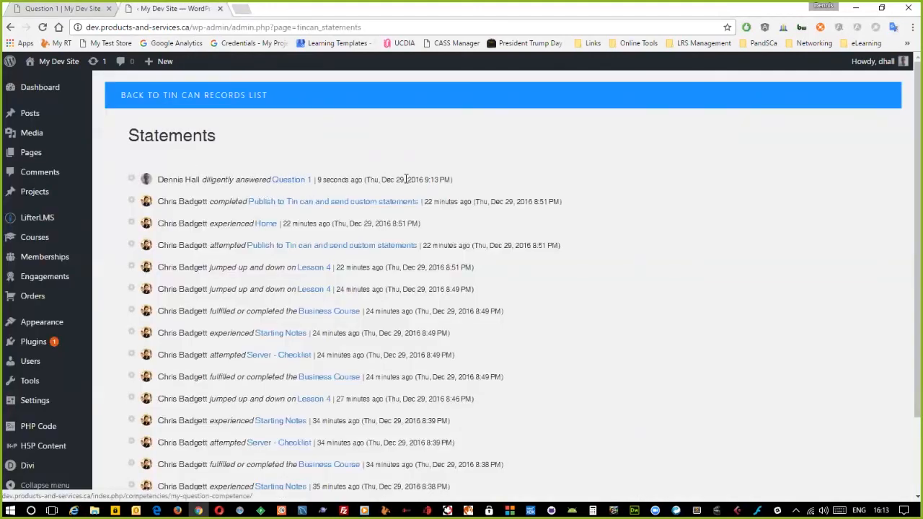
pyautogui.click(75, 10)
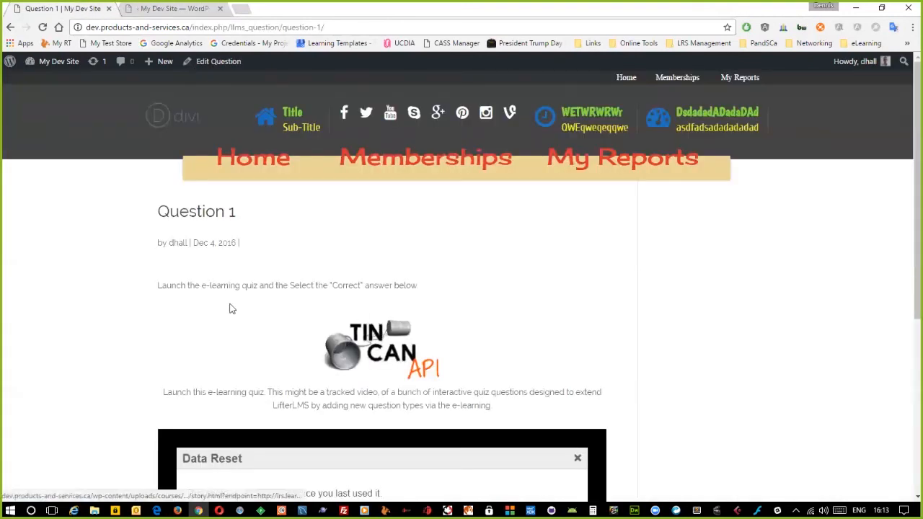
pyautogui.scroll(-1, 233, 330)
pyautogui.scroll(-1, 233, 330)
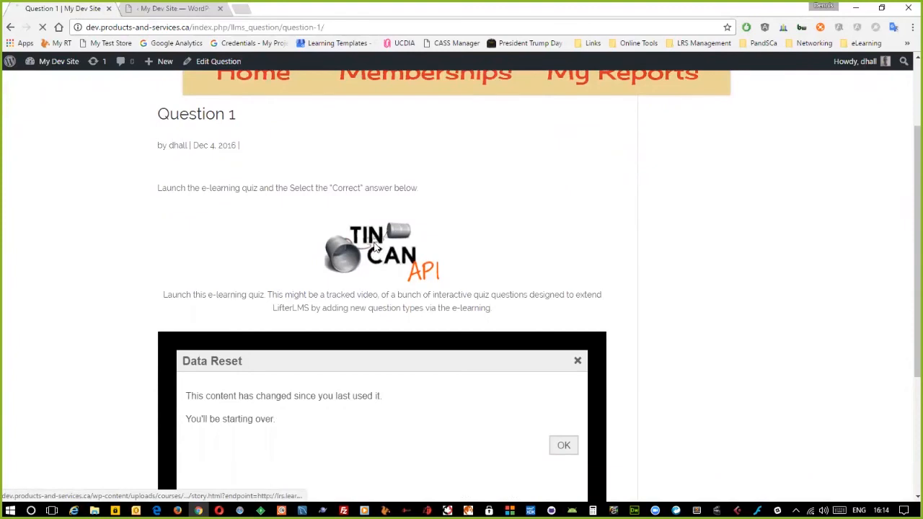
# - Resume the Tin Can quiz's interactive video and answer the list question with the clean clothes item
pyautogui.click(367, 249)
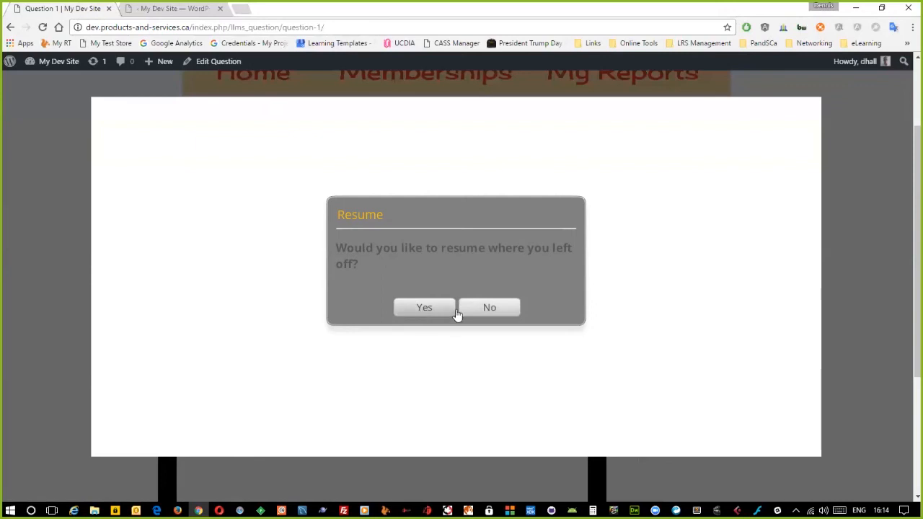
pyautogui.click(417, 310)
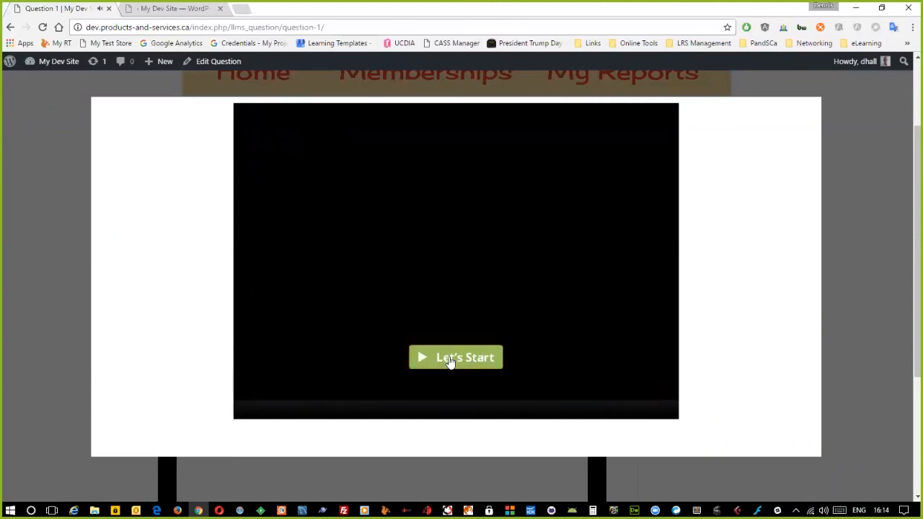
pyautogui.click(451, 360)
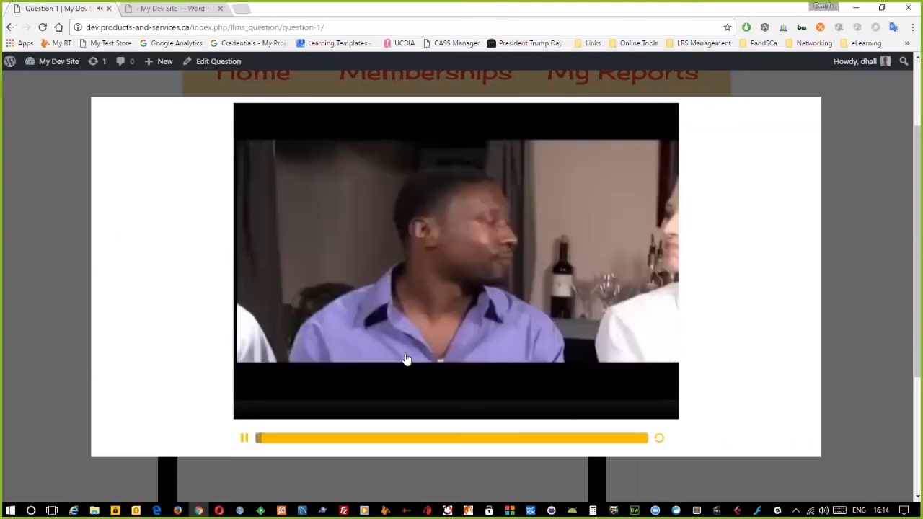
pyautogui.click(573, 442)
pyautogui.click(628, 444)
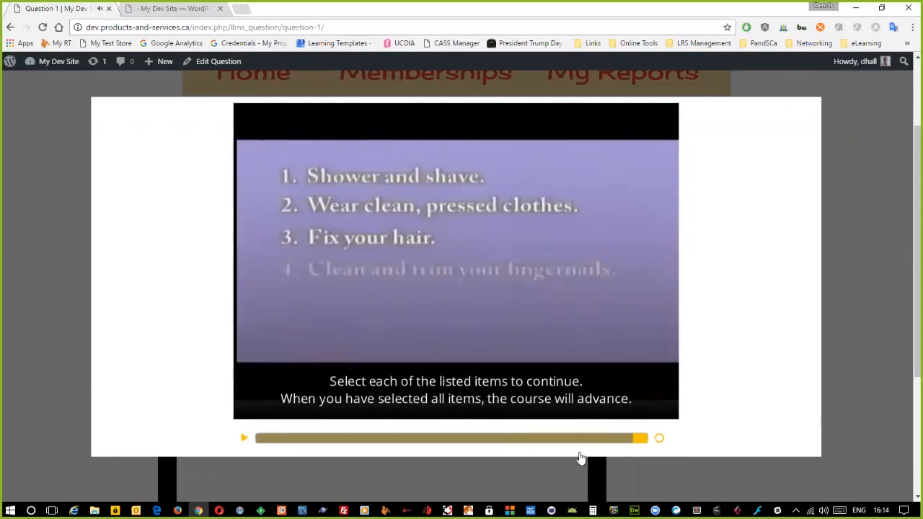
pyautogui.click(370, 207)
pyautogui.click(621, 407)
pyautogui.click(244, 437)
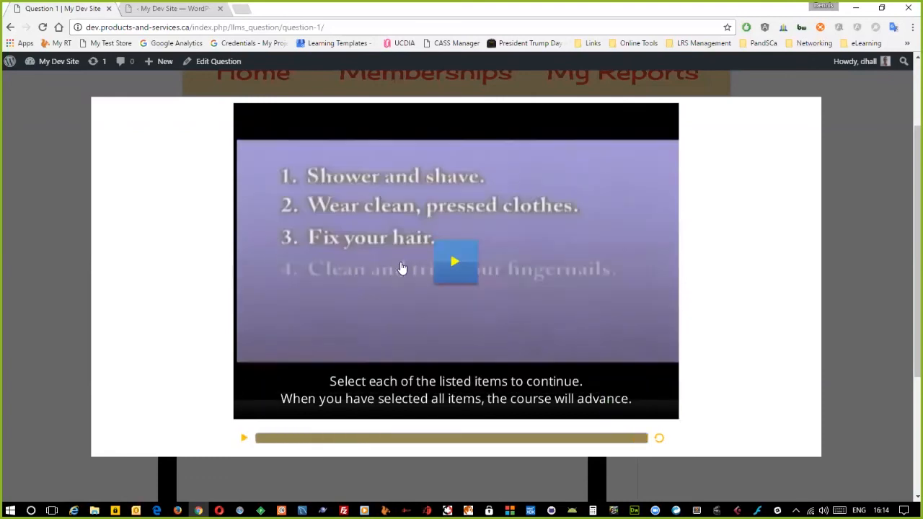
pyautogui.click(444, 287)
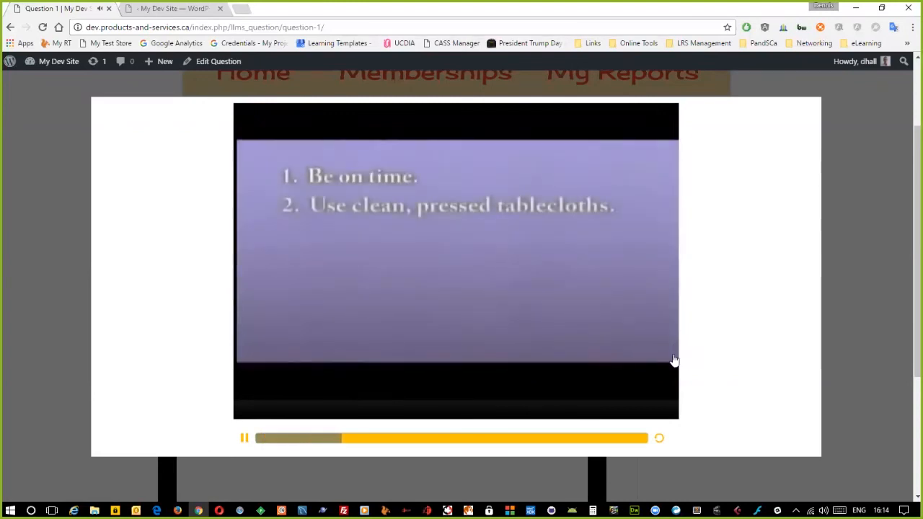
# - Answer the six-item list with clean tablecloths, then play the First Greet topic to near its end
pyautogui.click(608, 439)
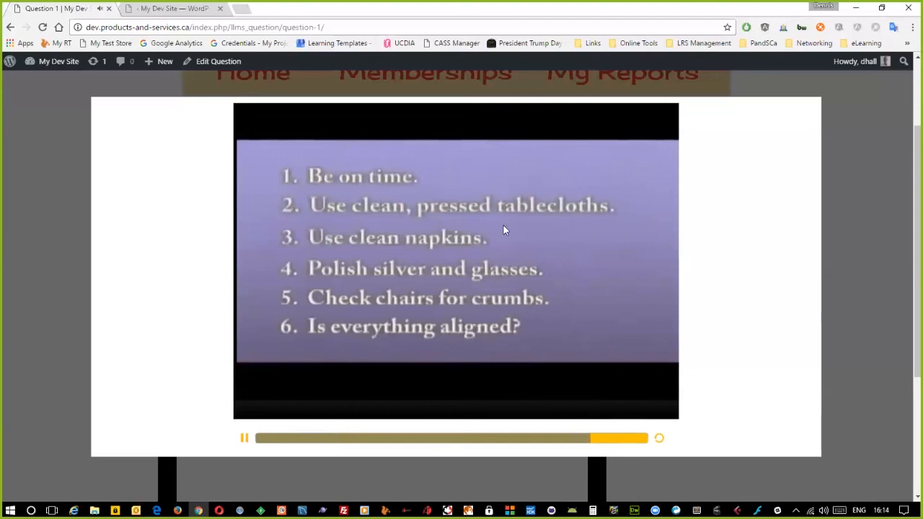
pyautogui.click(380, 214)
pyautogui.click(639, 406)
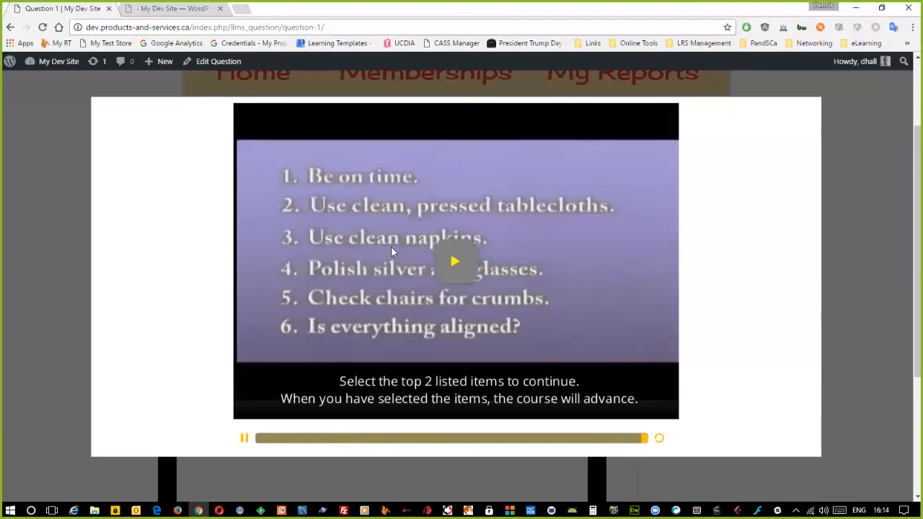
pyautogui.click(469, 271)
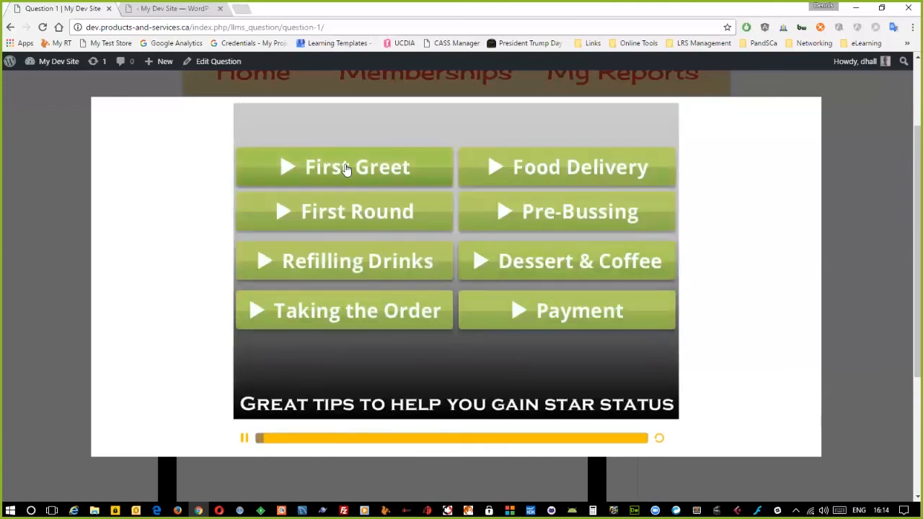
pyautogui.click(346, 168)
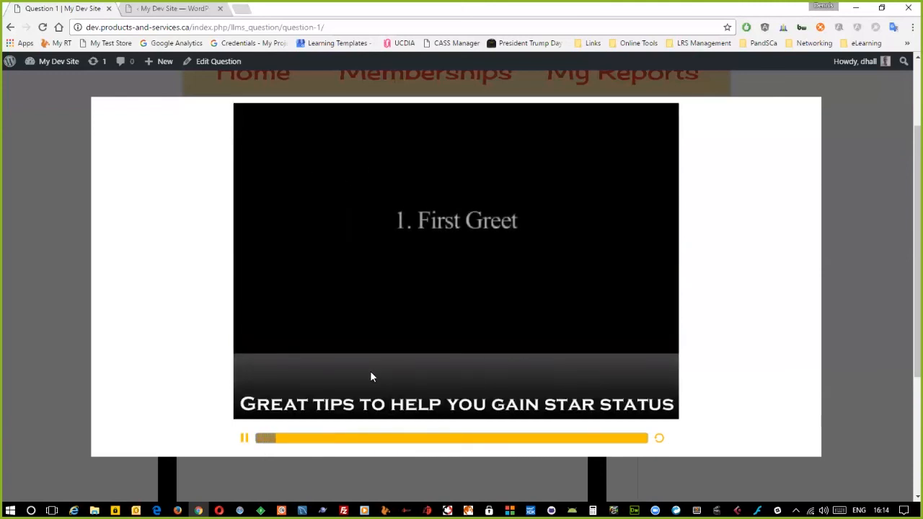
pyautogui.click(604, 439)
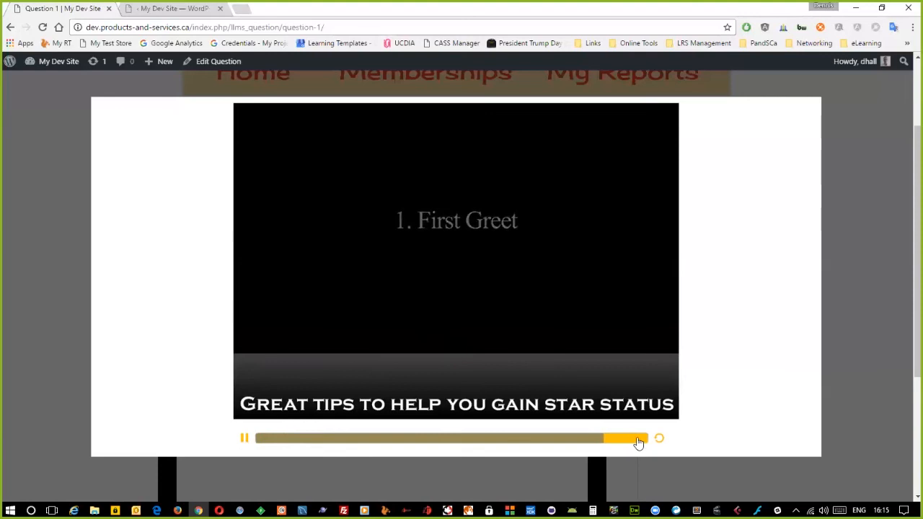
pyautogui.click(637, 439)
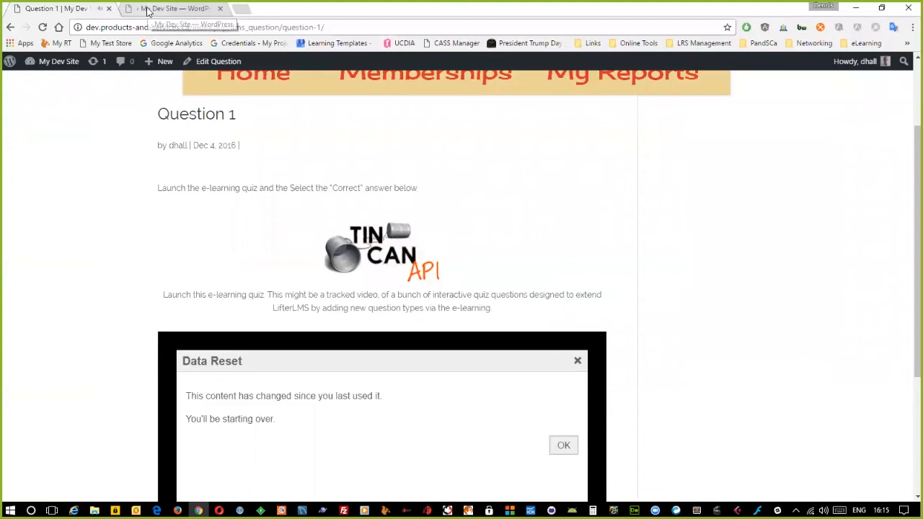
# - Reload the admin Statements list to review the new WaitStaff Training entries, then return to Question 1
pyautogui.click(173, 9)
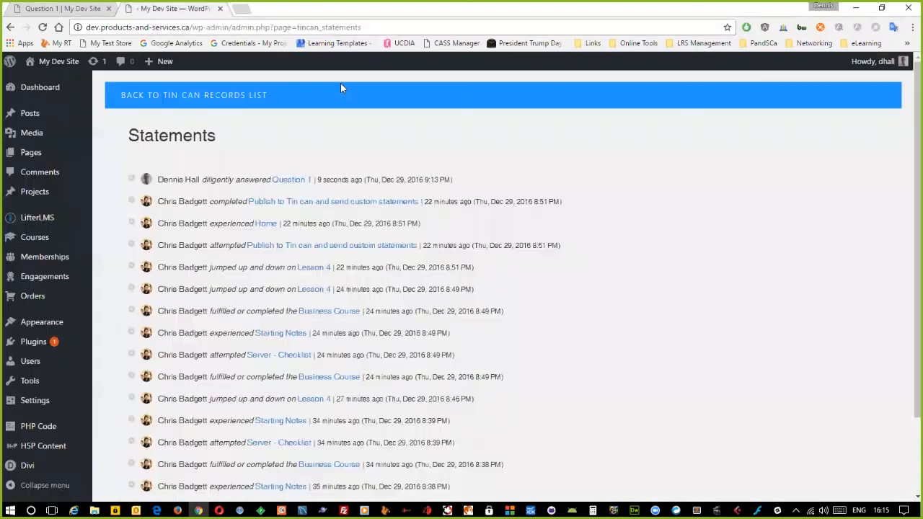
pyautogui.click(43, 26)
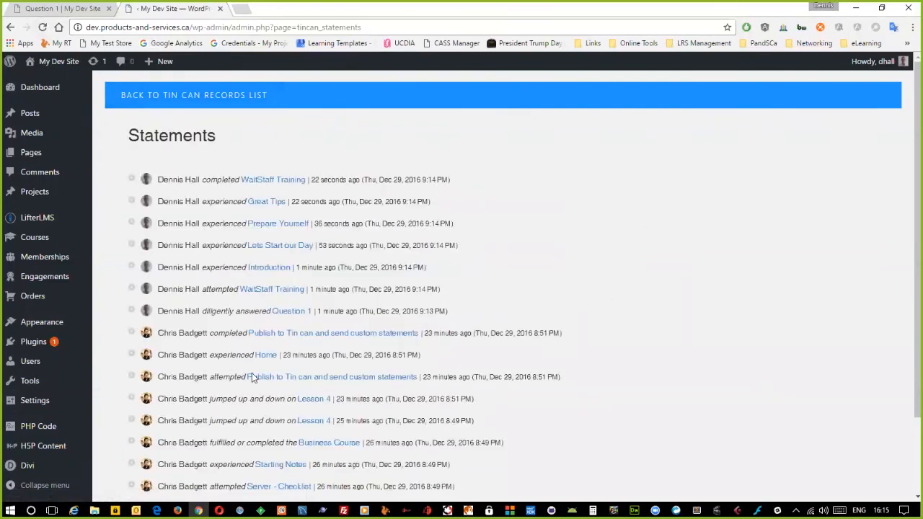
pyautogui.scroll(-1, 250, 409)
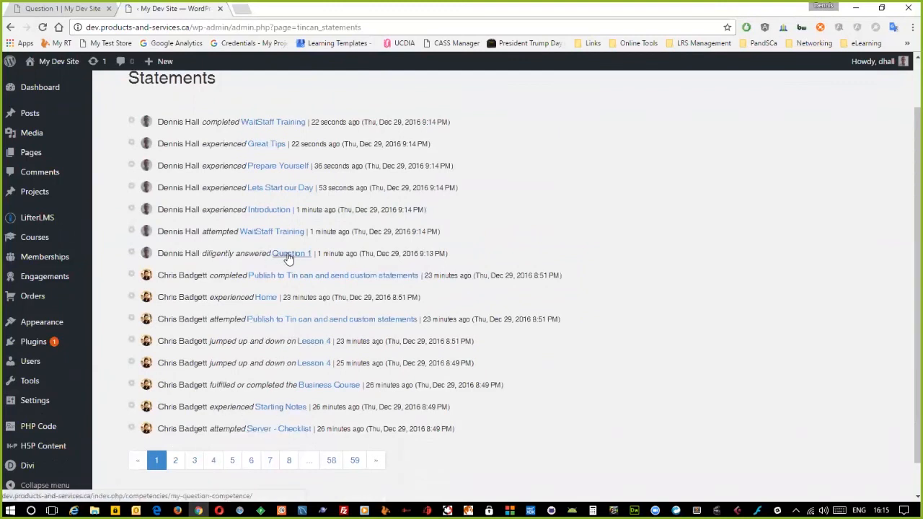
pyautogui.scroll(1, 263, 285)
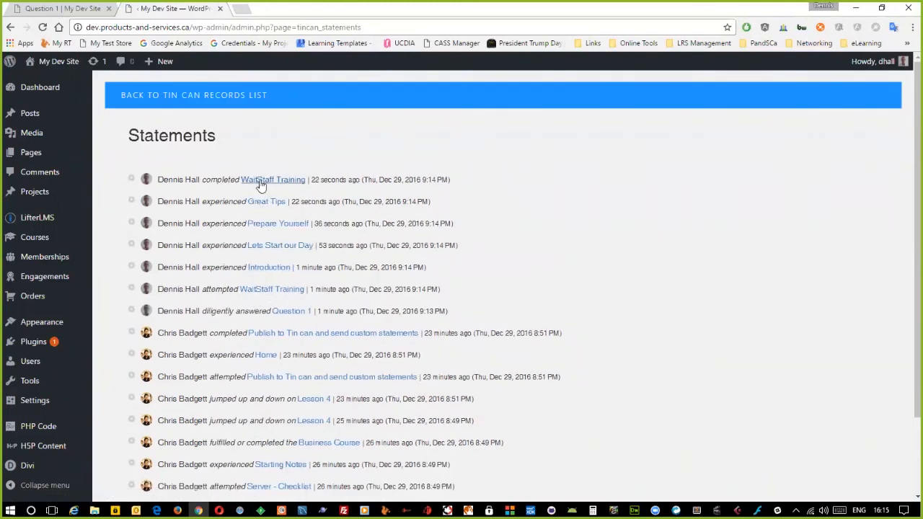
pyautogui.click(66, 10)
pyautogui.scroll(-2, 203, 283)
# - Play the H5P video and answer the hotspot question, placing the envelope on Drop Zone 1 and the people icon on Drop Zone 2
pyautogui.click(563, 272)
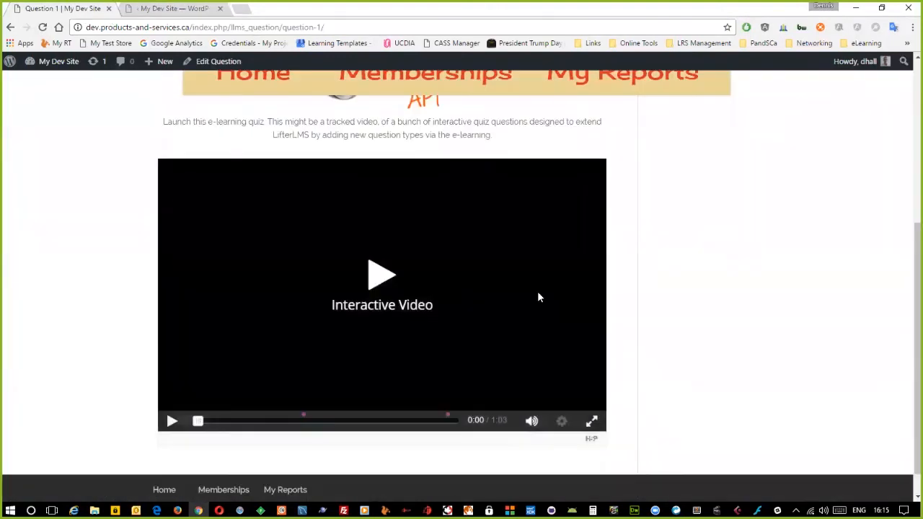
pyautogui.click(375, 281)
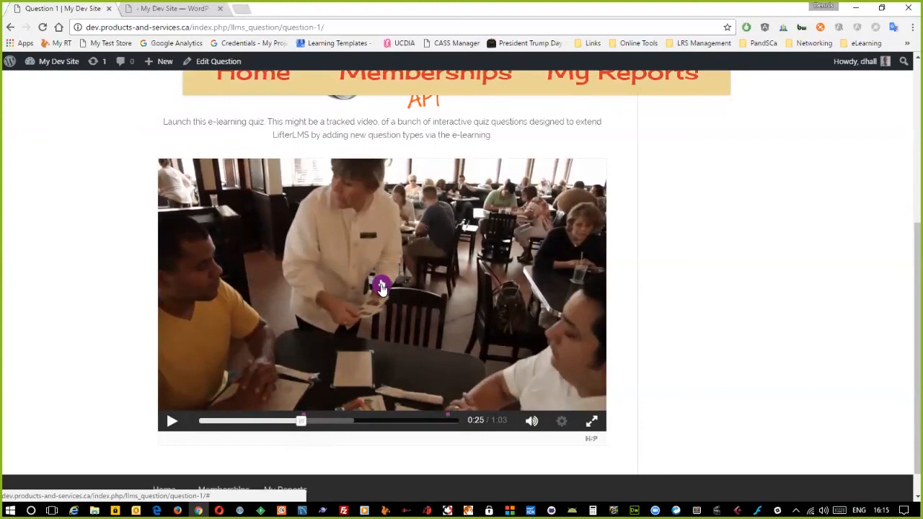
pyautogui.click(377, 292)
pyautogui.moveTo(395, 252); pyautogui.dragTo(563, 276)
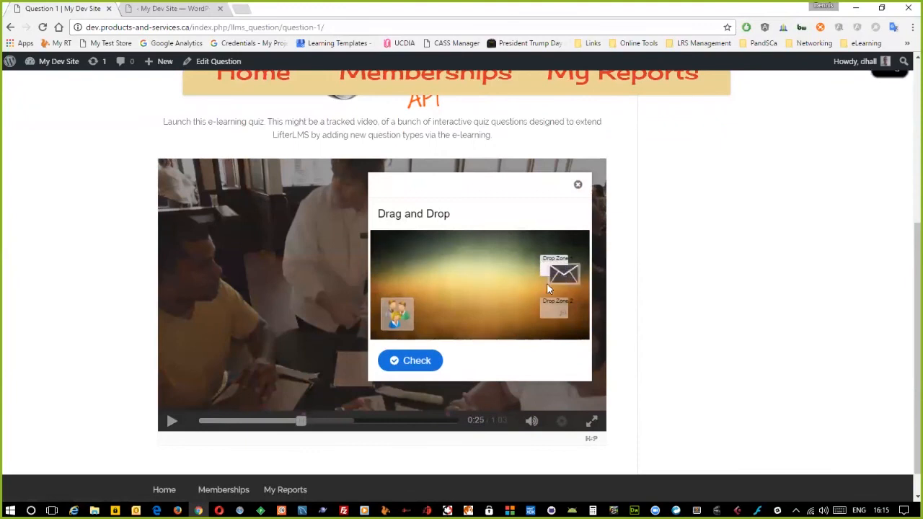
pyautogui.moveTo(412, 315); pyautogui.dragTo(560, 315)
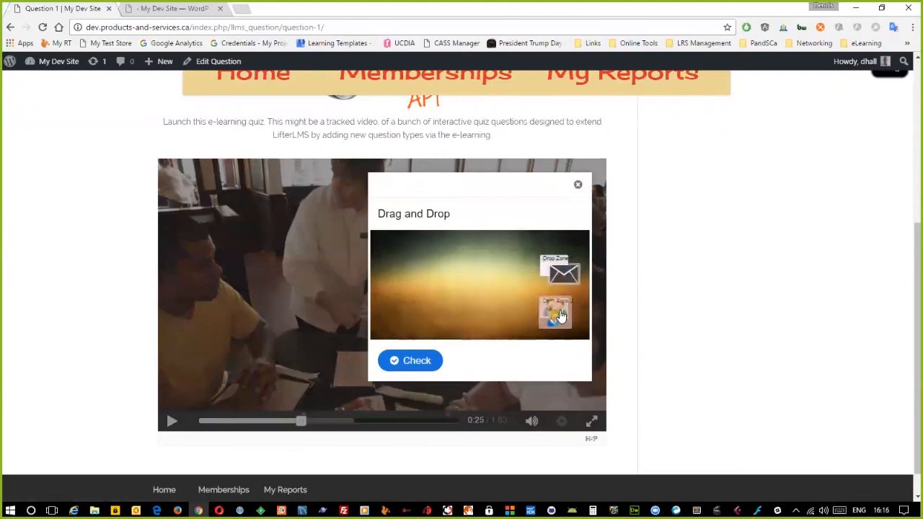
pyautogui.click(408, 360)
pyautogui.click(508, 390)
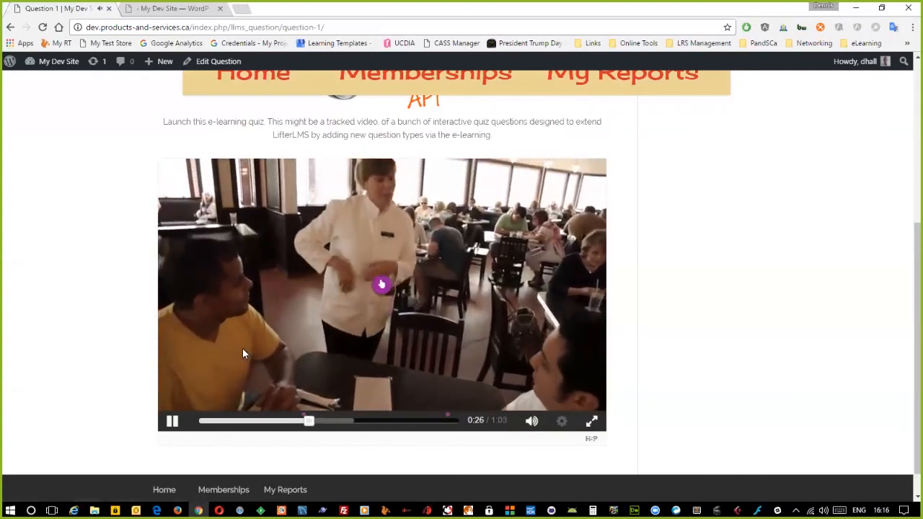
# - Skip the video to 0:56 and choose Correct! in the final quiz
pyautogui.click(428, 421)
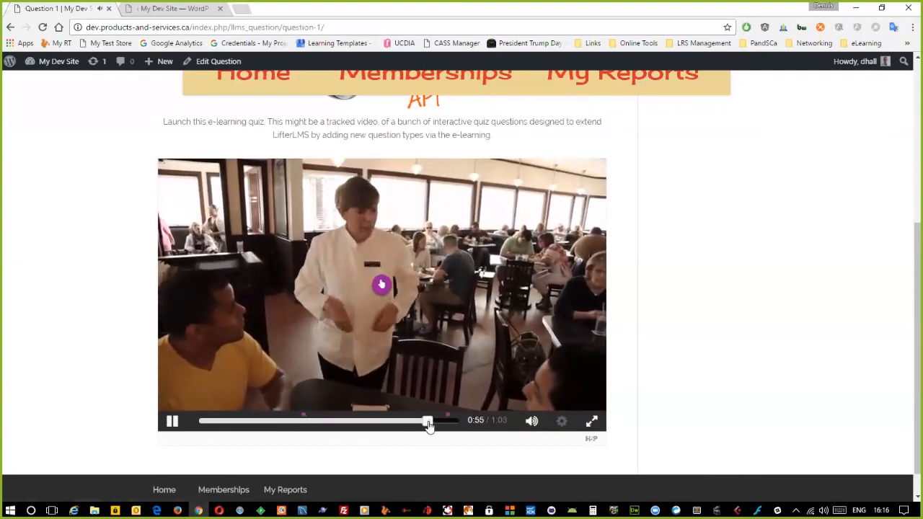
pyautogui.click(173, 425)
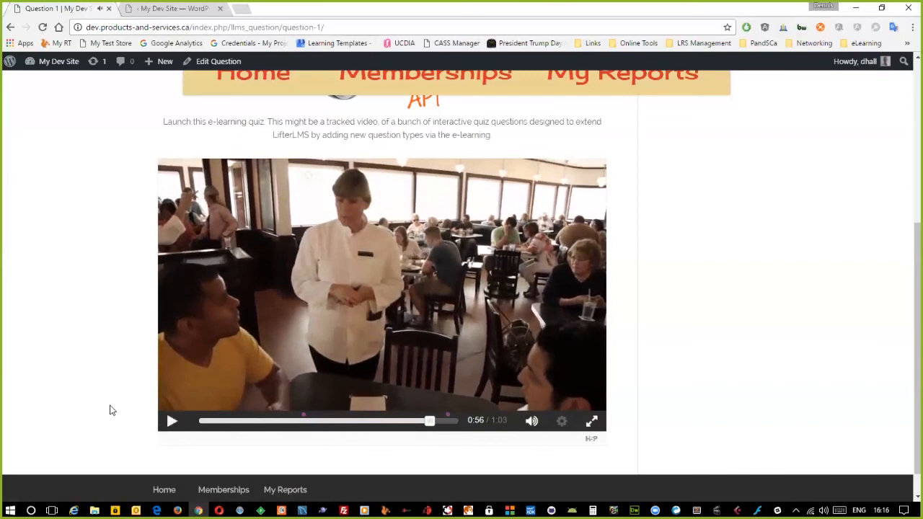
pyautogui.click(172, 424)
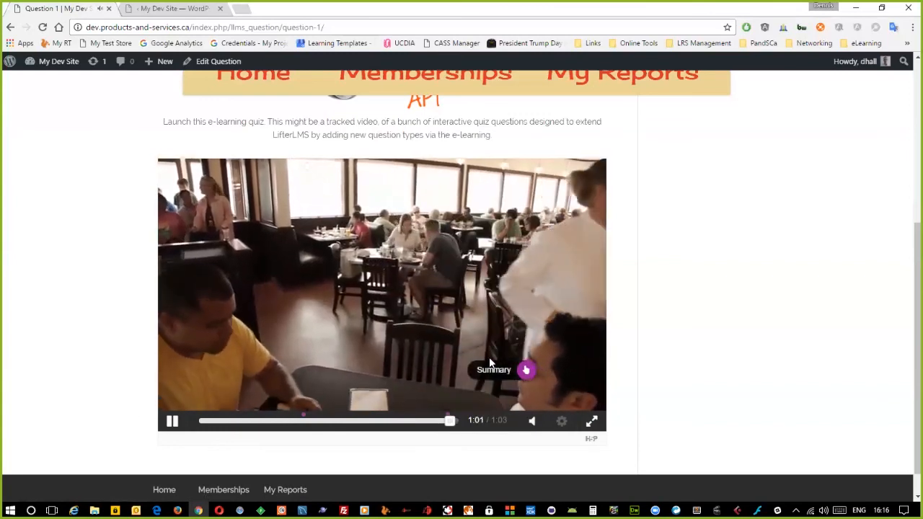
pyautogui.click(366, 245)
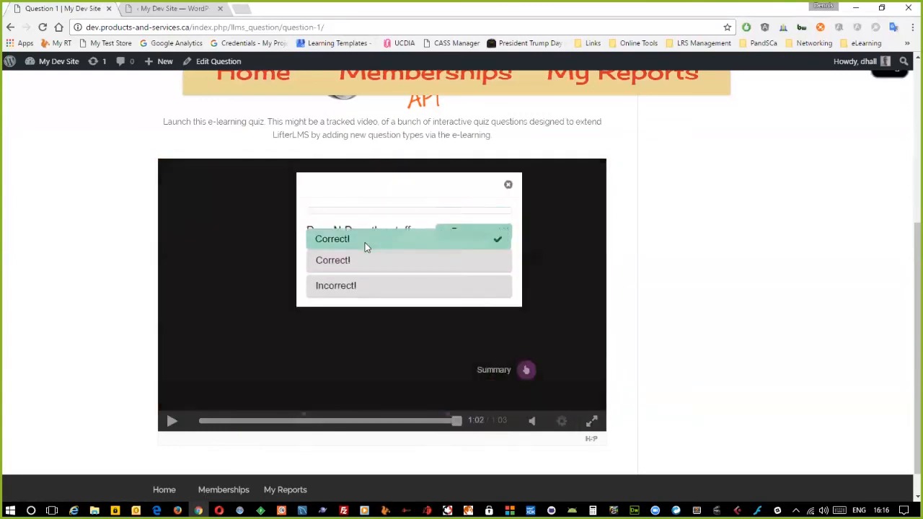
pyautogui.click(475, 353)
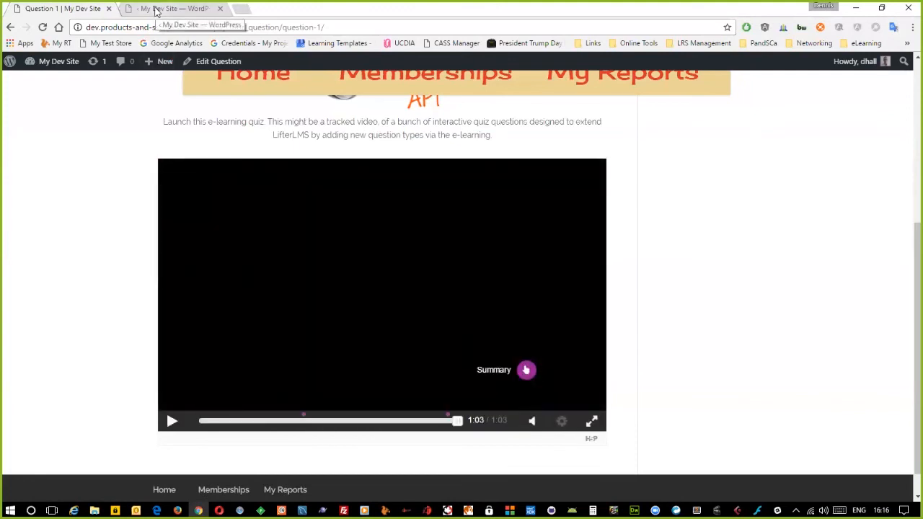
pyautogui.click(155, 8)
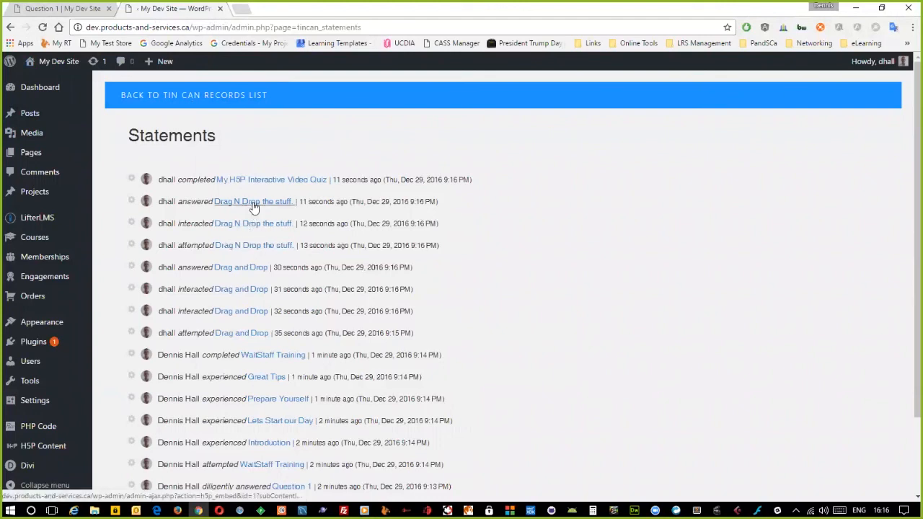
pyautogui.doubleClick(195, 180)
pyautogui.click(173, 201)
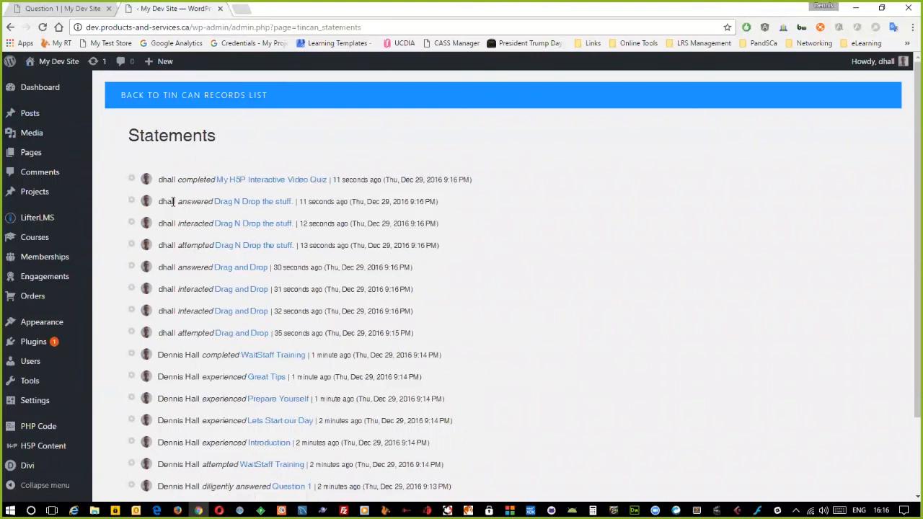
pyautogui.hotkey('ctrl', 'shift', 'Tab')
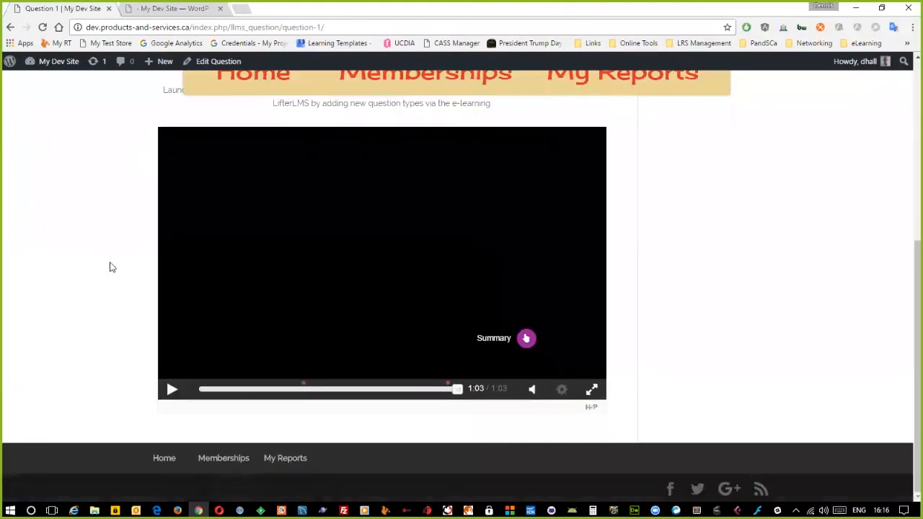
pyautogui.scroll(3, 91, 345)
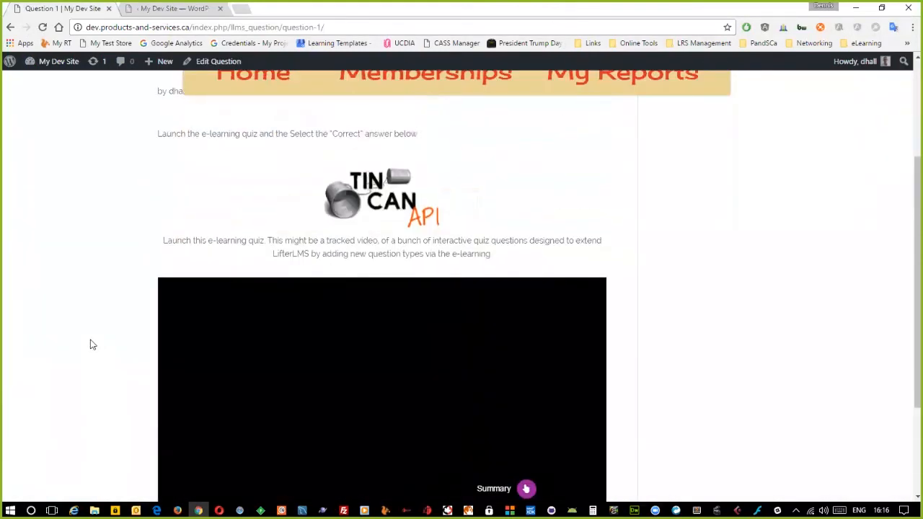
pyautogui.scroll(-3, 91, 345)
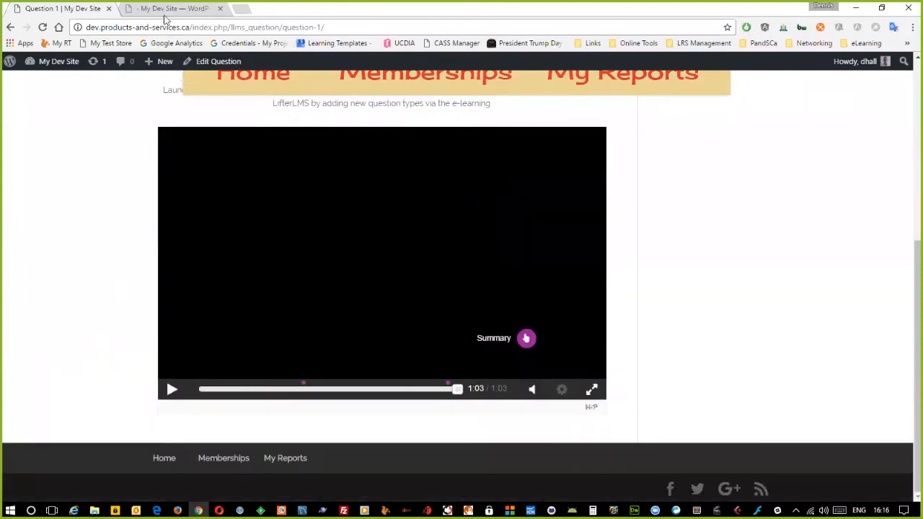
pyautogui.click(42, 27)
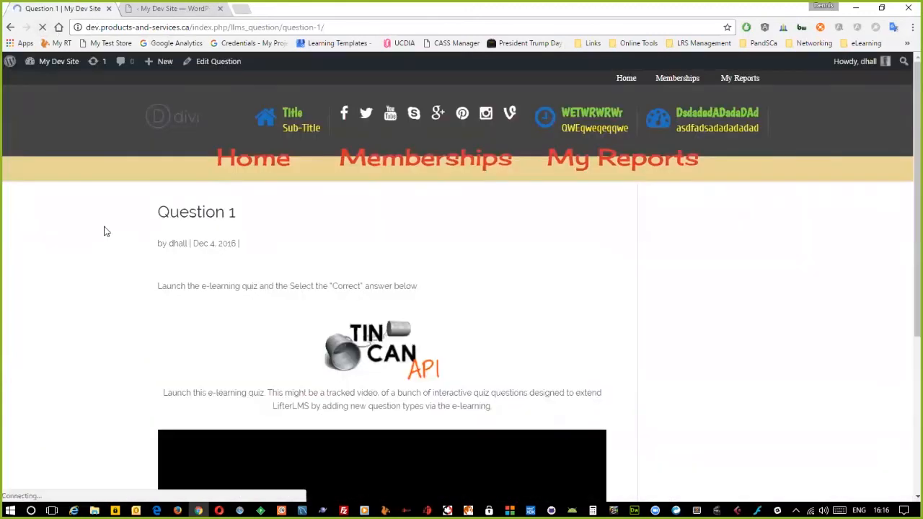
pyautogui.scroll(-3, 115, 231)
pyautogui.scroll(-1, 121, 230)
pyautogui.scroll(3, 132, 233)
pyautogui.scroll(-1, 132, 234)
pyautogui.scroll(-2, 132, 235)
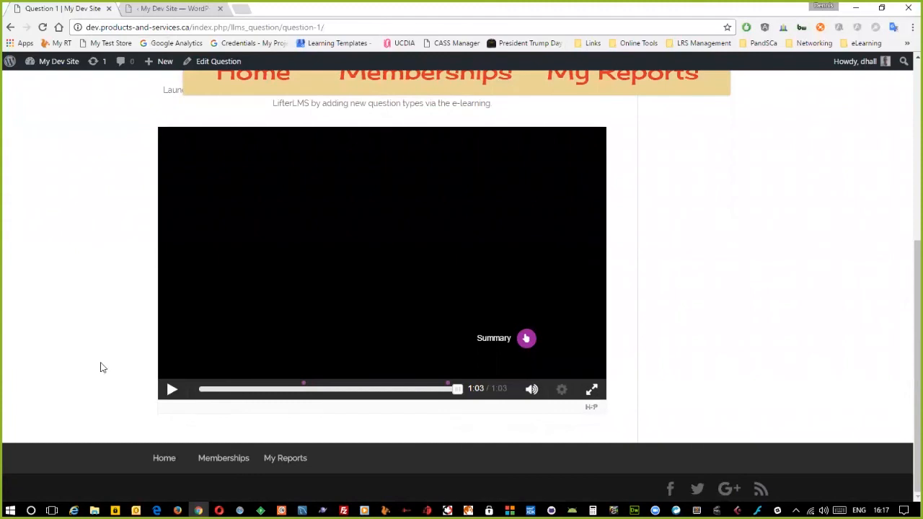
pyautogui.scroll(3, 111, 377)
pyautogui.scroll(-3, 112, 376)
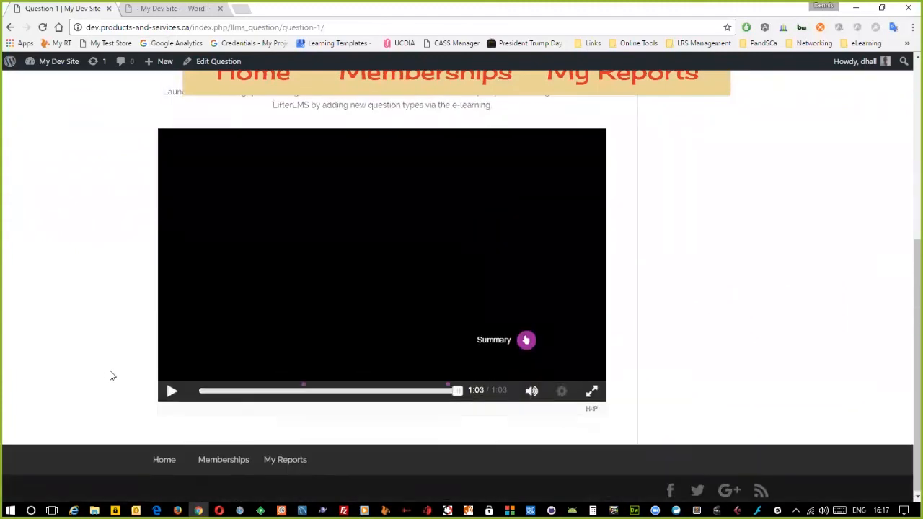
pyautogui.hotkey('ctrl', '-')
pyautogui.hotkey('ctrl', '-')
pyautogui.hotkey('ctrl', '-')
pyautogui.hotkey('ctrl', '-')
pyautogui.hotkey('ctrl', '-')
pyautogui.hotkey('ctrl', '-')
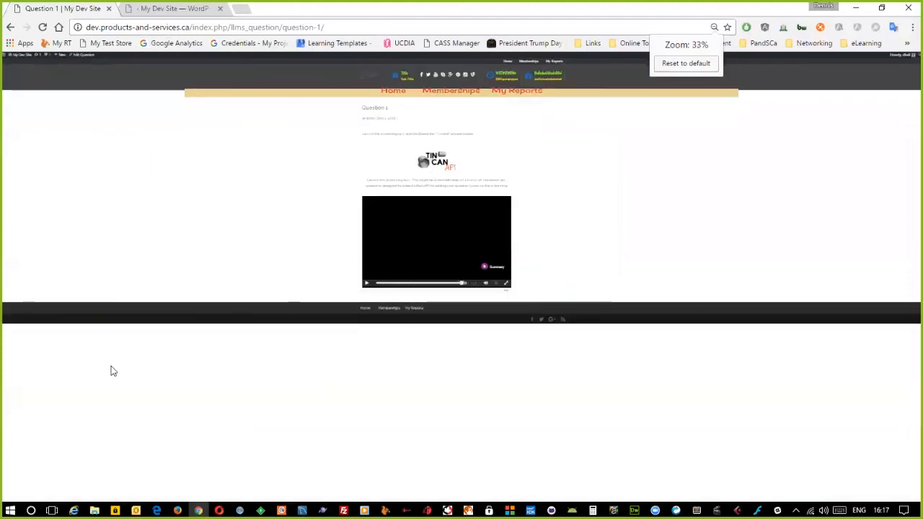
pyautogui.hotkey('ctrl', '0')
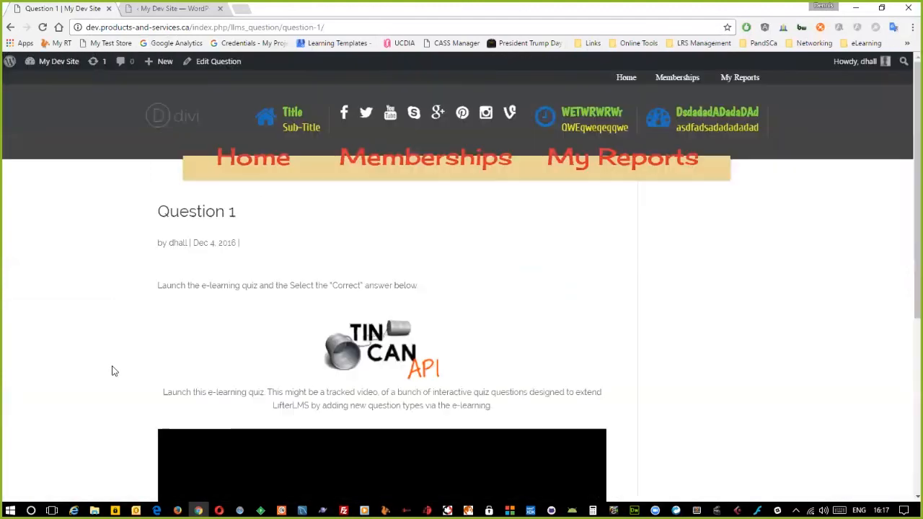
pyautogui.scroll(-3, 130, 326)
pyautogui.scroll(-2, 130, 326)
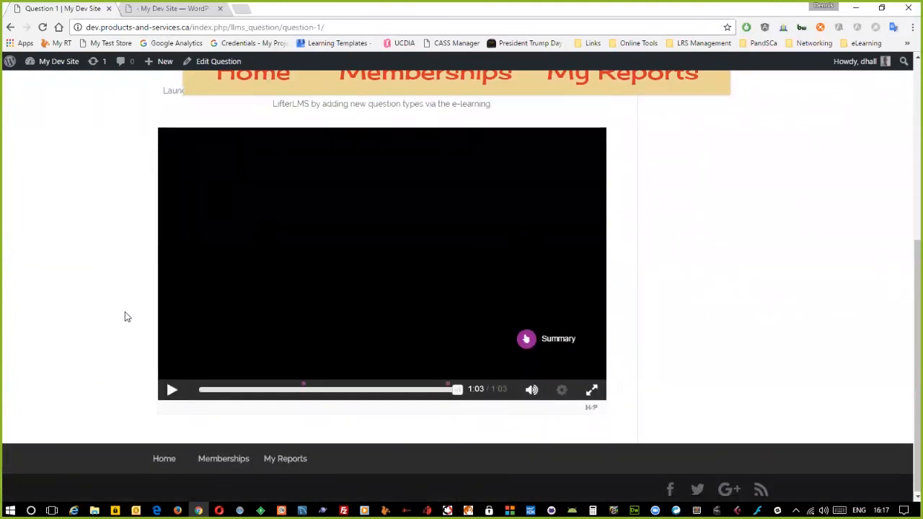
pyautogui.scroll(3, 125, 315)
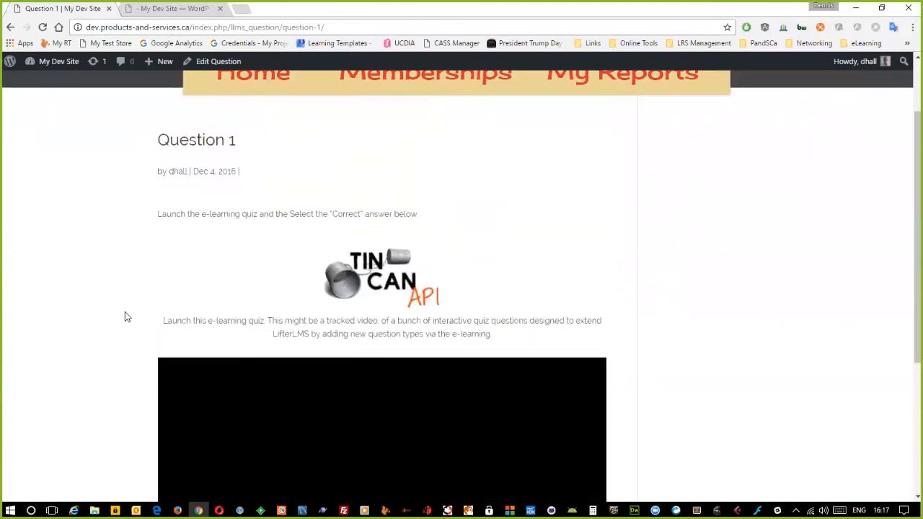
pyautogui.click(173, 9)
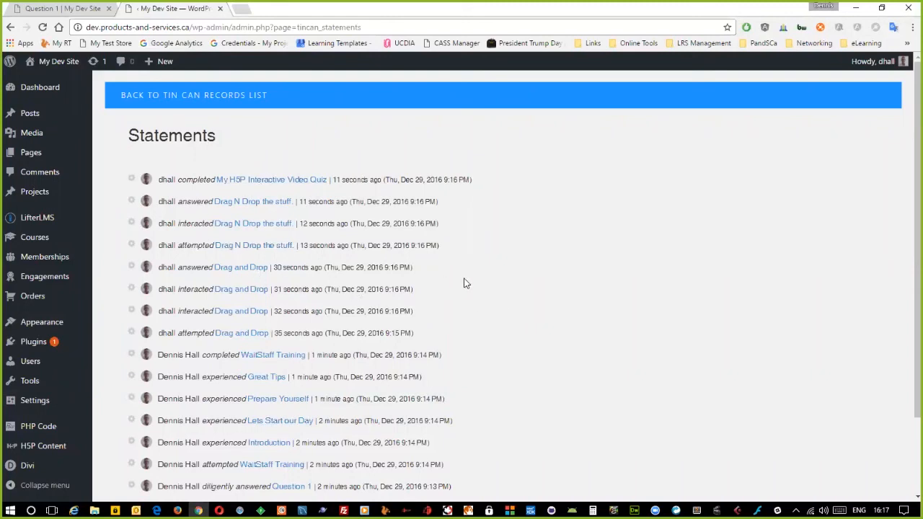
pyautogui.click(85, 11)
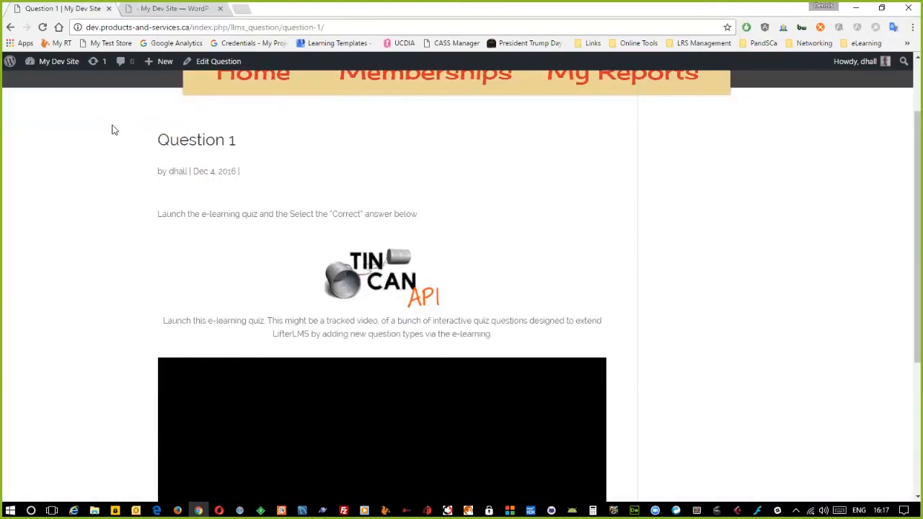